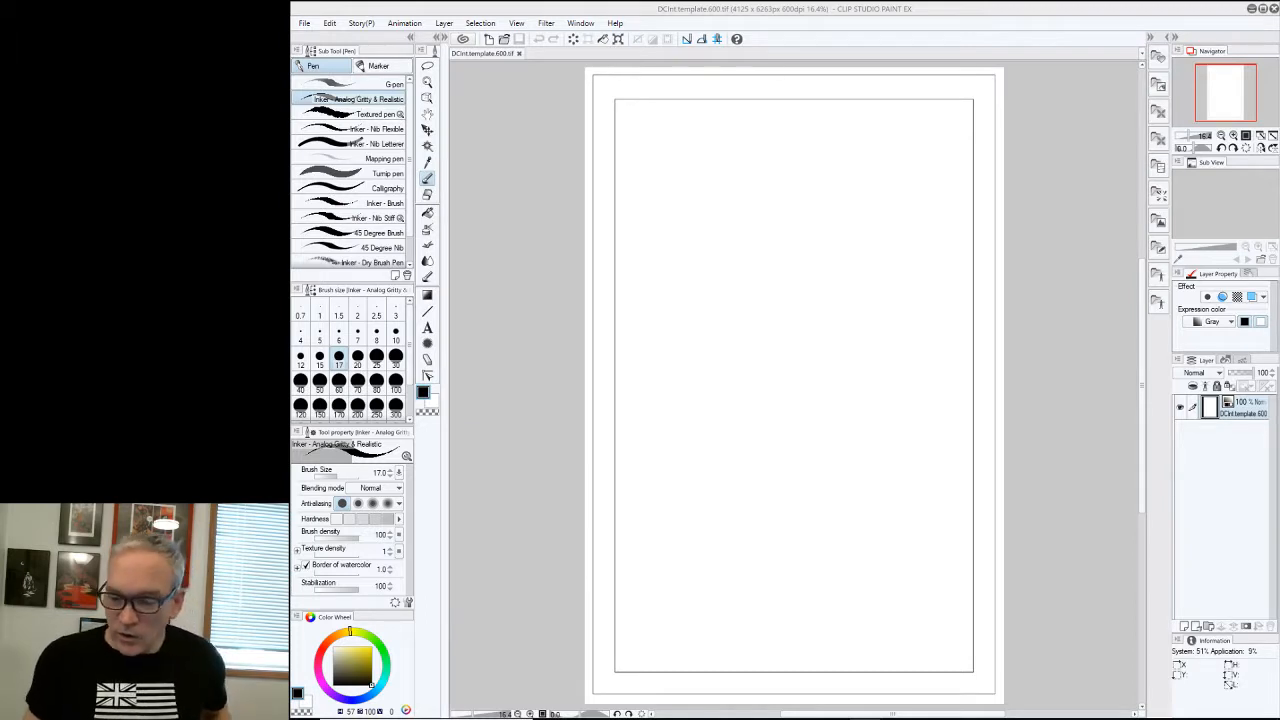
Add a new layer above the template and handwrite "P1 - STAR OPENS" with the G-pen near the page's upper right corner
left_click(1184, 627)
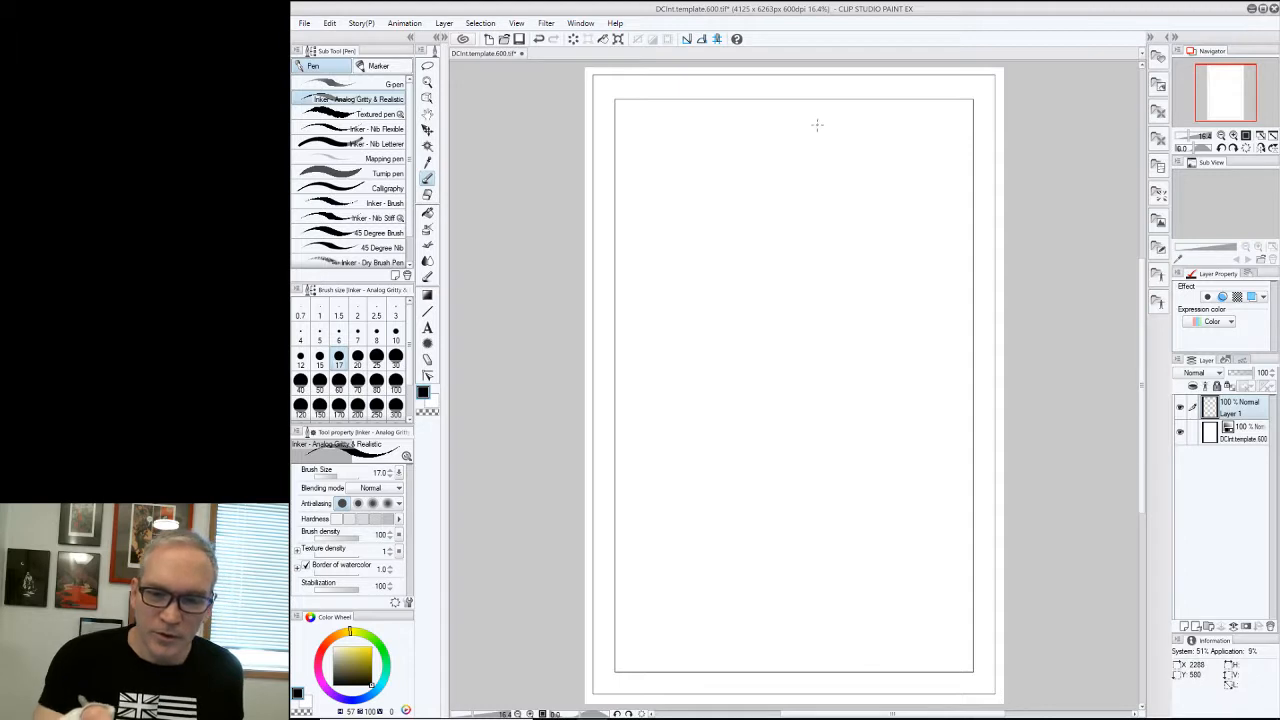
mouse_move(806, 114)
left_mouse_down()
mouse_move(817, 126)
mouse_move(803, 131)
mouse_move(866, 114)
mouse_move(910, 121)
left_mouse_up()
left_click(391, 86)
left_click_drag(926, 115, 930, 123)
left_click_drag(934, 124, 942, 118)
left_click_drag(953, 114, 945, 123)
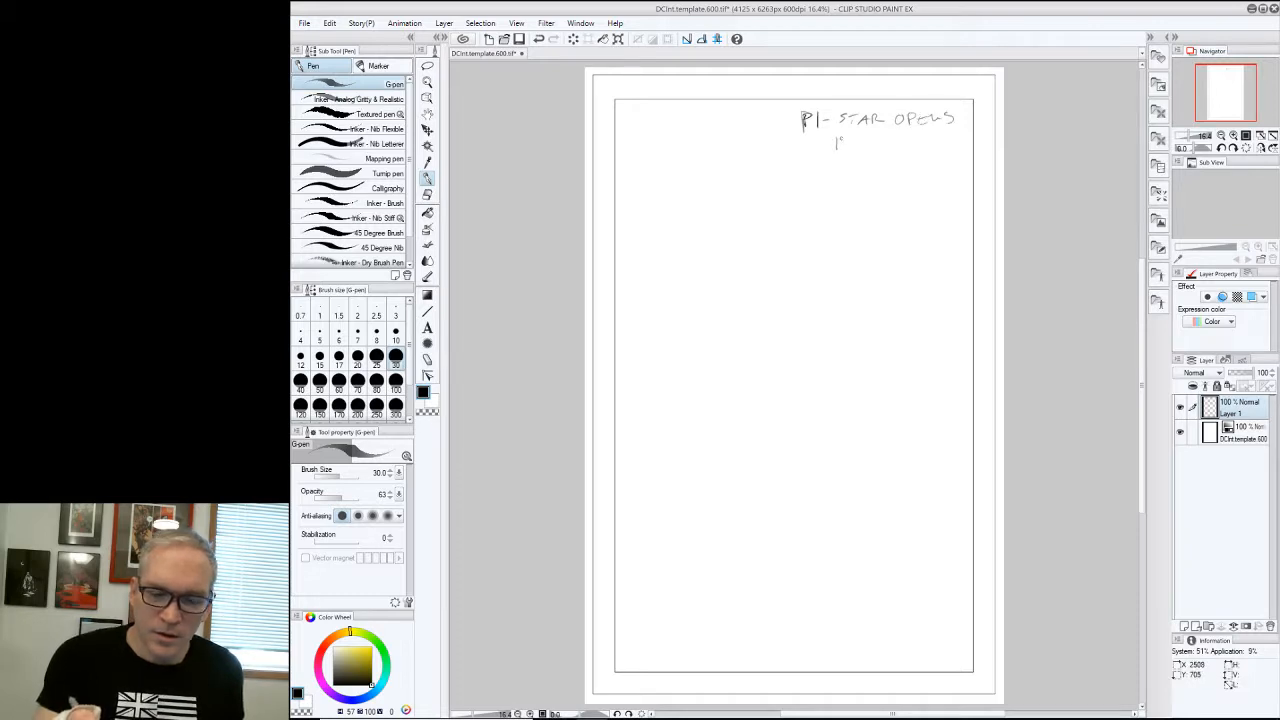
Complete the P1 note with "PRINCESS POPS HEAD OUT" and draw a horizontal divider line beneath it
mouse_move(836, 148)
left_mouse_down()
mouse_move(856, 136)
mouse_move(890, 146)
left_mouse_up()
mouse_move(910, 137)
left_mouse_down()
mouse_move(899, 144)
mouse_move(914, 143)
left_mouse_up()
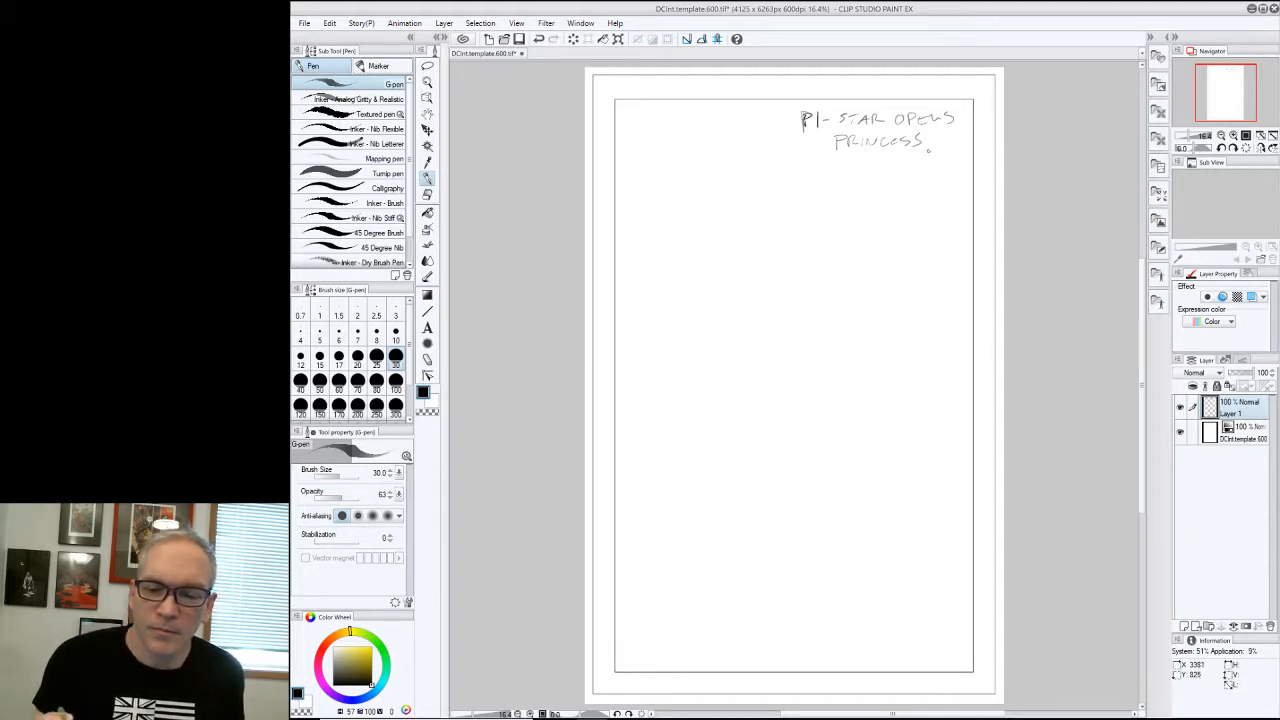
left_click_drag(944, 137, 953, 147)
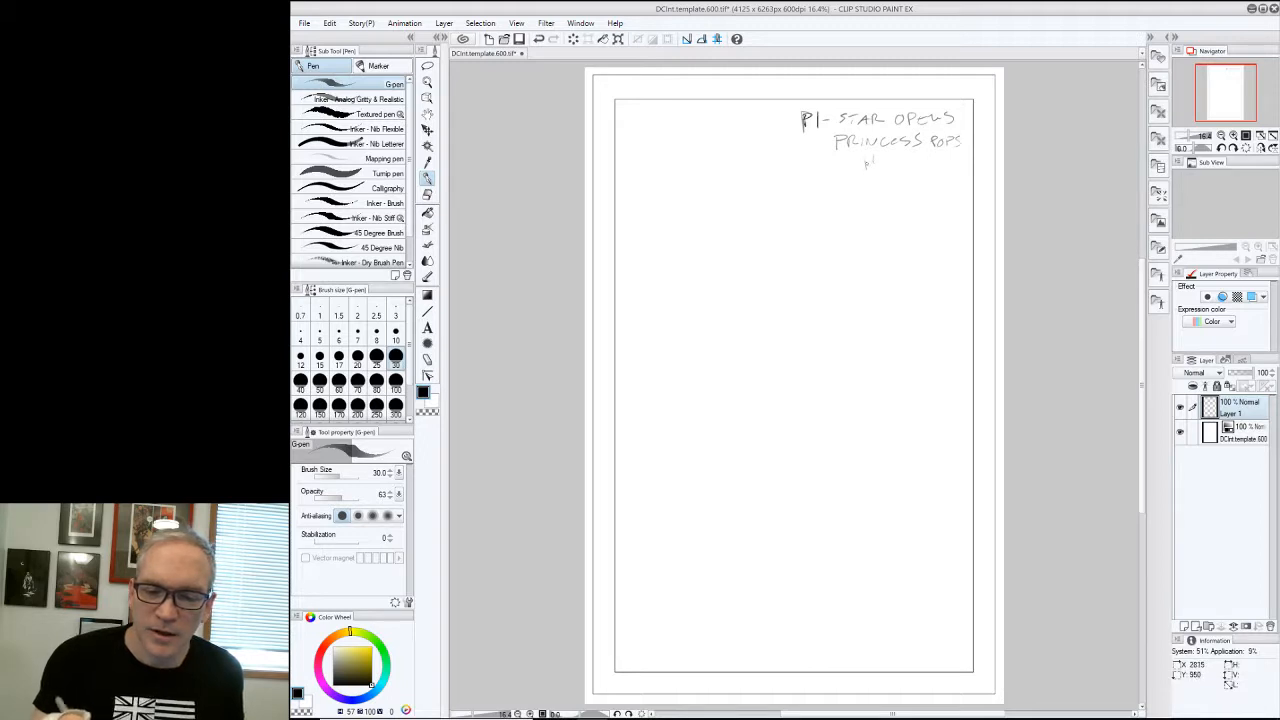
mouse_move(866, 156)
left_mouse_down()
mouse_move(884, 168)
mouse_move(967, 157)
left_mouse_up()
left_click_drag(957, 157, 957, 167)
left_click_drag(780, 179, 1003, 183)
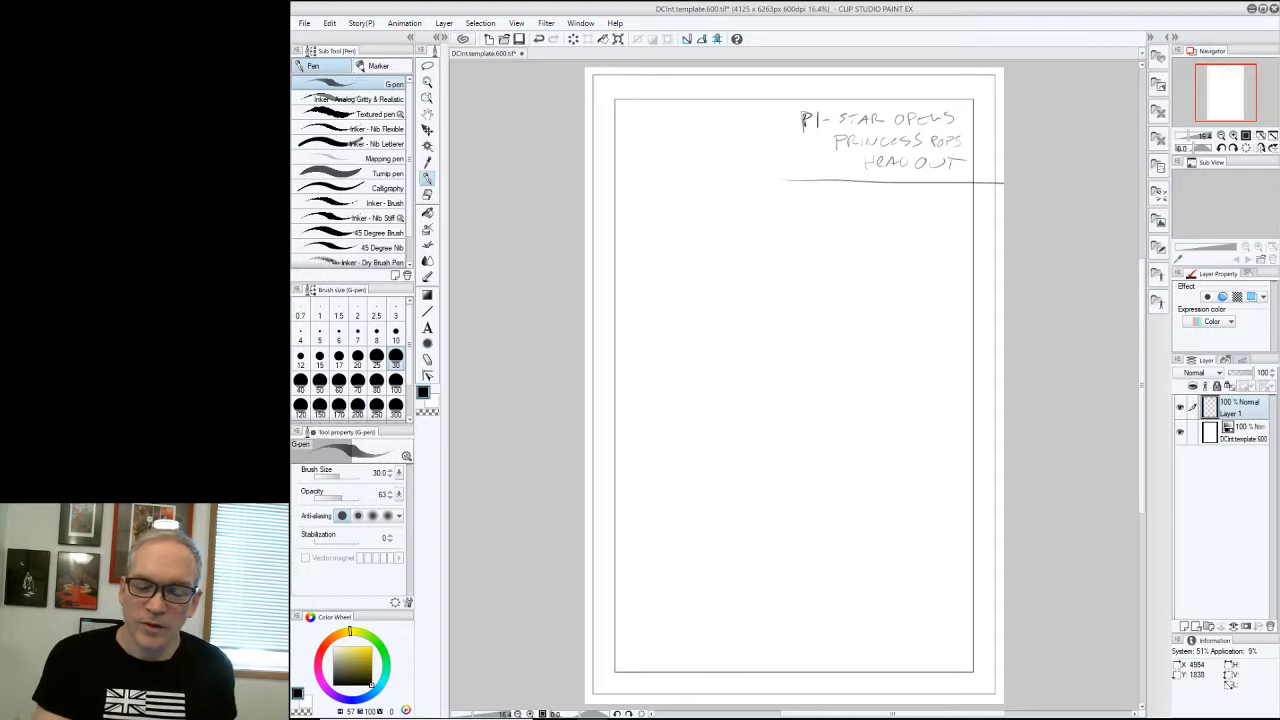
Handwrite the second panel note below the divider: "P2 - CLIMBS OUT REVEAL SNAKE TROUBLE"
left_click_drag(800, 197, 800, 214)
mouse_move(797, 190)
left_mouse_down()
mouse_move(799, 204)
mouse_move(832, 208)
left_mouse_up()
left_click(835, 206)
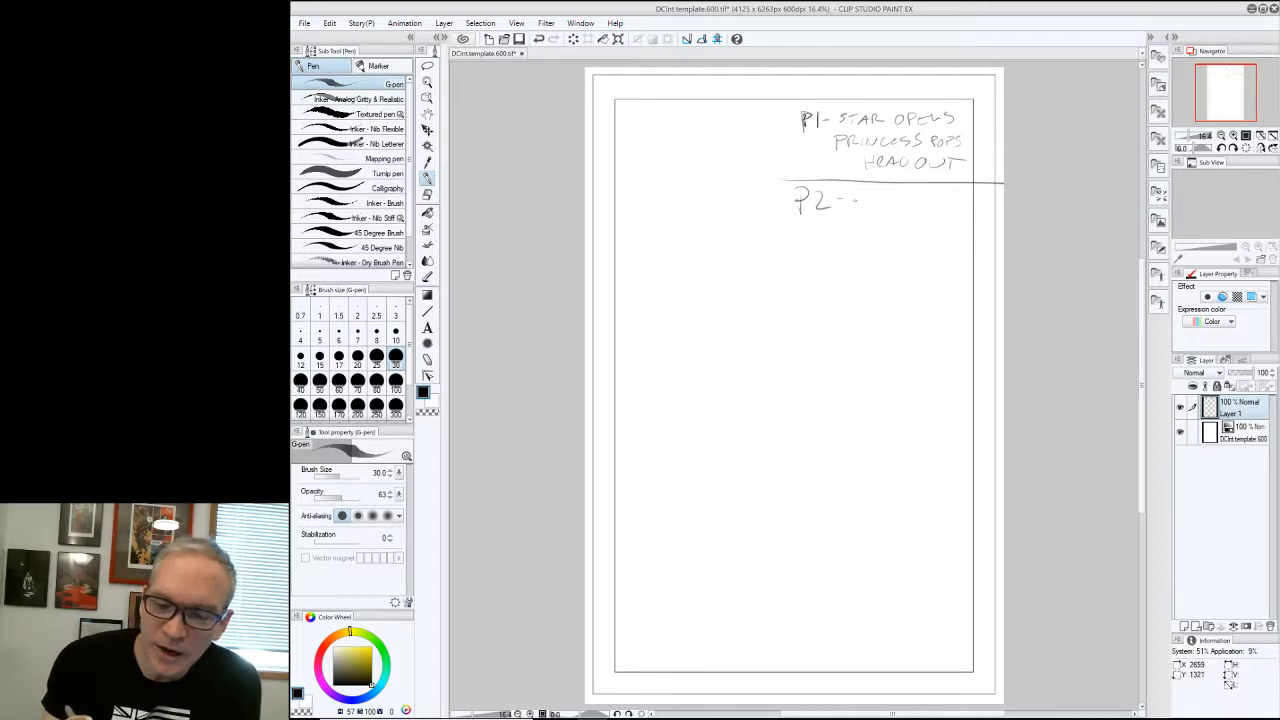
mouse_move(862, 197)
left_mouse_down()
mouse_move(898, 207)
mouse_move(984, 196)
left_mouse_up()
mouse_move(846, 230)
left_mouse_down()
mouse_move(970, 220)
mouse_move(978, 232)
left_mouse_up()
left_click_drag(976, 230, 1000, 232)
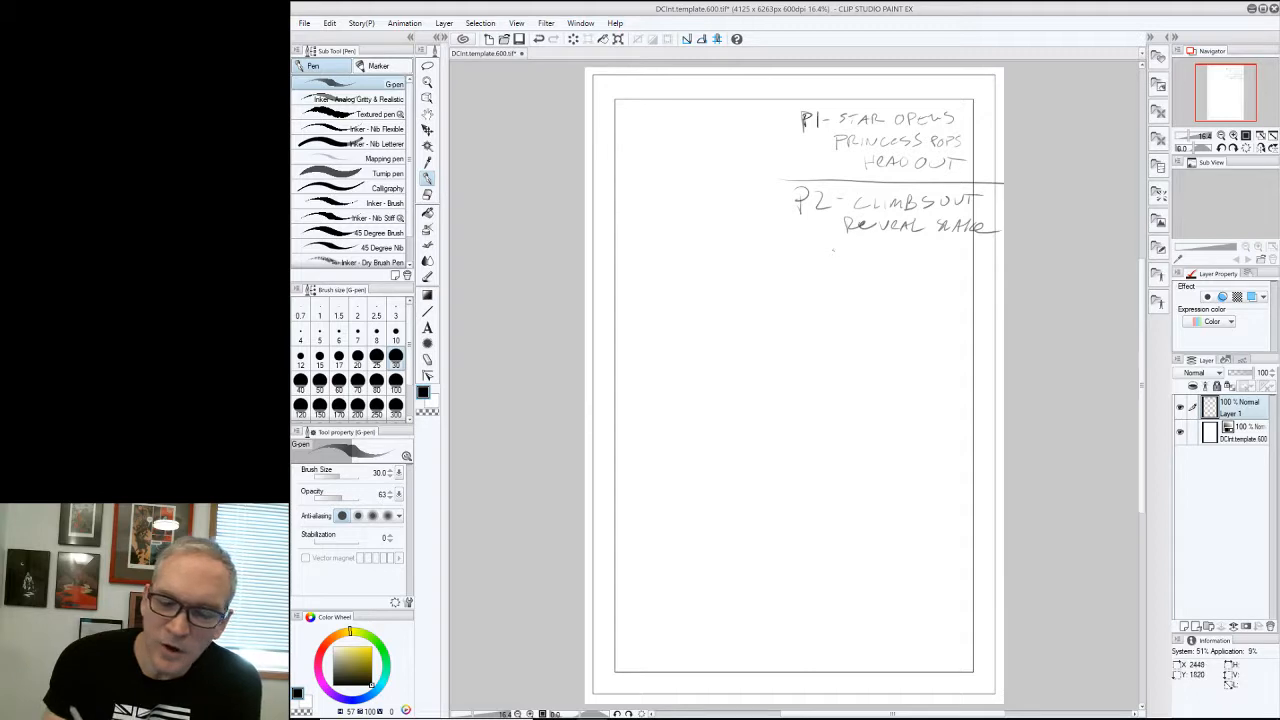
mouse_move(834, 247)
left_mouse_down()
mouse_move(835, 261)
mouse_move(918, 256)
left_mouse_up()
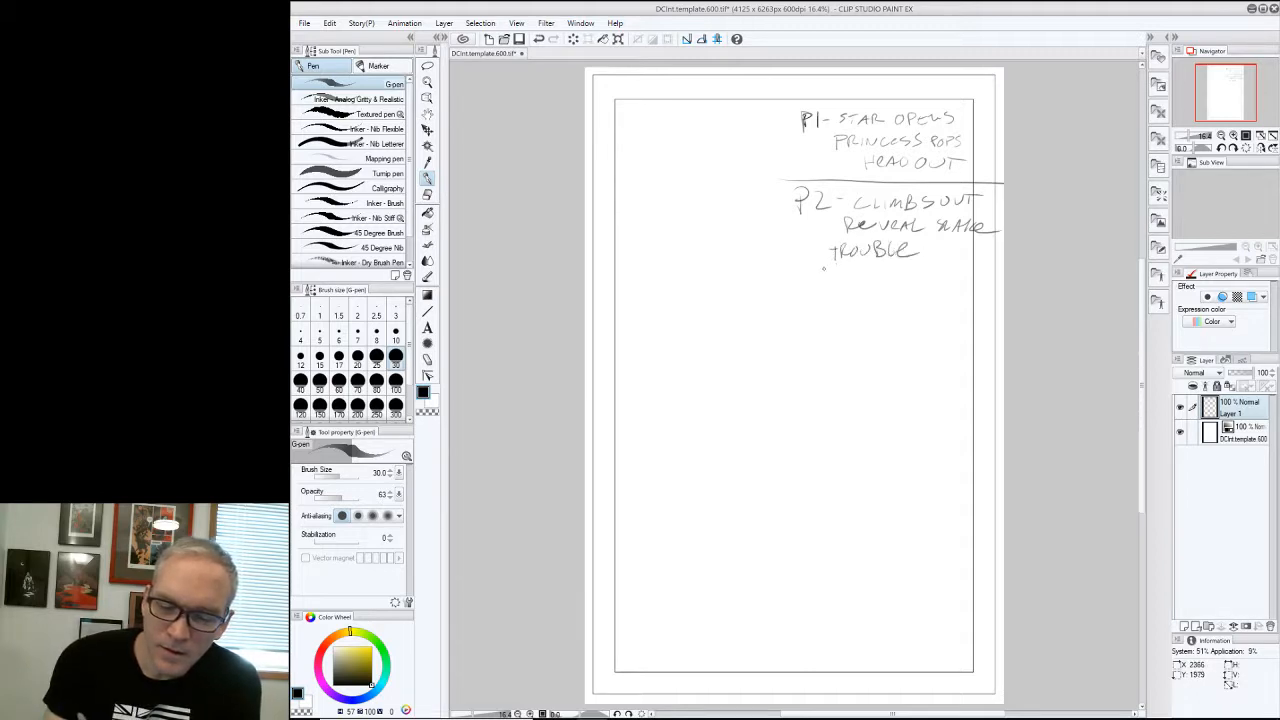
Draw a divider line under the P2 note and handwrite "P3 - ESCAPE STAR" below it
mouse_move(782, 272)
left_mouse_down()
mouse_move(1002, 272)
mouse_move(795, 304)
left_mouse_up()
left_click_drag(795, 283, 806, 301)
left_click_drag(822, 293, 862, 286)
left_click(881, 292)
mouse_move(874, 285)
left_mouse_down()
mouse_move(864, 296)
mouse_move(892, 293)
left_mouse_up()
left_click_drag(883, 290, 898, 294)
left_click_drag(910, 289, 922, 291)
mouse_move(943, 281)
left_mouse_down()
mouse_move(929, 294)
mouse_move(945, 293)
left_mouse_up()
mouse_move(957, 282)
left_mouse_down()
mouse_move(954, 293)
mouse_move(967, 282)
left_mouse_up()
left_click_drag(966, 292, 991, 289)
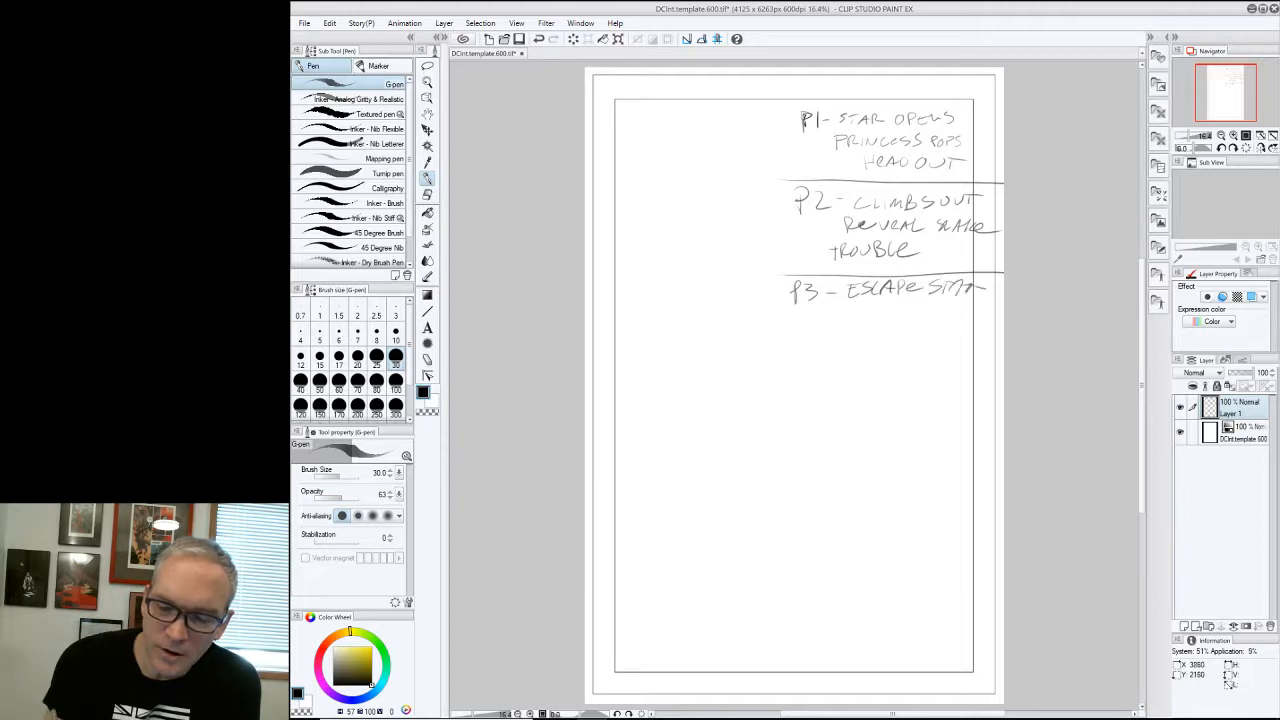
Continue the P3 note with the handwritten lines "FALL INTO SPACE" and "SHOOTING STAR"
left_click_drag(842, 310, 852, 304)
left_click_drag(841, 311, 860, 318)
left_click_drag(851, 313, 872, 317)
mouse_move(875, 304)
left_mouse_down()
mouse_move(884, 317)
mouse_move(933, 305)
left_mouse_up()
left_click_drag(927, 306, 926, 315)
left_click_drag(940, 305, 898, 332)
left_click_drag(914, 321, 914, 327)
left_click_drag(923, 321, 927, 330)
left_click_drag(938, 322, 941, 328)
mouse_move(942, 326)
left_mouse_down()
mouse_move(958, 325)
mouse_move(884, 351)
mouse_move(896, 351)
left_mouse_up()
left_click_drag(906, 337, 908, 344)
left_click_drag(914, 338, 922, 350)
mouse_move(928, 337)
left_mouse_down()
mouse_move(929, 349)
mouse_move(943, 337)
left_mouse_up()
left_click_drag(940, 339, 944, 350)
mouse_move(955, 340)
left_mouse_down()
mouse_move(940, 362)
mouse_move(980, 336)
left_mouse_up()
mouse_move(975, 336)
left_mouse_down()
mouse_move(974, 350)
mouse_move(984, 338)
left_mouse_up()
left_click_drag(984, 350, 991, 341)
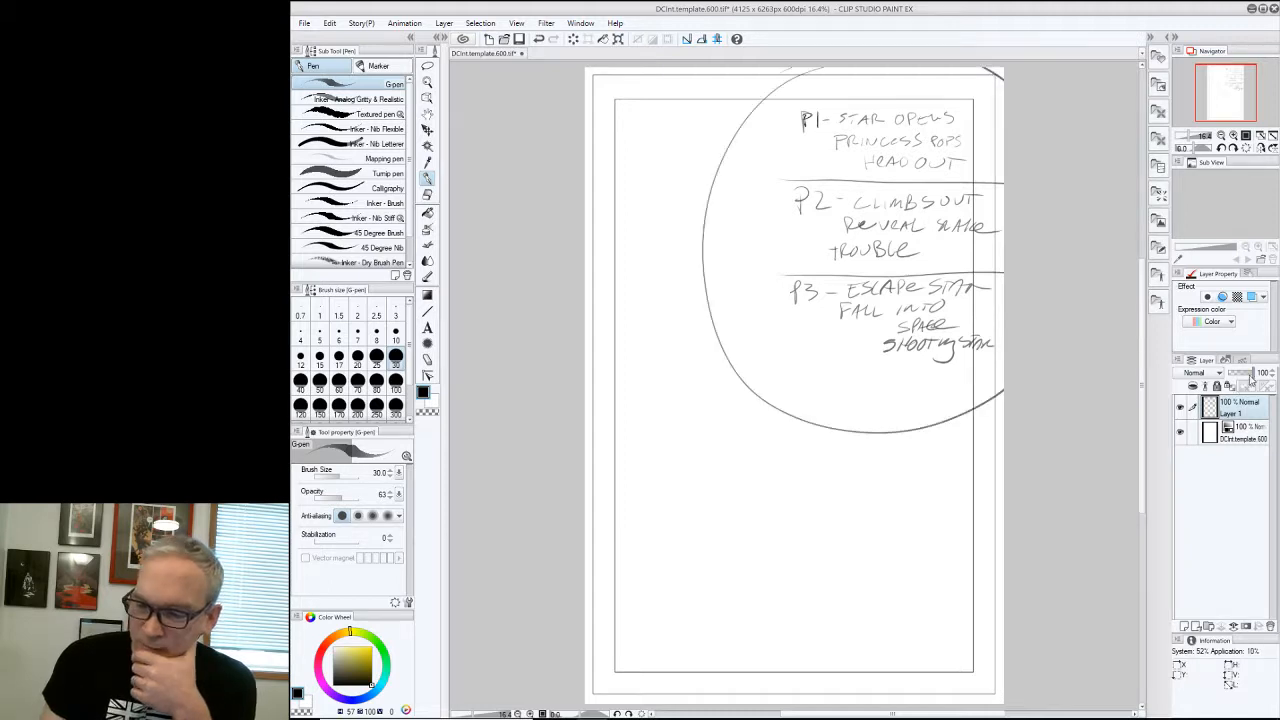
Hide the notes layer and add a white-filled layer directly above the template at 68% opacity to fade its guide lines
left_click_drag(1251, 373, 1257, 378)
left_click(1180, 407)
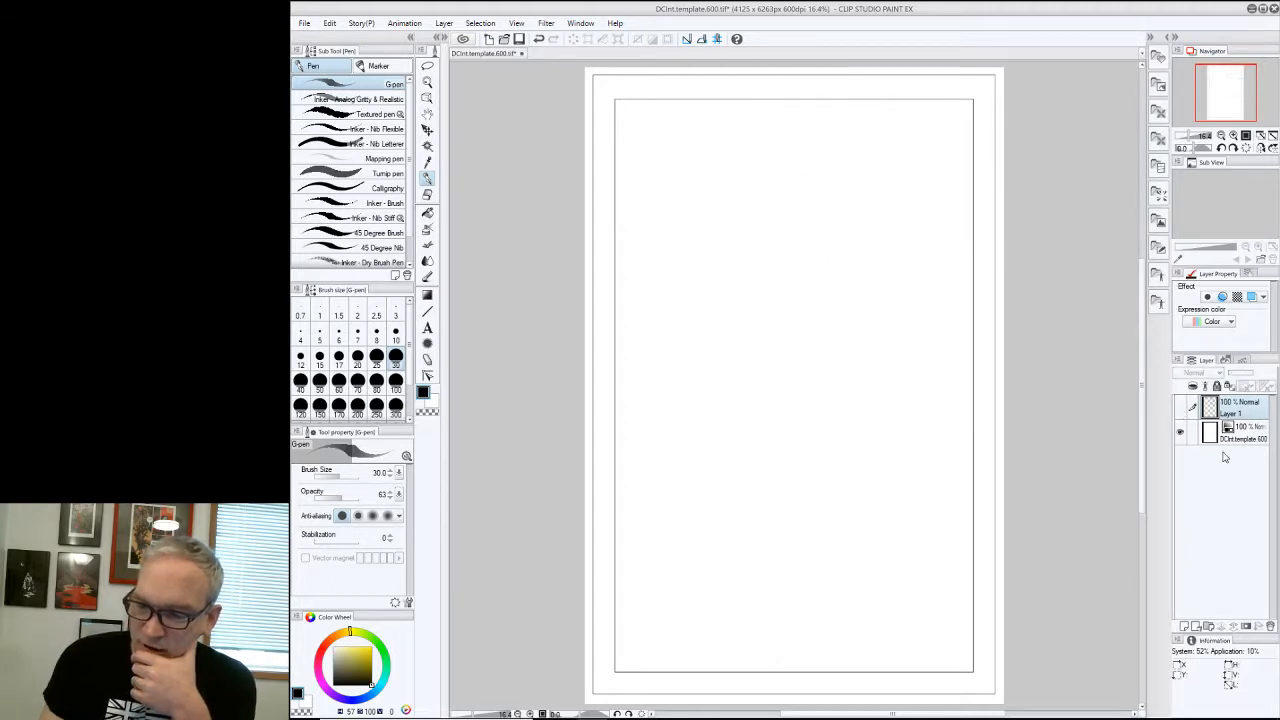
left_click(1180, 431)
left_click(1242, 432)
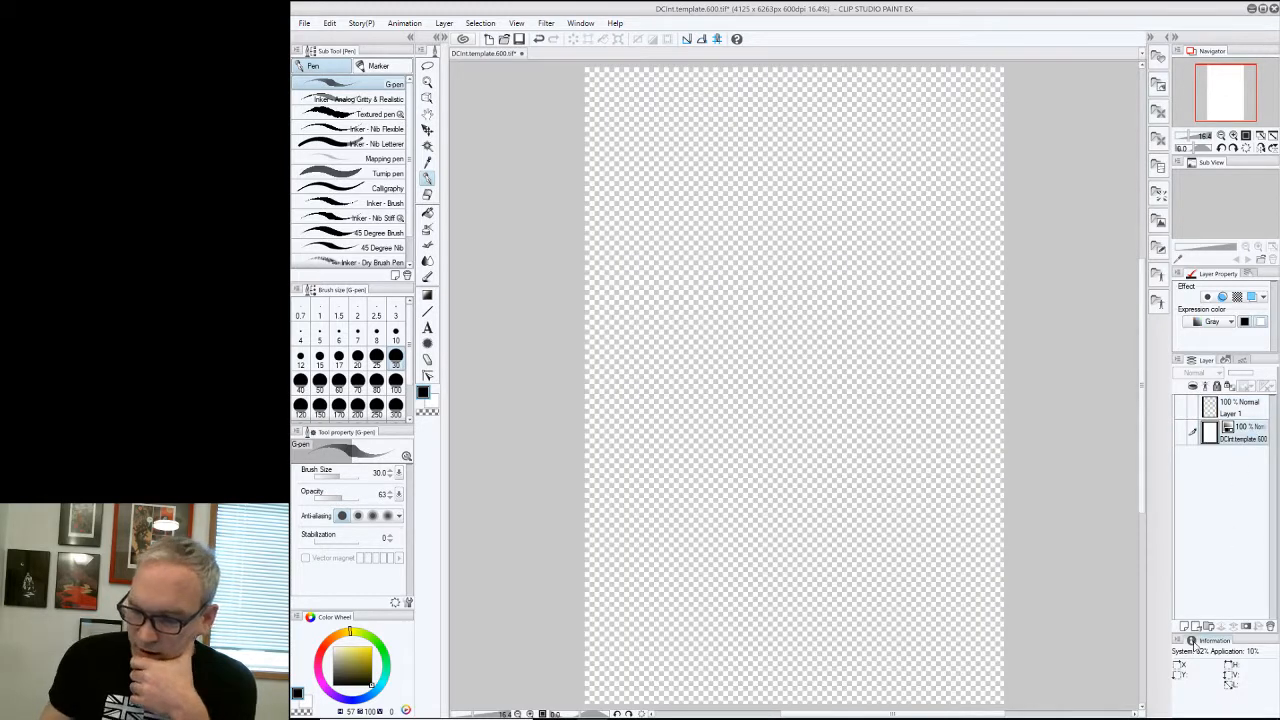
left_click(1184, 626)
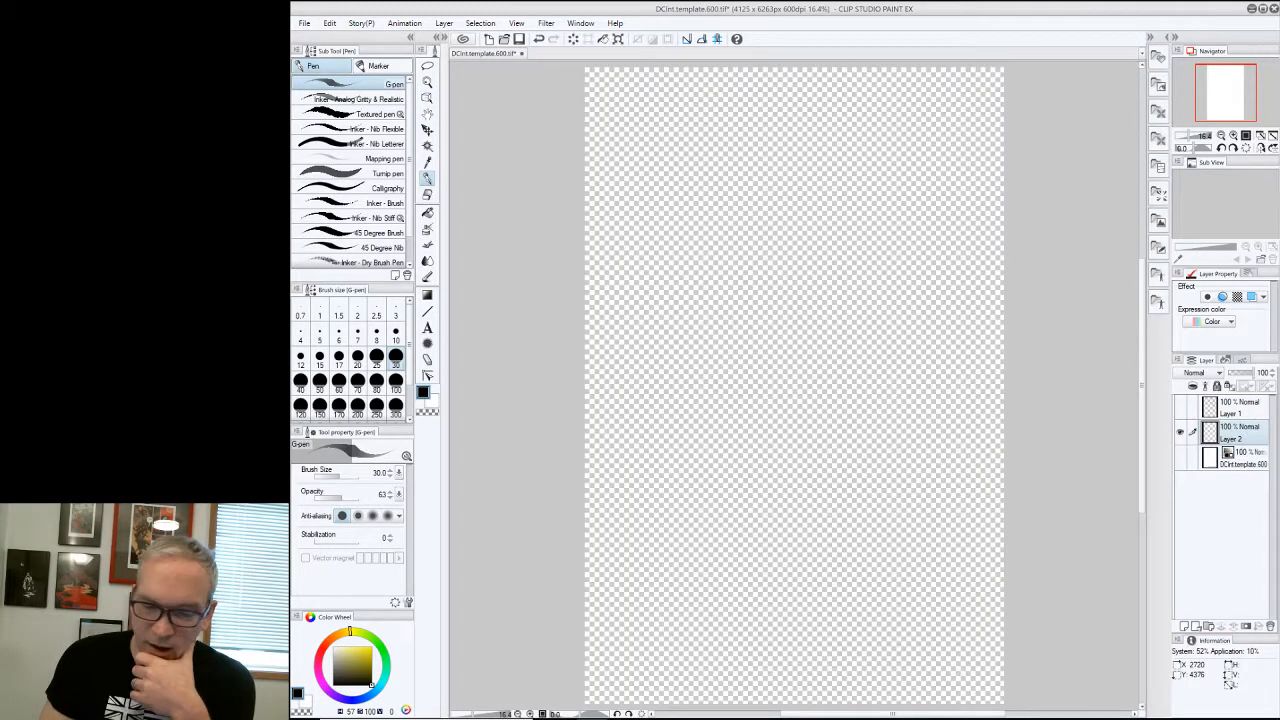
key("g")
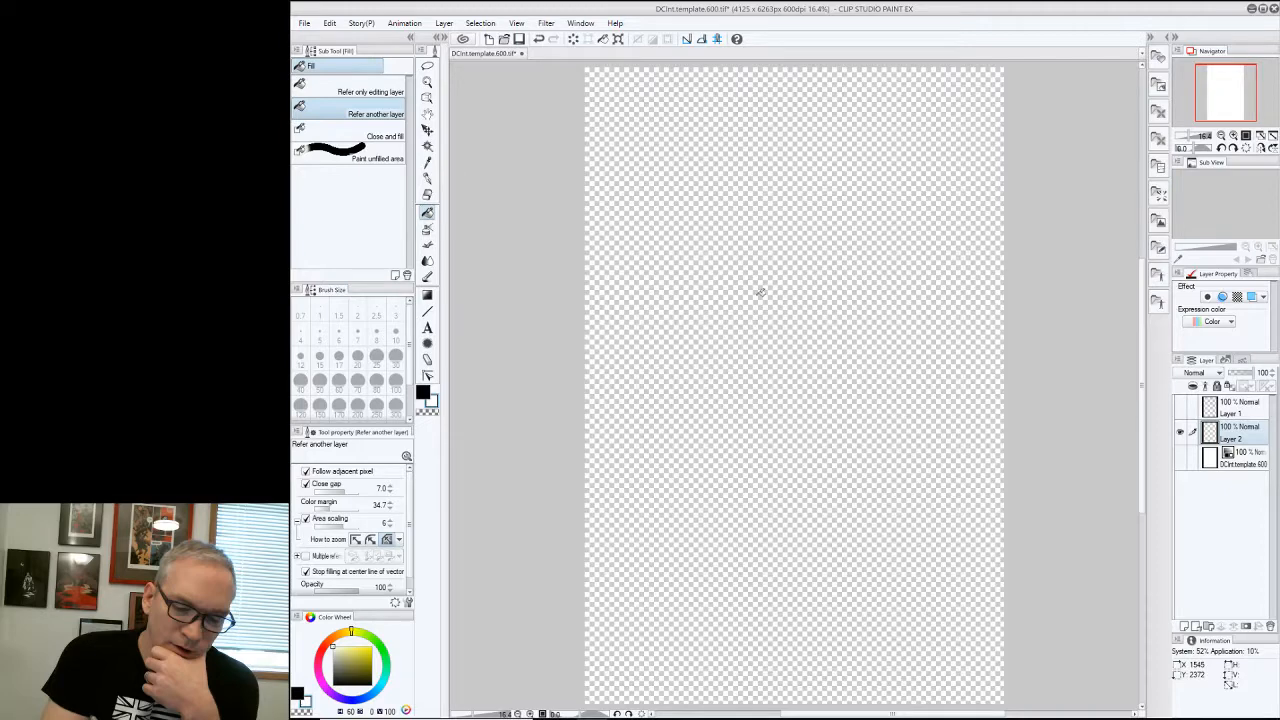
left_click(809, 489)
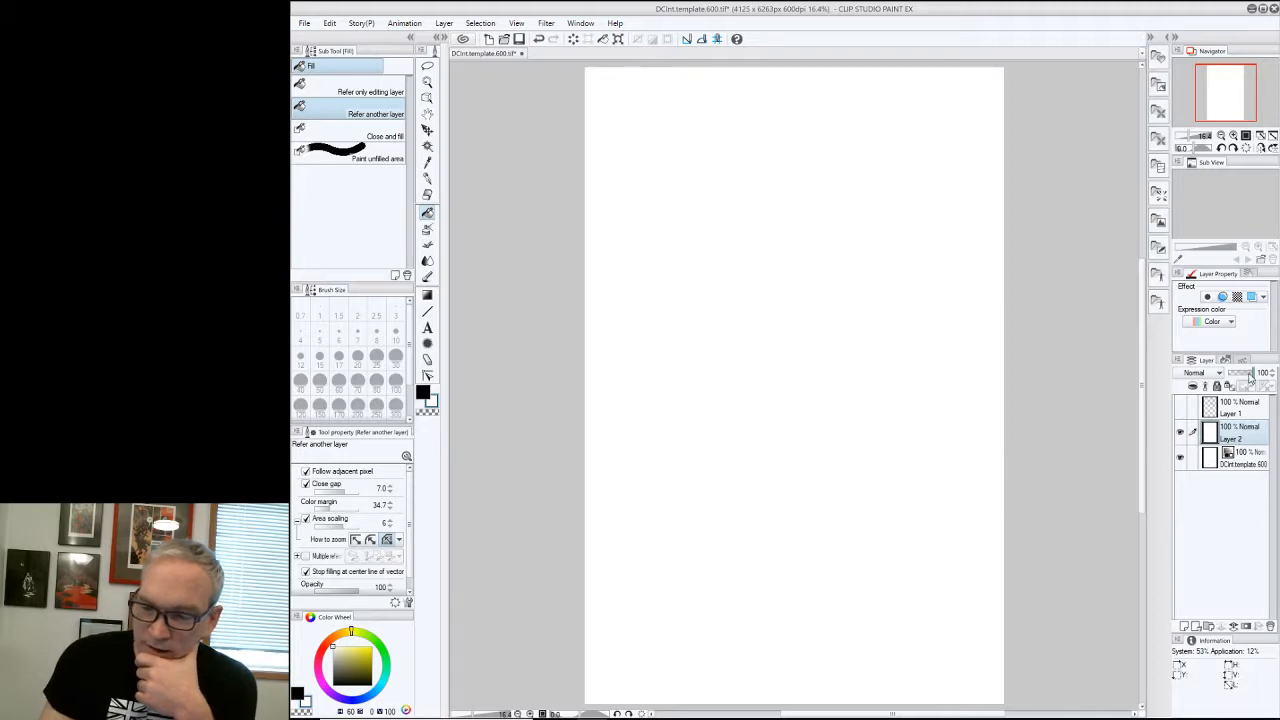
left_click_drag(1253, 376, 1246, 376)
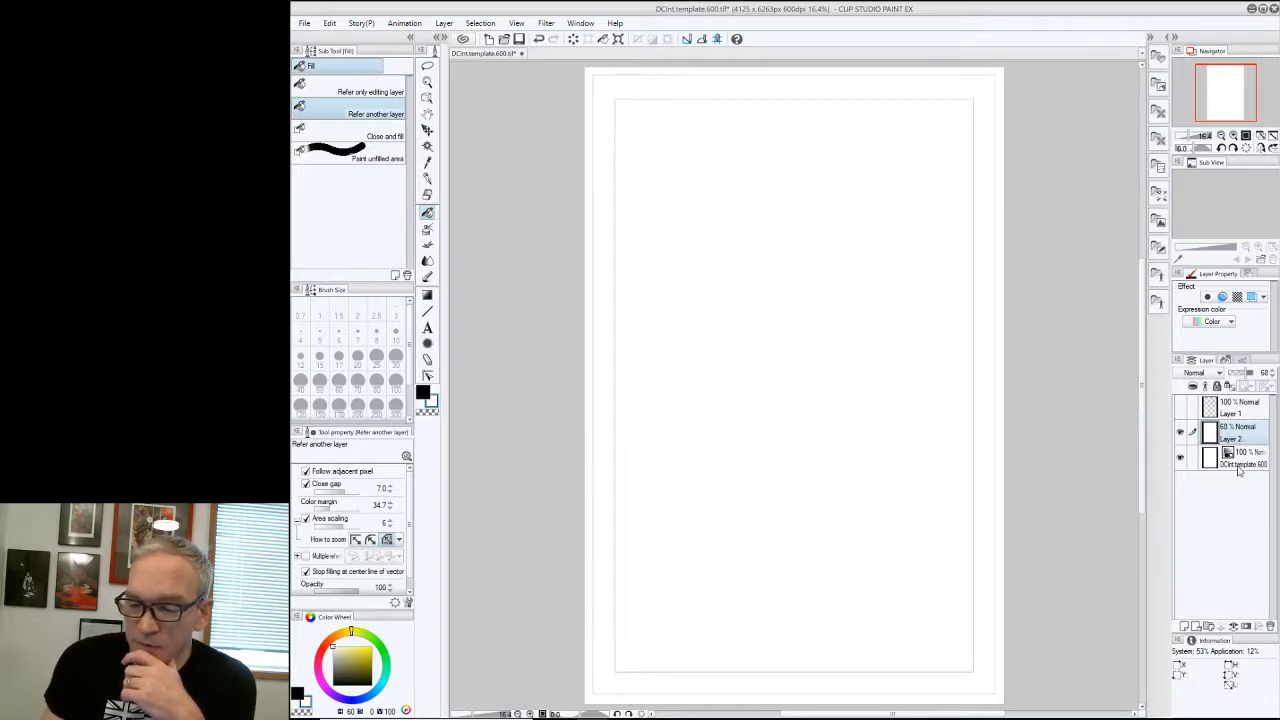
Add a new empty layer above the notes layer and keep the notes layer hidden
left_click(1240, 410)
left_click(1181, 408)
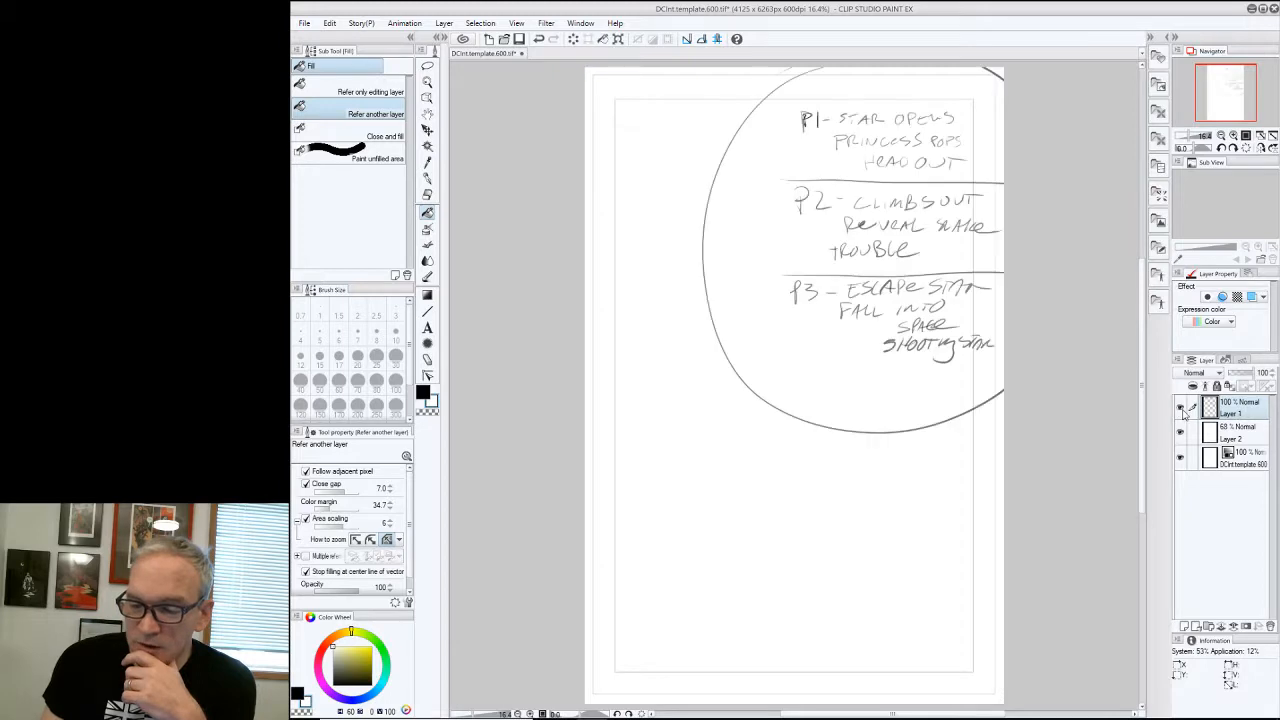
left_click(1185, 628)
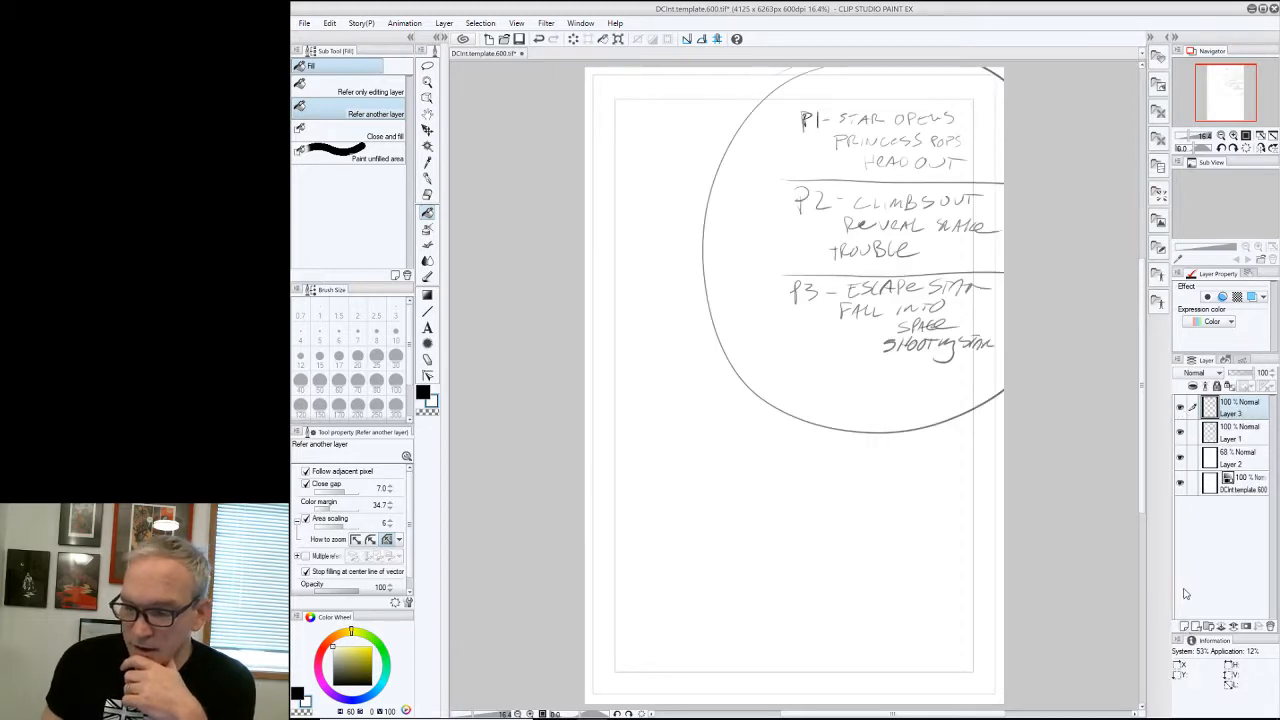
left_click(1180, 430)
Sketch two rough horizontal dividers across the page in black with the G-pen, splitting it into three stacked panels
key("p")
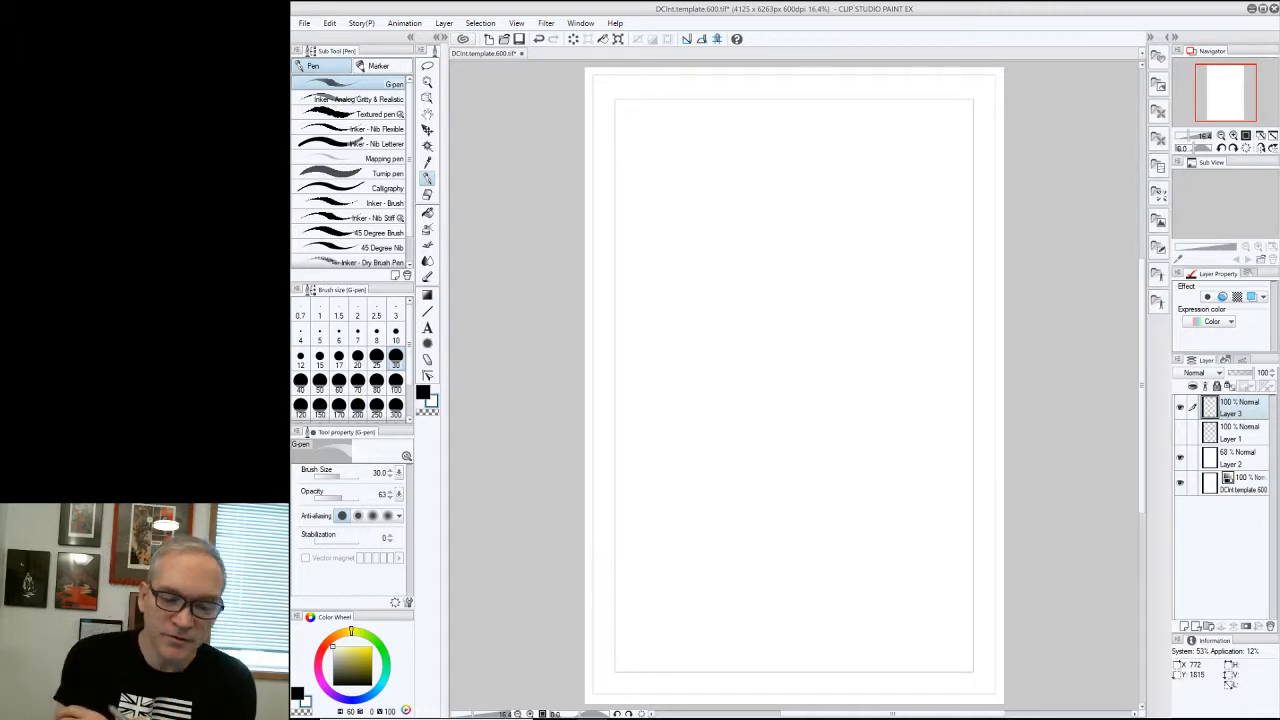
key("x")
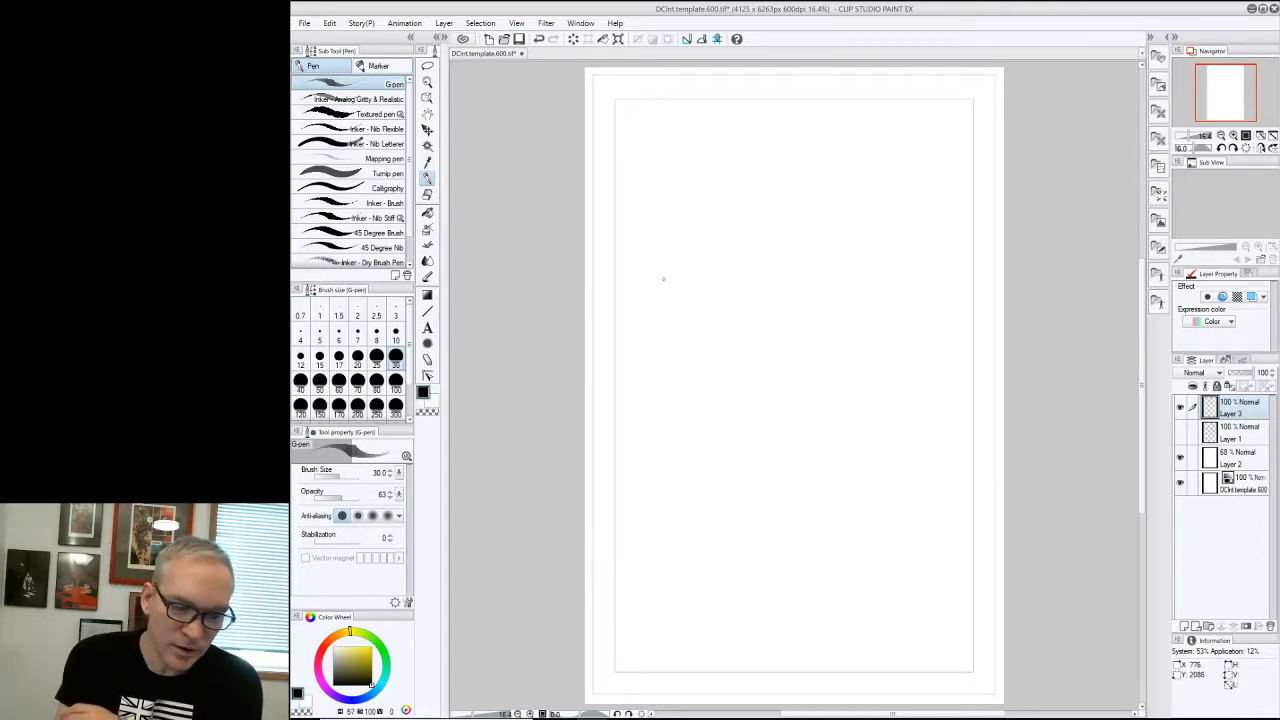
left_click_drag(585, 268, 1003, 261)
left_click_drag(588, 274, 1003, 261)
left_click_drag(586, 478, 1003, 473)
left_click_drag(586, 491, 1003, 469)
left_click_drag(592, 275, 1003, 259)
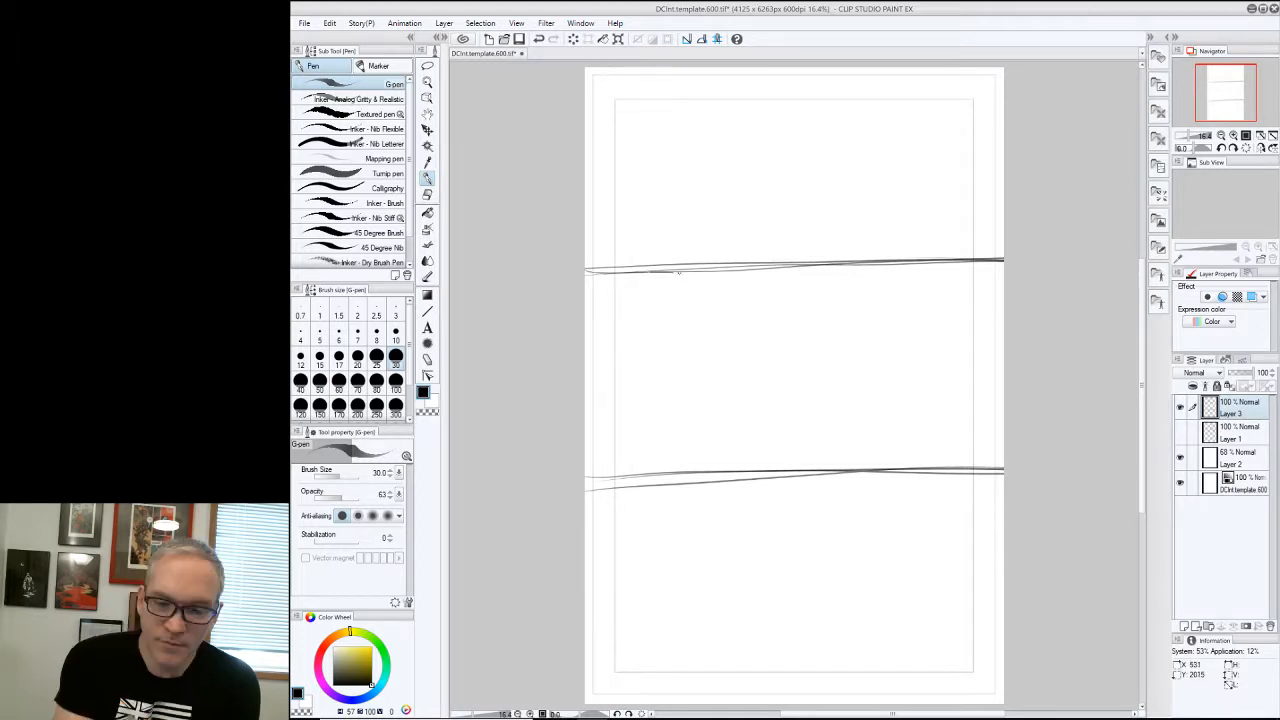
left_click_drag(679, 272, 1003, 279)
left_click_drag(586, 278, 1003, 267)
Sketch a slightly tilted five-pointed star in the upper middle of the first panel
scroll(999, 306, "up", 3)
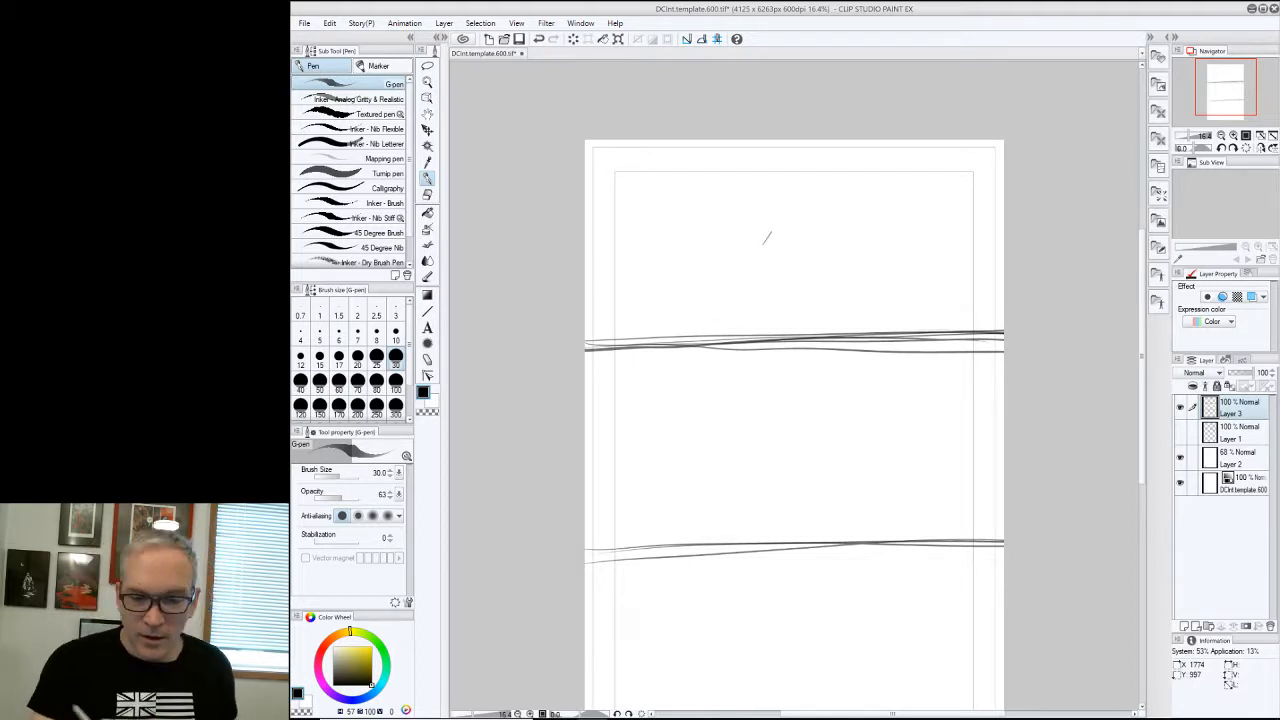
left_click_drag(764, 242, 826, 262)
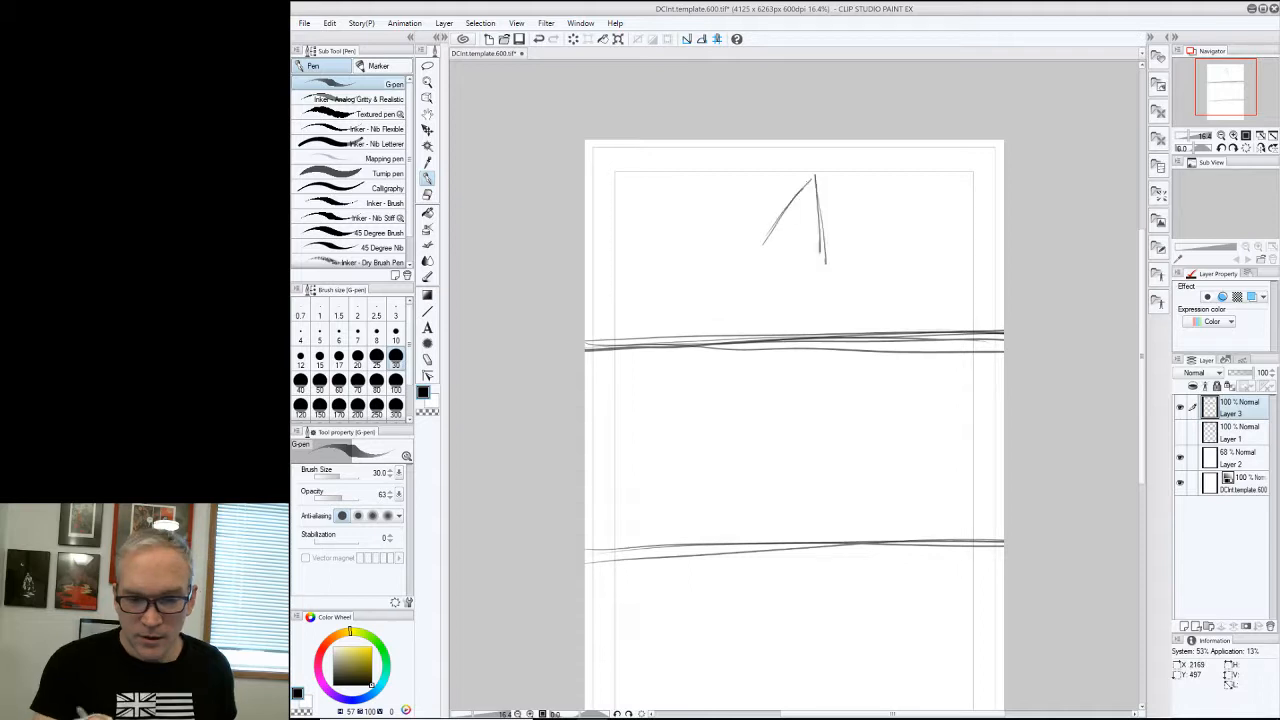
left_click_drag(750, 179, 866, 212)
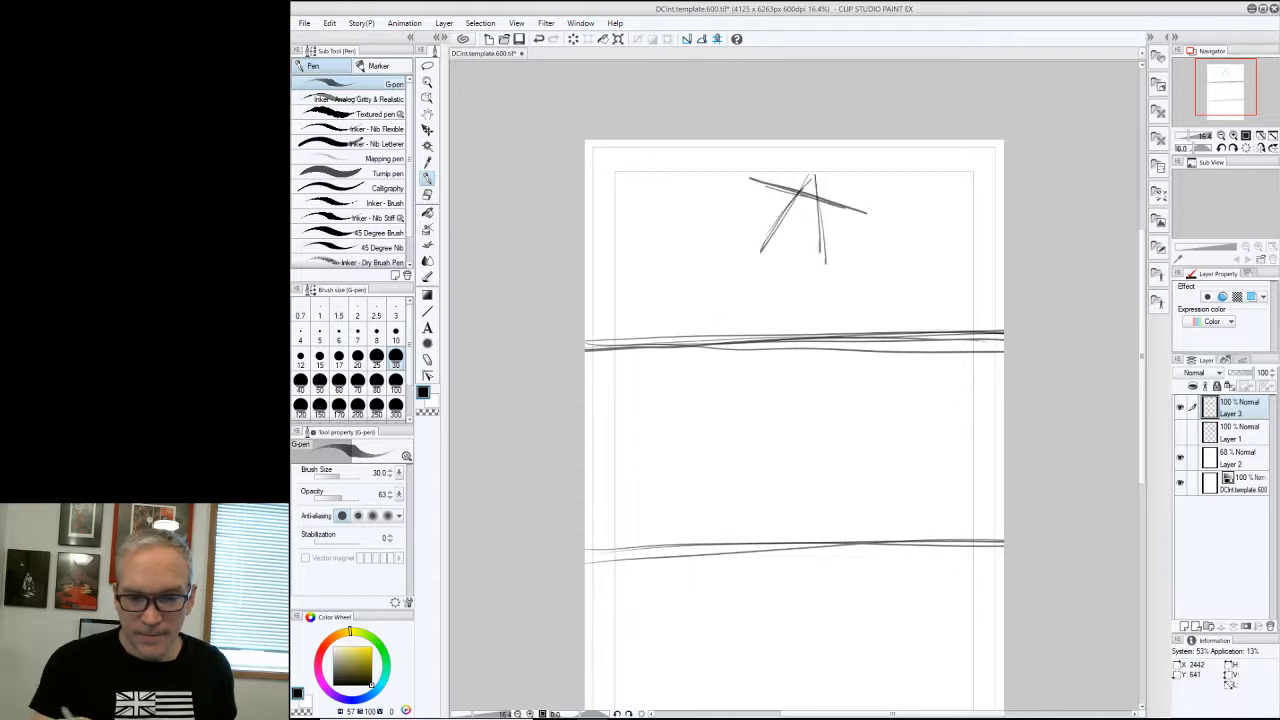
left_click_drag(677, 288, 680, 284)
key("ctrl+z")
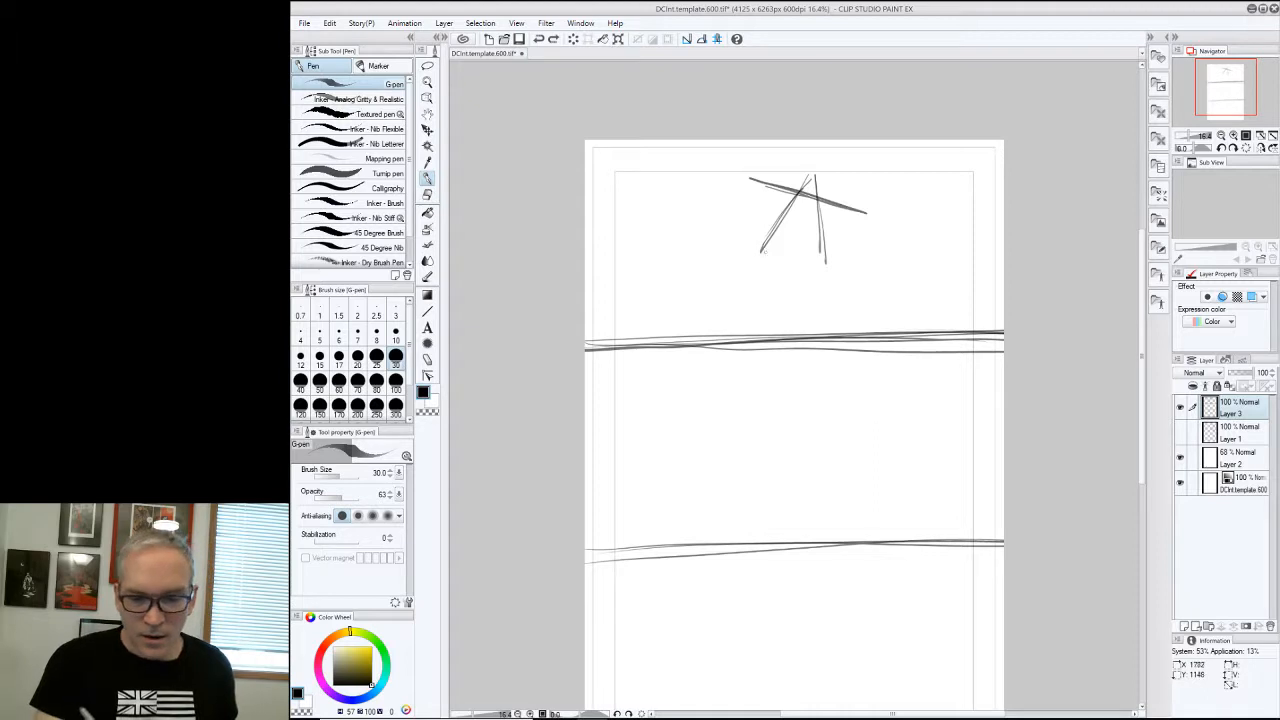
left_click_drag(762, 251, 866, 212)
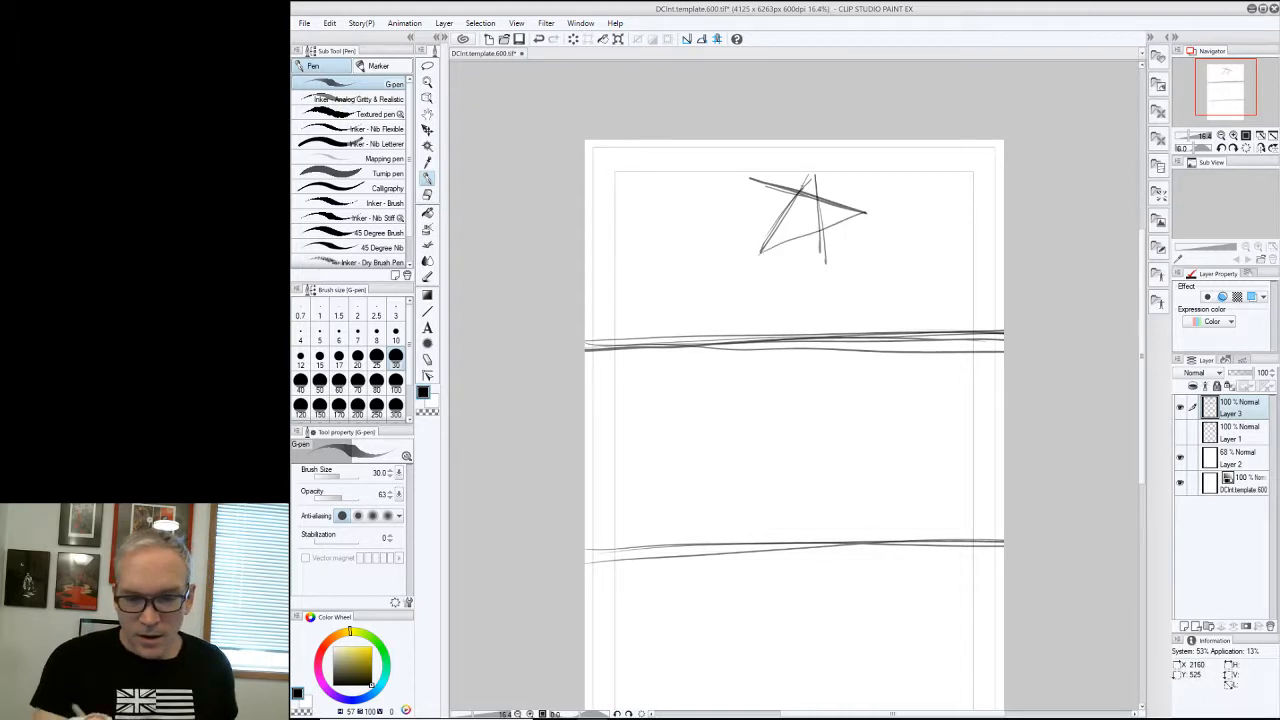
left_click_drag(750, 179, 827, 276)
mouse_move(752, 264)
left_mouse_down()
mouse_move(825, 265)
mouse_move(793, 233)
mouse_move(872, 213)
mouse_move(743, 264)
left_mouse_up()
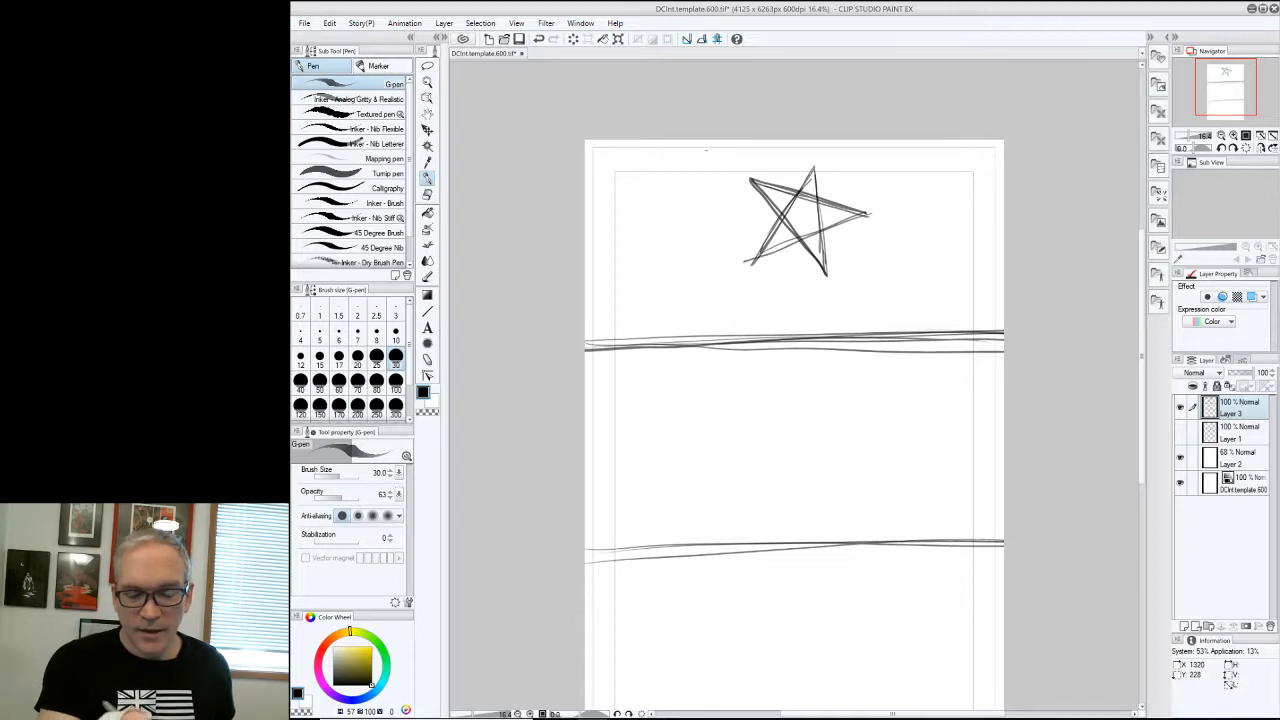
Draw an arrow above the star slanting down to the right and label it "LEFT TO RIGHT"
left_click_drag(830, 166, 915, 190)
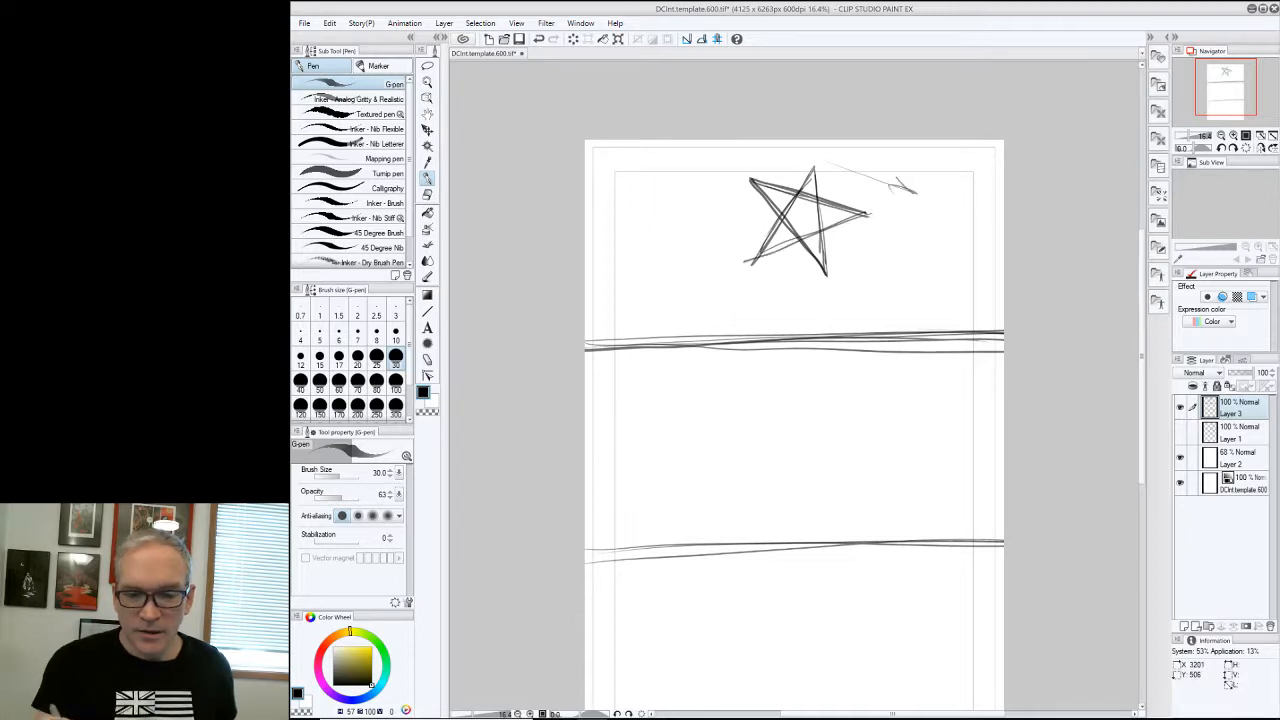
left_click_drag(791, 143, 915, 193)
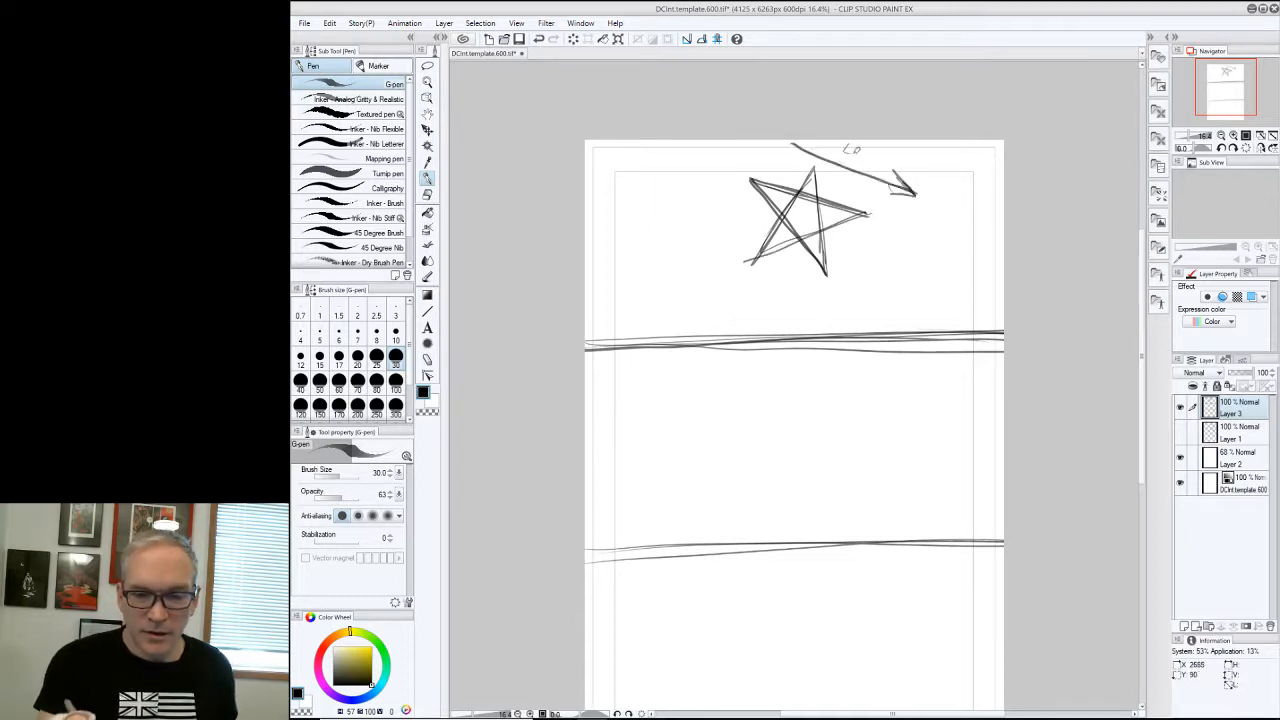
mouse_move(856, 148)
left_mouse_down()
mouse_move(946, 156)
mouse_move(933, 178)
mouse_move(982, 199)
left_mouse_up()
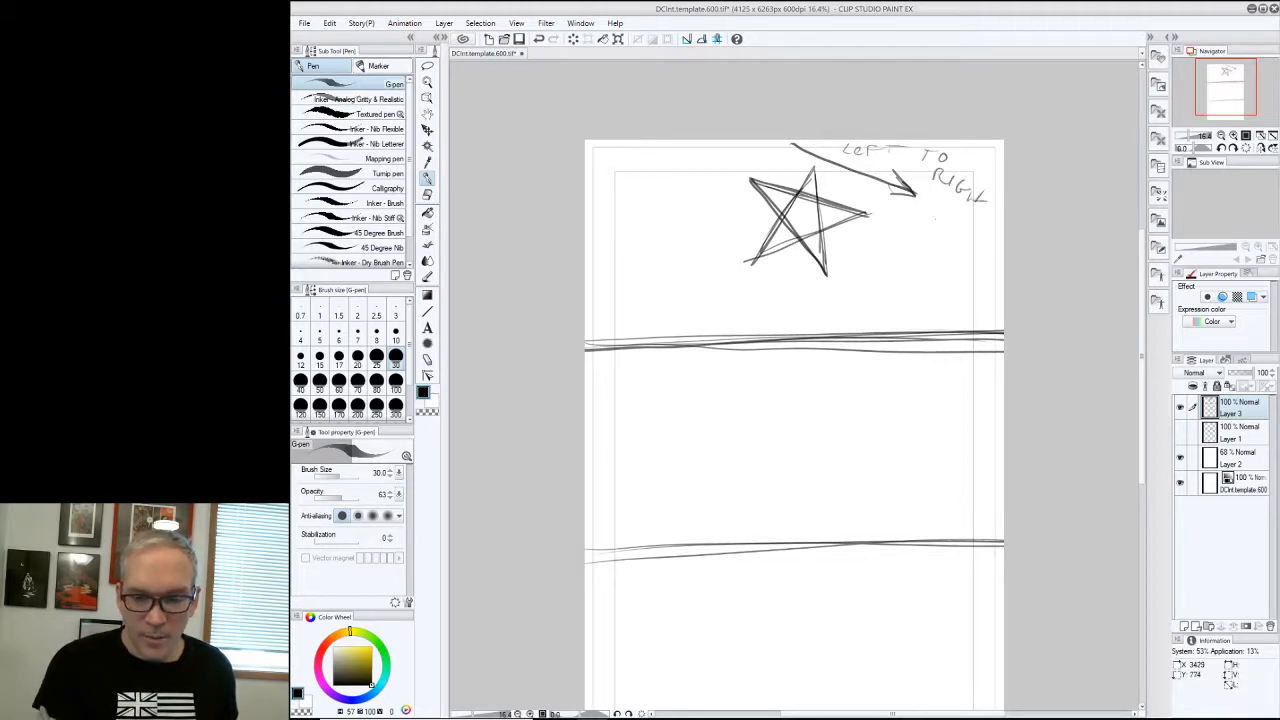
Undo the direction arrow and its handwritten label, keeping only the star in the first panel
key("ctrl+z")
key("ctrl+z")
key("ctrl+z")
key("ctrl+z")
key("ctrl+z")
key("ctrl+z")
key("ctrl+z")
key("ctrl+z")
key("ctrl+z")
key("ctrl+z")
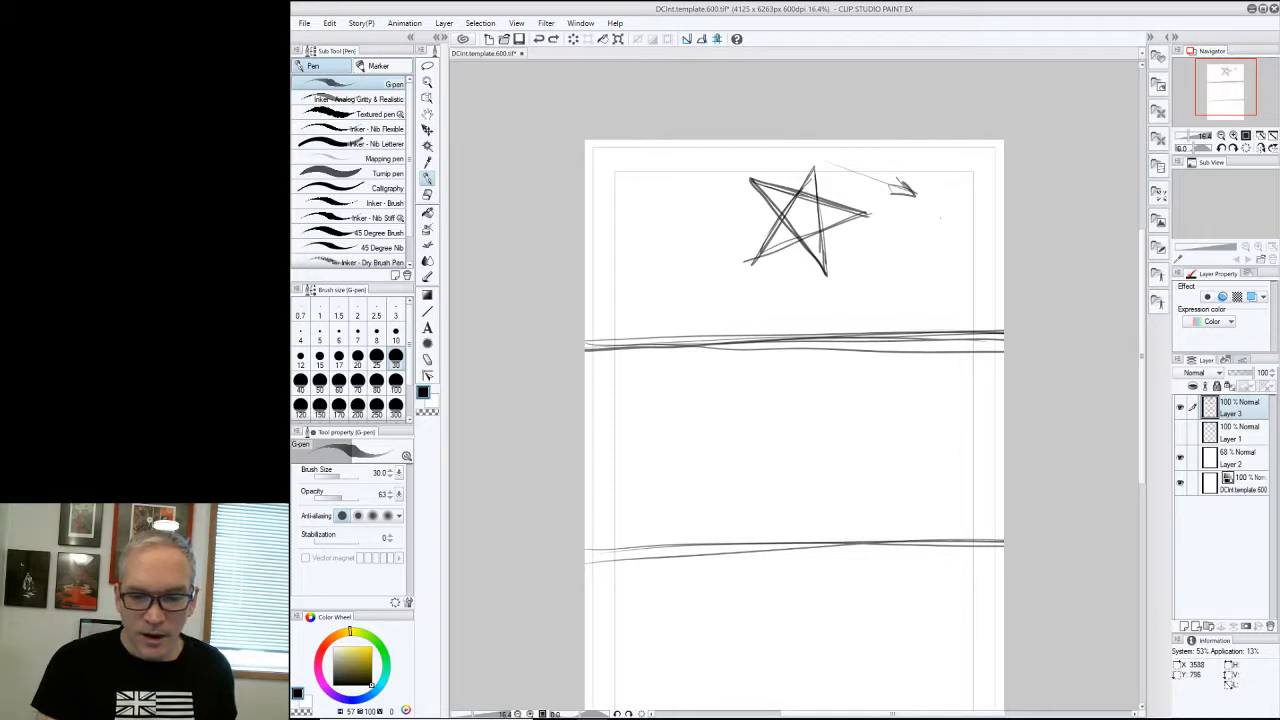
key("ctrl+z")
key("ctrl+z")
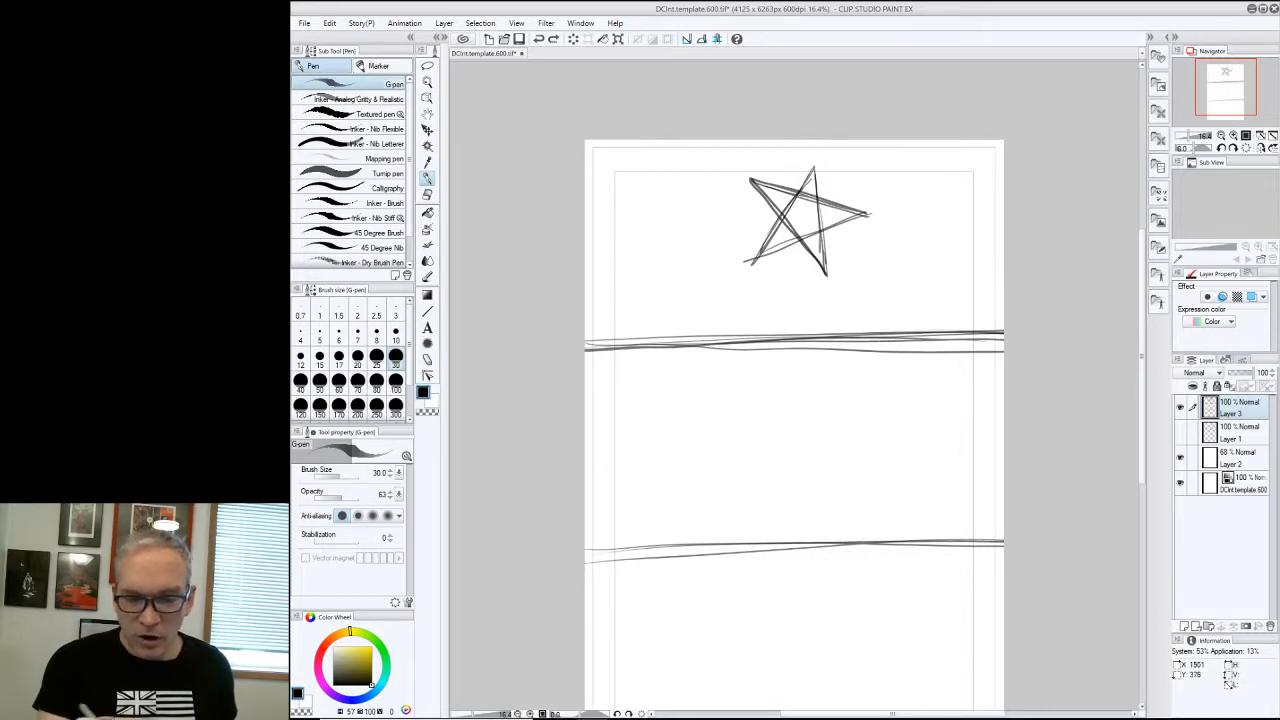
Sketch a faint line trailing down from the right-hand point of the first panel's star
left_click_drag(870, 214, 935, 235)
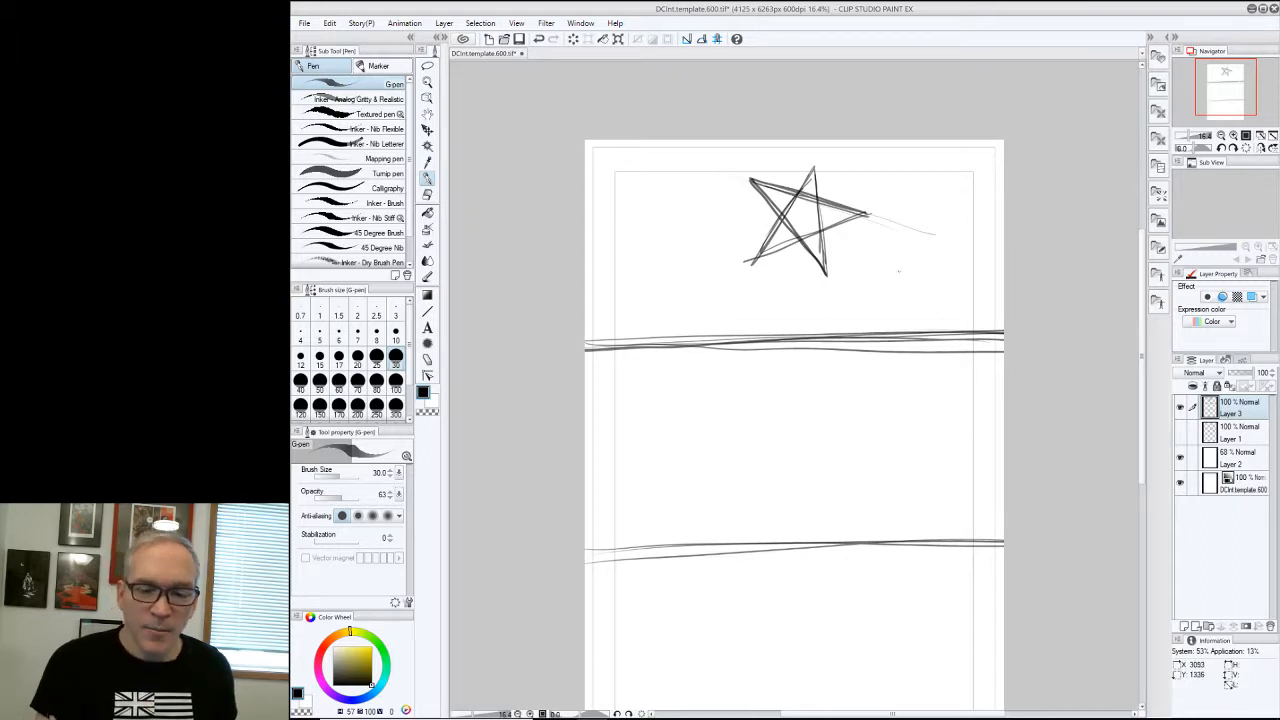
Try to mirror the lassoed star in the first panel horizontally, slightly shrunken and tilted, and clear the selection
key("m")
mouse_move(663, 163)
left_mouse_down()
mouse_move(869, 283)
mouse_move(680, 190)
left_mouse_up()
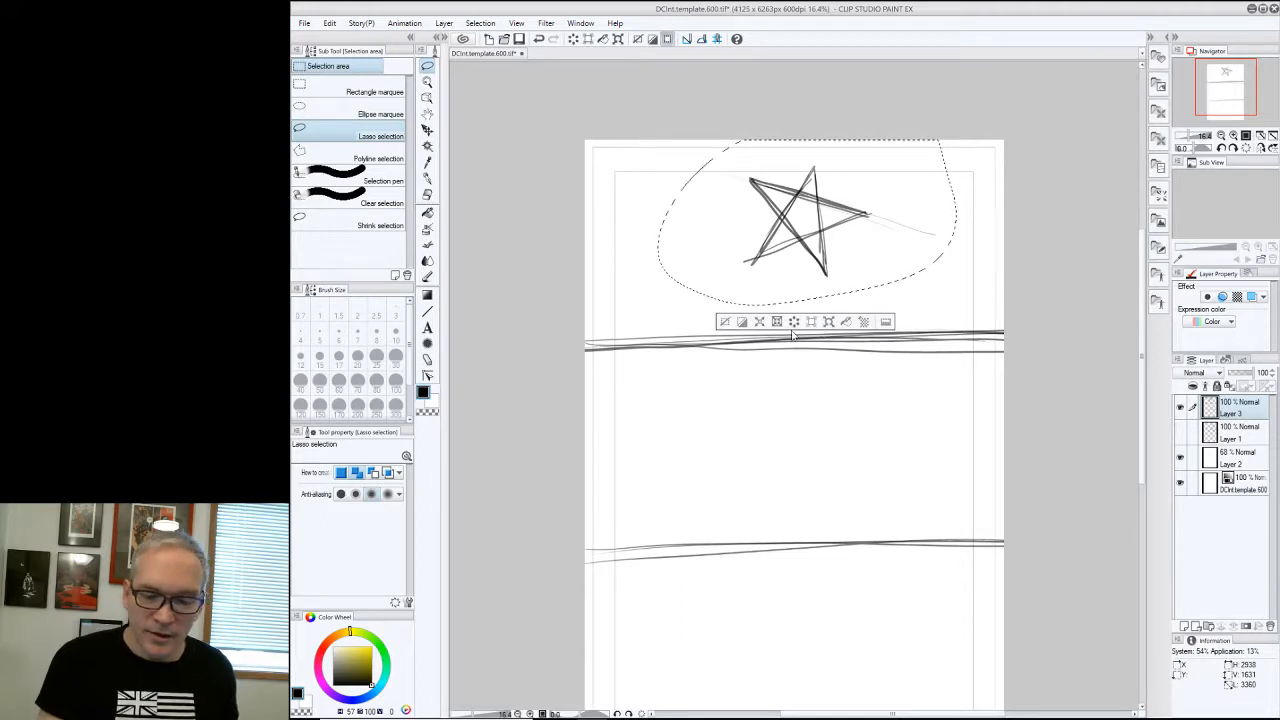
left_click(794, 322)
left_click_drag(957, 221, 524, 222)
left_click_drag(697, 217, 941, 219)
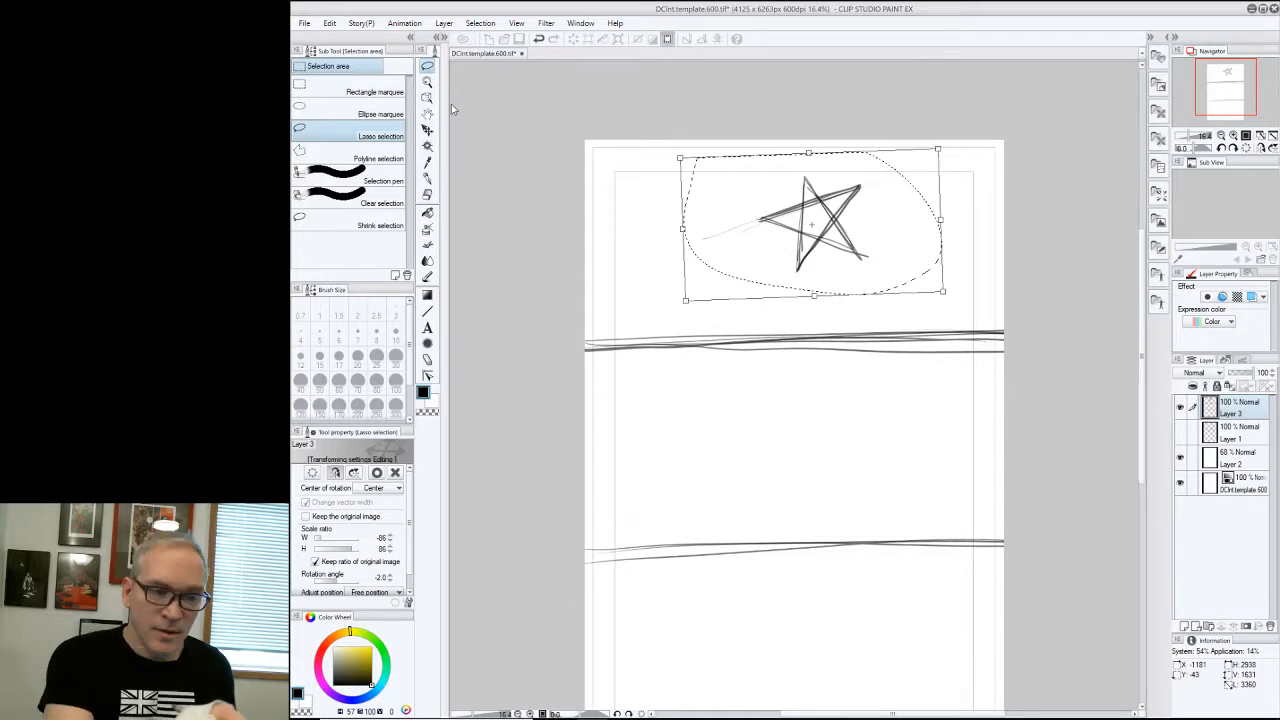
key("Return")
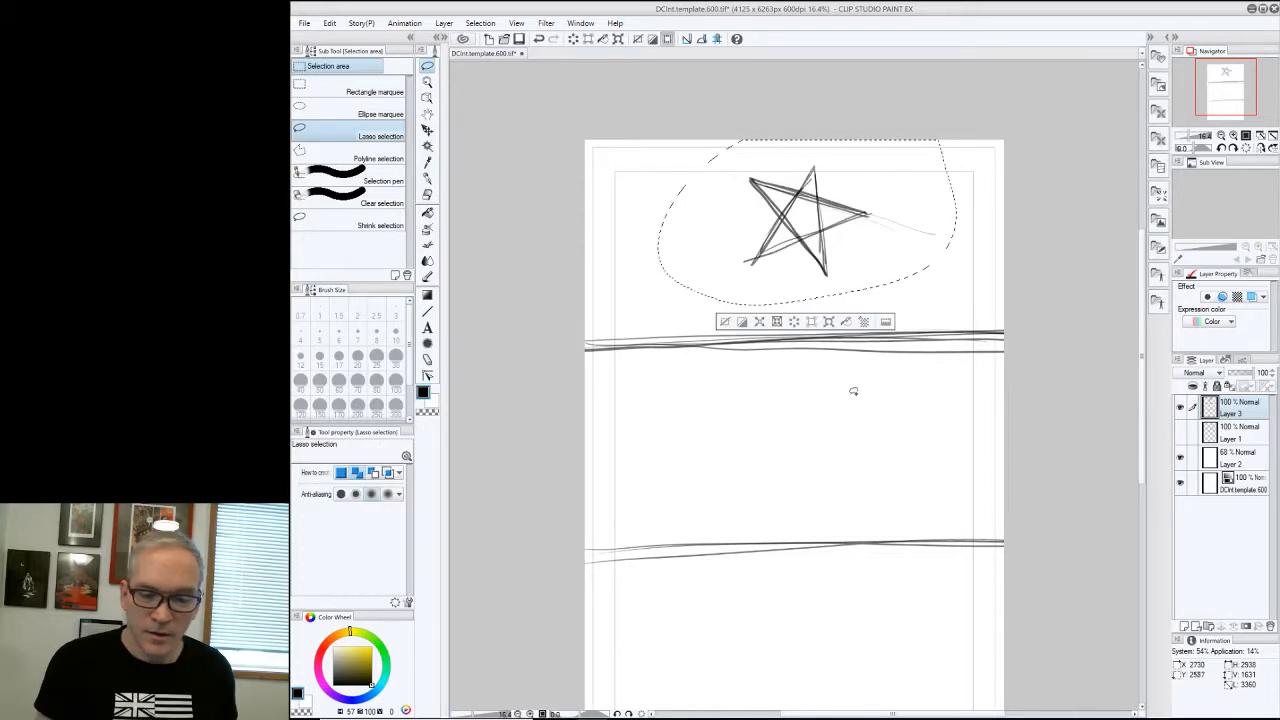
left_click(727, 322)
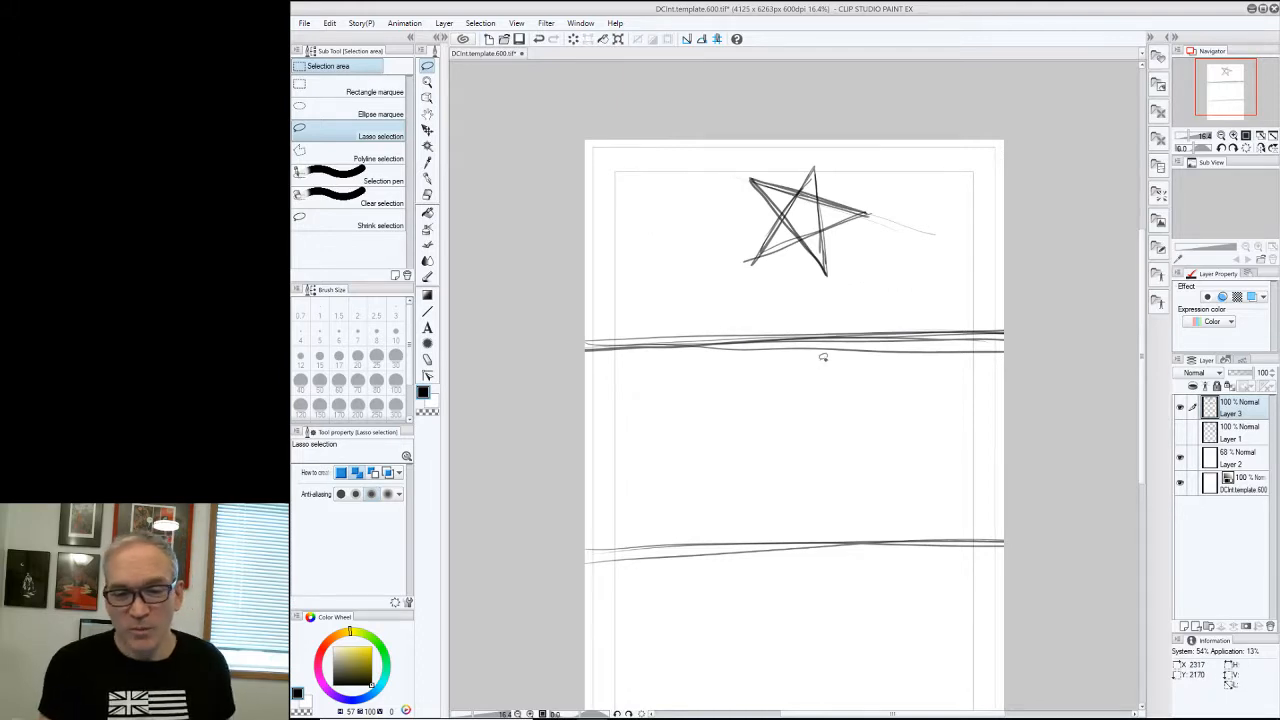
Scatter small background stars around the large star in the first panel with the G-pen
scroll(850, 340, "up", 2)
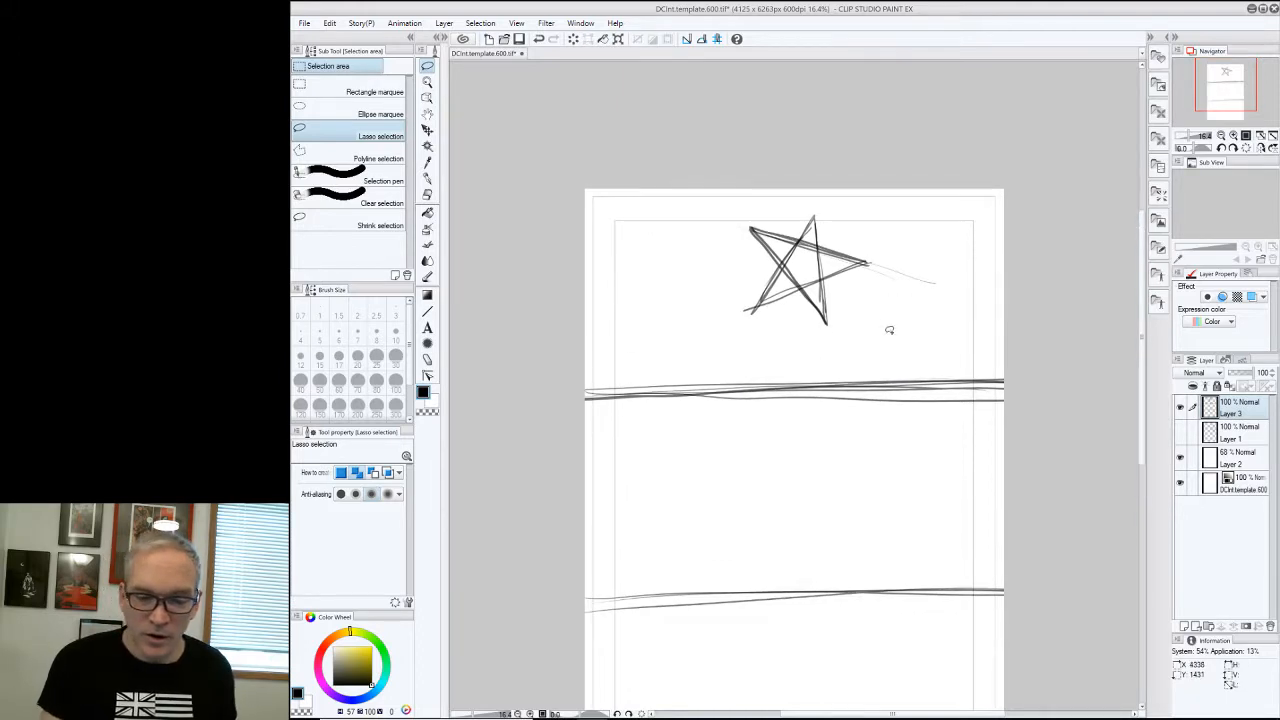
left_click(428, 176)
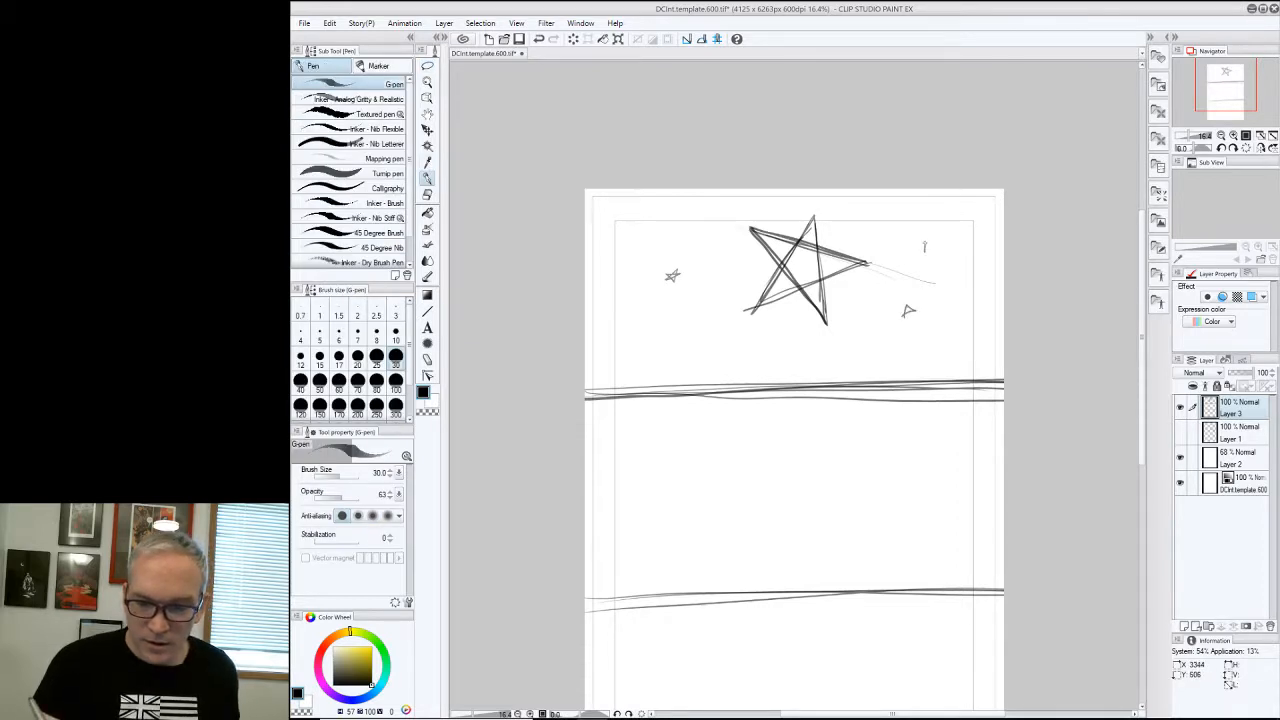
left_click_drag(924, 247, 930, 238)
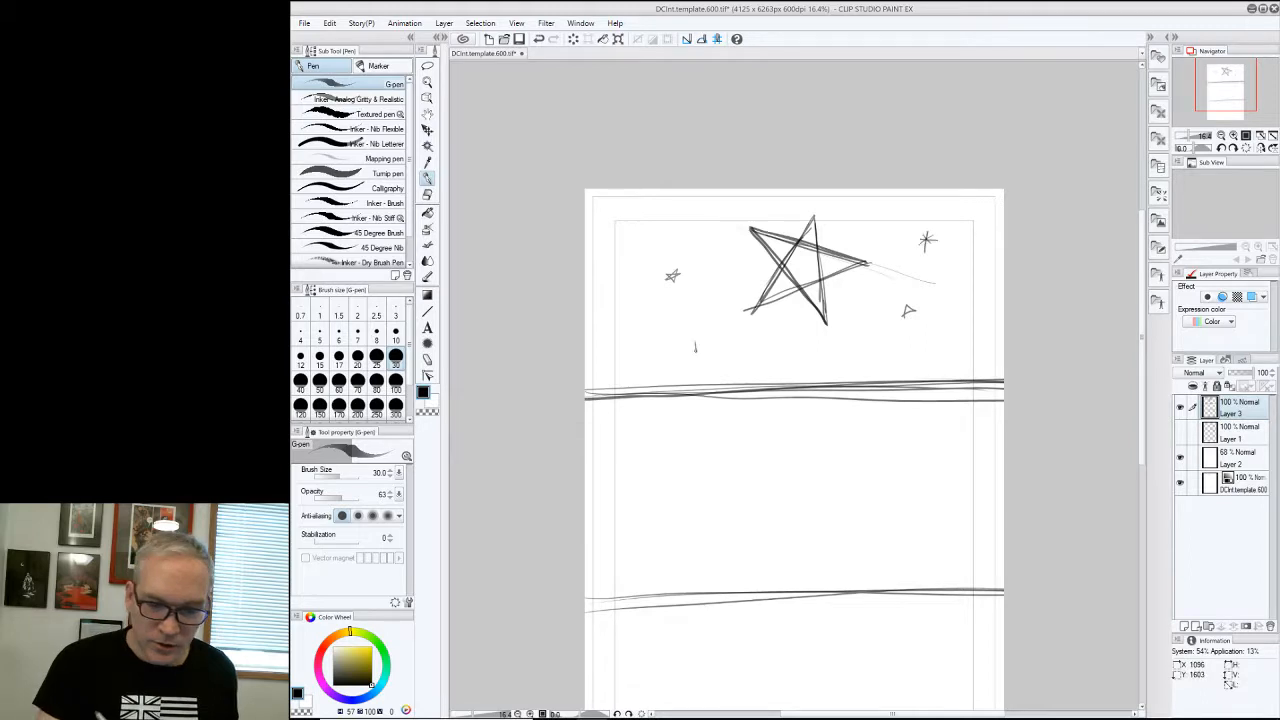
left_click_drag(695, 352, 700, 343)
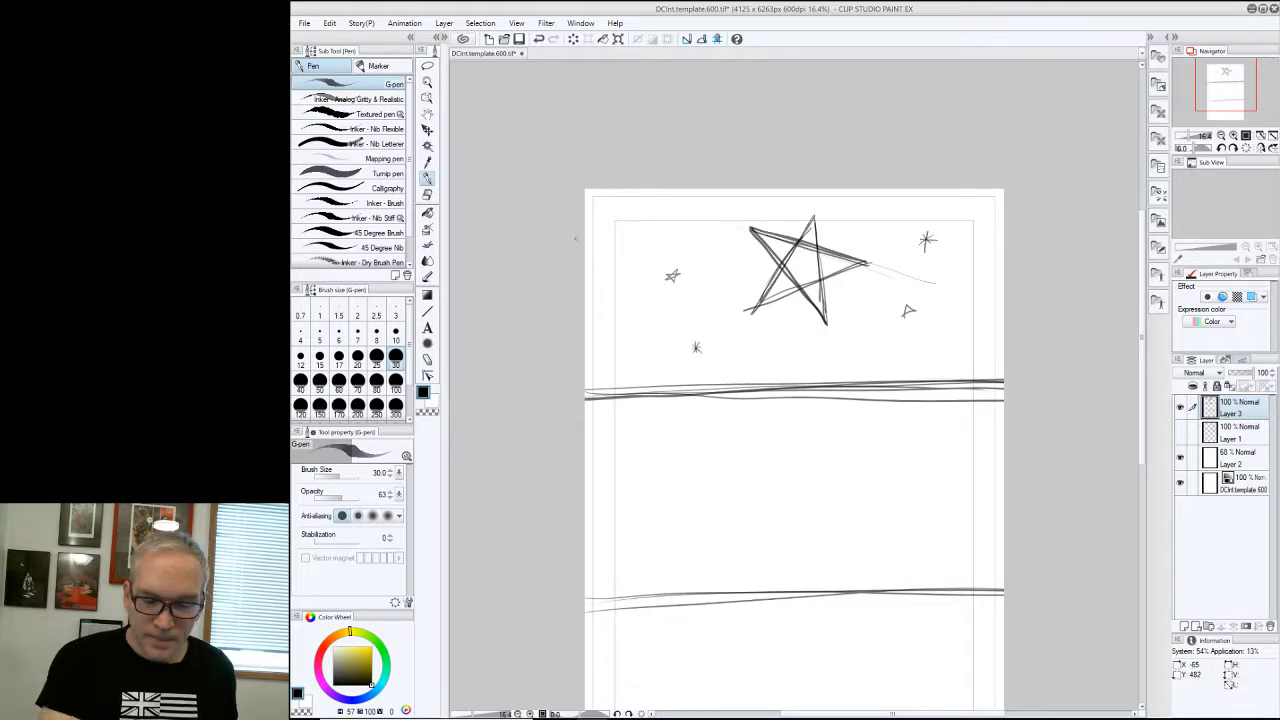
Sketch two wavy cloud bands in the first panel, one across the lower left and one in the upper right corner
left_click_drag(588, 284, 879, 380)
mouse_move(824, 378)
left_mouse_down()
mouse_move(706, 372)
mouse_move(586, 318)
left_mouse_up()
left_click_drag(868, 190, 976, 261)
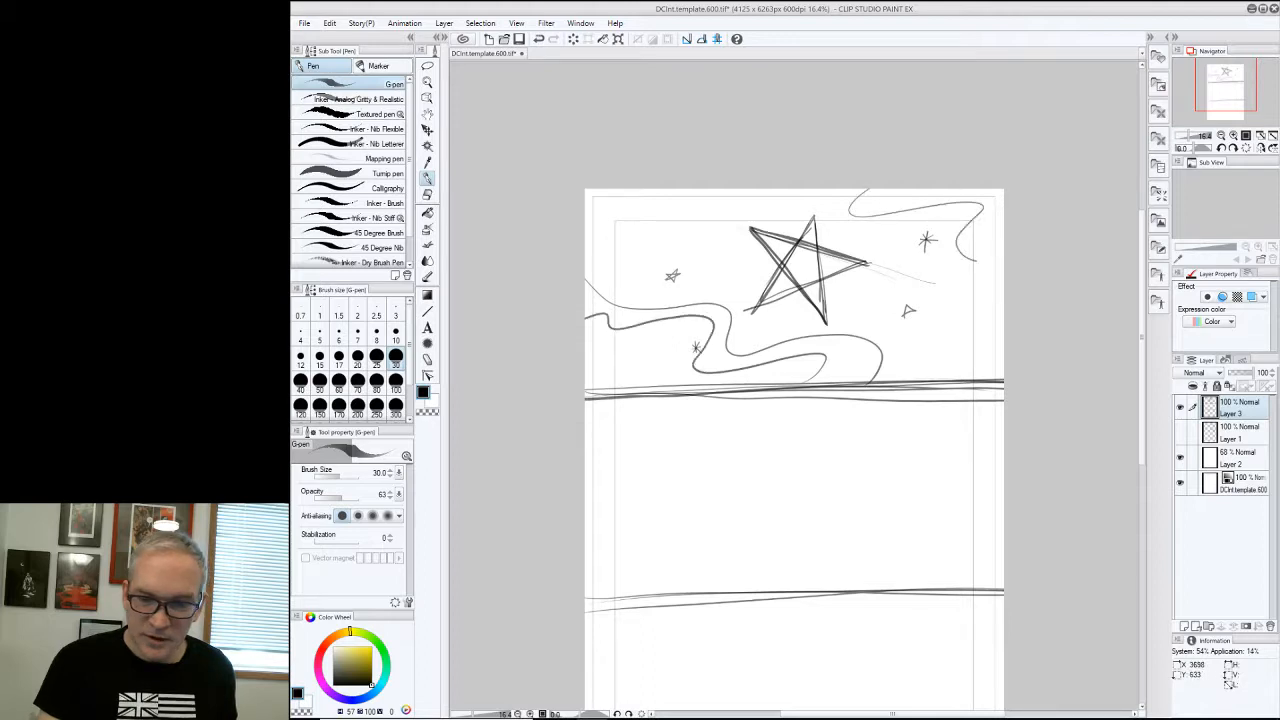
left_click_drag(828, 216, 1004, 262)
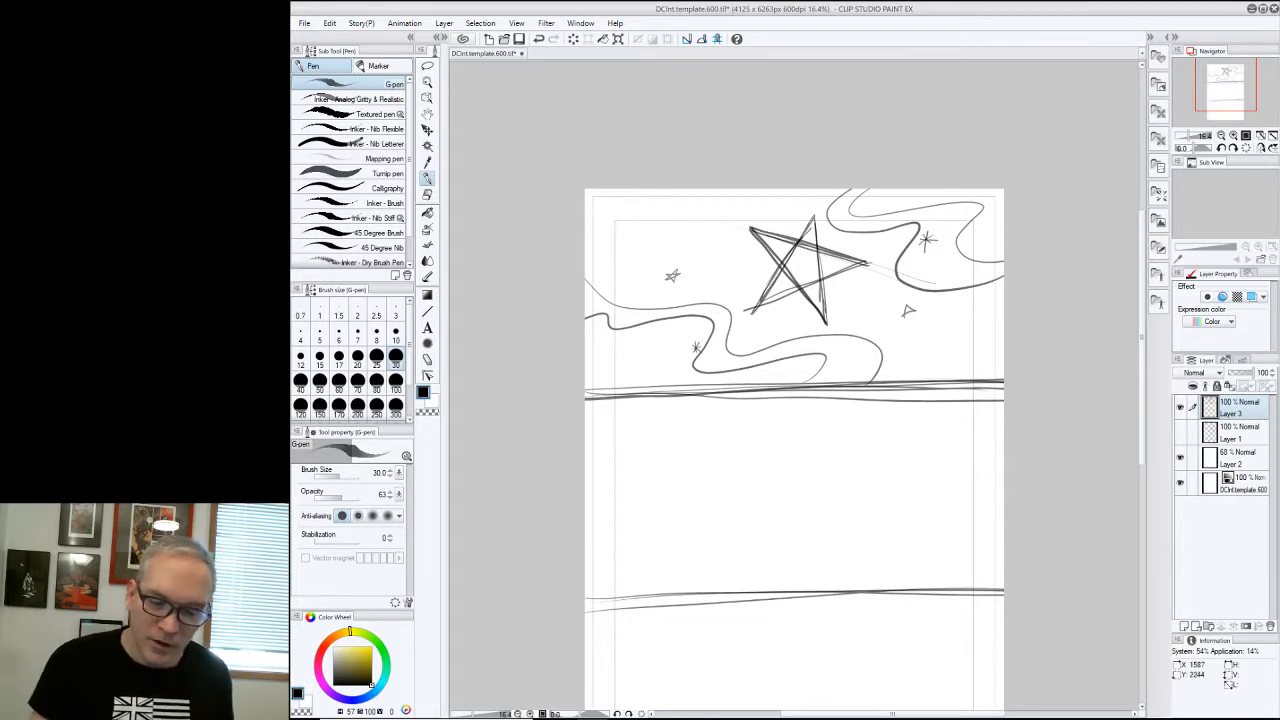
Add a small X-shaped star beside the large star and two roughly parallel lines slanting down to the right across the first panel
left_click_drag(718, 233, 710, 246)
left_click_drag(705, 233, 721, 249)
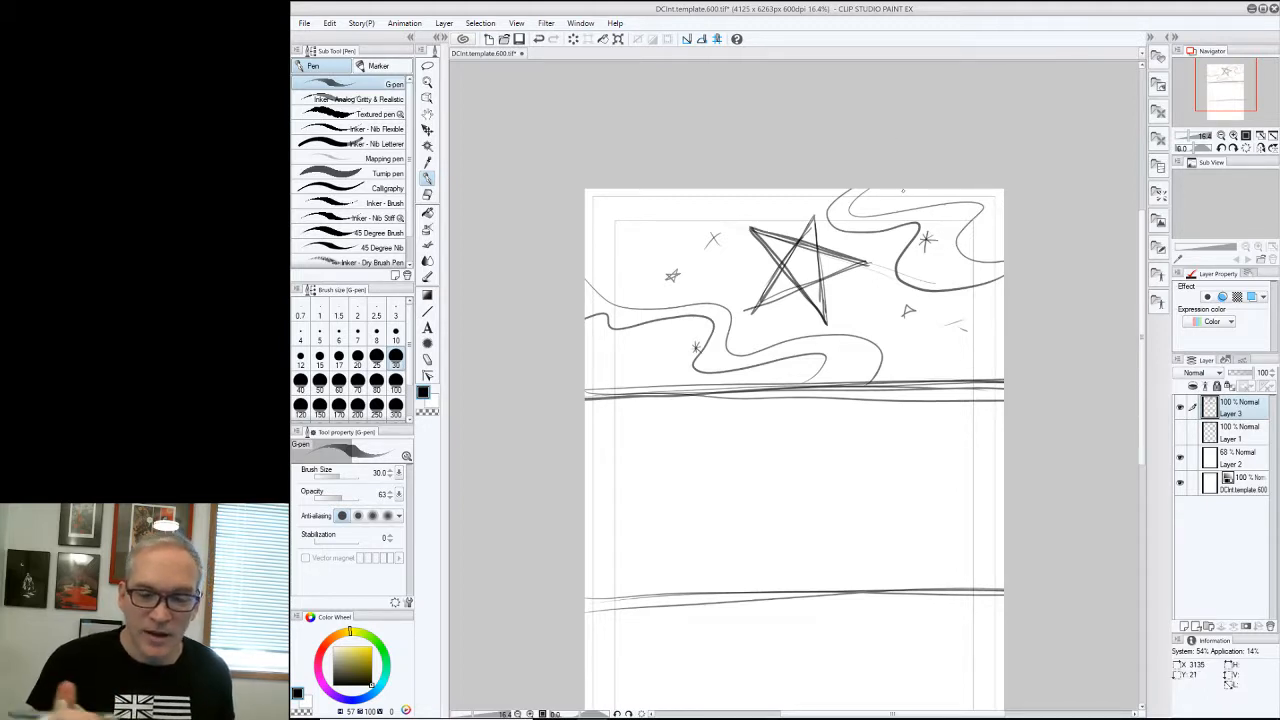
left_click_drag(698, 188, 1004, 294)
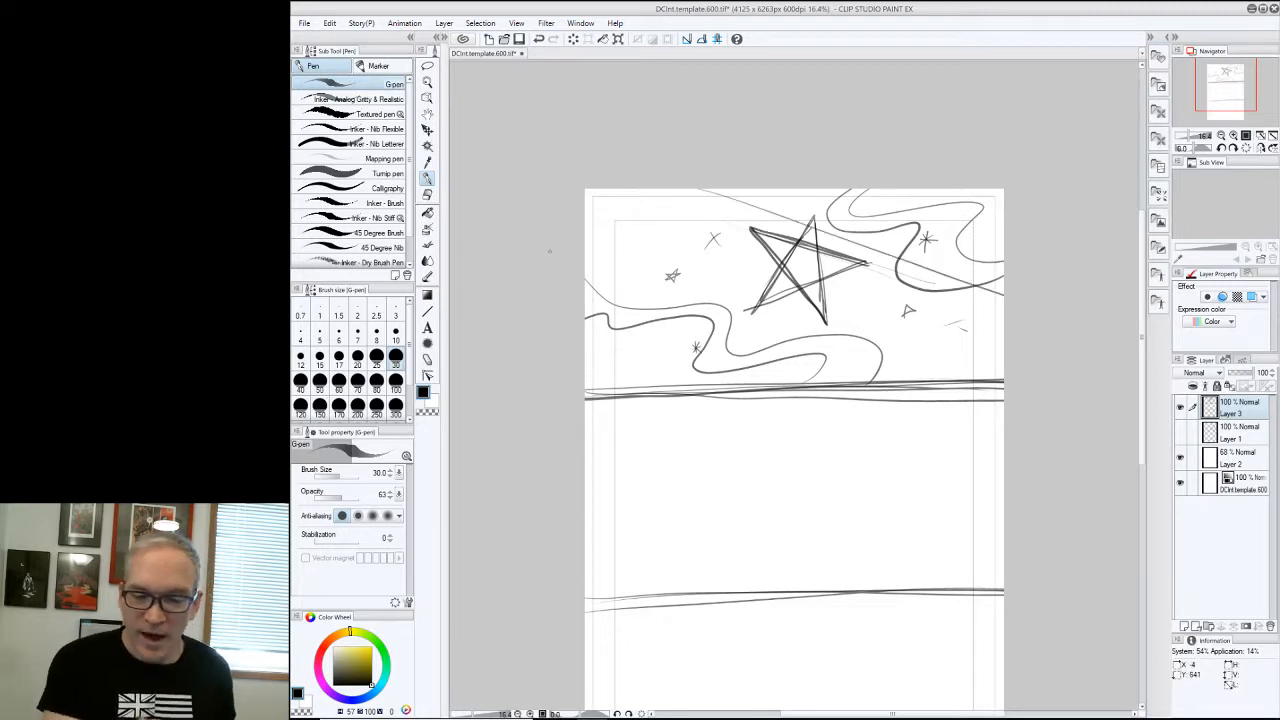
left_click_drag(586, 266, 1004, 380)
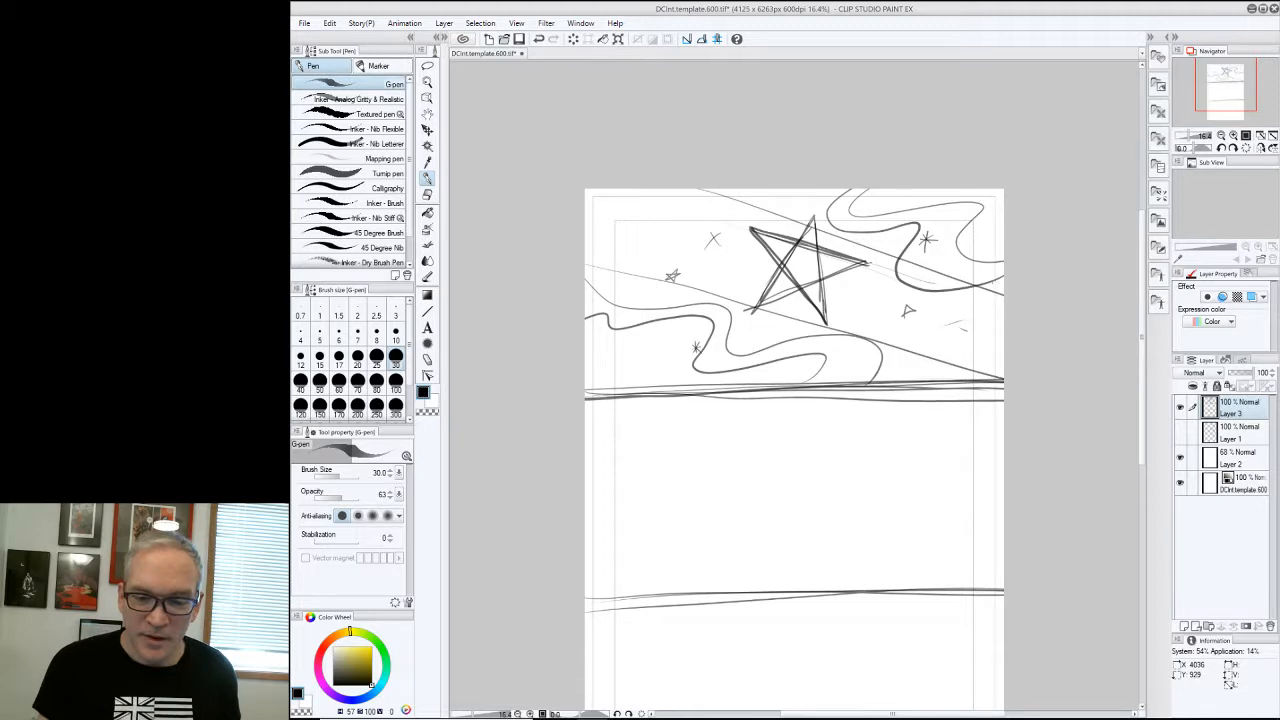
Extend the upper cloud band to the star's top point and rework the lower band with curves reaching its bottom point
mouse_move(818, 190)
left_mouse_down()
mouse_move(812, 230)
mouse_move(926, 230)
left_mouse_up()
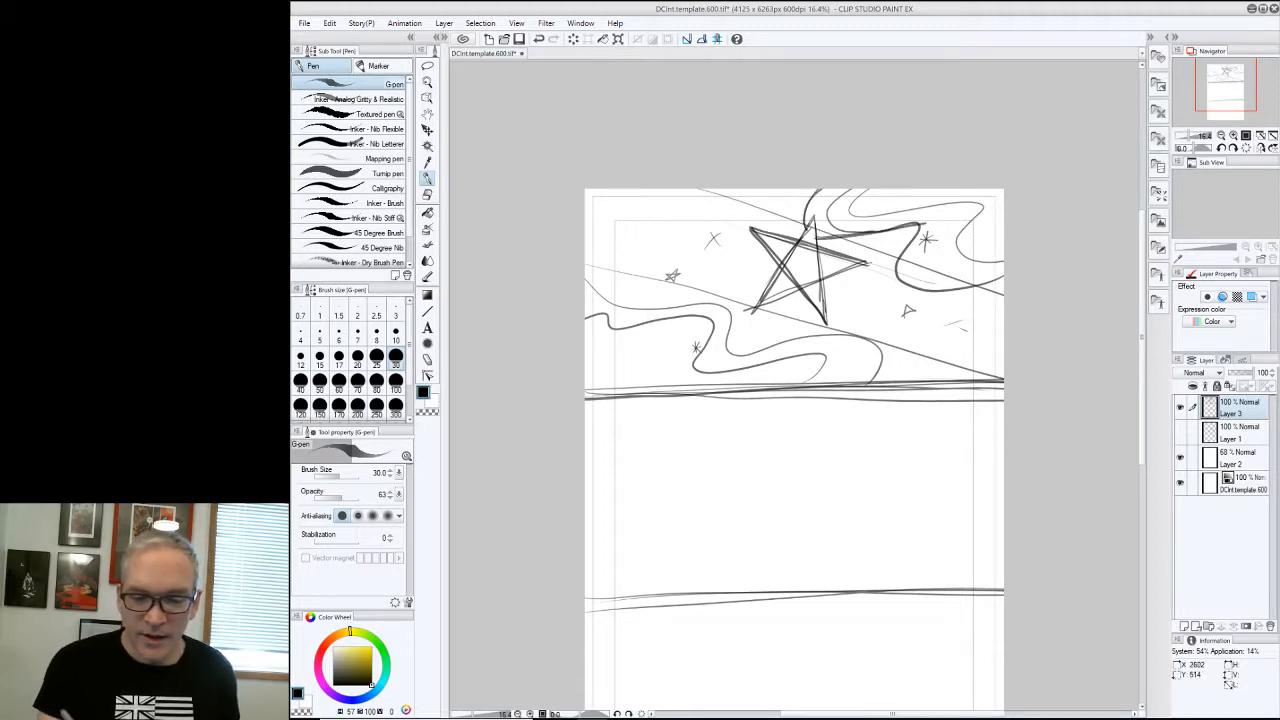
left_click(427, 195)
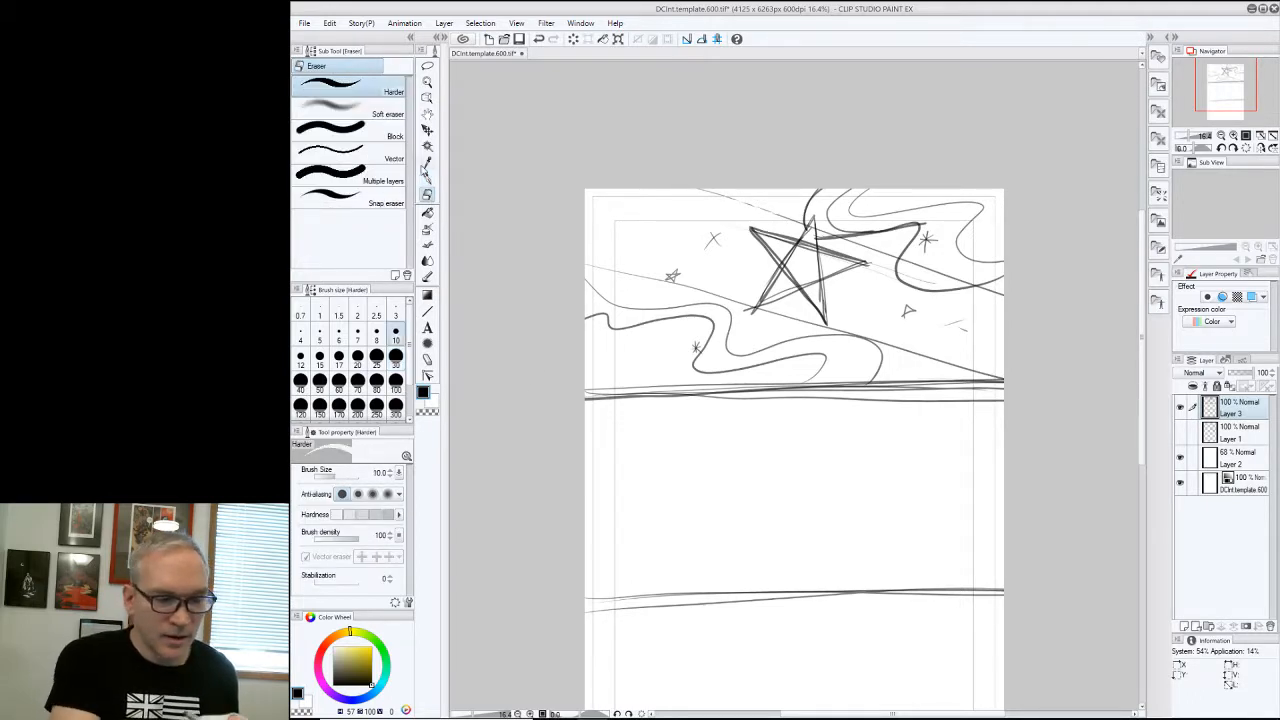
left_click(427, 177)
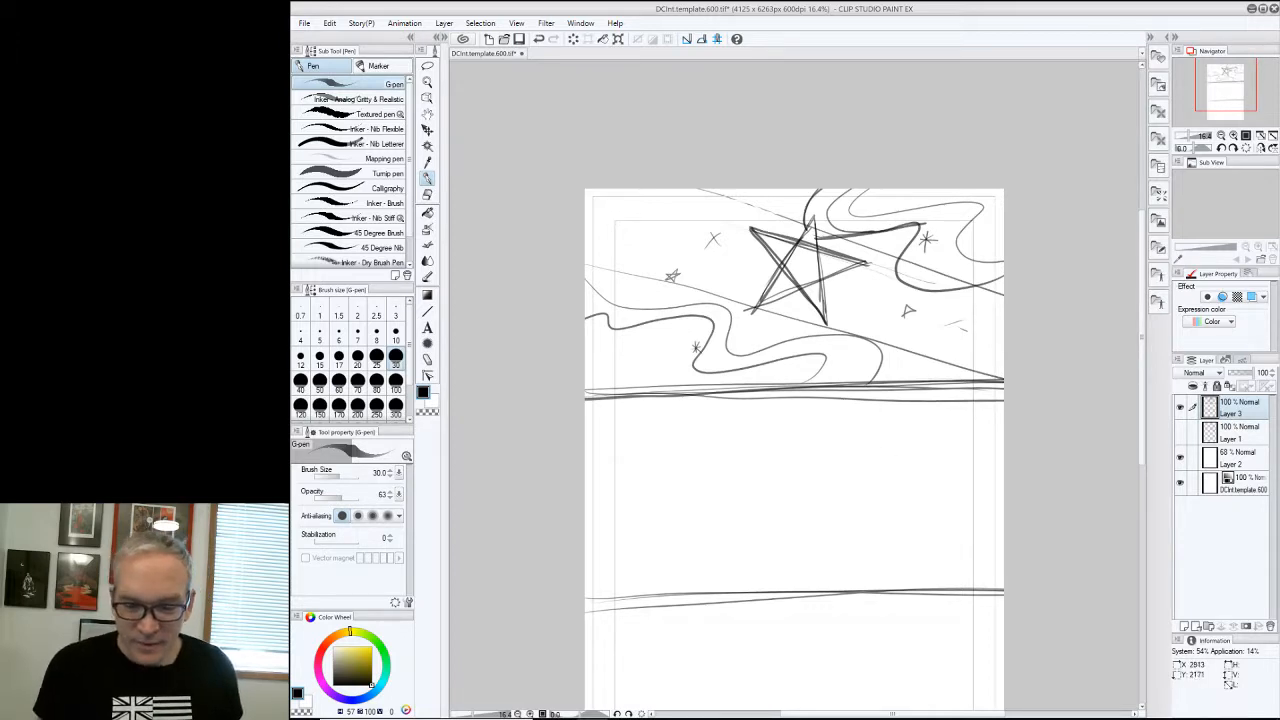
mouse_move(728, 355)
left_mouse_down()
mouse_move(824, 317)
mouse_move(891, 331)
mouse_move(868, 382)
left_mouse_up()
left_click_drag(872, 321, 867, 383)
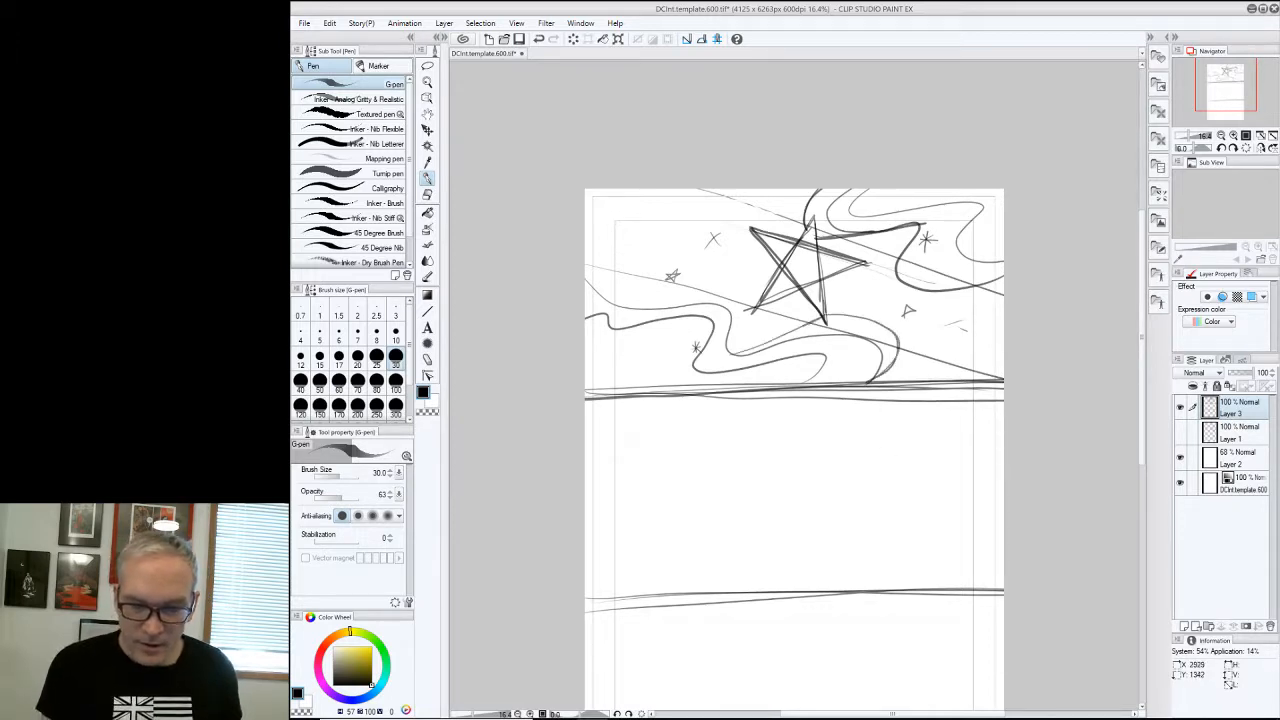
mouse_move(716, 349)
left_mouse_down()
mouse_move(838, 314)
mouse_move(868, 382)
left_mouse_up()
left_click_drag(858, 320, 902, 357)
left_click_drag(716, 348, 824, 320)
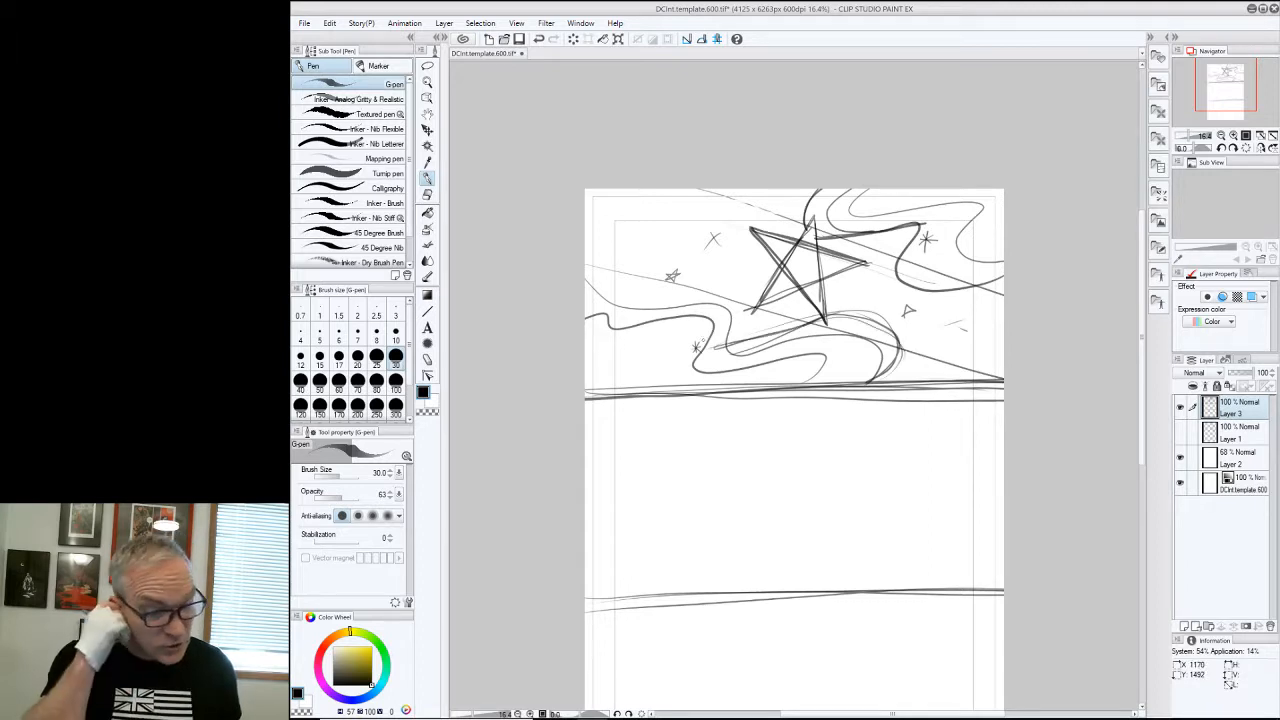
Sketch facet lines from the center of the first panel's star out to its points
left_click_drag(806, 222, 821, 311)
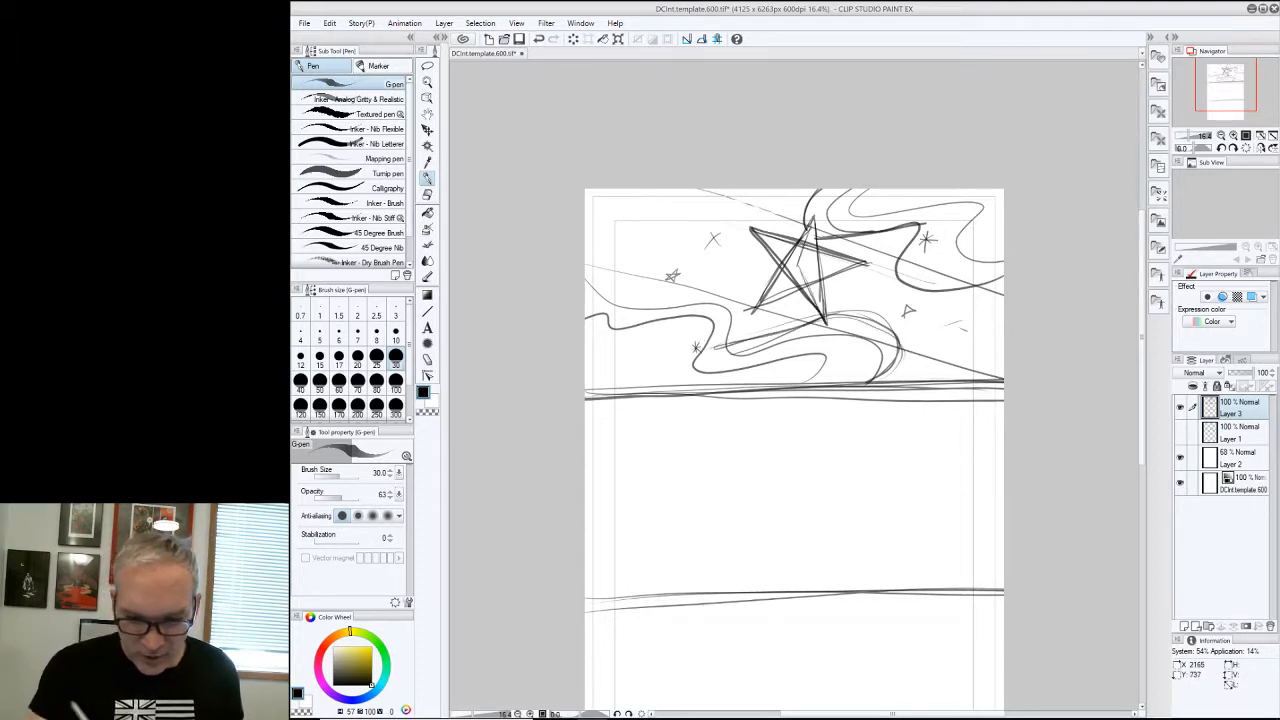
mouse_move(797, 266)
left_mouse_down()
mouse_move(761, 305)
mouse_move(760, 234)
mouse_move(864, 266)
left_mouse_up()
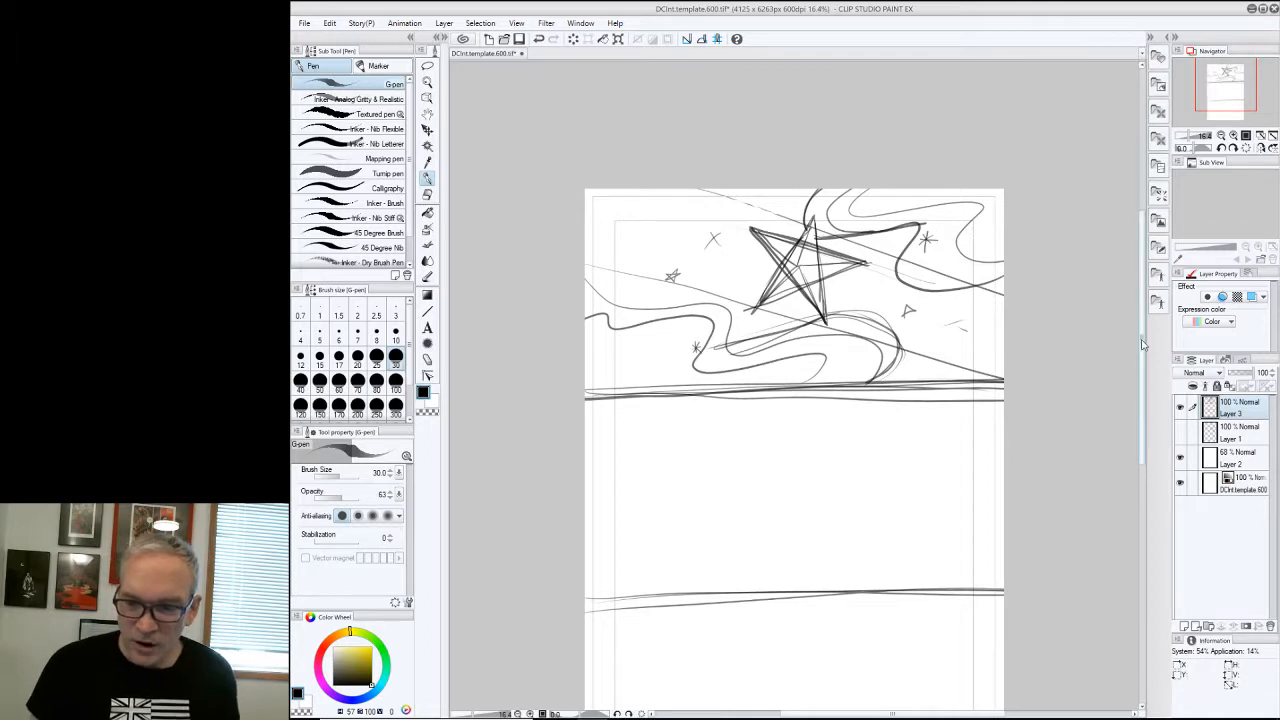
Draw a large, tilted five-pointed star filling the second panel, with facet lines meeting at its center
scroll(794, 400, "down", 2)
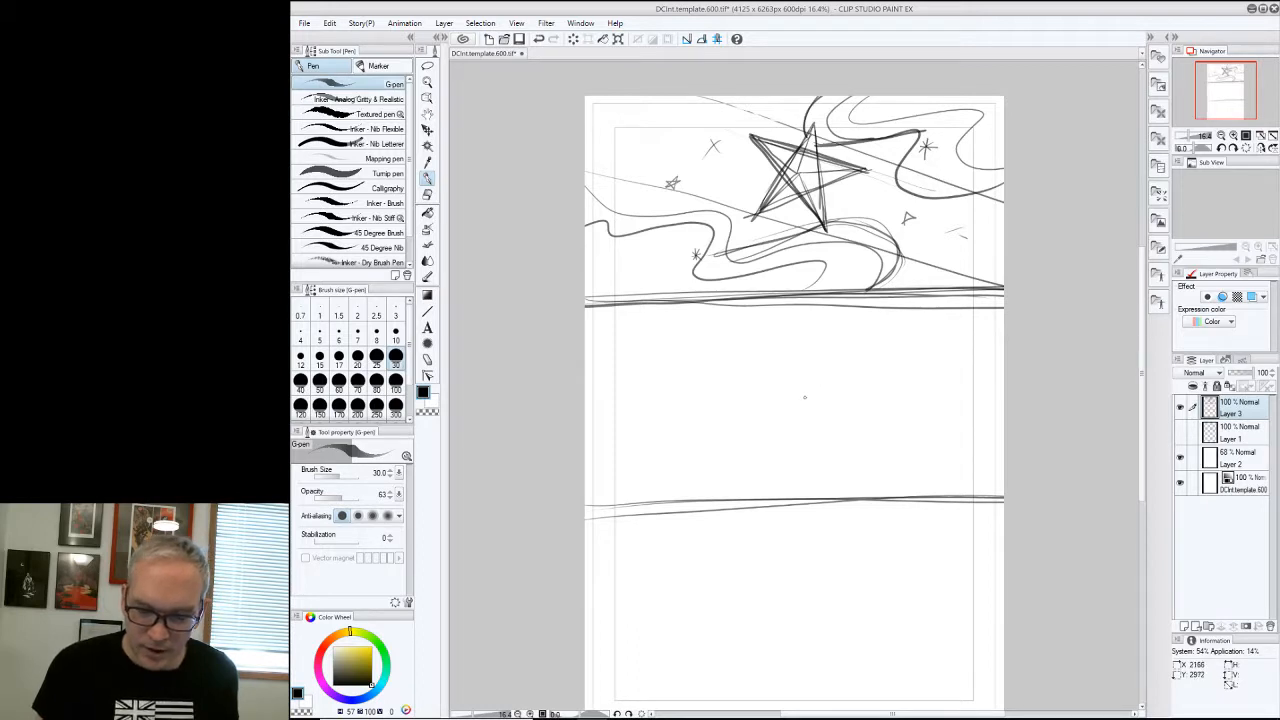
left_click_drag(780, 305, 651, 492)
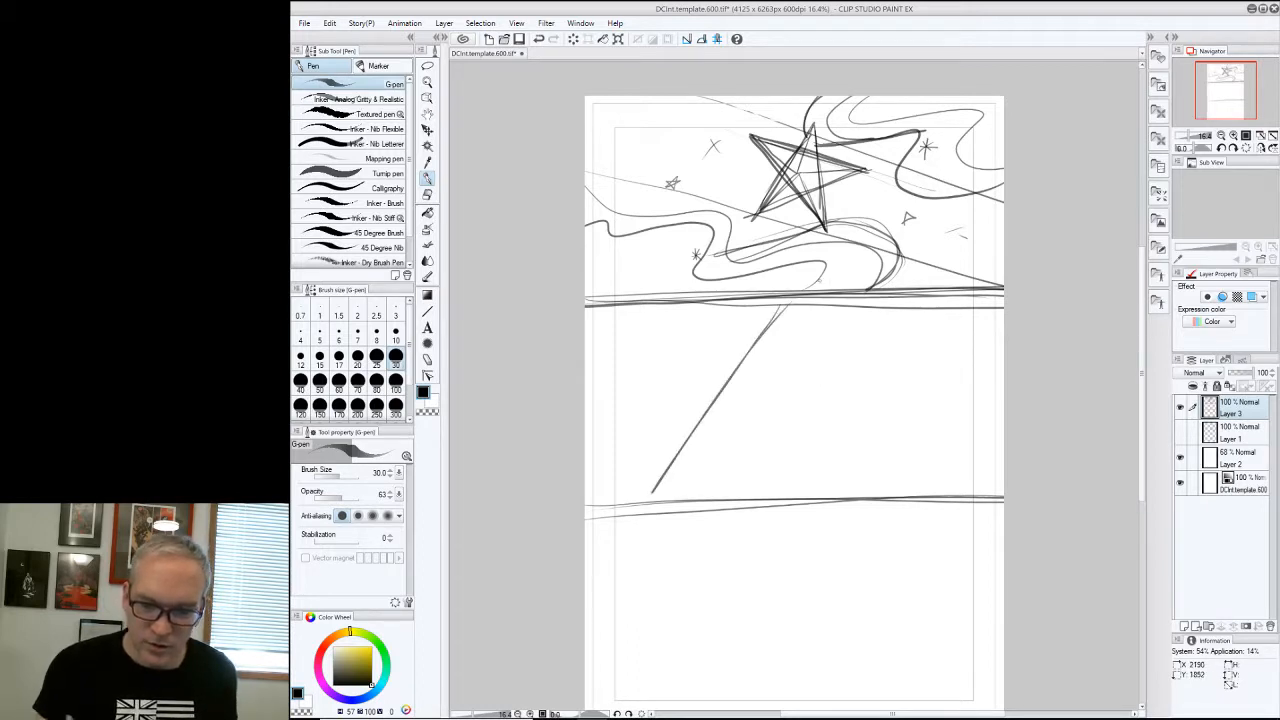
left_click_drag(836, 300, 868, 497)
mouse_move(660, 322)
left_mouse_down()
mouse_move(1000, 356)
mouse_move(630, 496)
mouse_move(840, 467)
mouse_move(872, 497)
left_mouse_up()
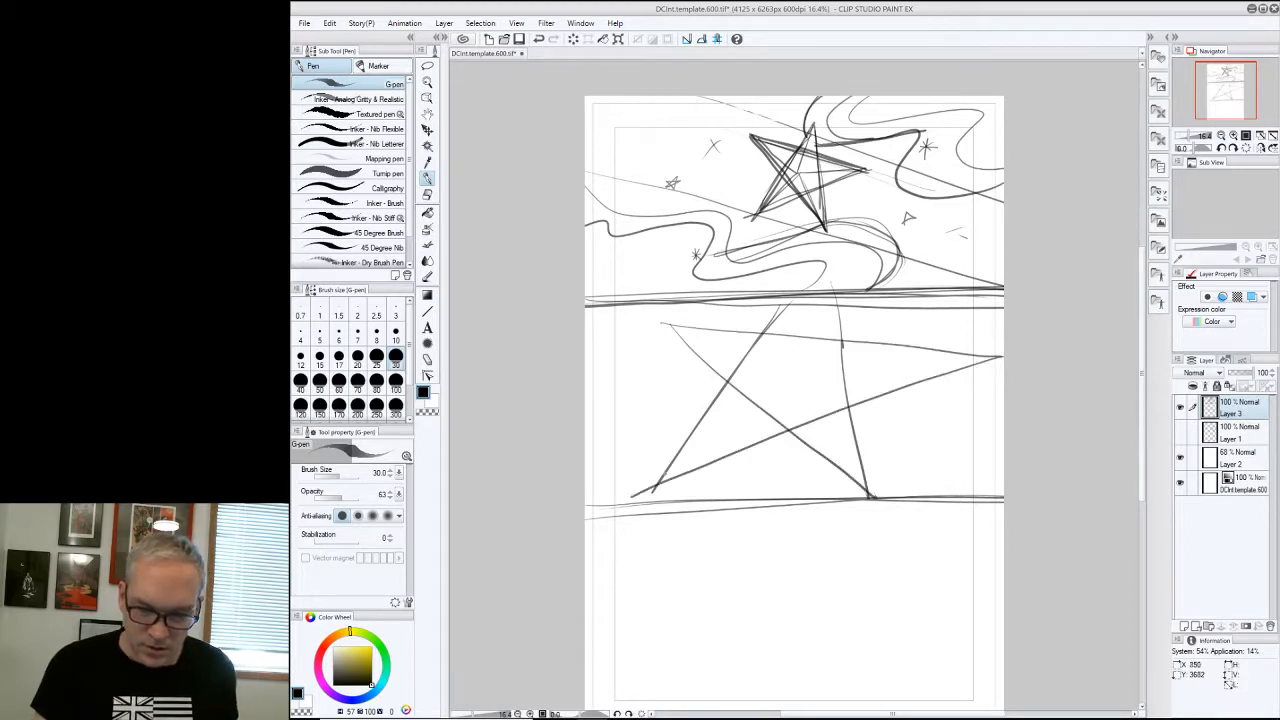
mouse_move(660, 478)
left_mouse_down()
mouse_move(790, 367)
mouse_move(872, 486)
left_mouse_up()
left_click_drag(790, 364, 996, 357)
mouse_move(792, 366)
left_mouse_down()
mouse_move(686, 332)
mouse_move(806, 330)
mouse_move(818, 283)
left_mouse_up()
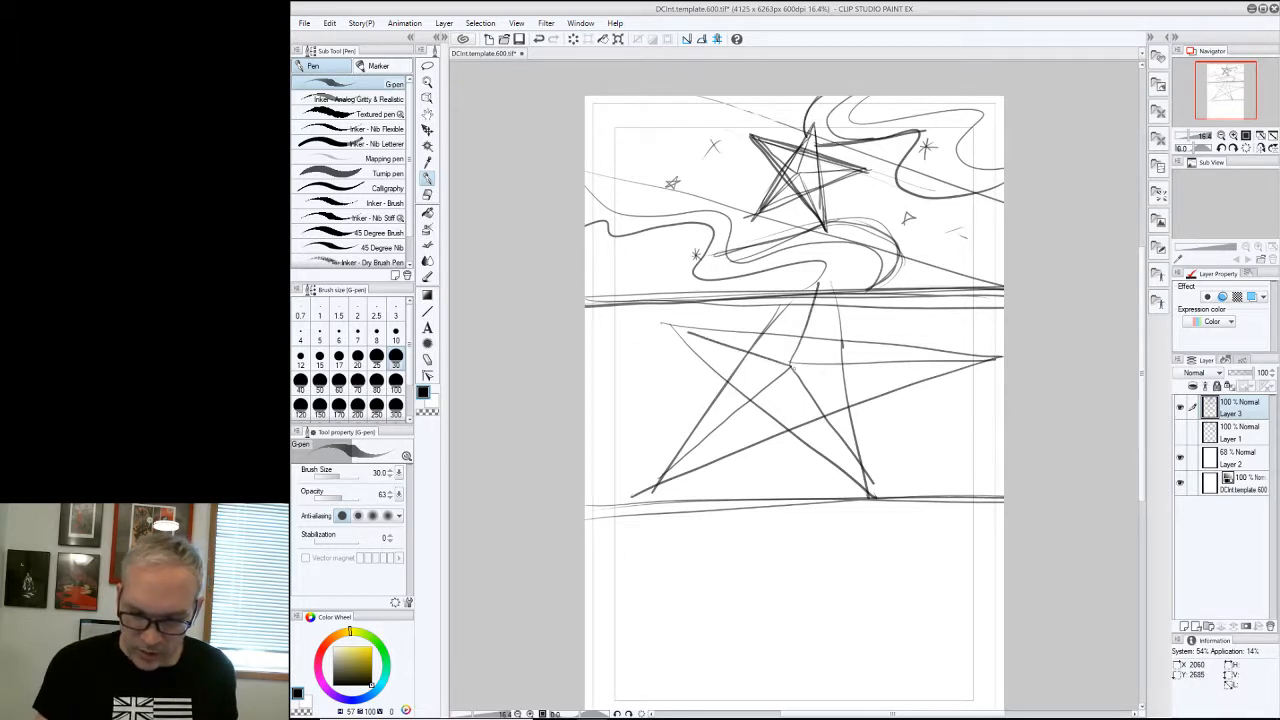
Sketch a small doorway-like opening with a tiny round-headed figure at the center of the second panel's star
mouse_move(800, 367)
left_mouse_down()
mouse_move(876, 381)
mouse_move(792, 362)
mouse_move(834, 350)
mouse_move(845, 370)
mouse_move(792, 362)
mouse_move(842, 368)
mouse_move(818, 368)
mouse_move(824, 406)
left_mouse_up()
key("ctrl+z")
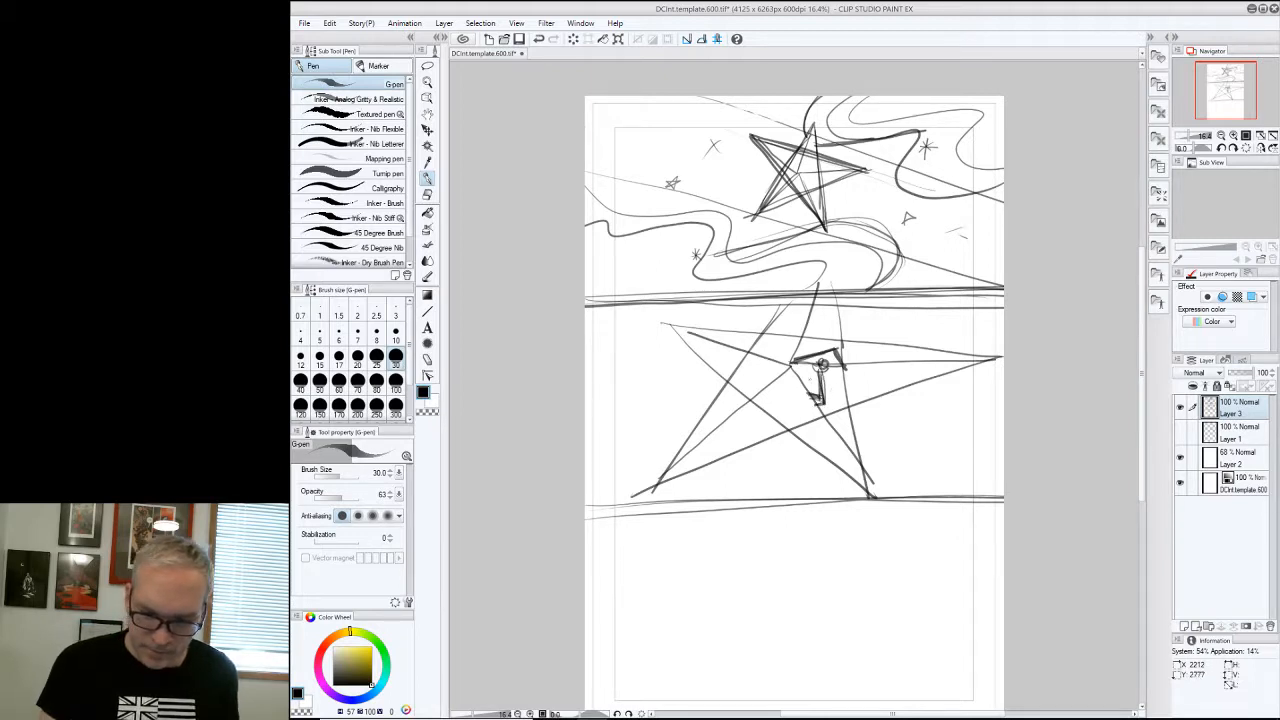
Add loose cloud curves and small background stars around the large star in the second panel
mouse_move(750, 296)
left_mouse_down()
mouse_move(776, 318)
mouse_move(1004, 312)
left_mouse_up()
mouse_move(610, 396)
left_mouse_down()
mouse_move(606, 428)
mouse_move(688, 440)
mouse_move(773, 500)
left_mouse_up()
left_click_drag(956, 414, 954, 424)
left_click_drag(952, 416, 948, 462)
left_click_drag(635, 367, 640, 374)
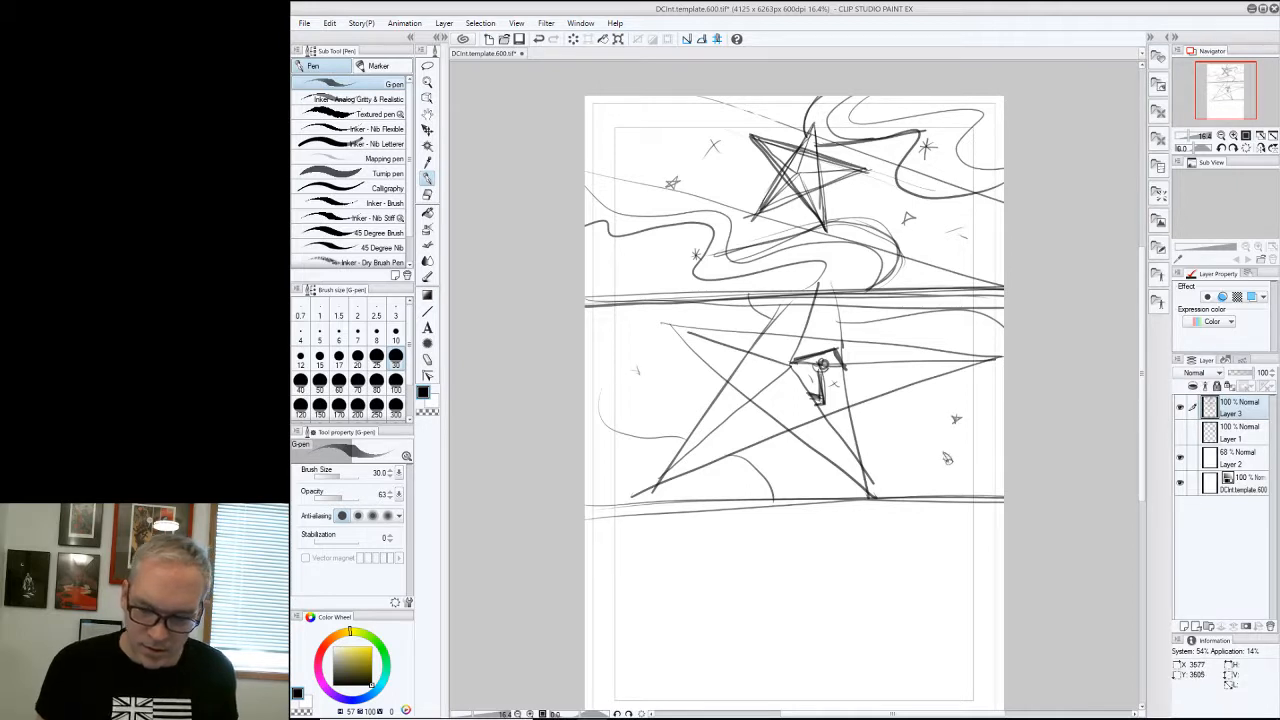
Draw an arrow slanting down to the right beside the second panel's star and darken its head
mouse_move(950, 464)
left_mouse_down()
mouse_move(872, 422)
mouse_move(954, 464)
left_mouse_up()
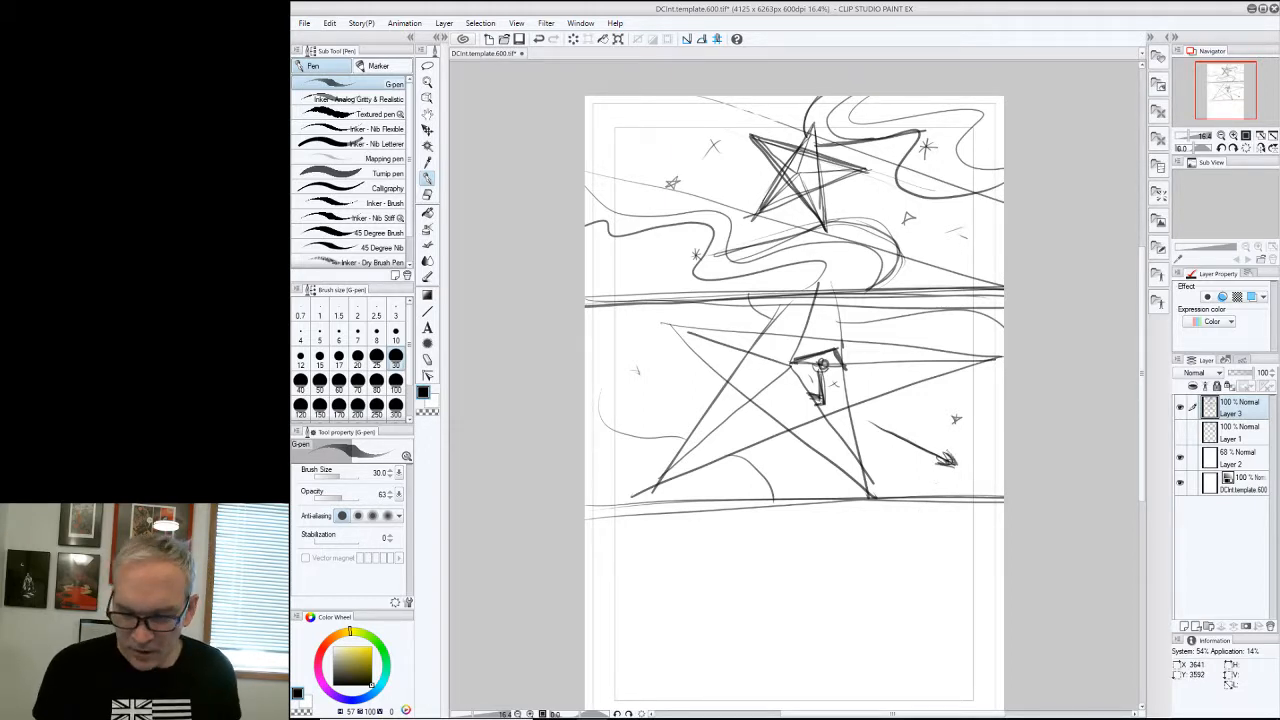
scroll(950, 458, "down", 1)
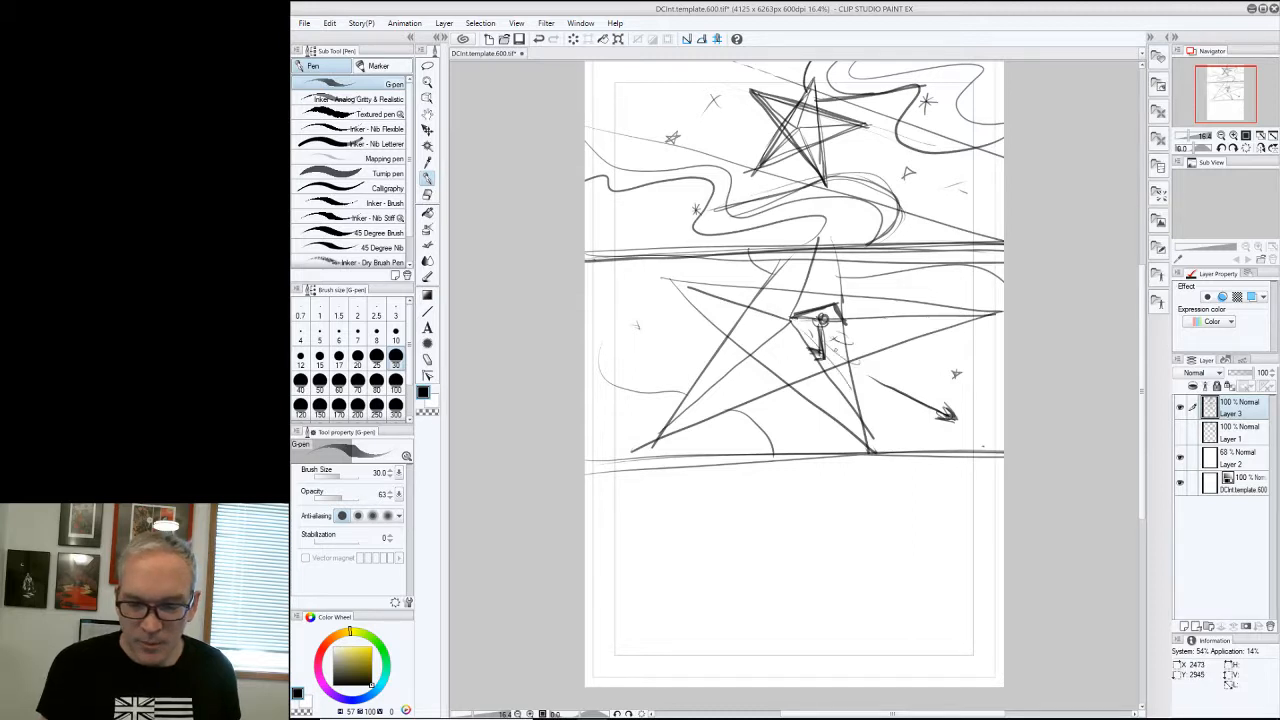
mouse_move(957, 404)
left_mouse_down()
mouse_move(942, 419)
mouse_move(955, 421)
left_mouse_up()
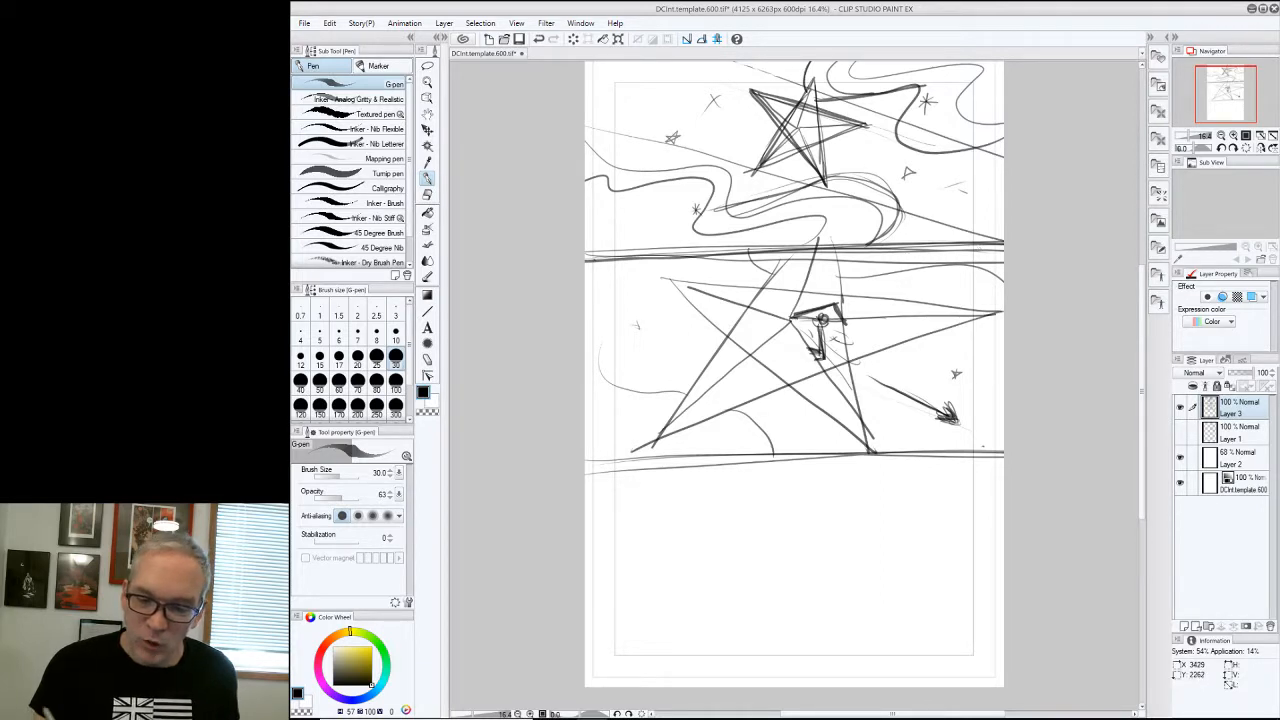
Lasso the whole second-panel drawing and flip it horizontally so the arrow points down to the left
key("m")
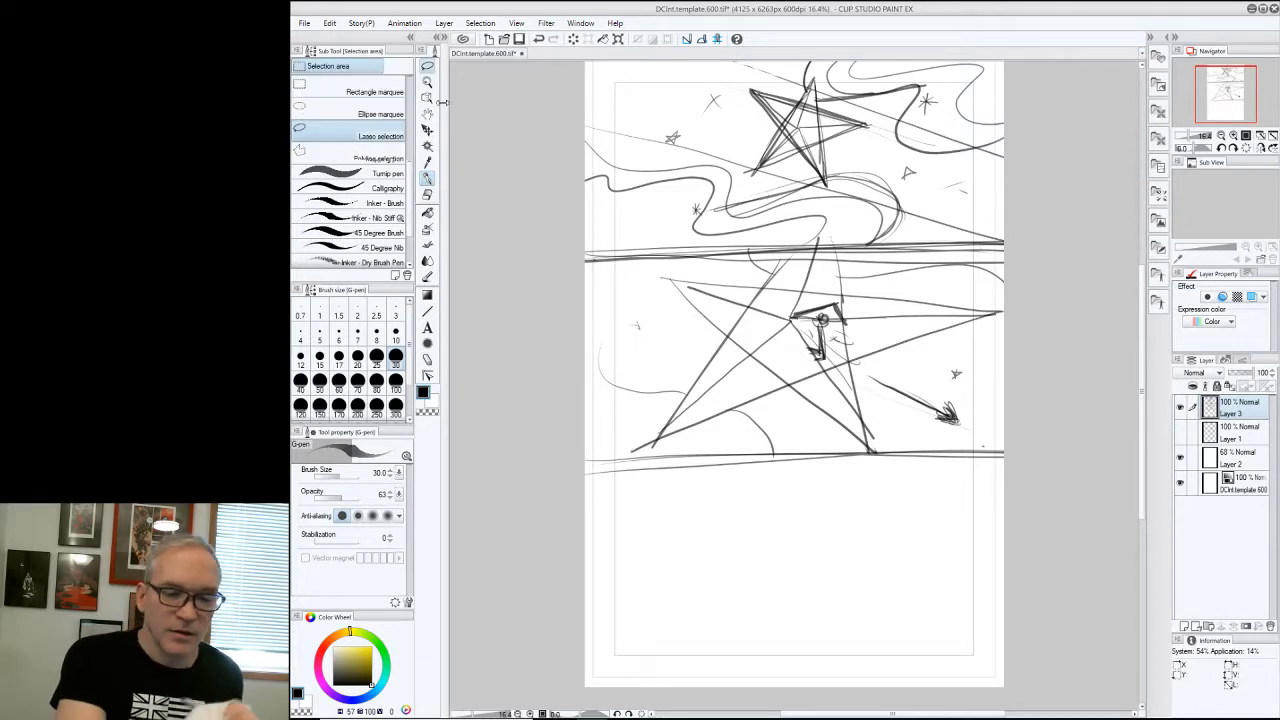
mouse_move(583, 250)
left_mouse_down()
mouse_move(1051, 262)
mouse_move(1022, 443)
mouse_move(596, 446)
mouse_move(566, 262)
left_mouse_up()
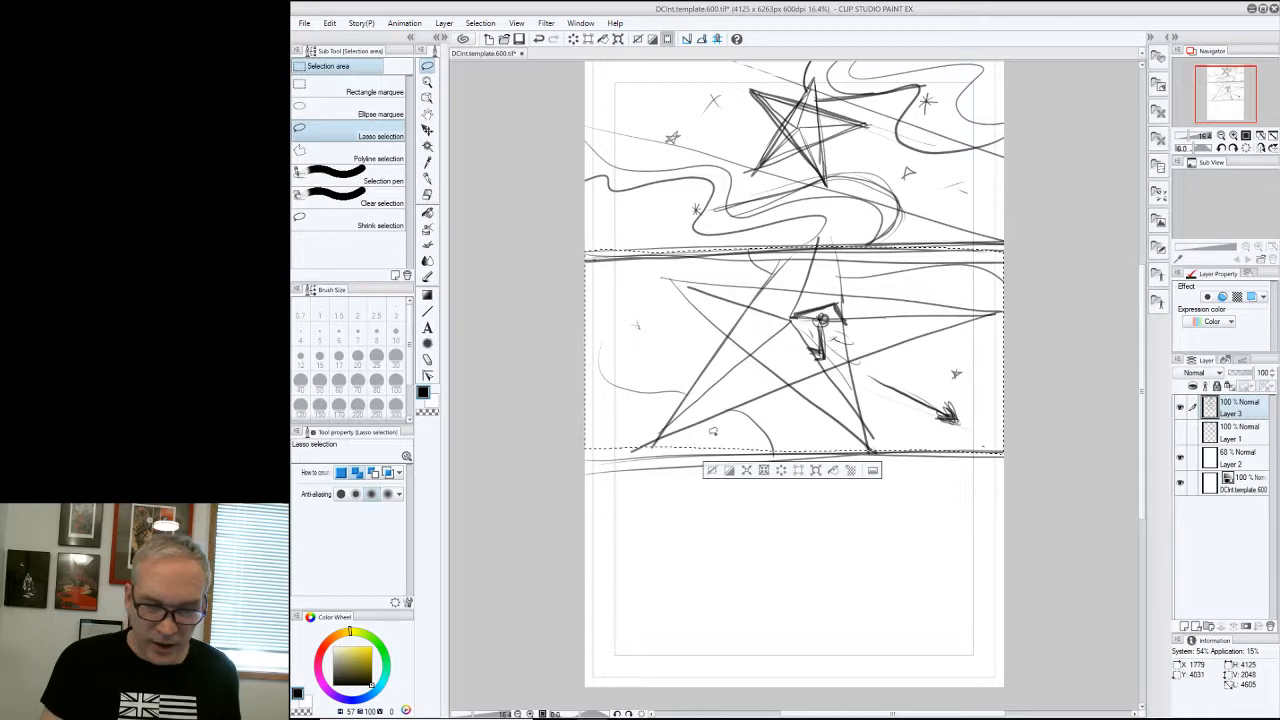
key("k")
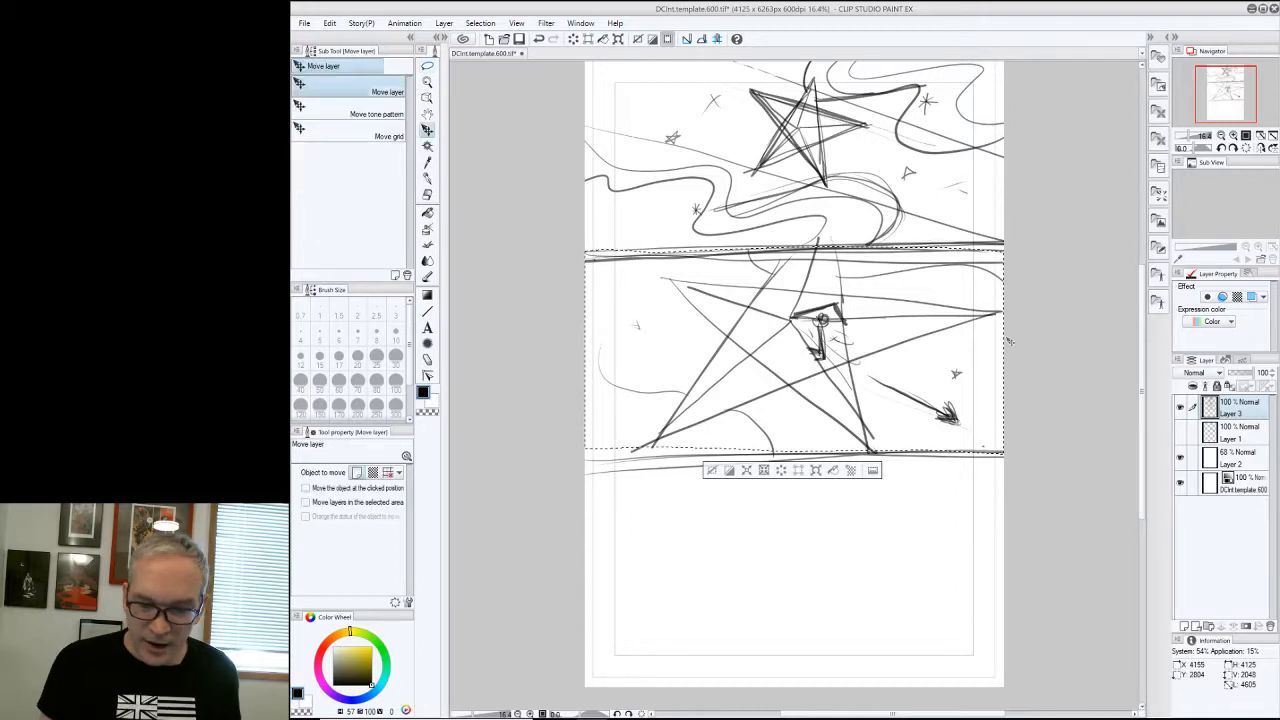
key("ctrl+t")
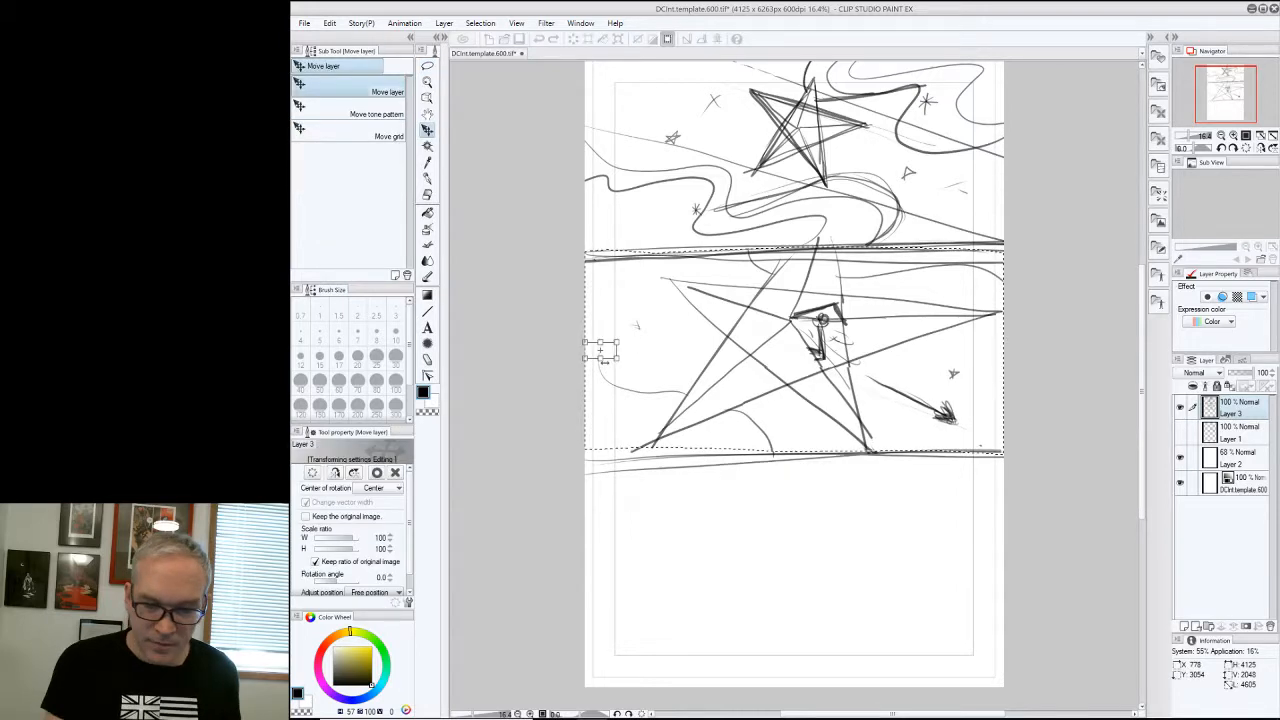
left_click_drag(601, 350, 1005, 354)
key("ctrl+d")
left_click(735, 273)
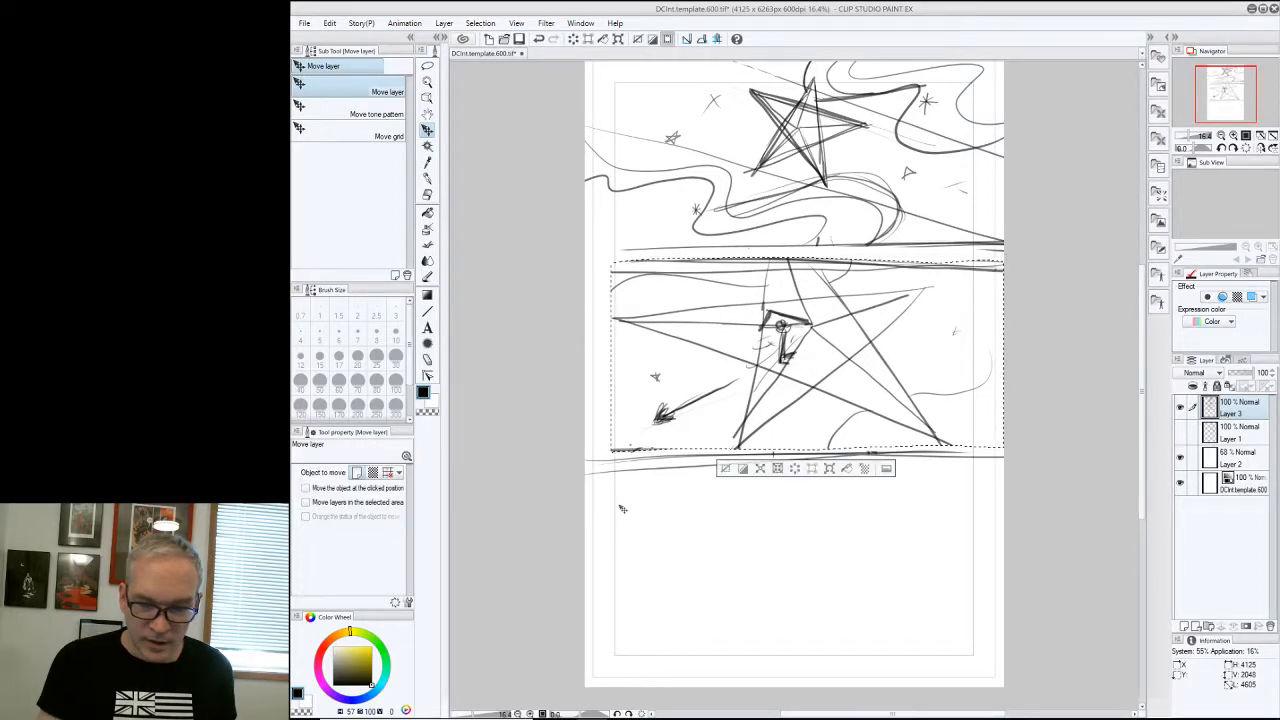
Deselect the flipped drawing and draw a light zigzag reading-path line down across all three panels
key("ctrl+d")
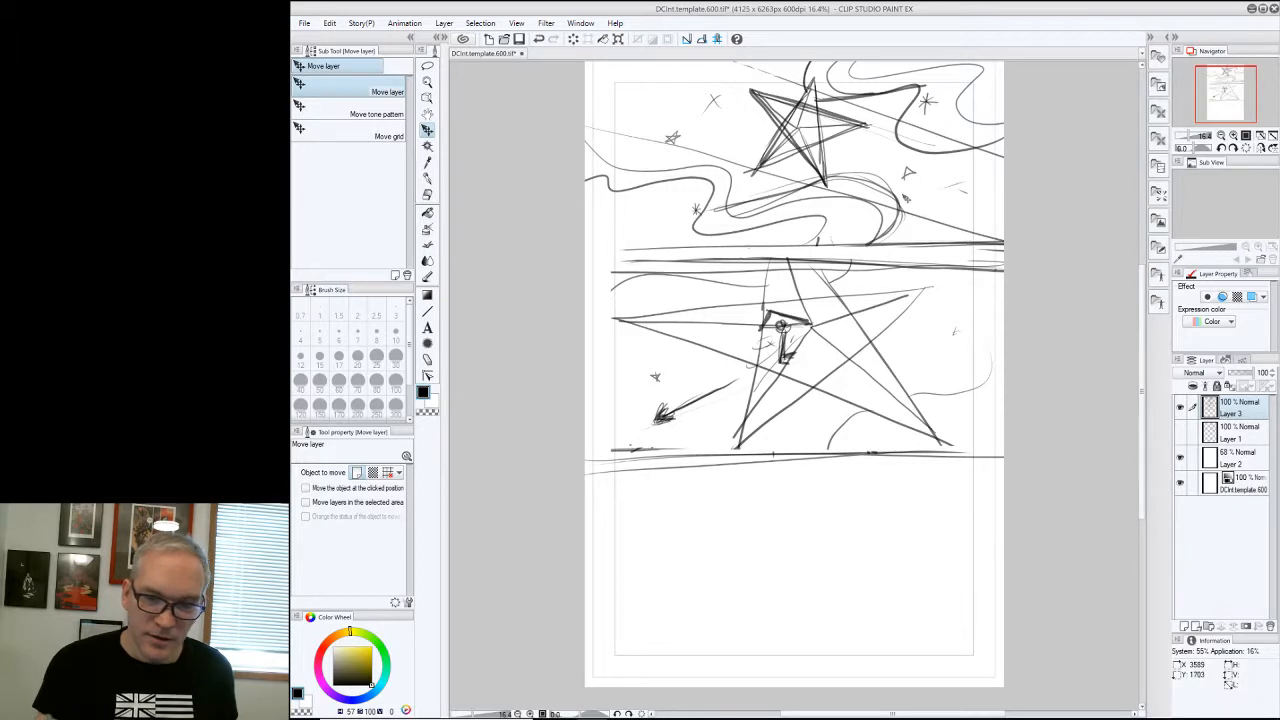
mouse_move(688, 169)
left_mouse_down()
mouse_move(990, 190)
mouse_move(754, 182)
left_mouse_up()
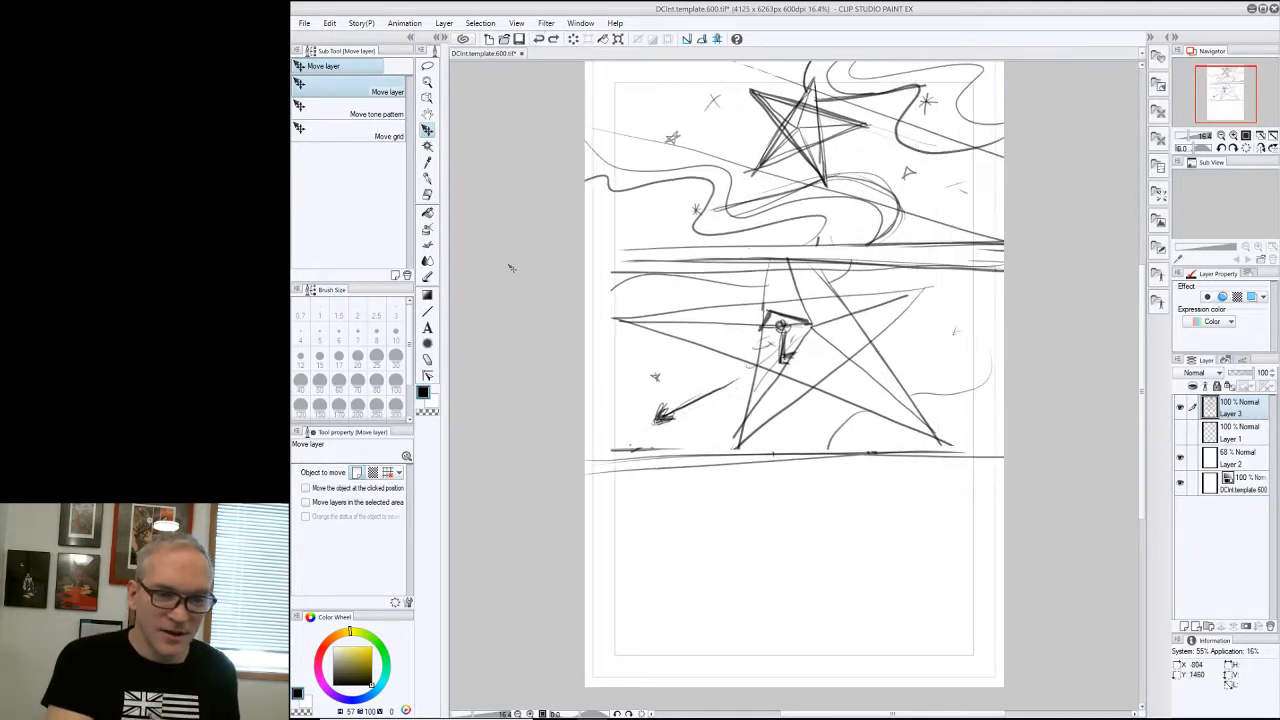
left_click(539, 39)
left_click(427, 162)
left_click(427, 178)
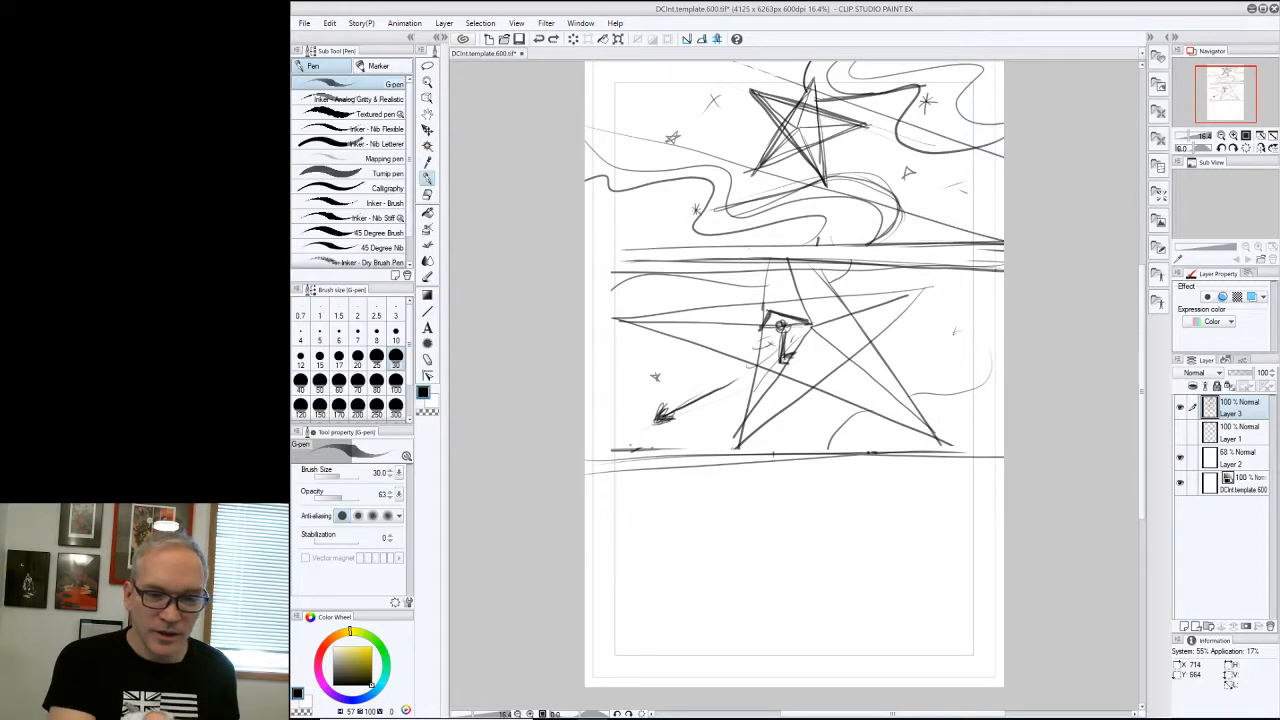
mouse_move(893, 175)
left_mouse_down()
mouse_move(987, 211)
mouse_move(862, 305)
mouse_move(585, 441)
mouse_move(1003, 681)
left_mouse_up()
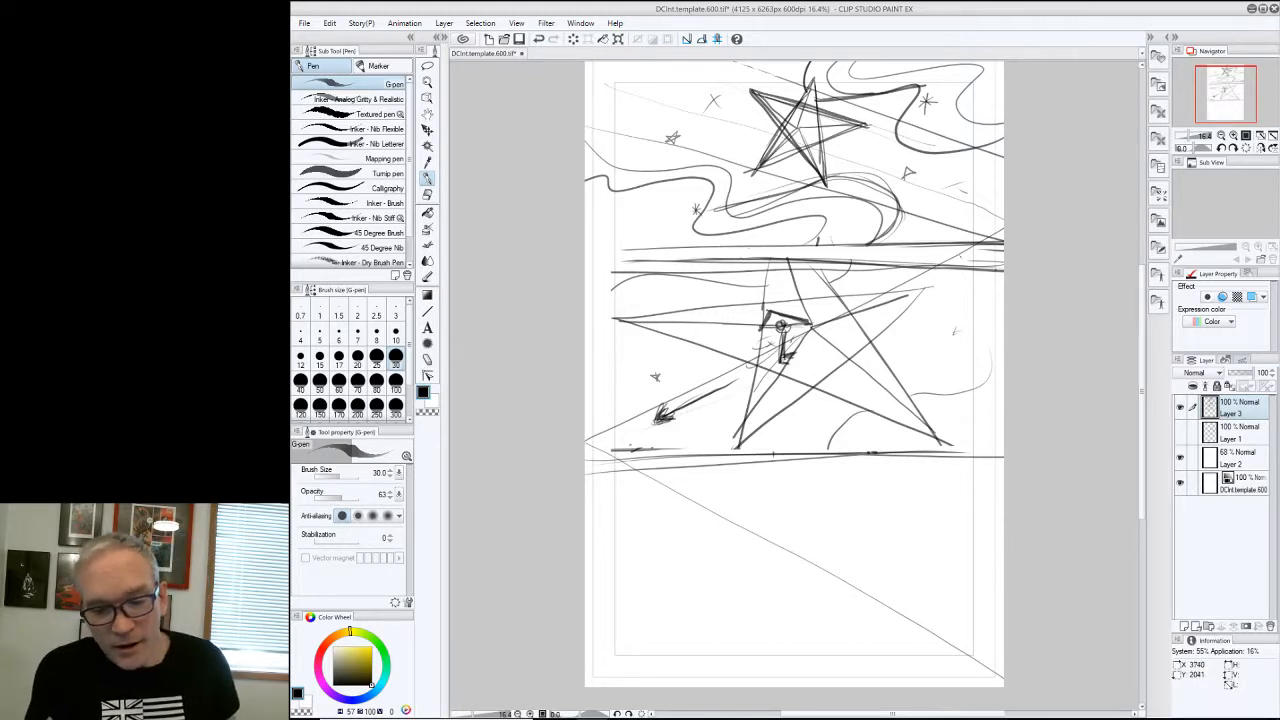
Sketch small ovals along the zigzag line in the three panels to mark points on the reading path
mouse_move(962, 257)
left_mouse_down()
mouse_move(926, 284)
mouse_move(967, 273)
left_mouse_up()
left_click_drag(963, 216, 940, 211)
left_click_drag(662, 93, 667, 94)
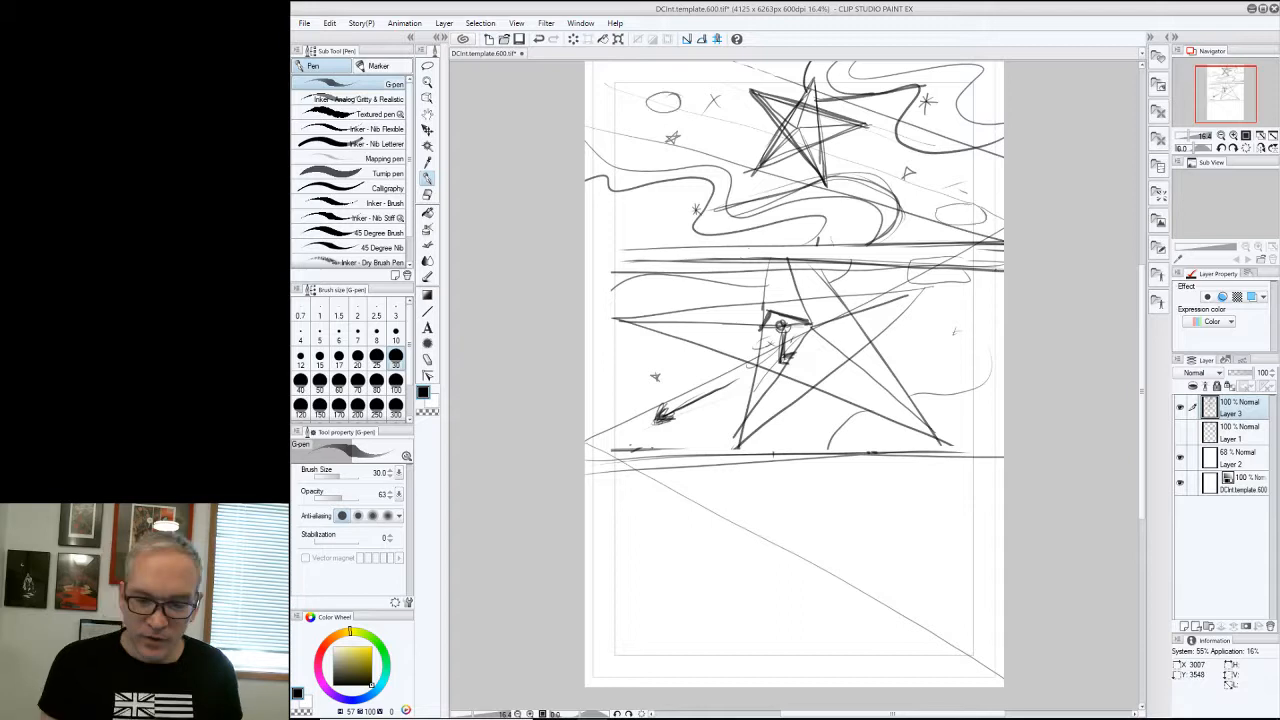
left_click_drag(900, 287, 866, 298)
left_click_drag(718, 378, 668, 398)
left_click_drag(700, 489, 682, 500)
left_click_drag(952, 632, 936, 638)
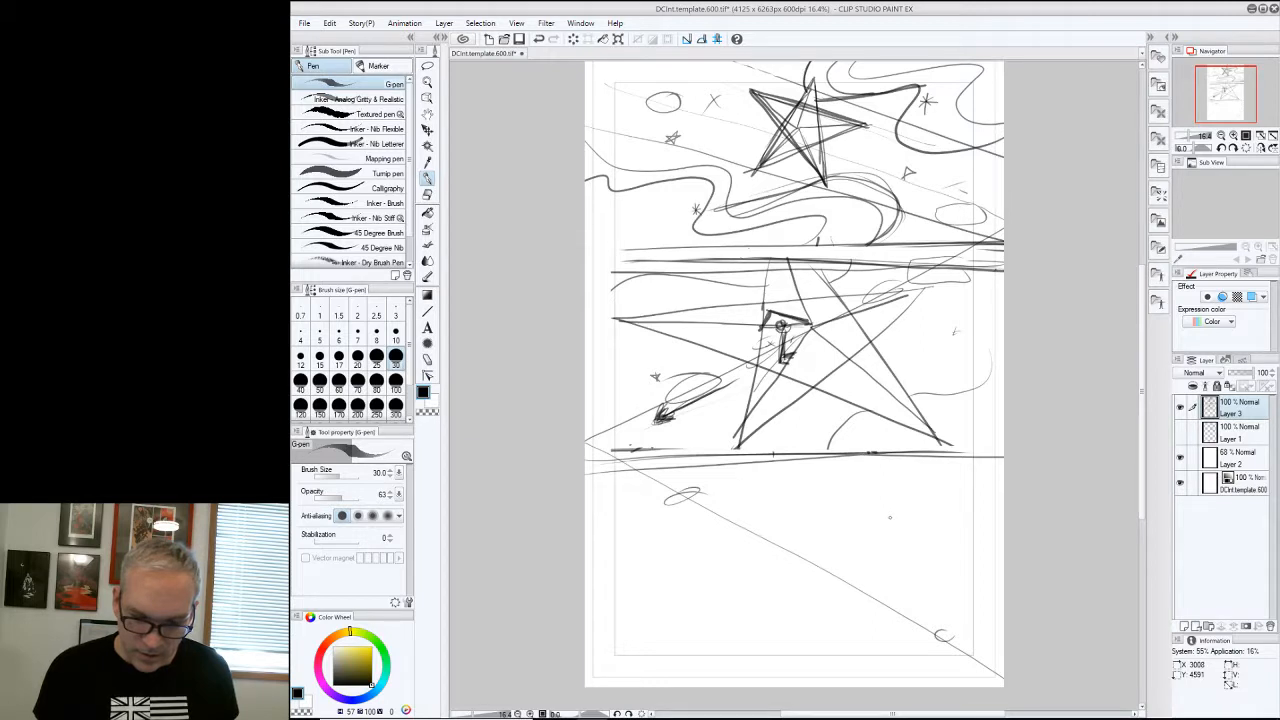
Erase the foot of the tiny figure in the second panel's star
left_click(431, 194)
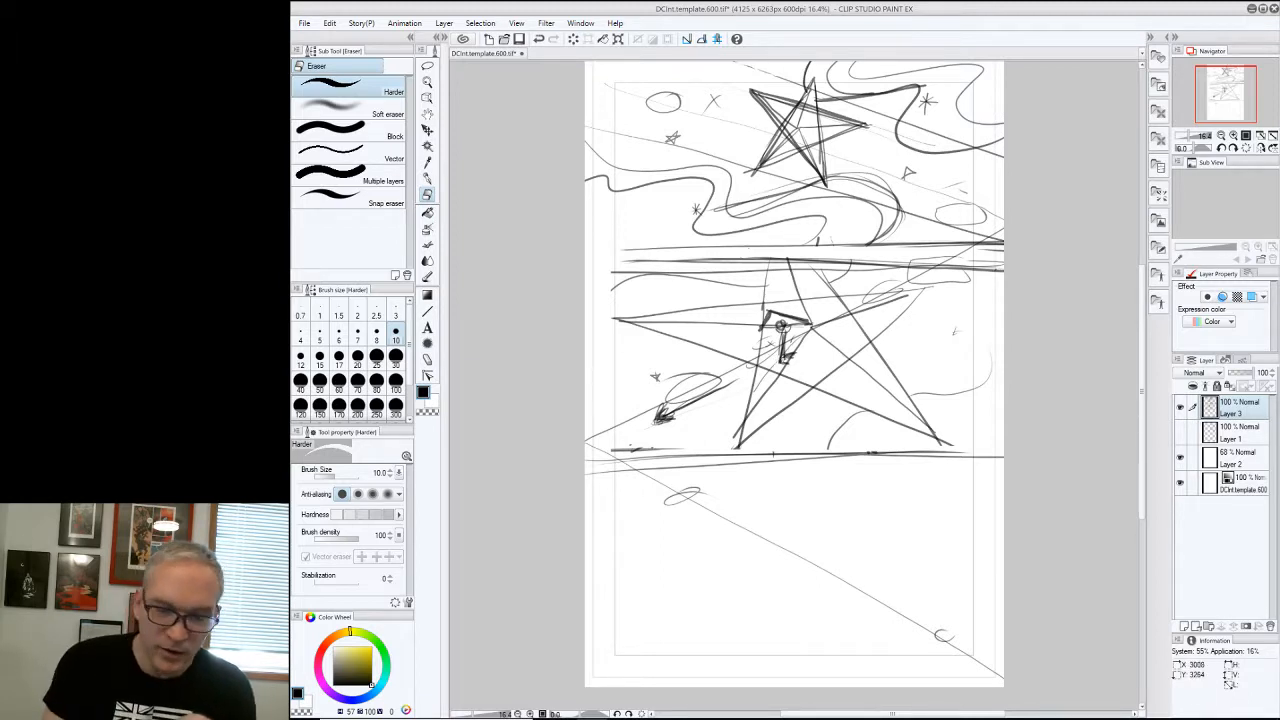
left_click(433, 402)
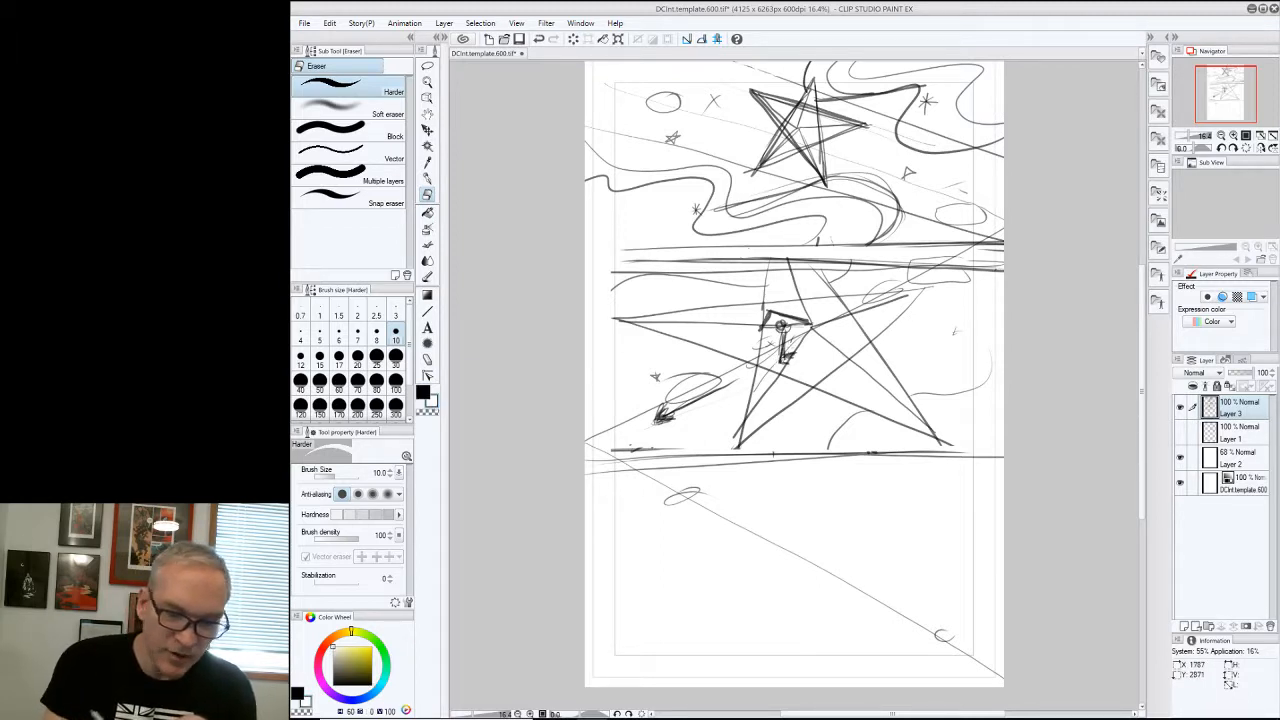
left_click(425, 394)
left_click(430, 414)
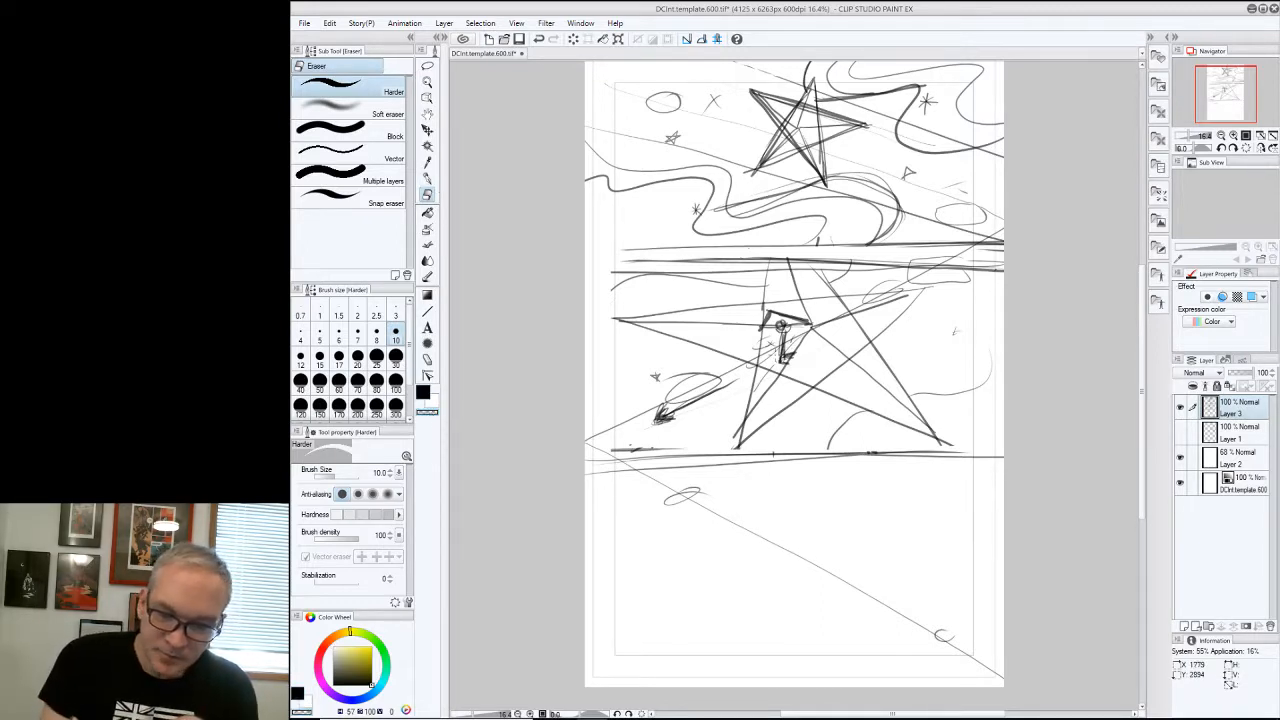
left_click_drag(778, 350, 785, 361)
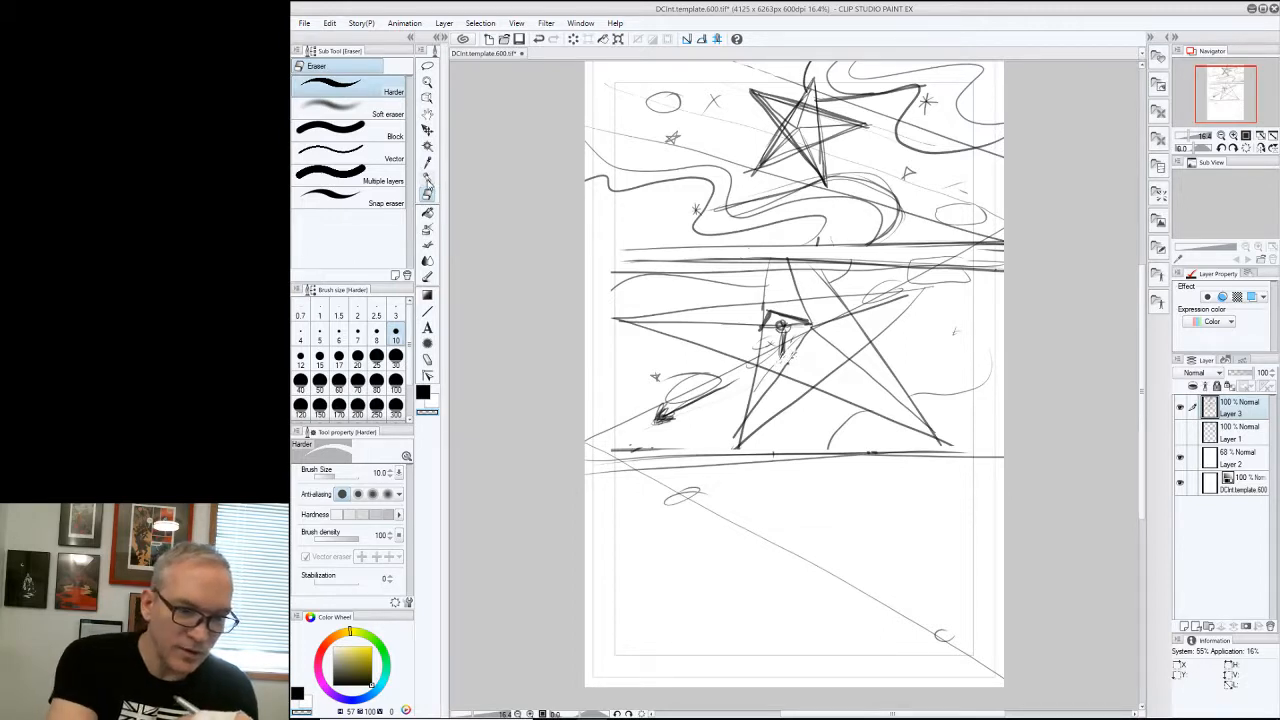
Redraw the tiny figure's body as a straight downward shape with the G-pen and darken its head
left_click(427, 178)
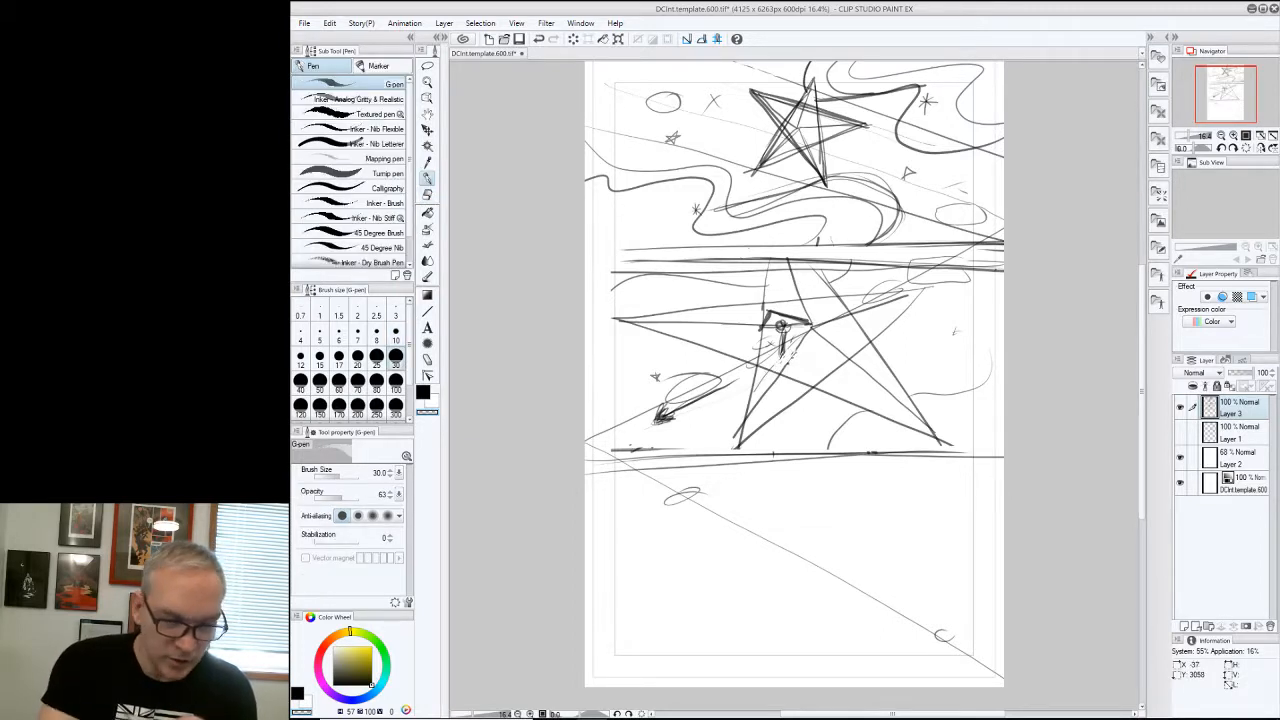
left_click(424, 393)
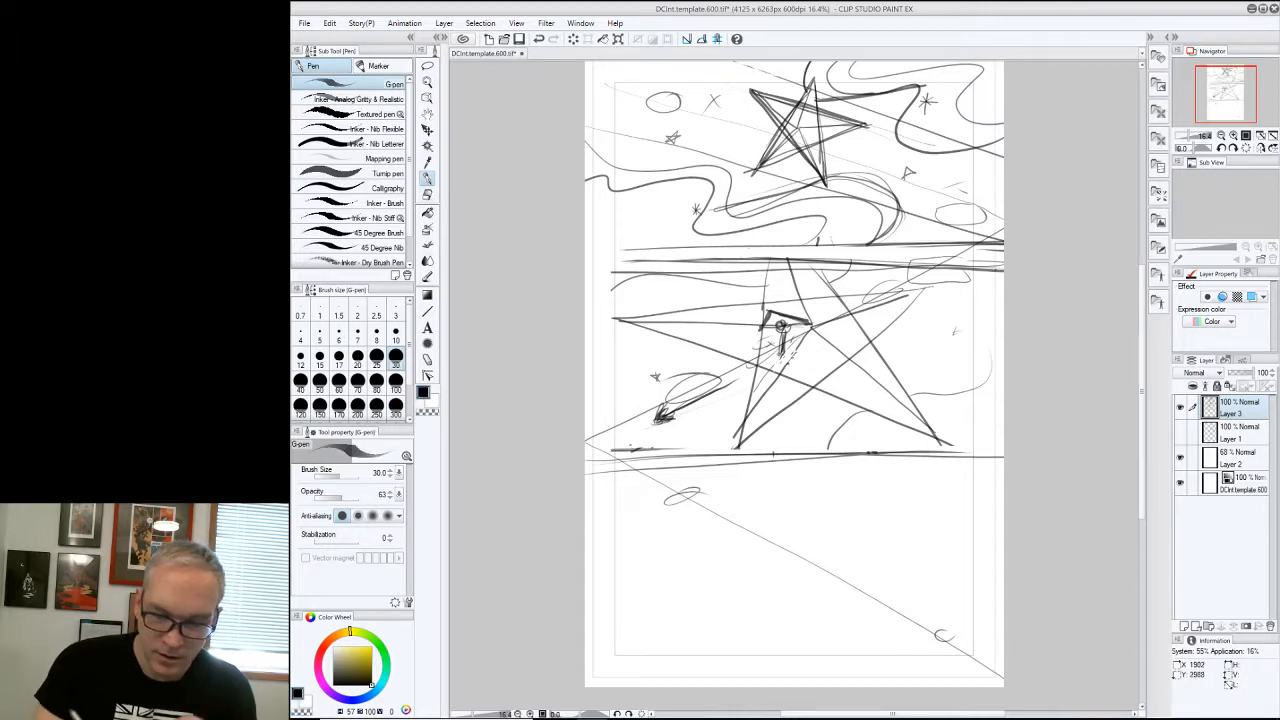
left_click_drag(780, 354, 778, 375)
mouse_move(783, 330)
left_mouse_down()
mouse_move(782, 367)
mouse_move(796, 330)
mouse_move(773, 327)
left_mouse_up()
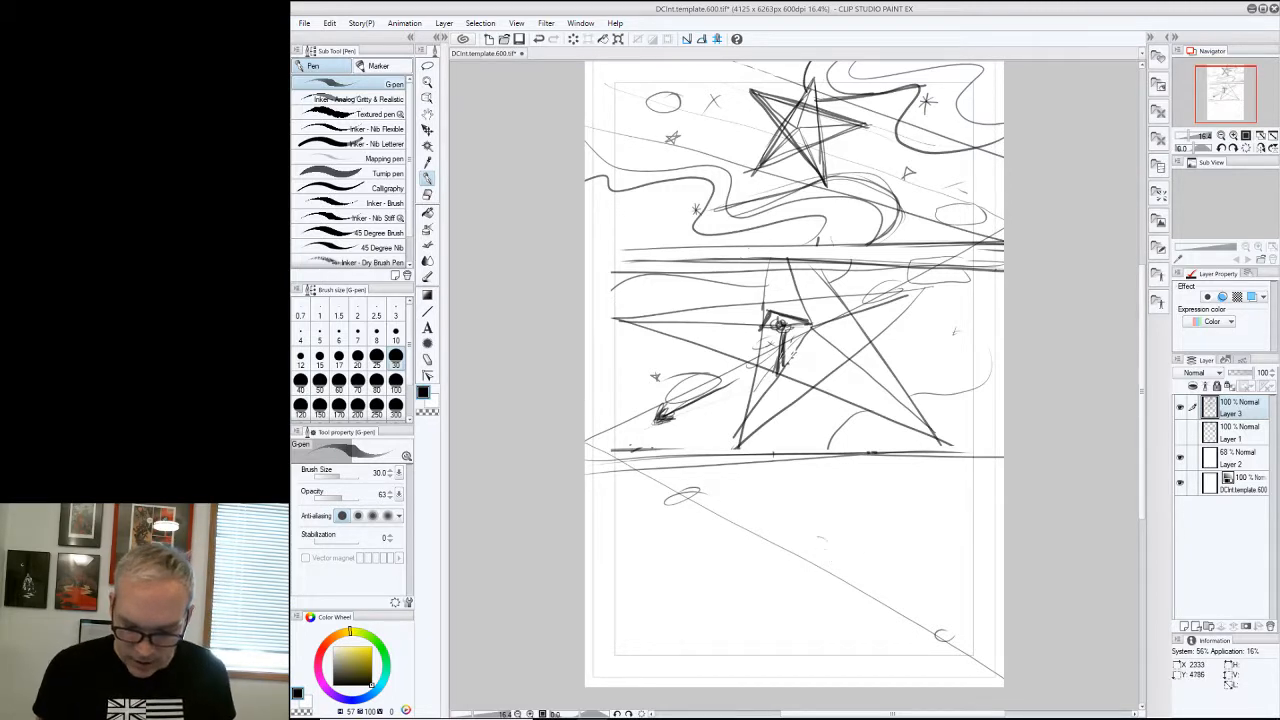
Sketch a crouching figure in the third panel with a round head, curved torso and folded legs
mouse_move(826, 524)
left_mouse_down()
mouse_move(852, 578)
mouse_move(798, 570)
mouse_move(850, 570)
mouse_move(802, 560)
mouse_move(818, 584)
mouse_move(842, 564)
left_mouse_up()
mouse_move(810, 544)
left_mouse_down()
mouse_move(856, 548)
mouse_move(798, 552)
mouse_move(796, 576)
mouse_move(782, 556)
mouse_move(768, 576)
left_mouse_up()
mouse_move(808, 540)
left_mouse_down()
mouse_move(800, 602)
mouse_move(766, 600)
left_mouse_up()
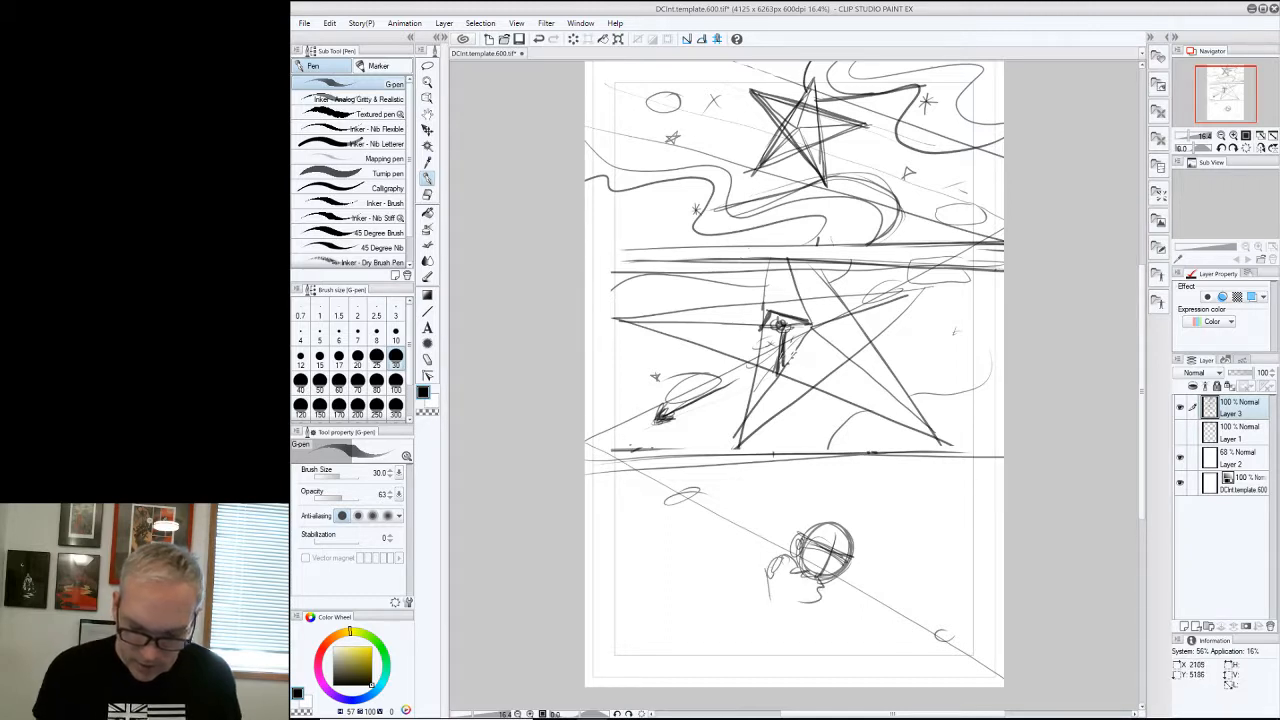
mouse_move(784, 552)
left_mouse_down()
mouse_move(748, 556)
mouse_move(744, 574)
left_mouse_up()
left_click_drag(782, 544, 766, 556)
mouse_move(770, 546)
left_mouse_down()
mouse_move(729, 526)
mouse_move(746, 566)
left_mouse_up()
left_click_drag(736, 532, 760, 604)
mouse_move(764, 550)
left_mouse_down()
mouse_move(746, 564)
mouse_move(780, 575)
left_mouse_up()
mouse_move(784, 562)
left_mouse_down()
mouse_move(826, 606)
mouse_move(762, 592)
mouse_move(843, 603)
mouse_move(767, 599)
left_mouse_up()
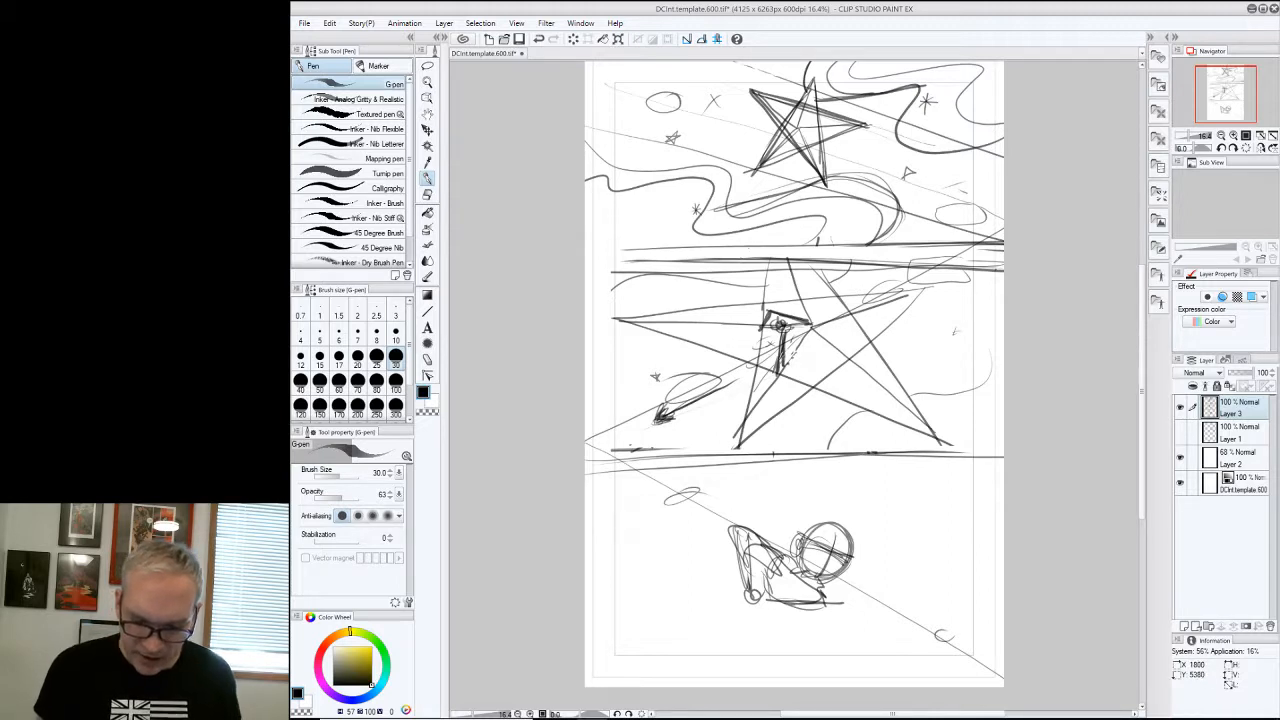
Frame the third-panel figure with tapering straight lines and add a short stem ending in a small circle above it
mouse_move(732, 476)
left_mouse_down()
mouse_move(904, 484)
mouse_move(848, 600)
left_mouse_up()
left_click_drag(906, 488, 881, 545)
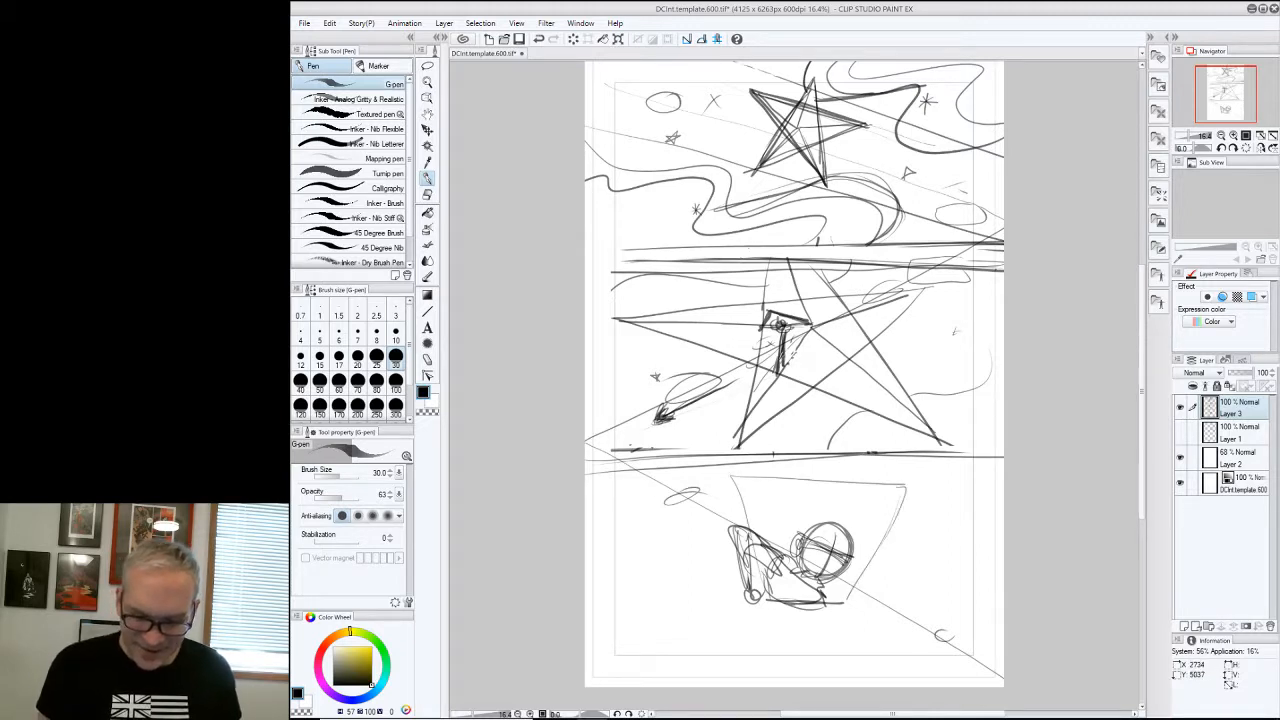
mouse_move(780, 474)
left_mouse_down()
mouse_move(784, 508)
mouse_move(802, 512)
mouse_move(794, 522)
mouse_move(783, 496)
left_mouse_up()
left_click_drag(787, 478, 794, 506)
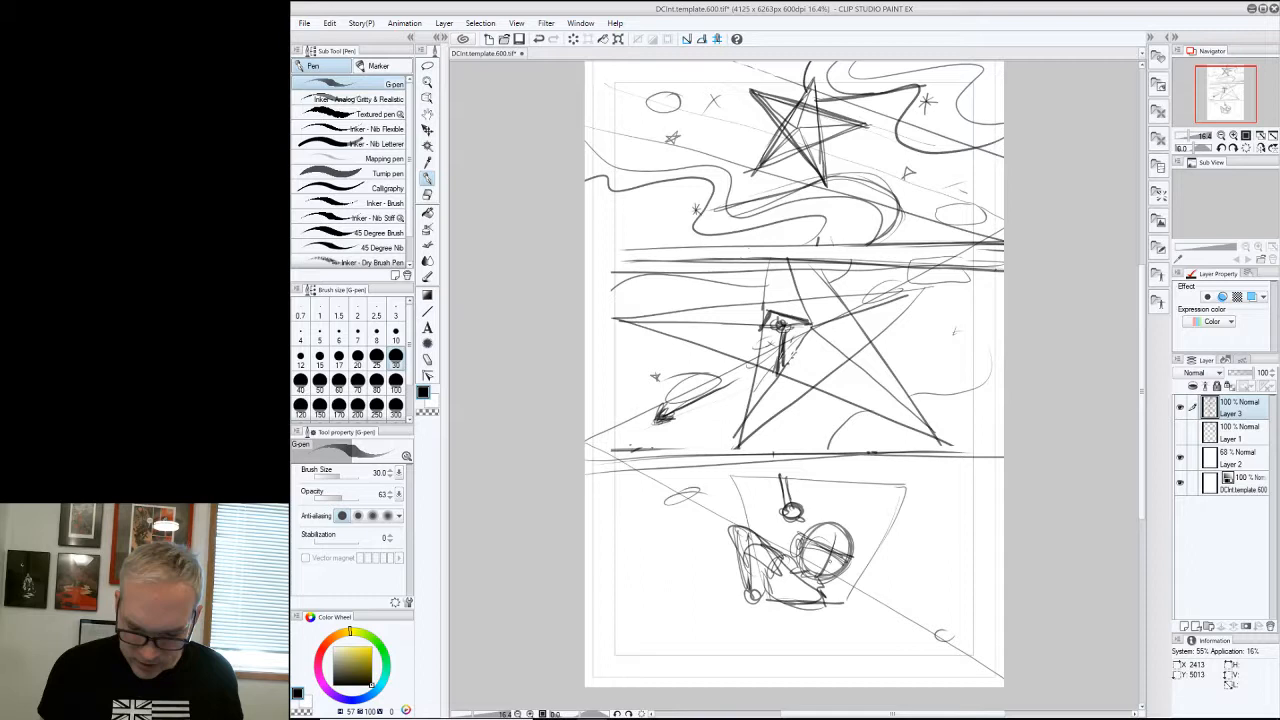
Add the third-panel figure's face, arm and round hand, and surround its head with jagged flowing hair
left_click_drag(837, 553, 826, 566)
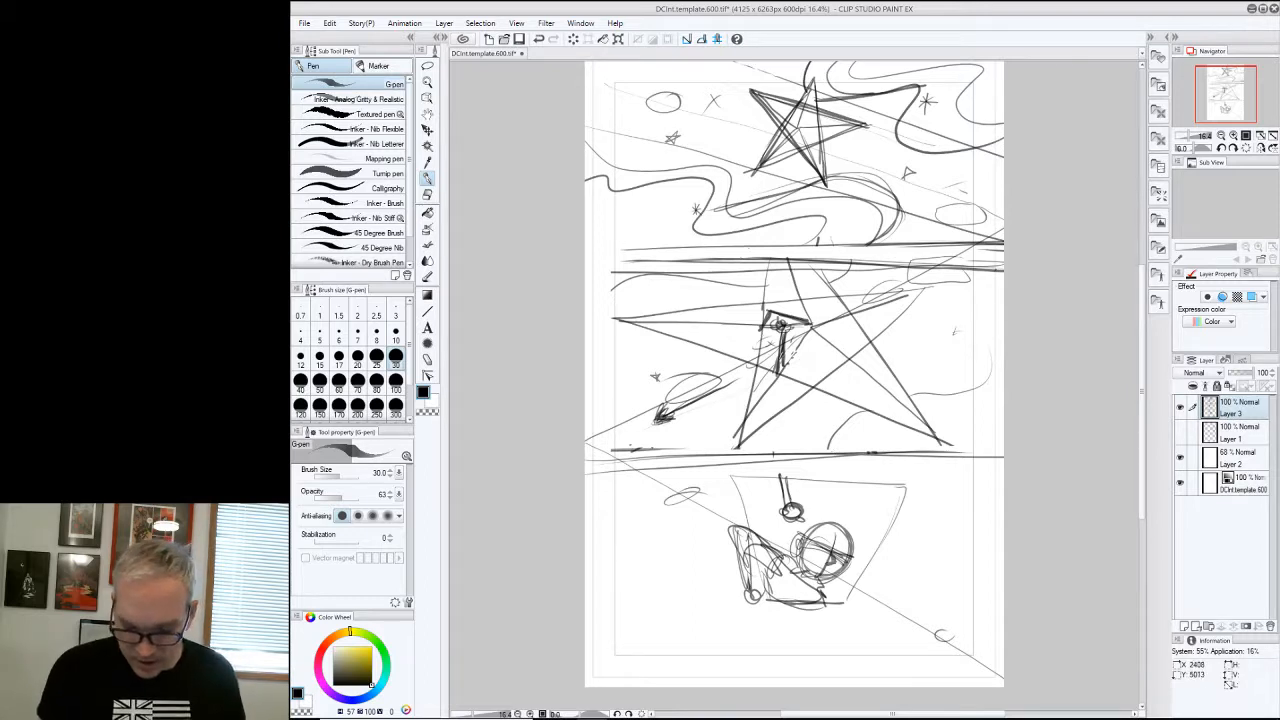
mouse_move(814, 568)
left_mouse_down()
mouse_move(827, 573)
mouse_move(766, 588)
left_mouse_up()
mouse_move(831, 593)
left_mouse_down()
mouse_move(825, 607)
mouse_move(843, 593)
left_mouse_up()
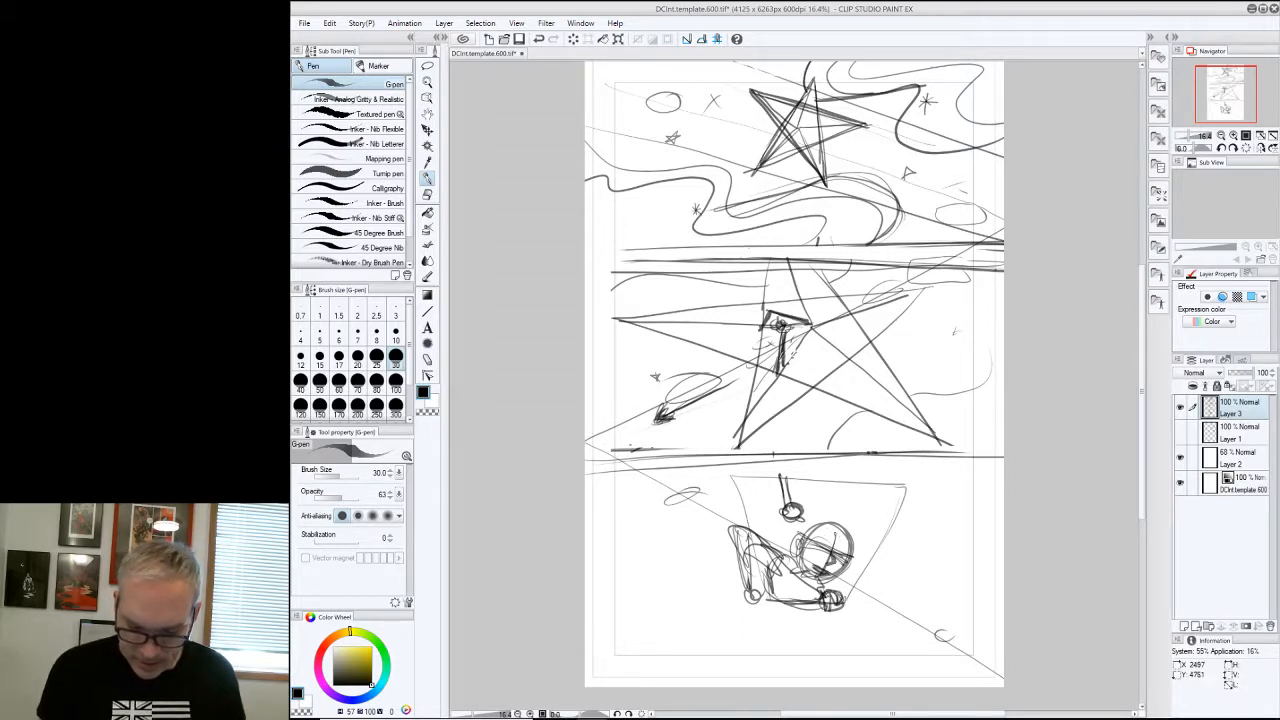
mouse_move(836, 534)
left_mouse_down()
mouse_move(853, 550)
mouse_move(830, 516)
mouse_move(870, 522)
mouse_move(886, 550)
mouse_move(860, 574)
left_mouse_up()
left_click_drag(808, 522, 802, 555)
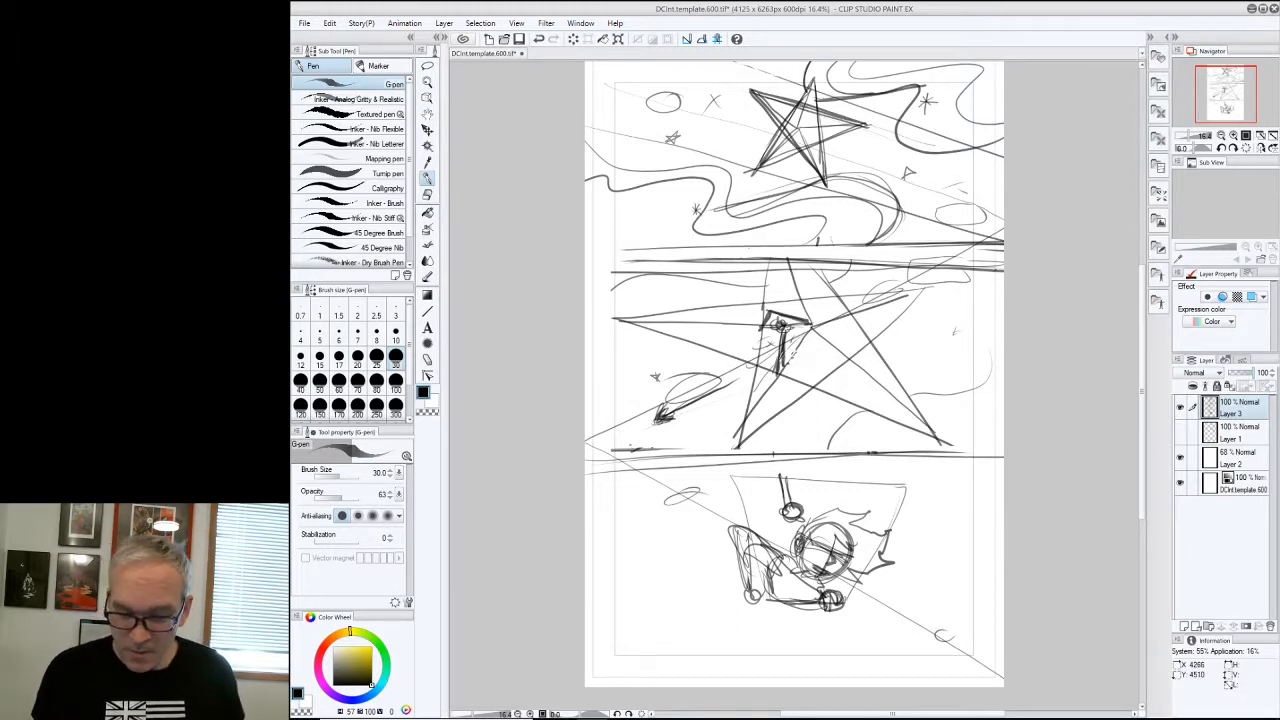
Hide the Layer 3 rough and add a new layer, checking the panel notes on Layer 1 before hiding them again
left_click_drag(1142, 460, 1143, 432)
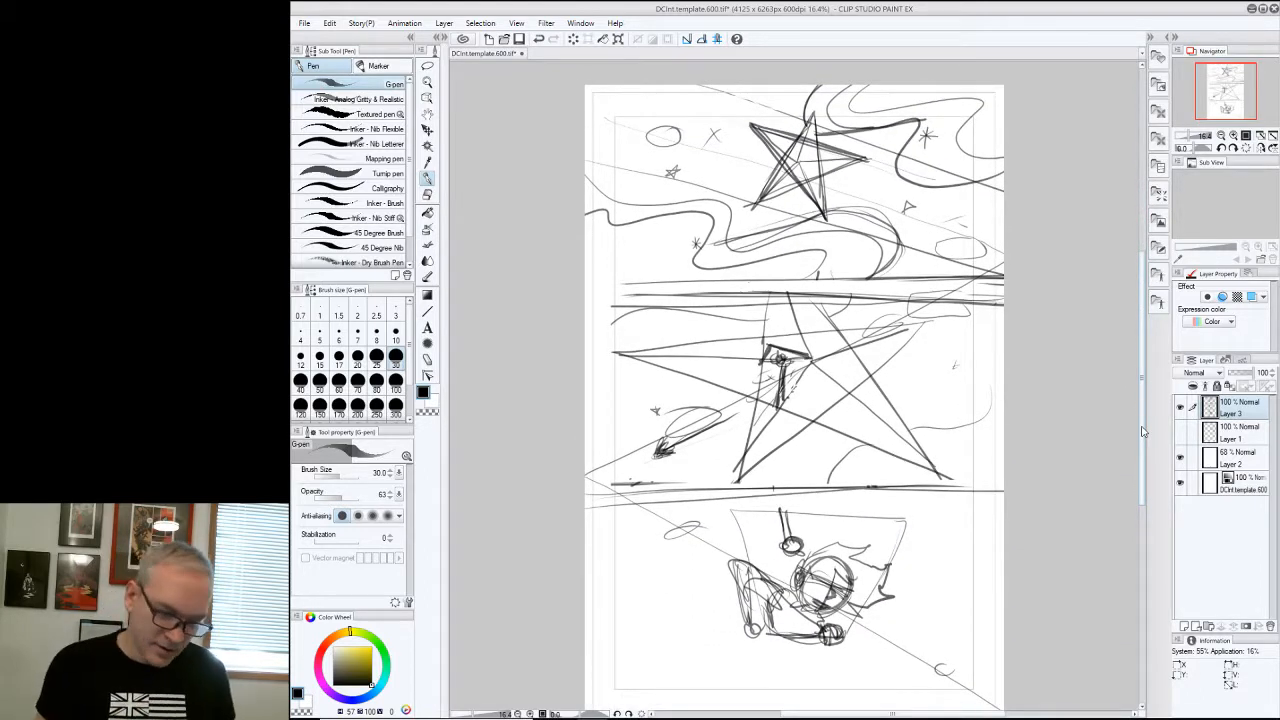
left_click(1180, 406)
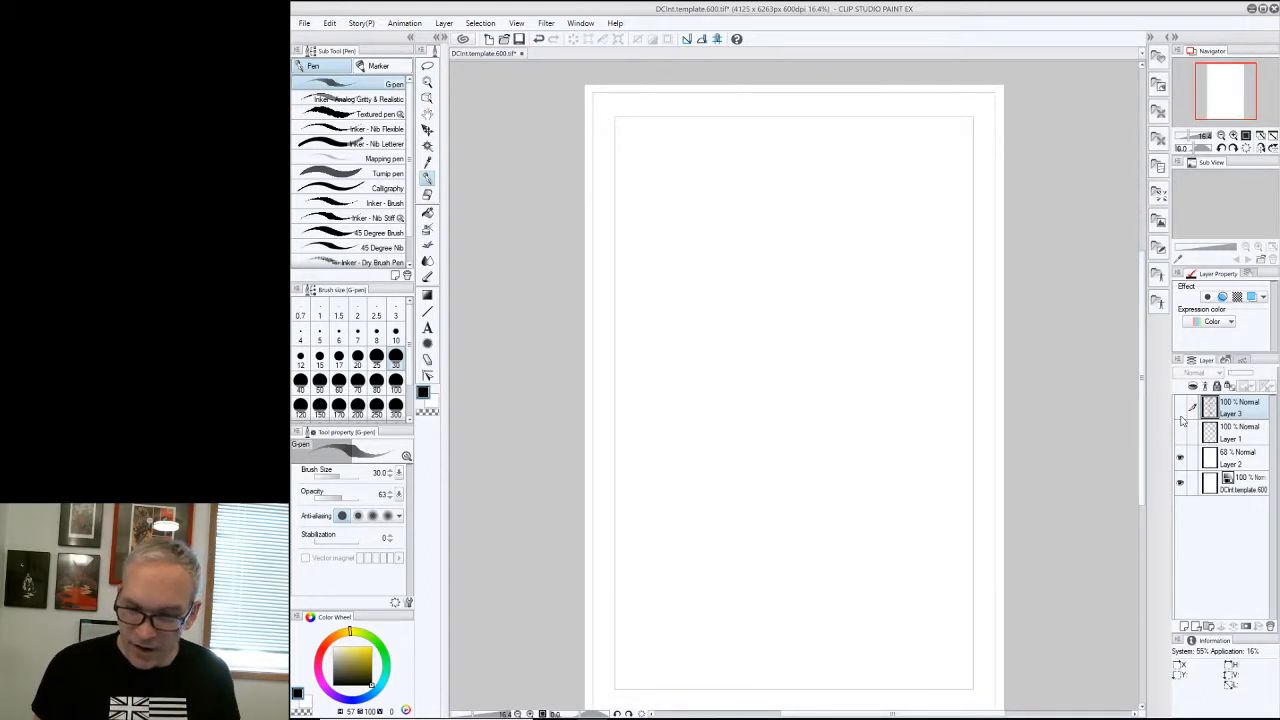
left_click(1184, 627)
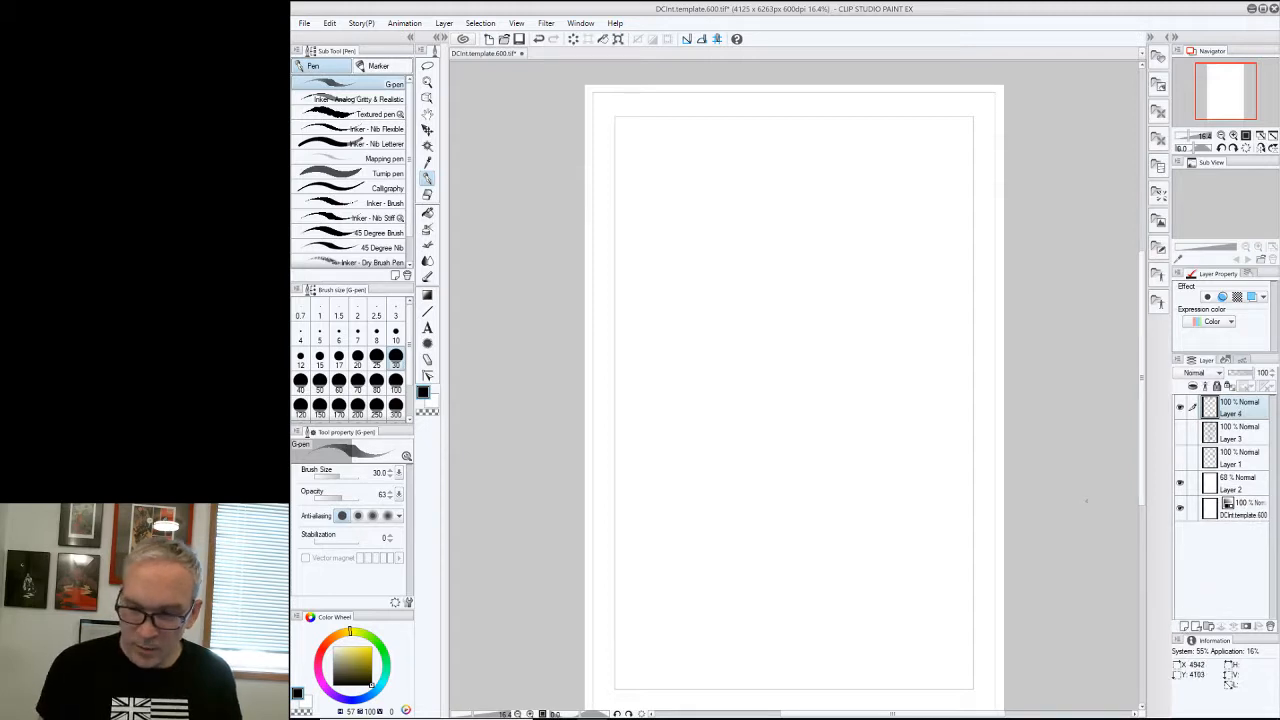
left_click(1181, 459)
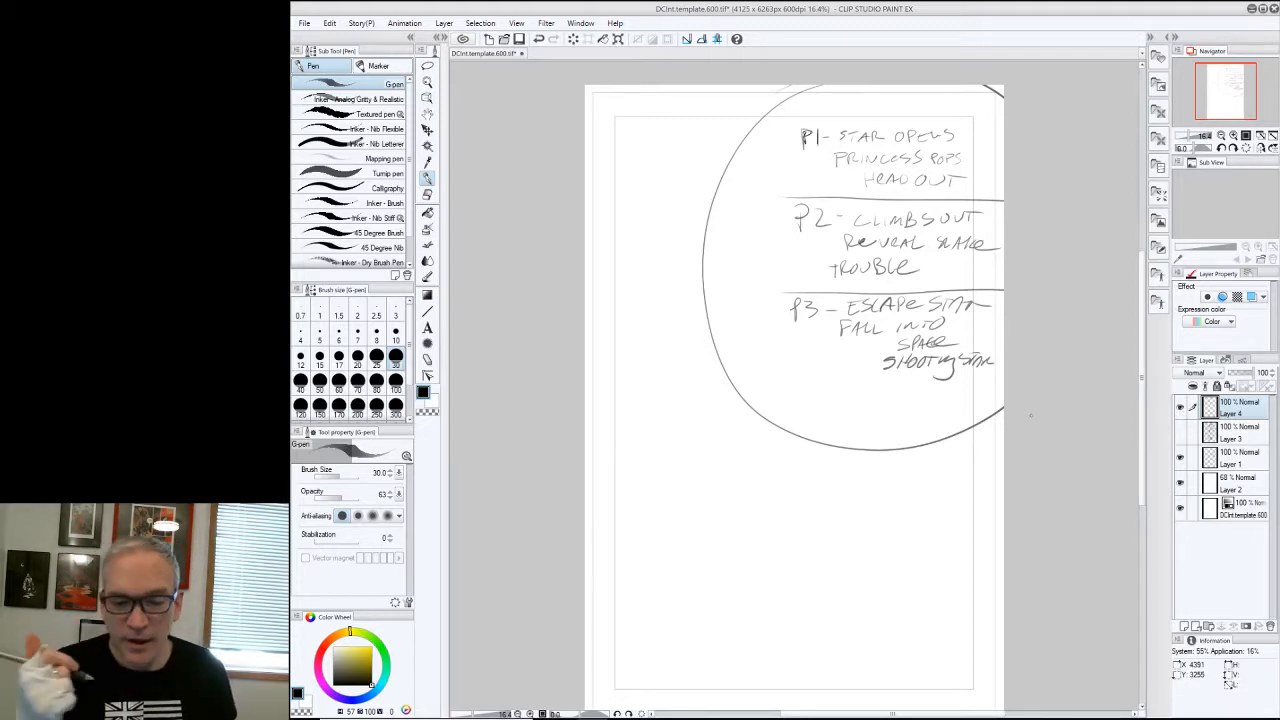
left_click(1180, 457)
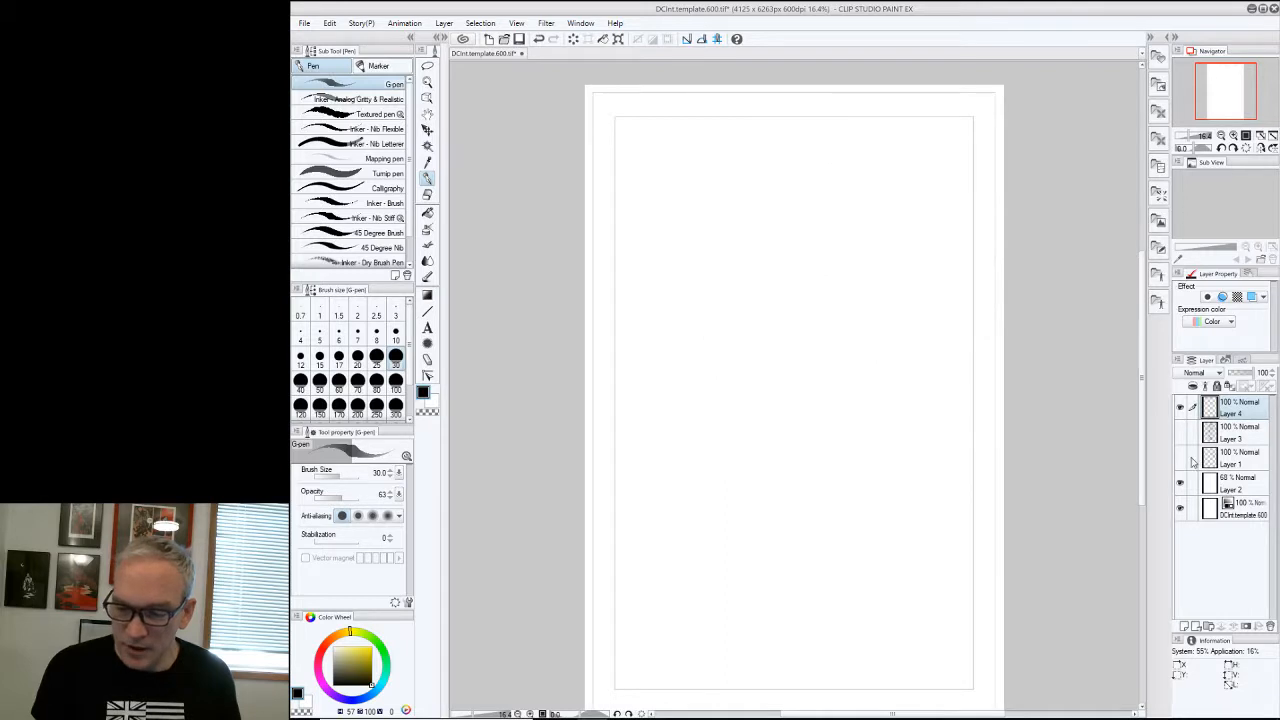
left_click(428, 164)
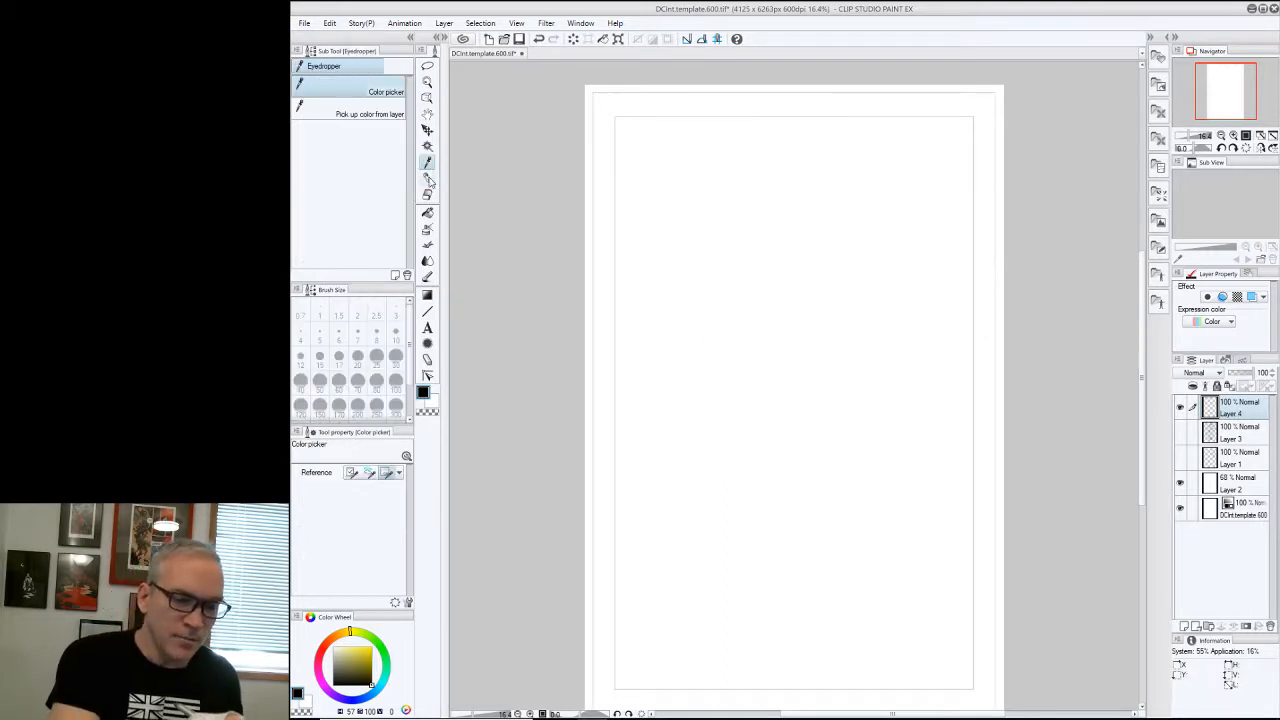
left_click(429, 179)
left_click_drag(585, 280, 1004, 287)
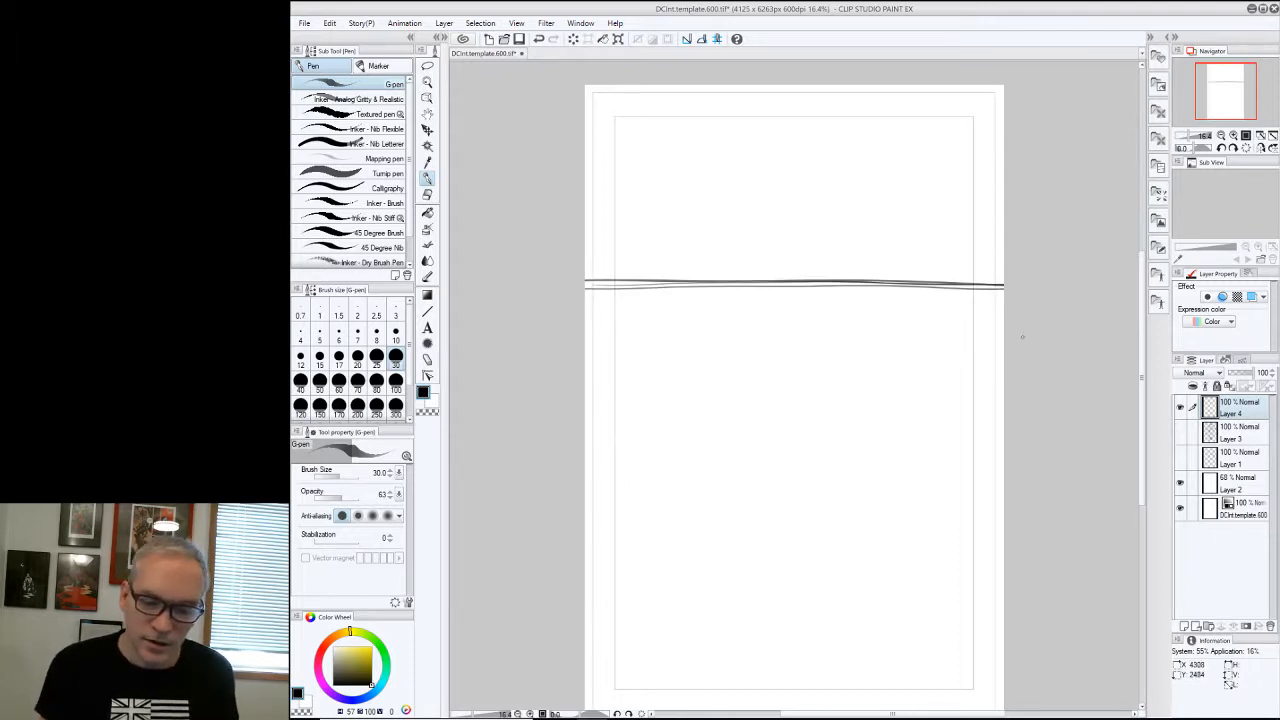
key("ctrl+z")
key("ctrl+z")
key("ctrl+z")
key("ctrl+z")
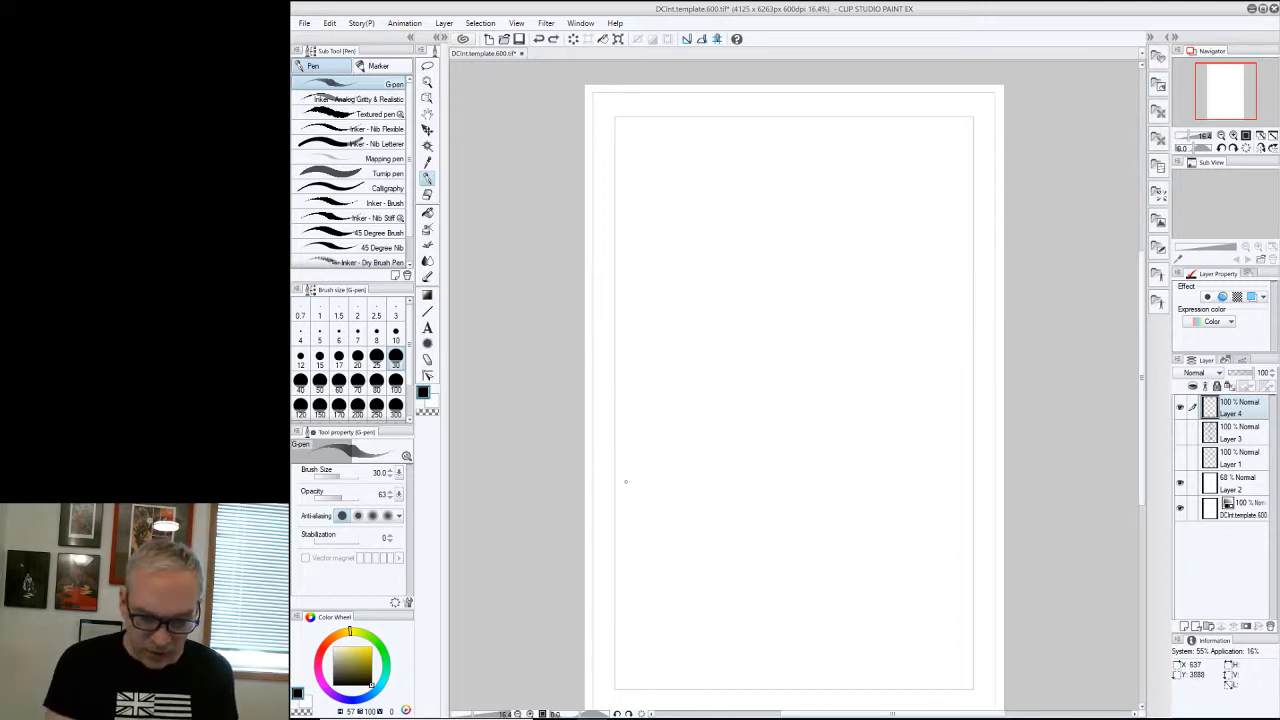
Divide the page with a horizontal line below its middle and a vertical line splitting the lower area into two panels
mouse_move(585, 479)
left_mouse_down()
mouse_move(1004, 466)
mouse_move(585, 480)
mouse_move(844, 469)
mouse_move(810, 480)
mouse_move(811, 704)
mouse_move(810, 472)
left_mouse_up()
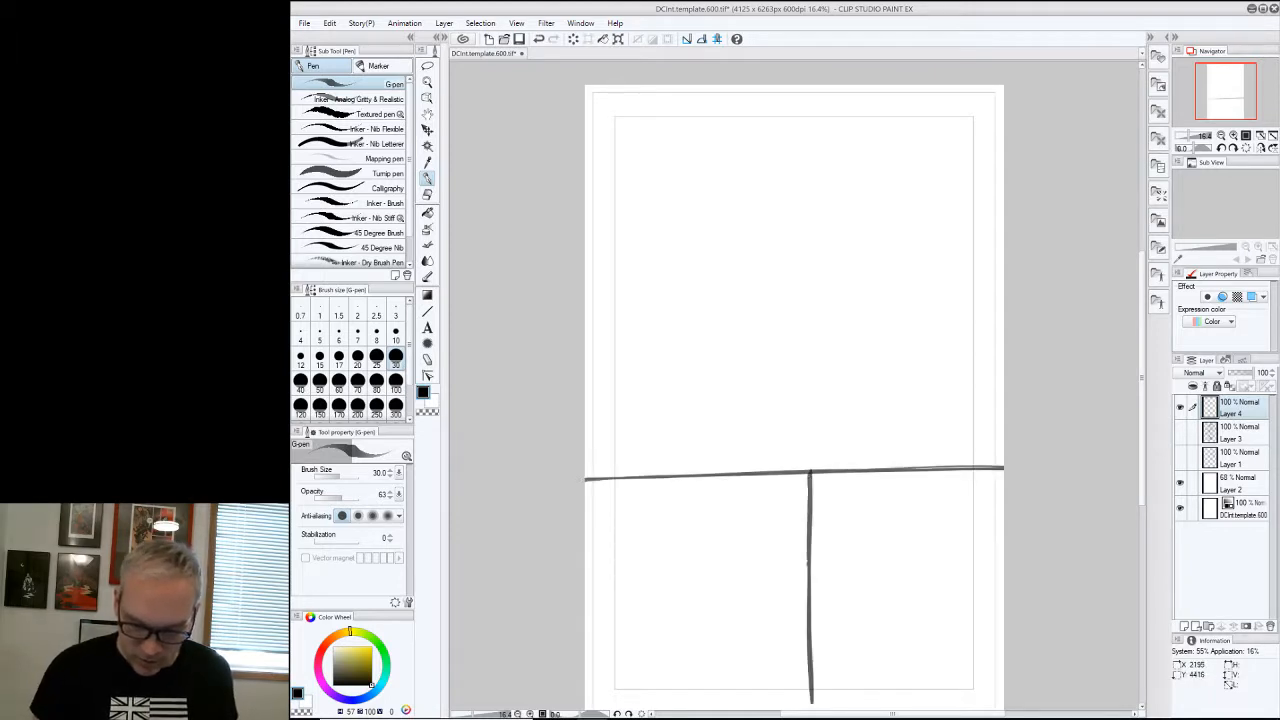
left_click_drag(809, 564, 812, 650)
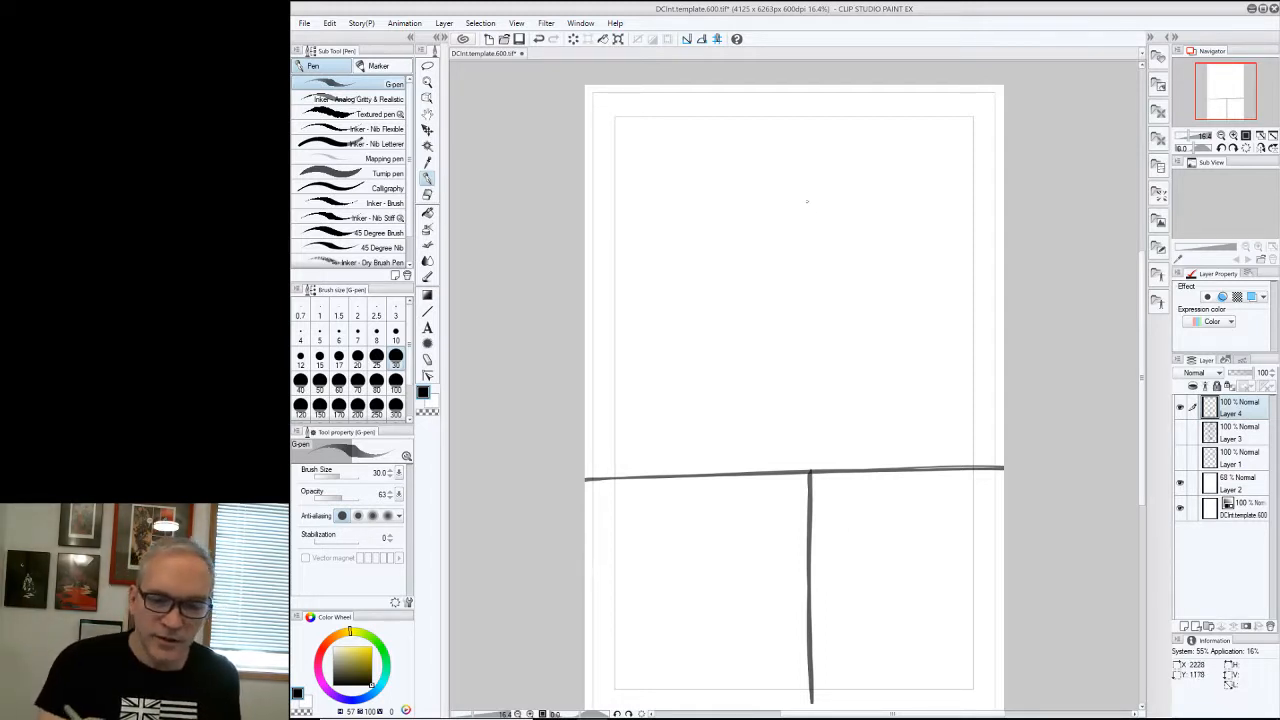
Rough out the torso of a leaning figure in the upper half of the large top panel
mouse_move(779, 205)
left_mouse_down()
mouse_move(829, 199)
mouse_move(838, 216)
mouse_move(830, 192)
mouse_move(768, 237)
left_mouse_up()
left_click_drag(838, 210, 804, 250)
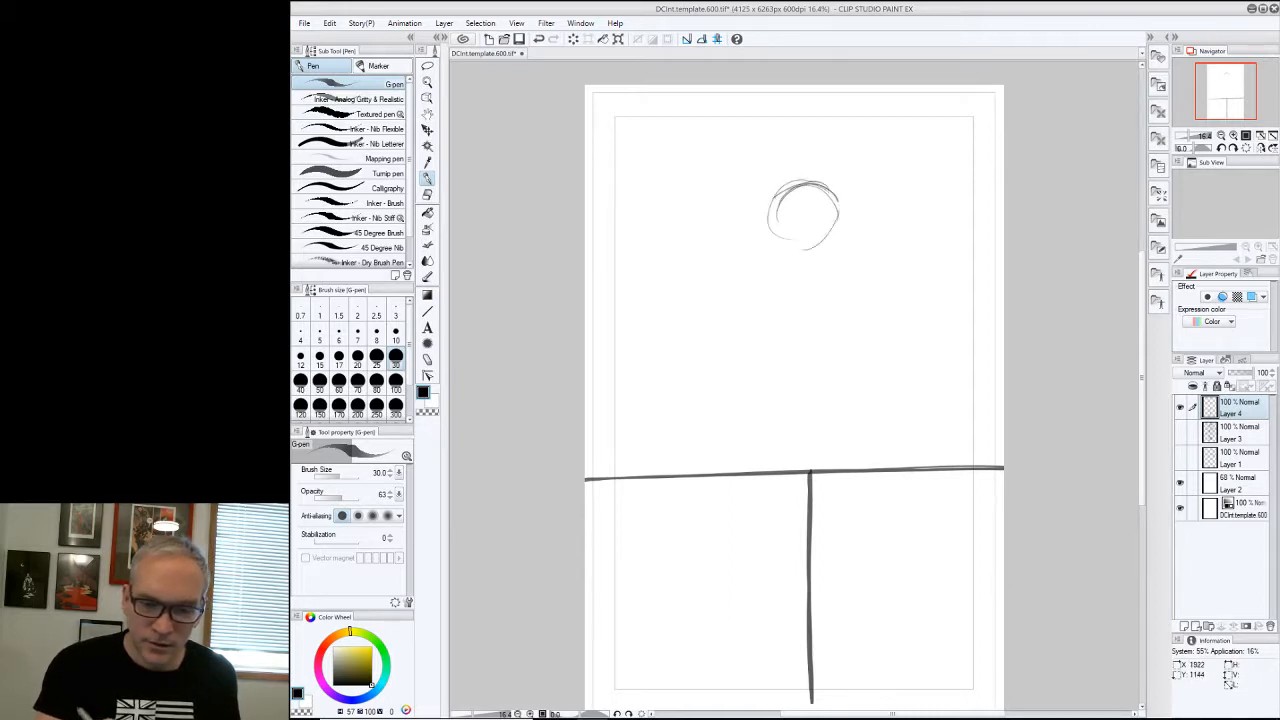
left_click_drag(780, 200, 766, 254)
left_click_drag(840, 206, 802, 240)
left_click_drag(778, 186, 767, 242)
left_click_drag(826, 185, 769, 263)
left_click_drag(821, 187, 768, 261)
left_click_drag(776, 189, 764, 268)
mouse_move(832, 217)
left_mouse_down()
mouse_move(779, 265)
mouse_move(800, 292)
left_mouse_up()
Sketch the figure's rounded hips and folded legs below the torso
mouse_move(766, 258)
left_mouse_down()
mouse_move(756, 284)
mouse_move(768, 284)
left_mouse_up()
left_click_drag(766, 234, 748, 262)
left_click_drag(778, 236, 760, 296)
left_click_drag(764, 266, 746, 294)
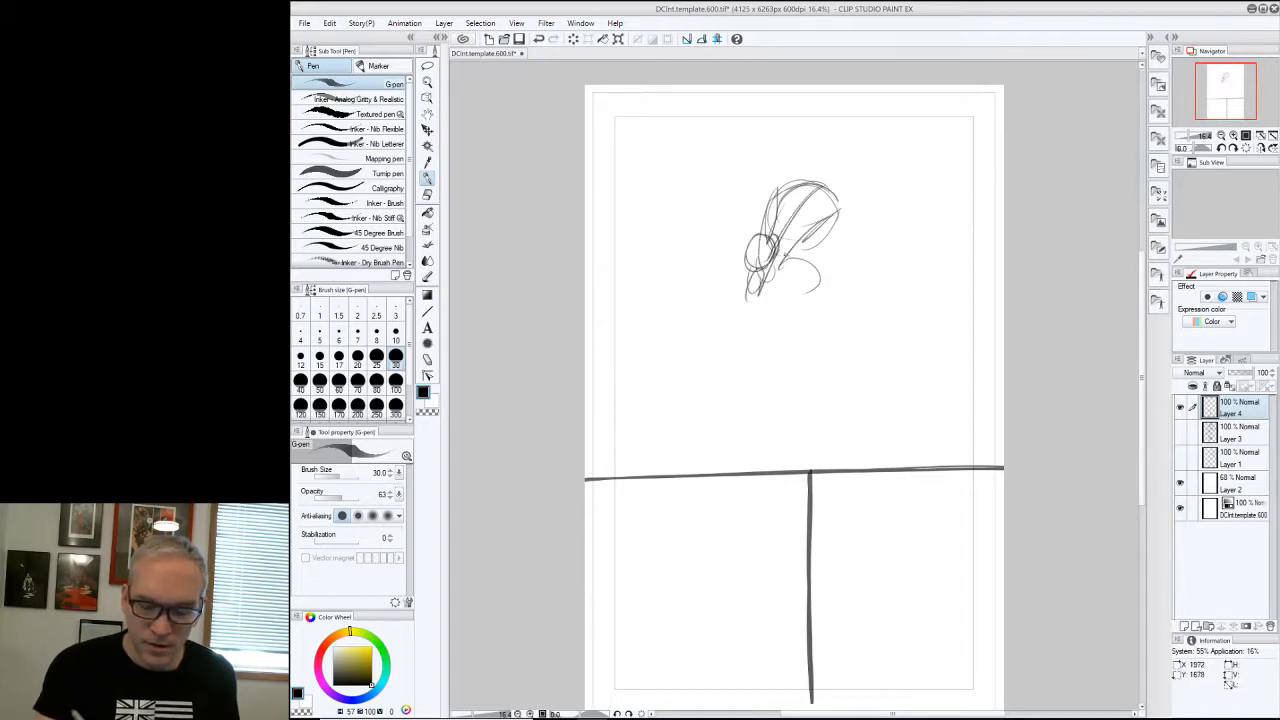
left_click_drag(786, 255, 832, 315)
left_click_drag(788, 257, 823, 315)
mouse_move(762, 278)
left_mouse_down()
mouse_move(830, 320)
mouse_move(774, 322)
left_mouse_up()
left_click_drag(779, 305, 773, 320)
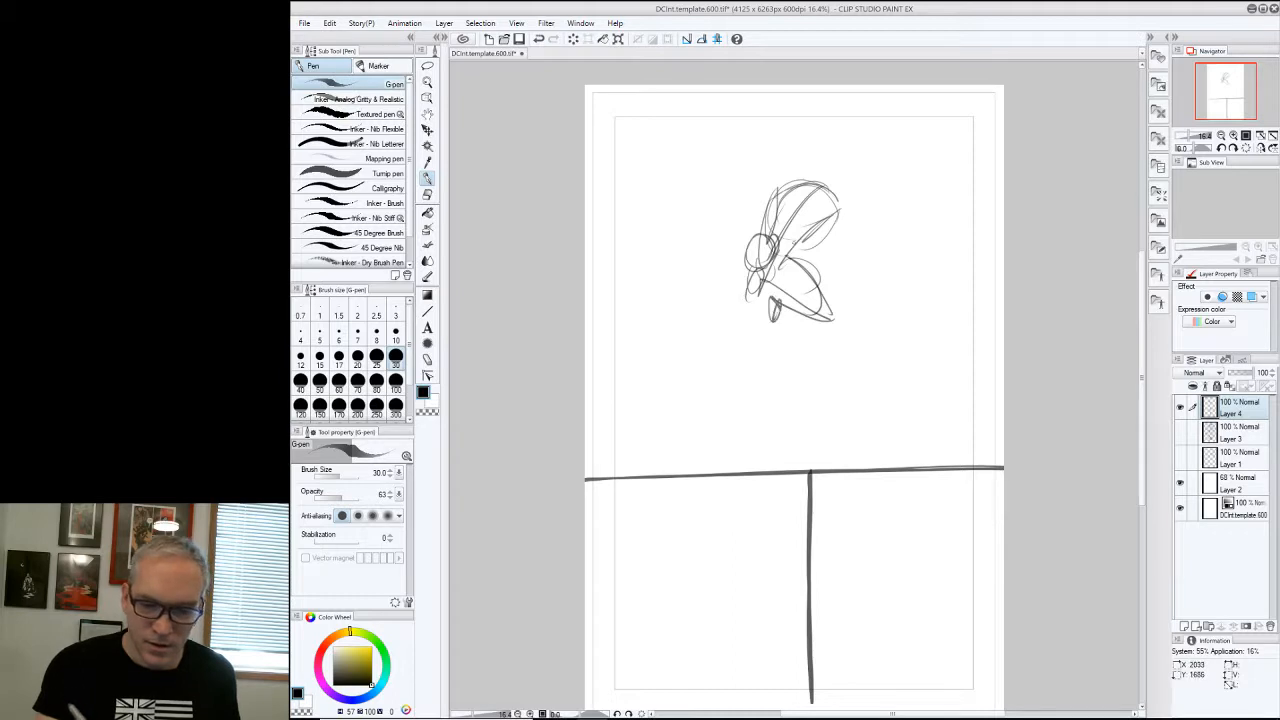
Add a round head above the torso, one arm reaching back and another arm extending out to a rounded end
mouse_move(778, 188)
left_mouse_down()
mouse_move(724, 240)
mouse_move(744, 224)
left_mouse_up()
left_click_drag(734, 232, 718, 252)
left_click_drag(766, 208, 710, 260)
left_click_drag(820, 152, 808, 176)
mouse_move(818, 128)
left_mouse_down()
mouse_move(842, 174)
mouse_move(814, 176)
mouse_move(846, 168)
mouse_move(838, 268)
left_mouse_up()
mouse_move(839, 214)
left_mouse_down()
mouse_move(836, 297)
mouse_move(841, 267)
left_mouse_up()
left_click_drag(838, 250, 838, 263)
left_click_drag(844, 256, 884, 270)
left_click_drag(842, 250, 880, 270)
mouse_move(862, 254)
left_mouse_down()
mouse_move(902, 256)
mouse_move(902, 276)
mouse_move(884, 280)
mouse_move(900, 262)
left_mouse_up()
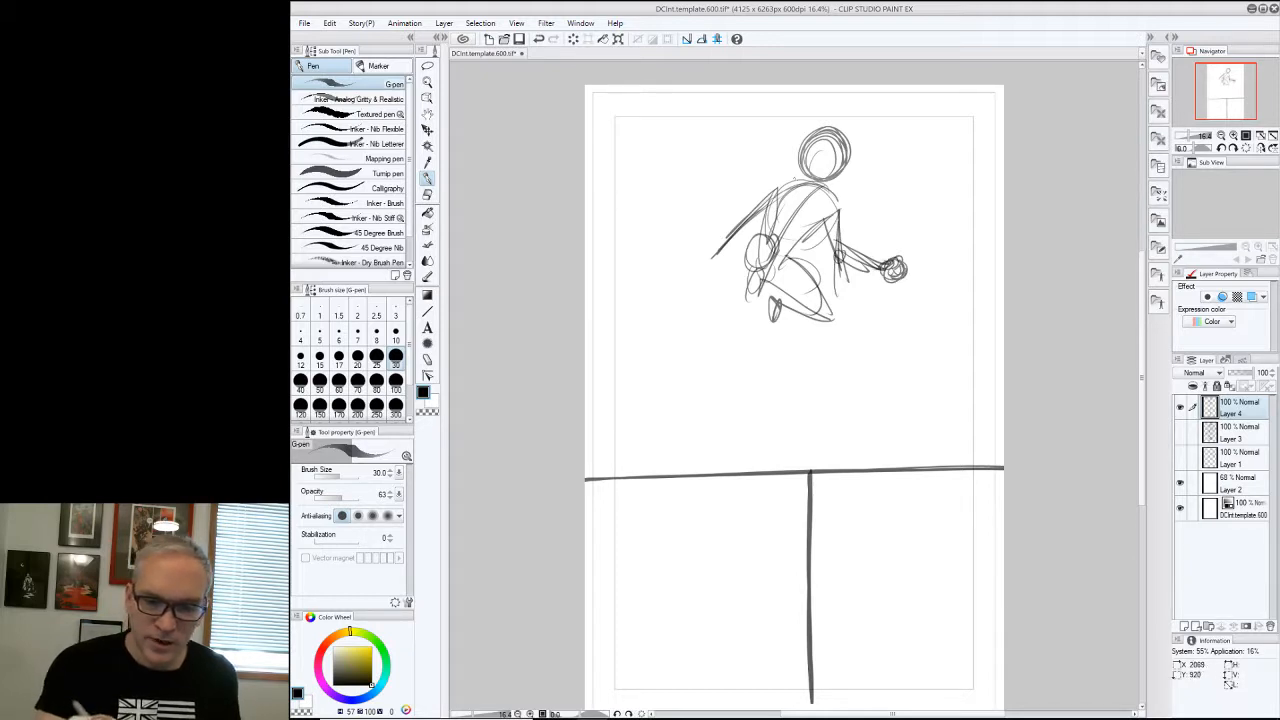
Build up the figure's shoulders and sleeves, add a raised forearm with a hand, and mark the facial features
left_click_drag(782, 166, 774, 196)
mouse_move(778, 190)
left_mouse_down()
mouse_move(803, 200)
mouse_move(836, 186)
mouse_move(764, 196)
left_mouse_up()
left_click_drag(766, 198, 804, 214)
left_click_drag(802, 158, 770, 170)
left_click_drag(834, 174, 858, 232)
mouse_move(826, 232)
left_mouse_down()
mouse_move(900, 286)
mouse_move(918, 208)
mouse_move(918, 226)
mouse_move(894, 206)
mouse_move(916, 204)
mouse_move(889, 224)
mouse_move(918, 214)
left_mouse_up()
mouse_move(916, 214)
left_mouse_down()
mouse_move(896, 234)
mouse_move(898, 264)
left_mouse_up()
mouse_move(829, 133)
left_mouse_down()
mouse_move(824, 178)
mouse_move(845, 153)
mouse_move(838, 168)
left_mouse_up()
left_click_drag(816, 158, 840, 168)
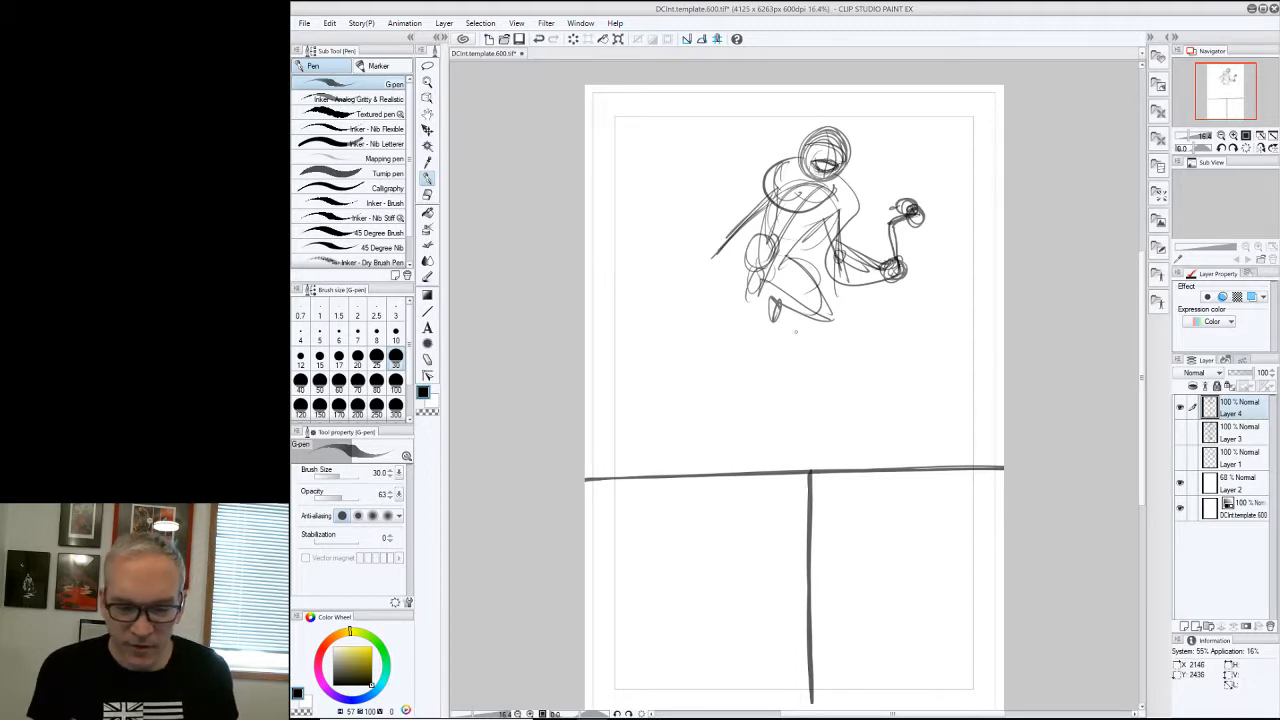
Round out the figure's feet and sketch the upper point and long side edges of a large star behind the figure
mouse_move(760, 274)
left_mouse_down()
mouse_move(742, 298)
mouse_move(776, 332)
mouse_move(796, 302)
mouse_move(760, 280)
mouse_move(744, 306)
left_mouse_up()
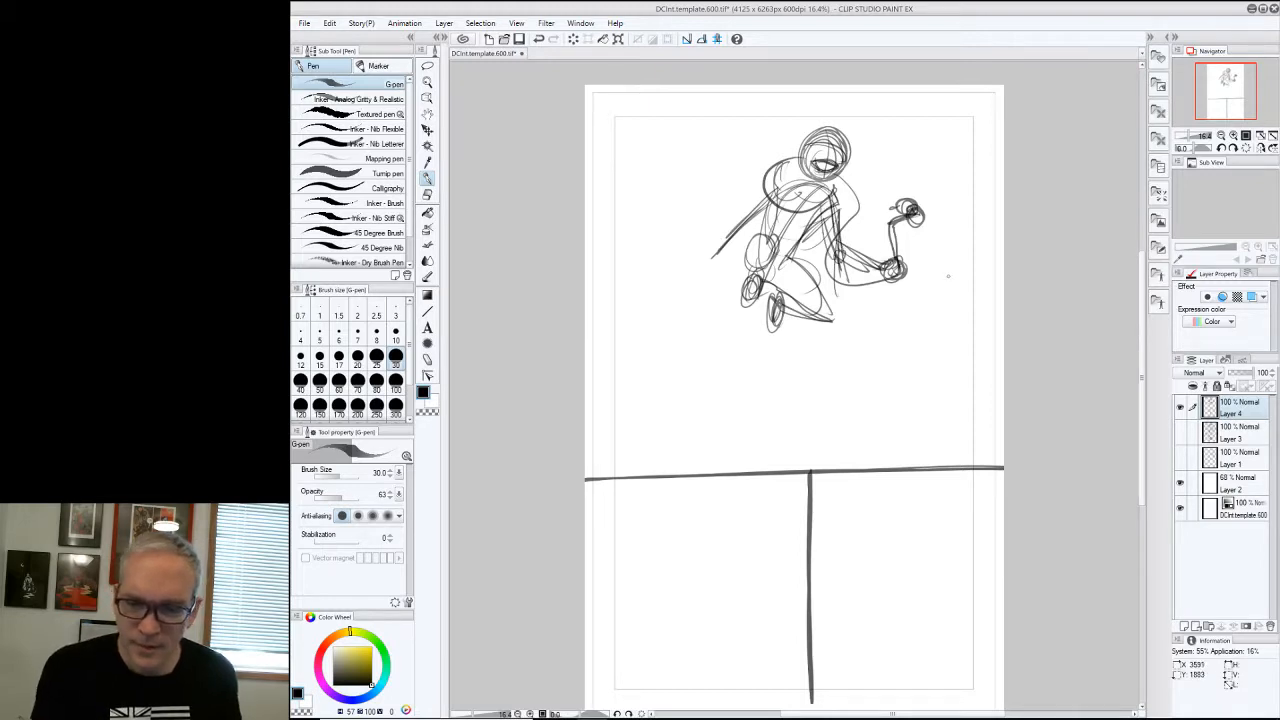
left_click_drag(711, 143, 701, 248)
left_click_drag(712, 88, 692, 423)
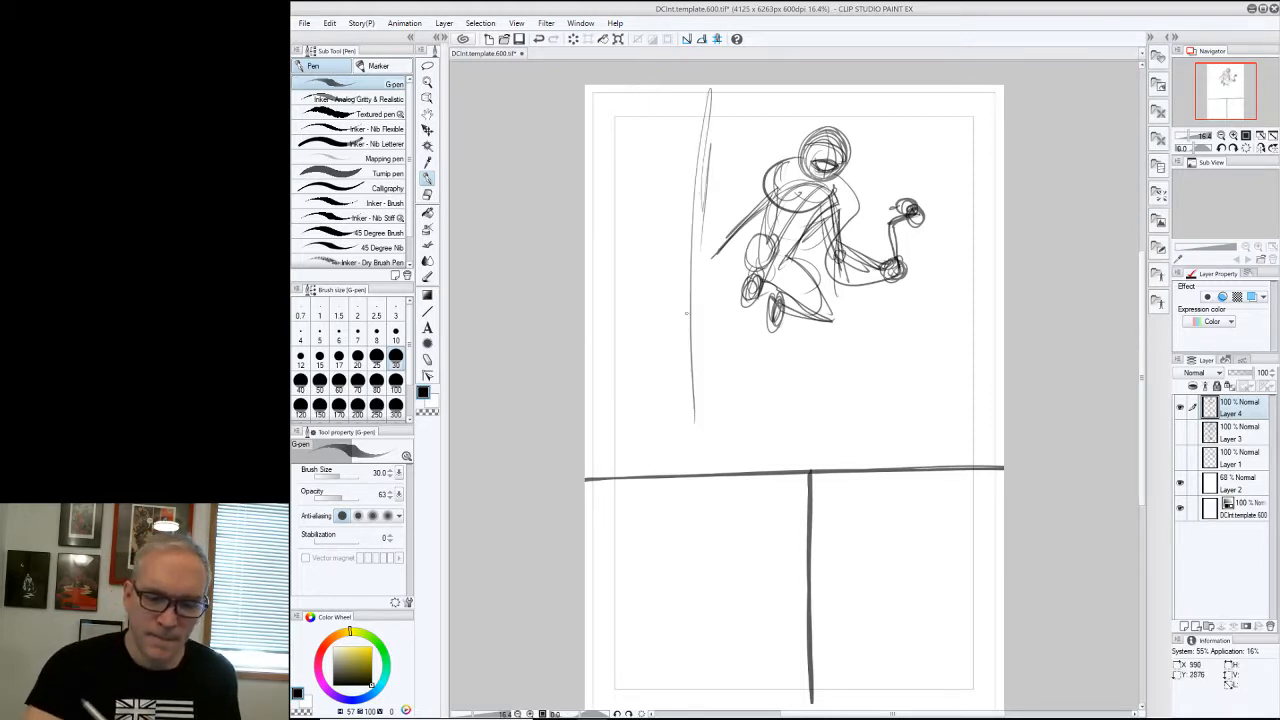
left_click_drag(697, 188, 695, 441)
left_click_drag(687, 289, 712, 87)
left_click_drag(712, 87, 842, 455)
mouse_move(842, 455)
left_mouse_down()
mouse_move(713, 90)
mouse_move(696, 487)
left_mouse_up()
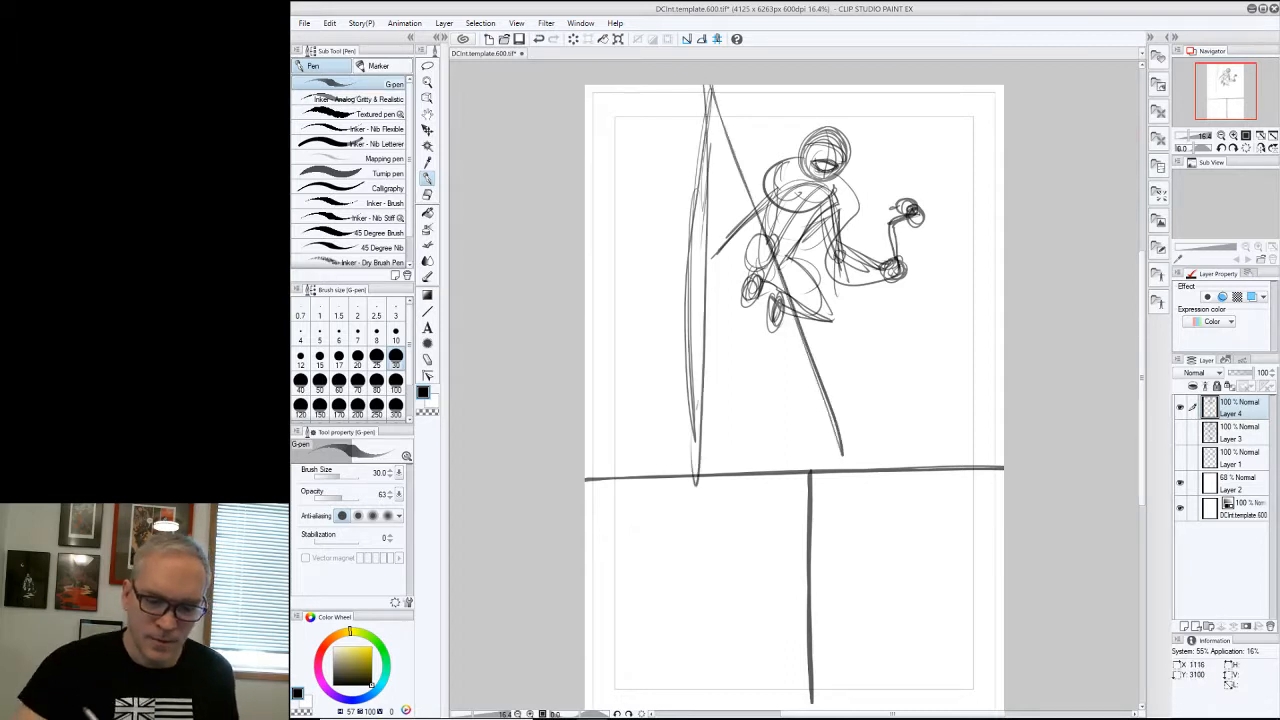
Draw the star's remaining edges, with points reaching the page's left edge, below the panel border and past the figure's legs
left_click_drag(692, 432, 697, 549)
left_click_drag(697, 549, 798, 322)
left_click_drag(777, 351, 888, 222)
left_click_drag(888, 234, 586, 265)
mouse_move(586, 265)
left_mouse_down()
mouse_move(891, 233)
mouse_move(586, 265)
left_mouse_up()
mouse_move(586, 265)
left_mouse_down()
mouse_move(661, 299)
mouse_move(870, 460)
left_mouse_up()
mouse_move(870, 460)
left_mouse_down()
mouse_move(614, 264)
mouse_move(857, 467)
left_mouse_up()
left_click_drag(810, 410, 887, 207)
left_click_drag(838, 288, 797, 392)
left_click_drag(812, 345, 856, 467)
mouse_move(856, 467)
left_mouse_down()
mouse_move(756, 388)
mouse_move(697, 548)
mouse_move(706, 118)
mouse_move(764, 234)
left_mouse_up()
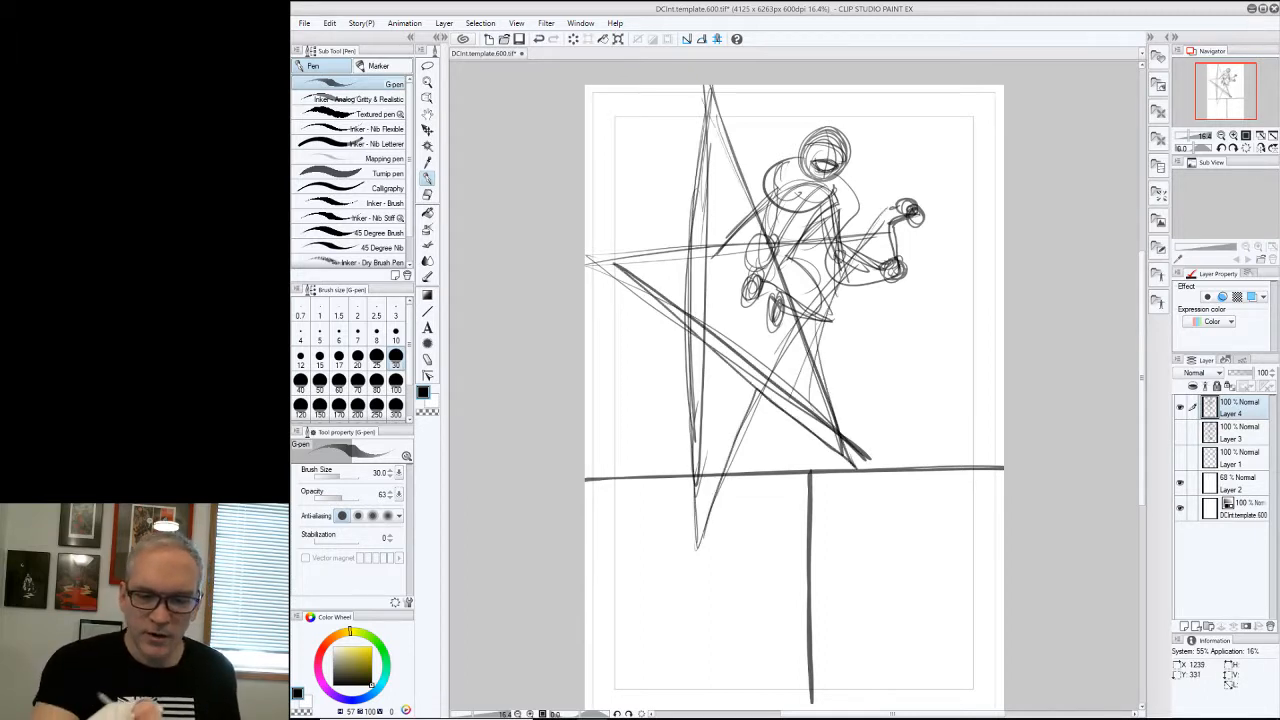
Reinforce the star's edges and add inner parallel lines to give its frame thickness
left_click_drag(700, 90, 690, 500)
left_click_drag(686, 250, 586, 258)
left_click_drag(586, 272, 866, 444)
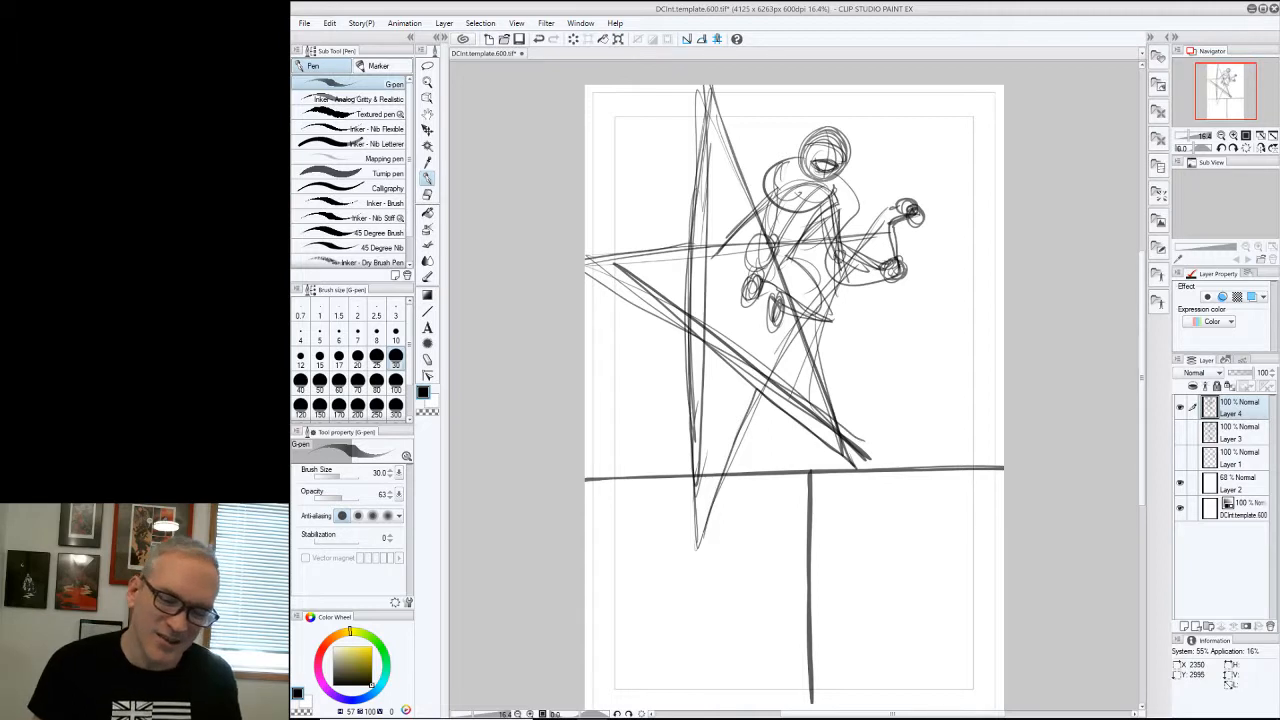
mouse_move(708, 98)
left_mouse_down()
mouse_move(754, 266)
mouse_move(710, 516)
left_mouse_up()
left_click_drag(752, 274, 836, 438)
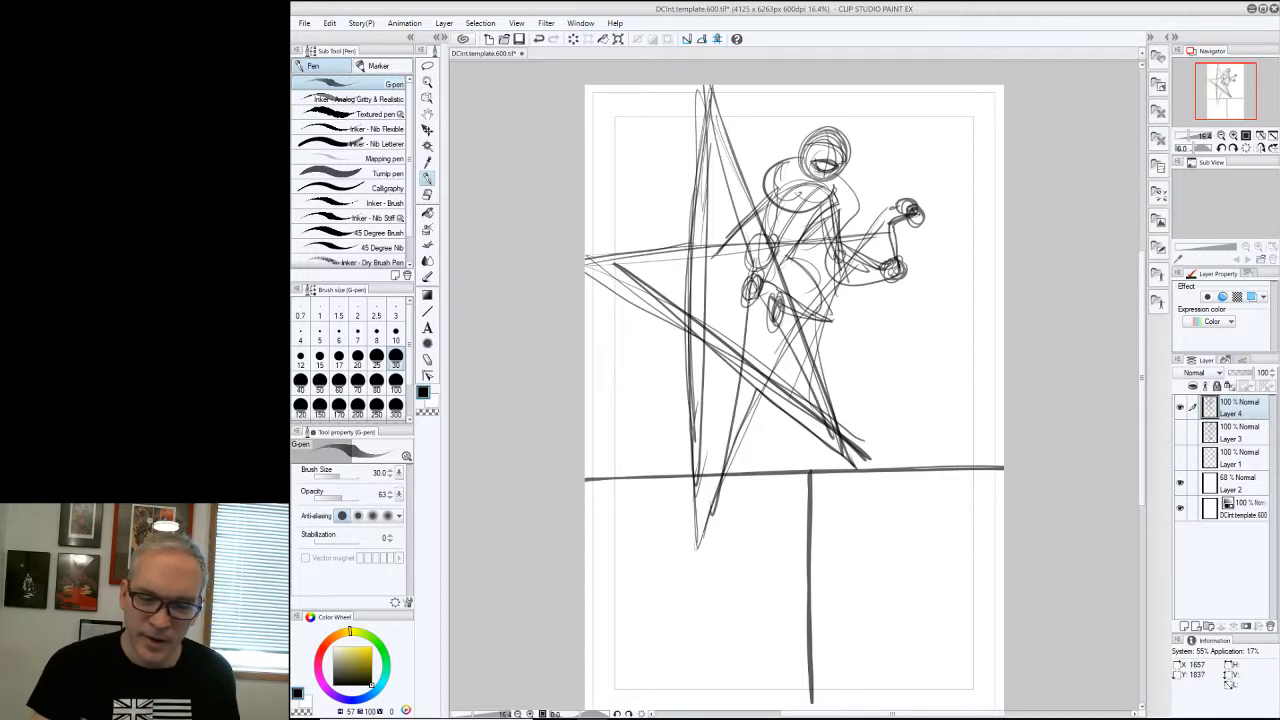
left_click_drag(597, 291, 828, 255)
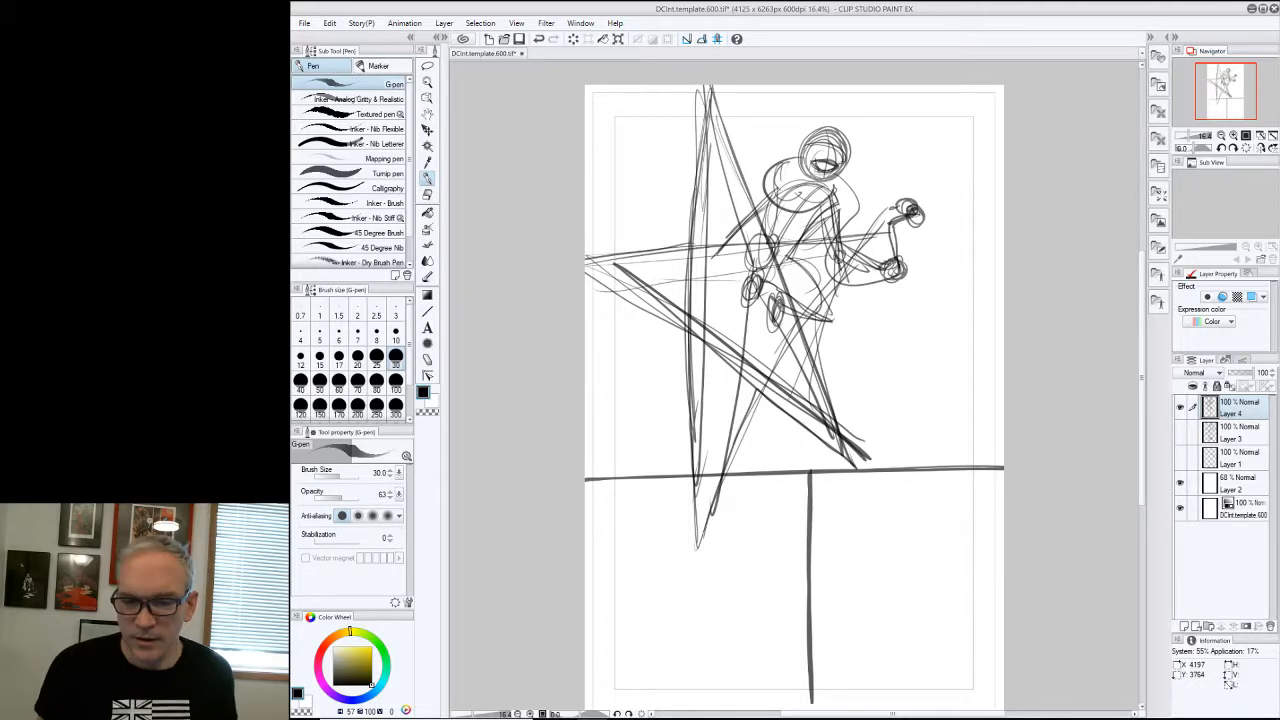
Add spiky hair to the figure's head and strengthen the shoulder, torso and arm lines
mouse_move(804, 132)
left_mouse_down()
mouse_move(886, 130)
mouse_move(850, 156)
left_mouse_up()
mouse_move(764, 198)
left_mouse_down()
mouse_move(844, 188)
mouse_move(736, 226)
mouse_move(774, 190)
left_mouse_up()
mouse_move(774, 190)
left_mouse_down()
mouse_move(843, 188)
mouse_move(836, 253)
left_mouse_up()
left_click_drag(823, 199, 834, 259)
mouse_move(836, 208)
left_mouse_down()
mouse_move(846, 254)
mouse_move(786, 259)
left_mouse_up()
left_click_drag(815, 209, 786, 264)
left_click_drag(777, 193, 760, 243)
left_click_drag(777, 190, 760, 239)
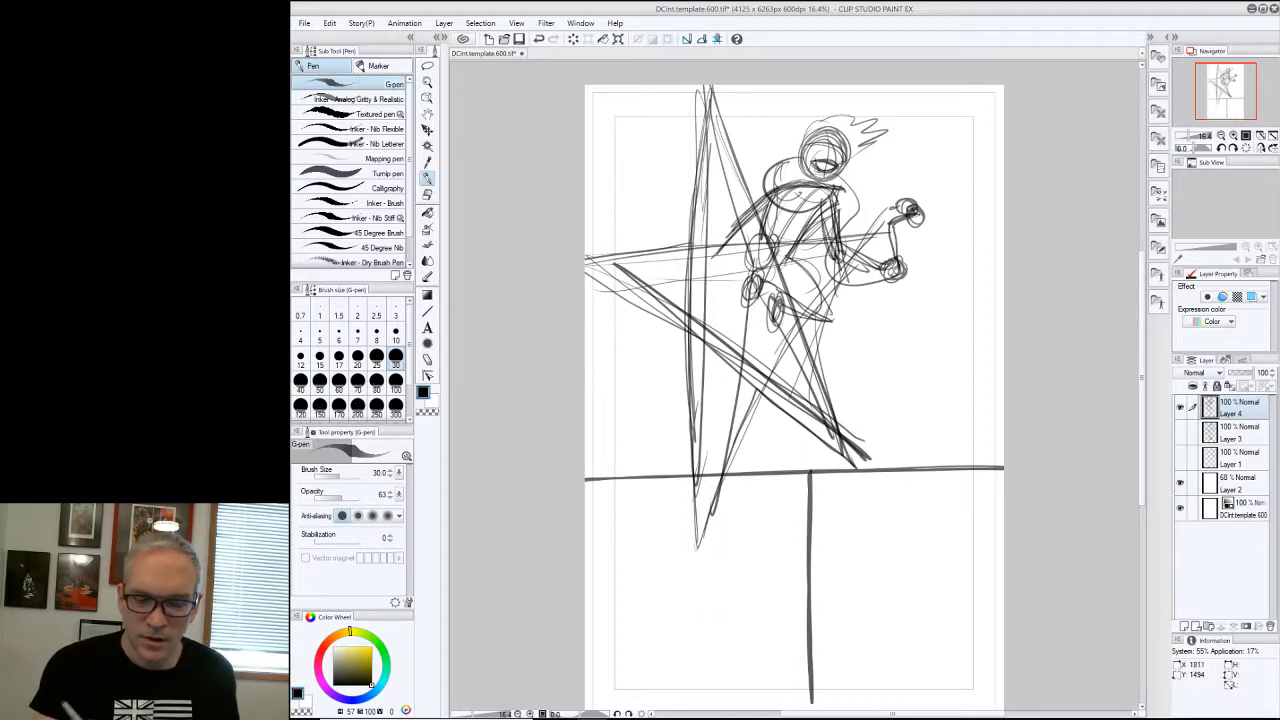
Firm up the figure's folded leg and darken the rounded shapes at the hip and foot
mouse_move(819, 209)
left_mouse_down()
mouse_move(787, 260)
mouse_move(836, 318)
left_mouse_up()
left_click_drag(768, 276, 820, 318)
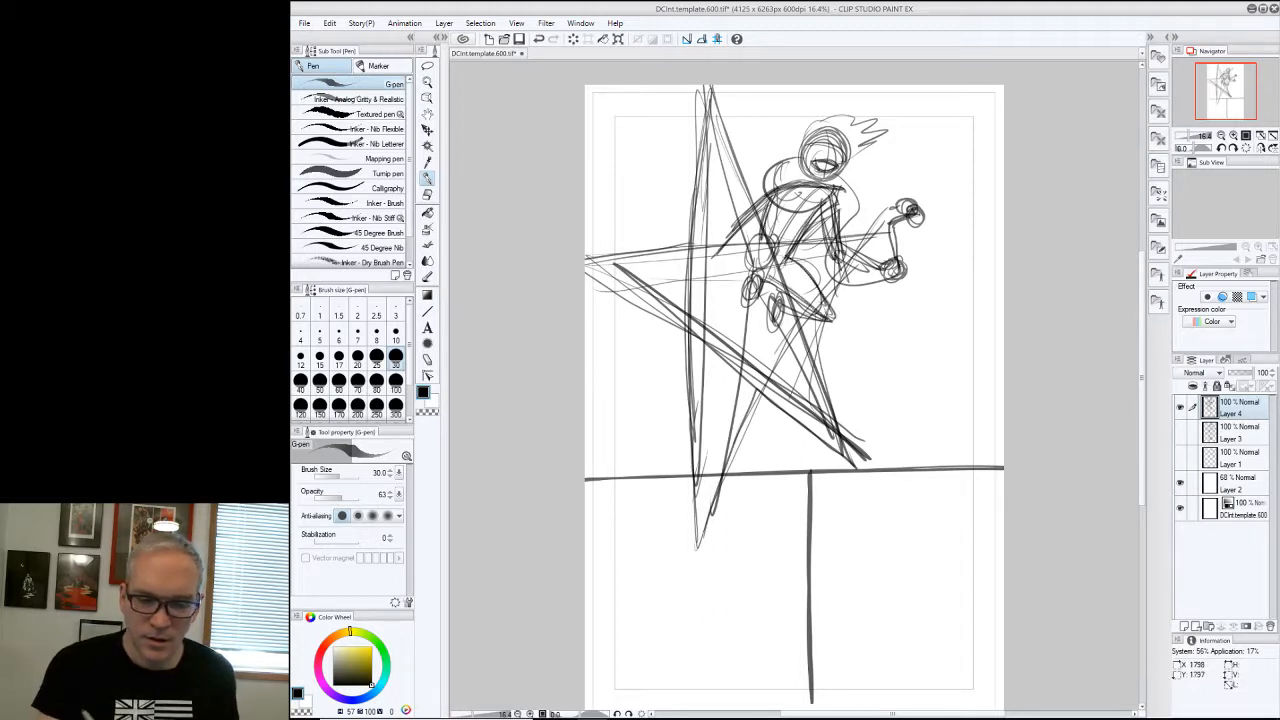
mouse_move(776, 232)
left_mouse_down()
mouse_move(742, 268)
mouse_move(768, 266)
left_mouse_up()
left_click_drag(745, 246, 748, 300)
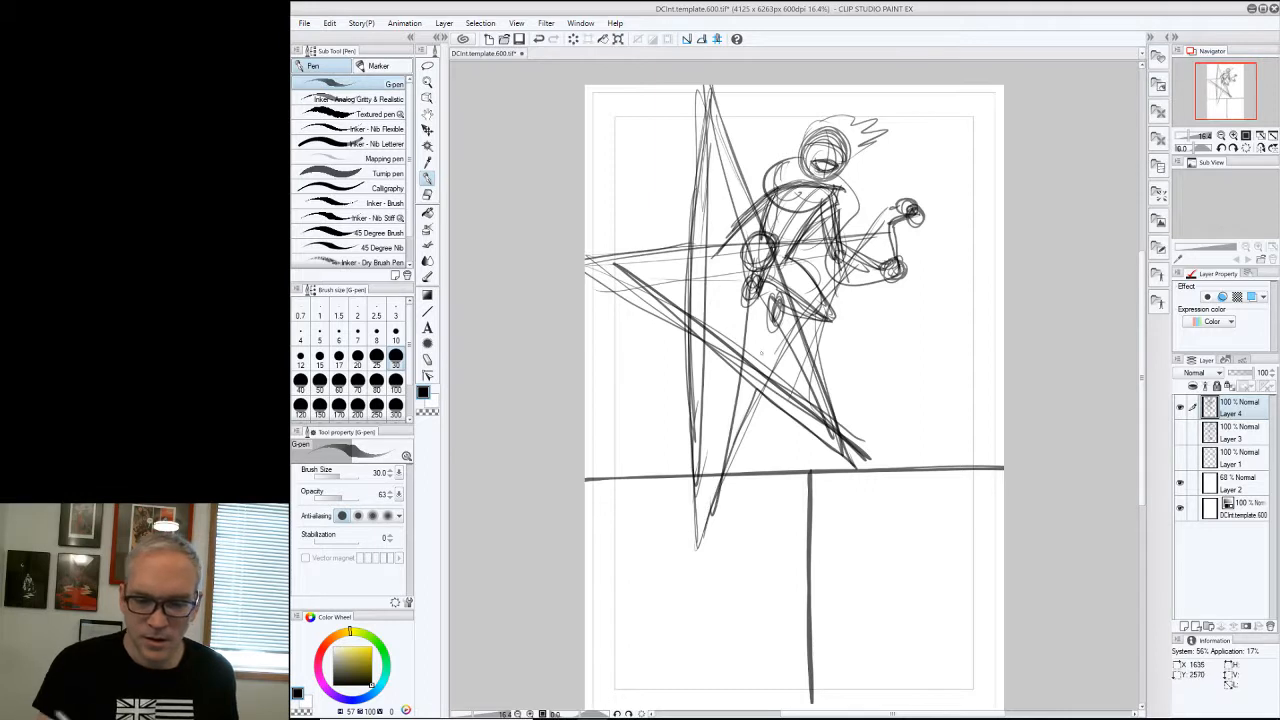
Review the written panel notes and the earlier page layout against the current layout sketch
left_click_drag(1141, 448, 1140, 498)
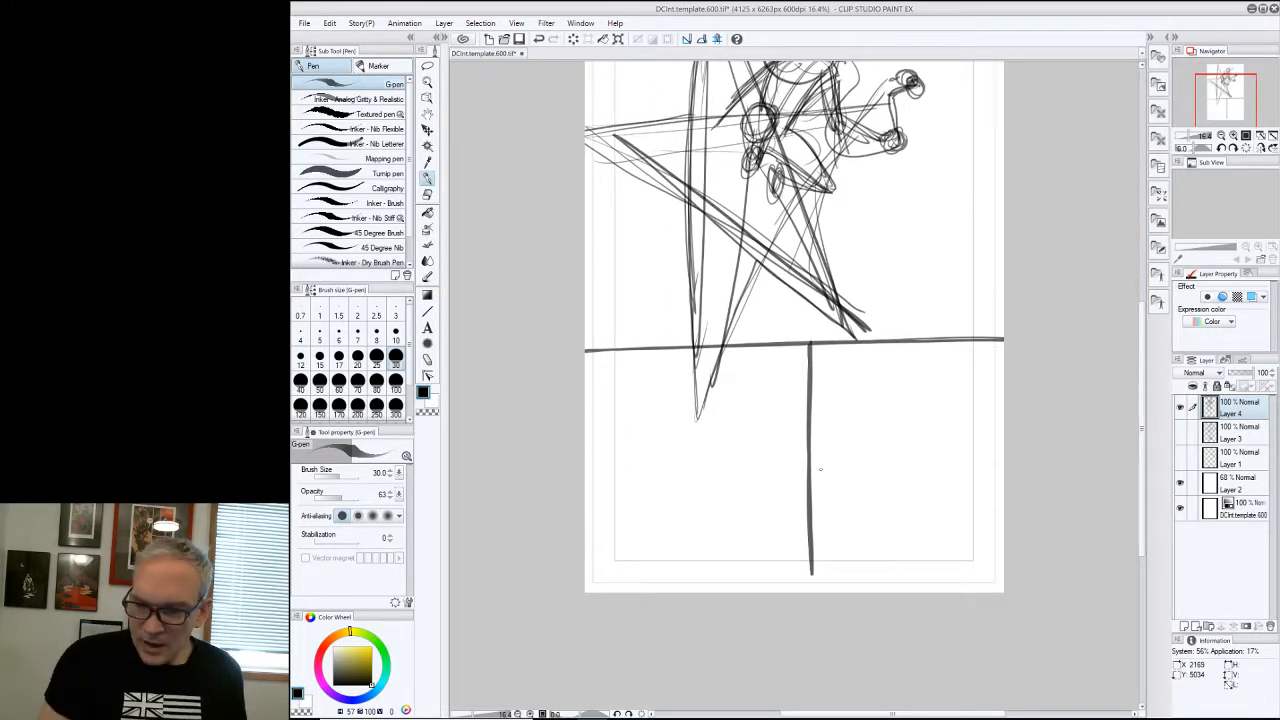
left_click(1180, 408)
left_click(1180, 408)
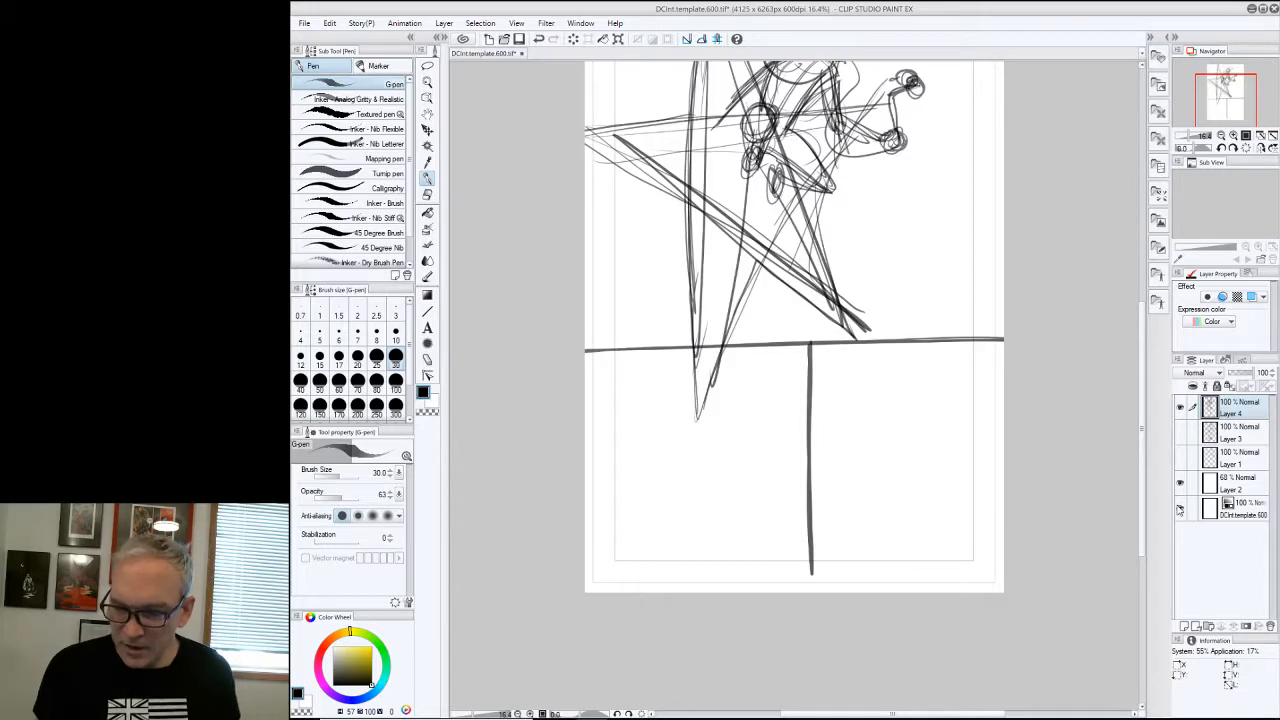
left_click(1180, 408)
left_click(1180, 433)
left_click(1180, 433)
left_click(1180, 408)
left_click(1180, 459)
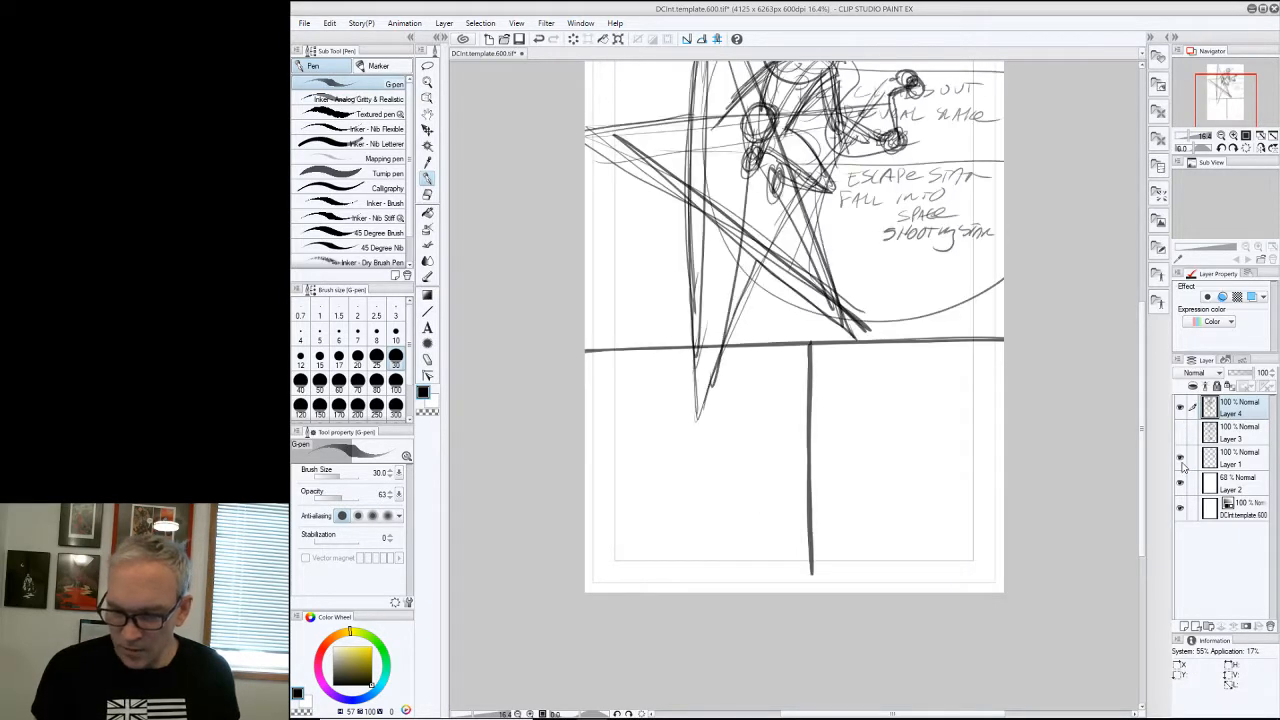
left_click(1180, 408)
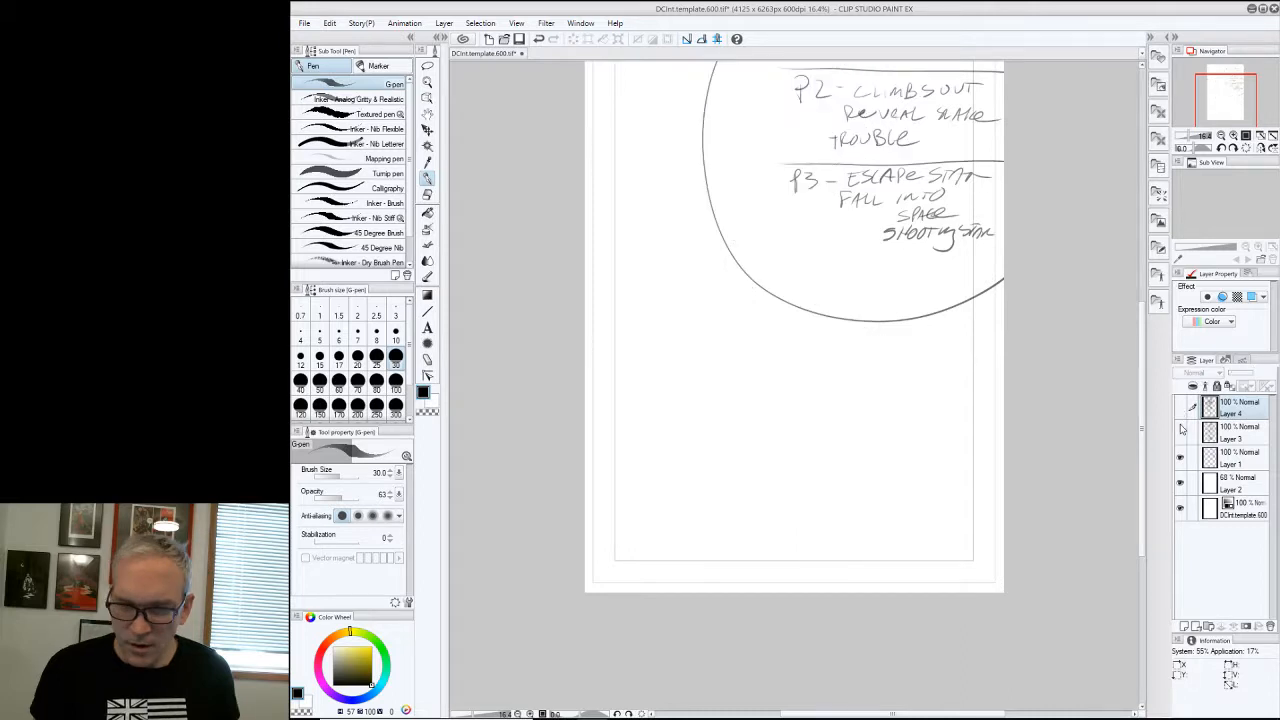
left_click(1180, 431)
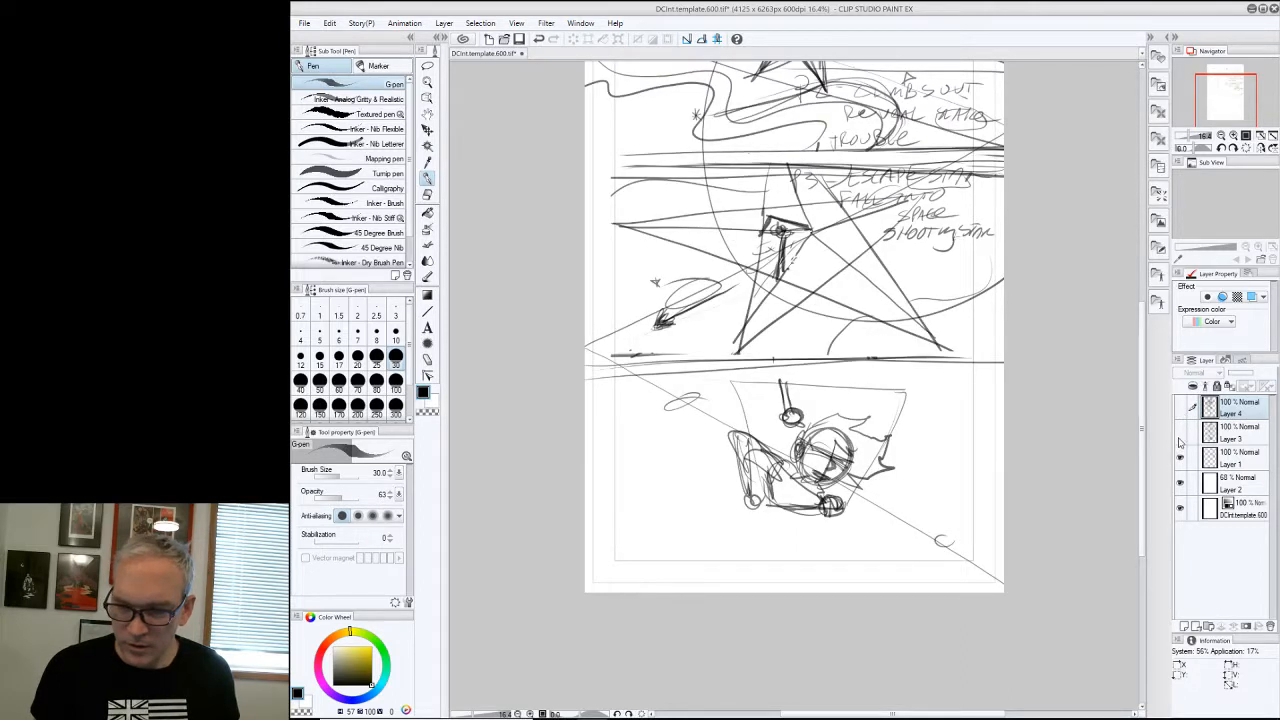
left_click(1180, 437)
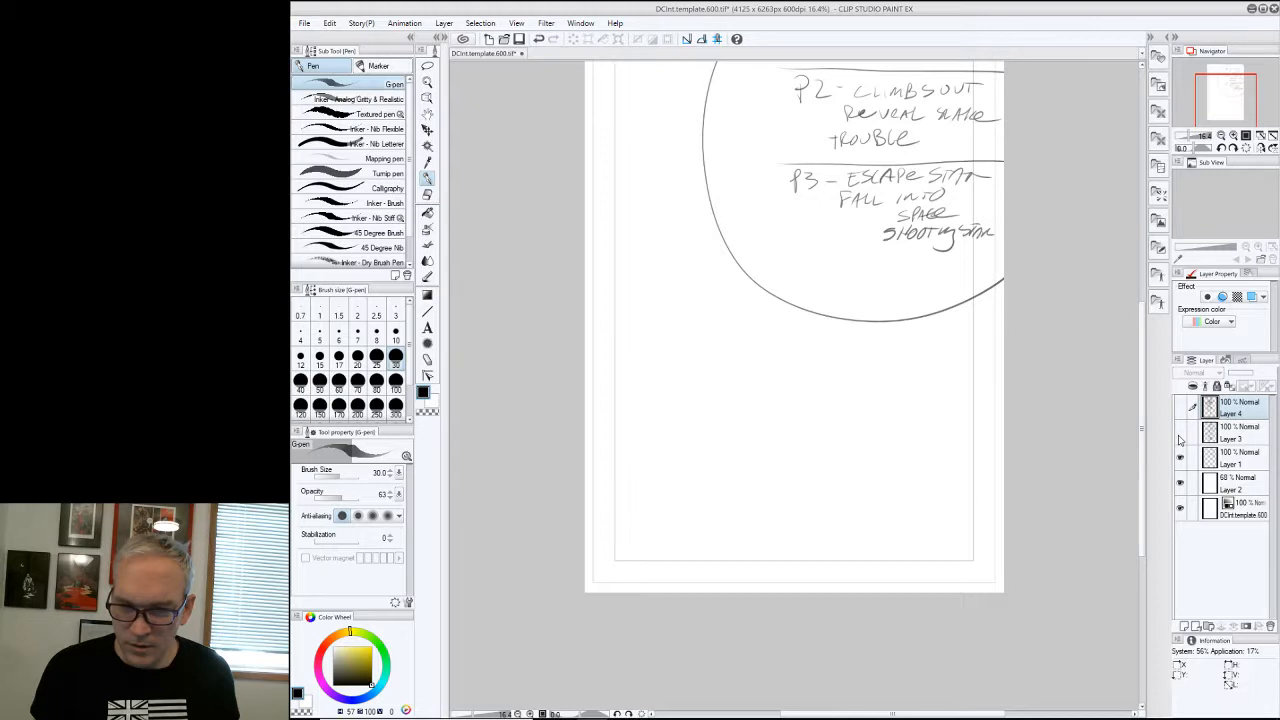
left_click(1180, 408)
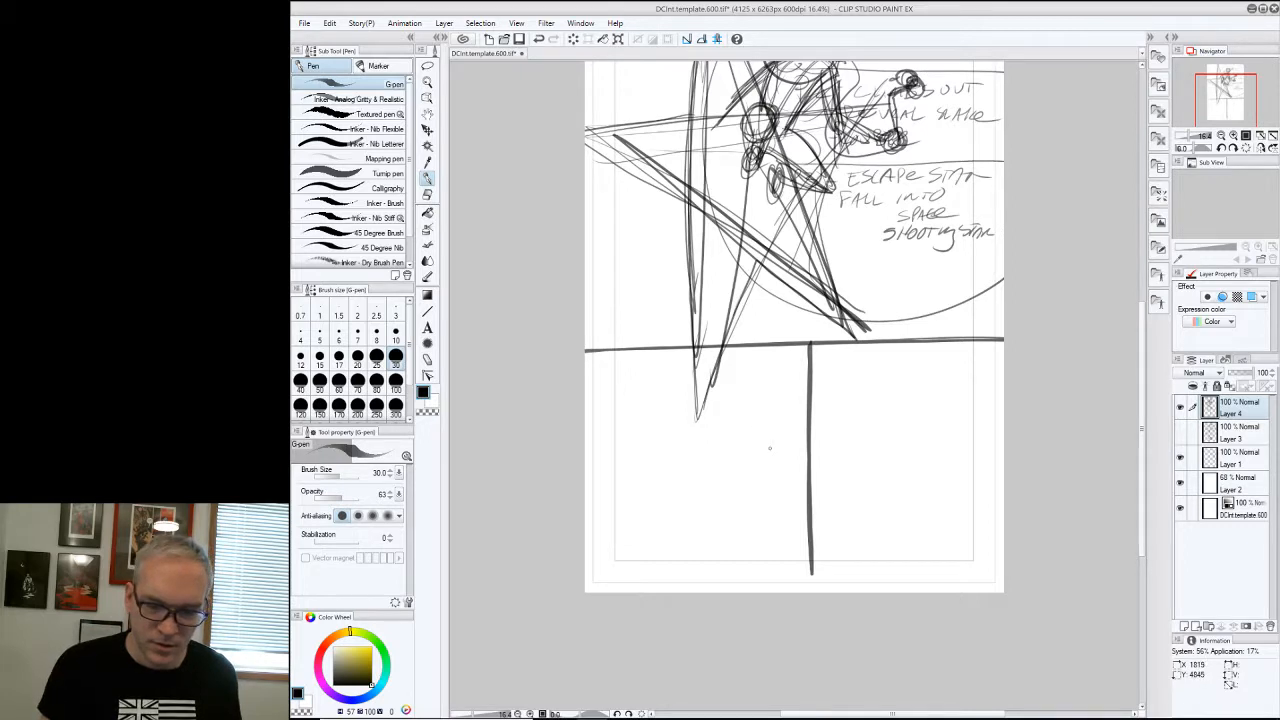
Draw a round head in the lower-left panel and hide the written panel notes
left_click_drag(770, 432, 742, 440)
left_click_drag(1143, 377, 1144, 322)
left_click(1180, 458)
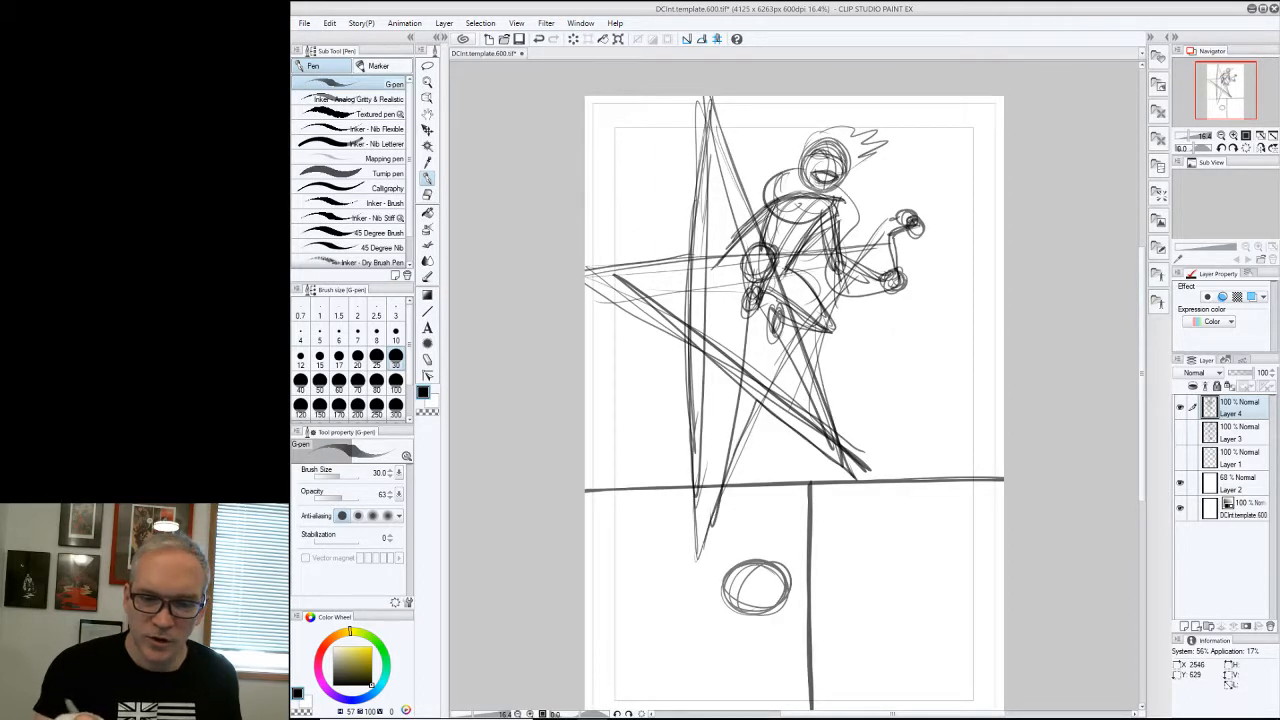
left_click_drag(1143, 356, 1143, 414)
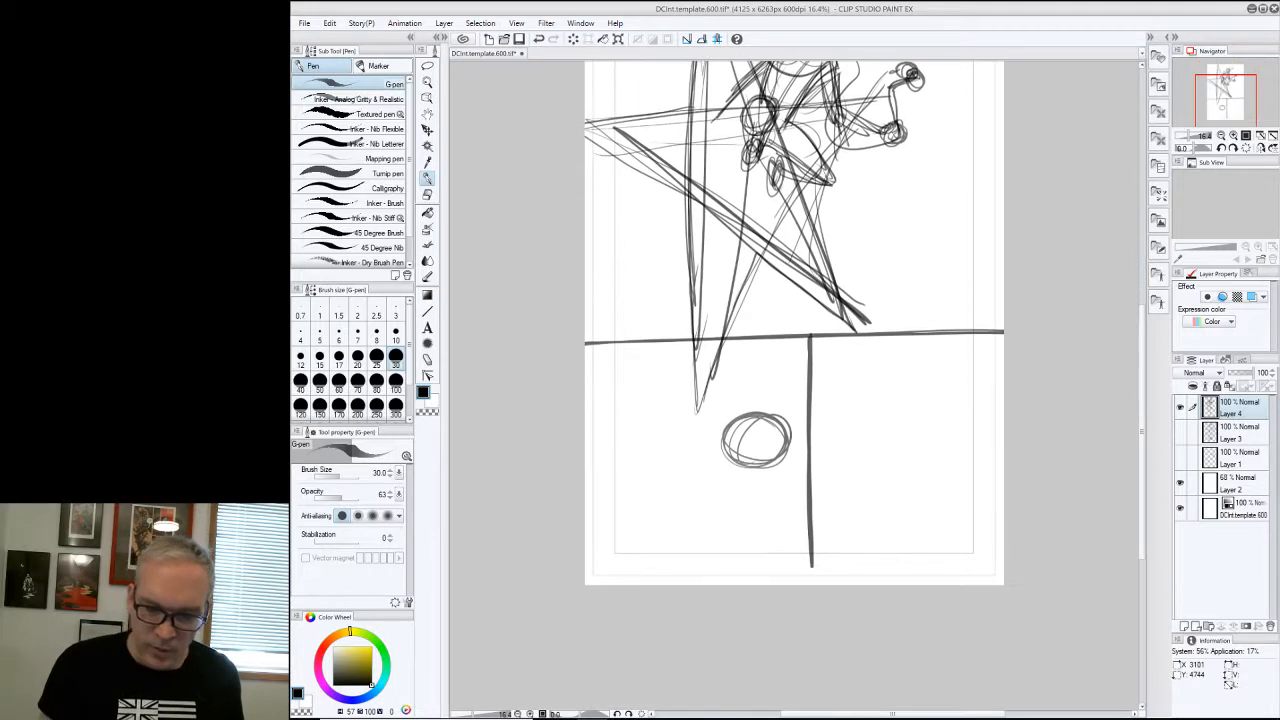
Add a small circle and side details to the head, with a slanted body running down toward the panel's lower-left area
mouse_move(781, 437)
left_mouse_down()
mouse_move(760, 446)
mouse_move(792, 438)
mouse_move(729, 443)
mouse_move(788, 455)
left_mouse_up()
mouse_move(808, 434)
left_mouse_down()
mouse_move(793, 429)
mouse_move(814, 441)
left_mouse_up()
mouse_move(785, 454)
left_mouse_down()
mouse_move(810, 459)
mouse_move(777, 503)
mouse_move(806, 478)
left_mouse_up()
mouse_move(803, 458)
left_mouse_down()
mouse_move(745, 515)
mouse_move(711, 528)
left_mouse_up()
left_click_drag(814, 490, 710, 560)
left_click_drag(752, 498, 676, 550)
Sketch scribbled rounded forms at the end of the slanted body, along the lower edge of the page
mouse_move(676, 550)
left_mouse_down()
mouse_move(680, 584)
mouse_move(720, 586)
left_mouse_up()
mouse_move(690, 550)
left_mouse_down()
mouse_move(676, 584)
mouse_move(730, 586)
mouse_move(748, 558)
mouse_move(746, 584)
mouse_move(762, 584)
mouse_move(680, 562)
left_mouse_up()
mouse_move(710, 558)
left_mouse_down()
mouse_move(658, 584)
mouse_move(727, 571)
left_mouse_up()
left_click_drag(732, 546, 758, 584)
mouse_move(748, 550)
left_mouse_down()
mouse_move(752, 584)
mouse_move(733, 584)
left_mouse_up()
left_click_drag(738, 547, 762, 584)
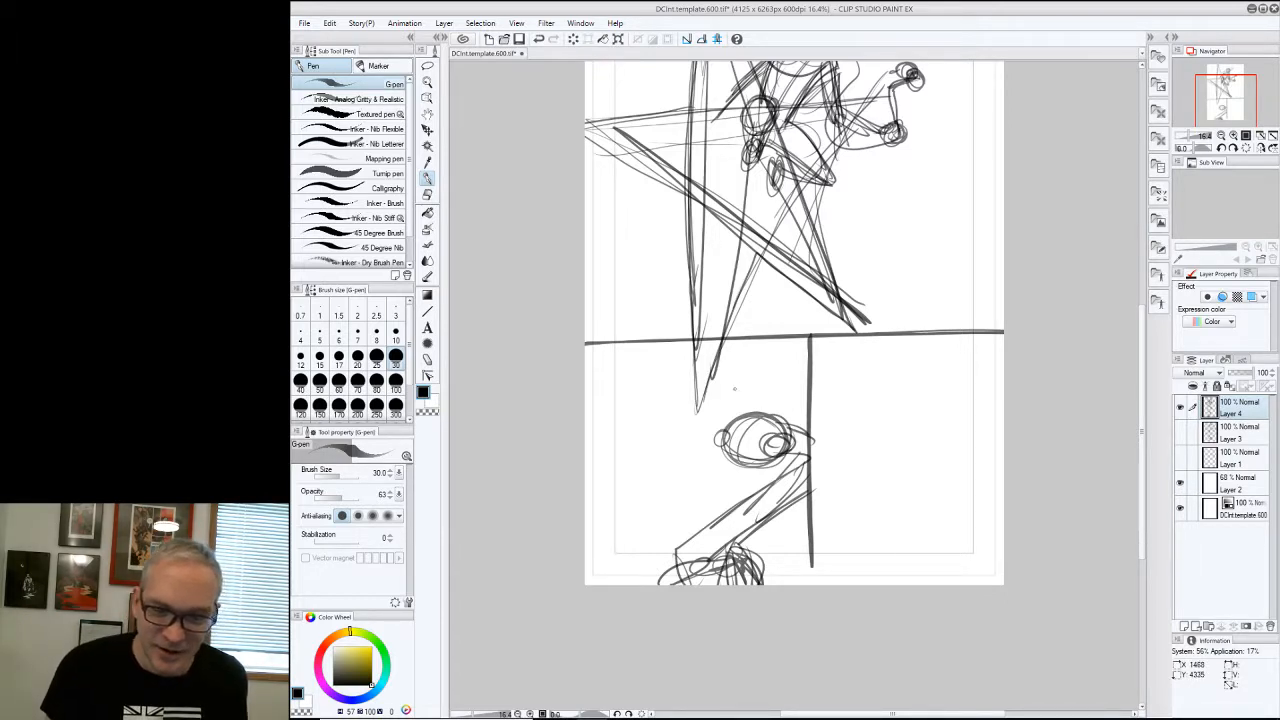
Letter the dialogue "HEY ISN'T THIS GREAT" with a pointer line beside the figure's head in the large top panel
scroll(735, 388, "up", 5)
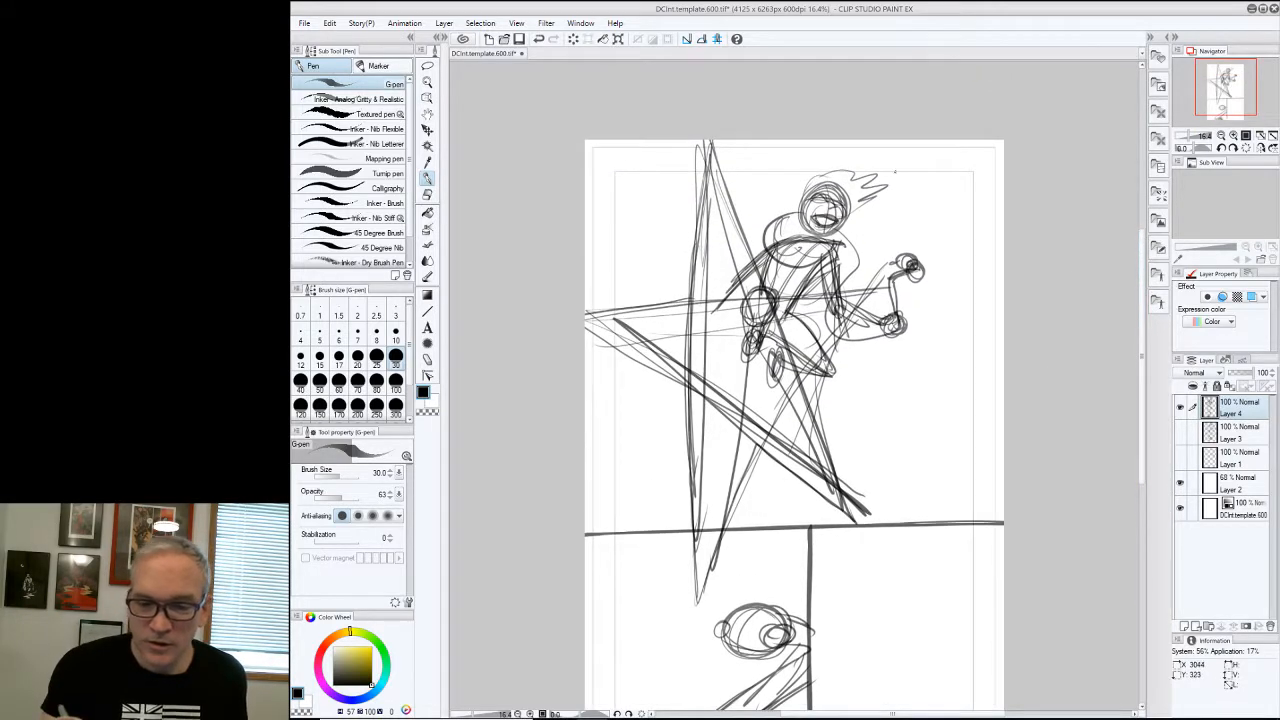
left_click_drag(896, 172, 911, 167)
left_click_drag(919, 156, 924, 160)
mouse_move(922, 162)
left_mouse_down()
mouse_move(947, 172)
mouse_move(922, 186)
left_mouse_up()
left_click_drag(917, 187, 927, 193)
mouse_move(927, 188)
left_mouse_down()
mouse_move(942, 186)
mouse_move(916, 209)
mouse_move(957, 200)
left_mouse_up()
left_click_drag(954, 195, 971, 192)
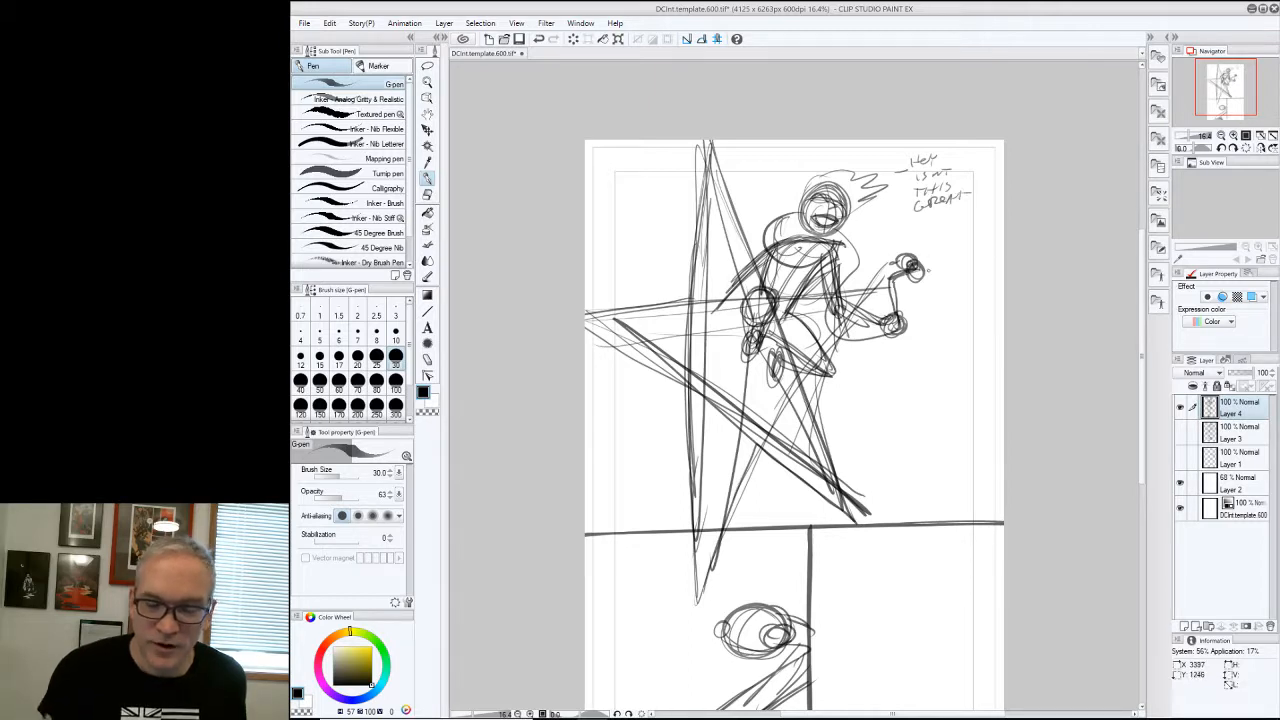
Letter the reply "I'M NOT SO SURE" beside the small character on the figure's raised hand
mouse_move(934, 294)
left_mouse_down()
mouse_move(950, 293)
mouse_move(923, 310)
mouse_move(933, 303)
left_mouse_up()
left_click_drag(938, 304, 919, 323)
left_click_drag(935, 317, 915, 345)
left_click_drag(929, 333, 951, 333)
left_click_drag(962, 335, 958, 345)
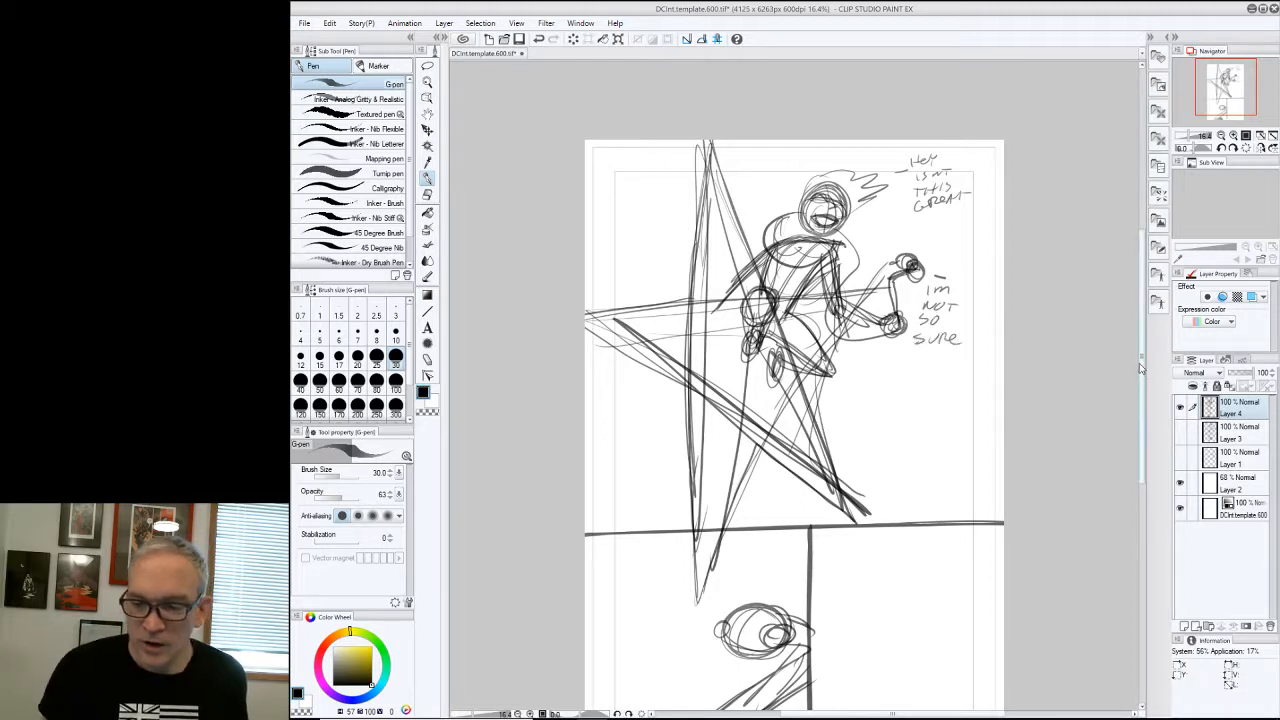
Letter the dialogue "I THINK WE'RE BEING FOLLOWED" beside the head in the lower-left panel
left_click_drag(1146, 371, 1142, 402)
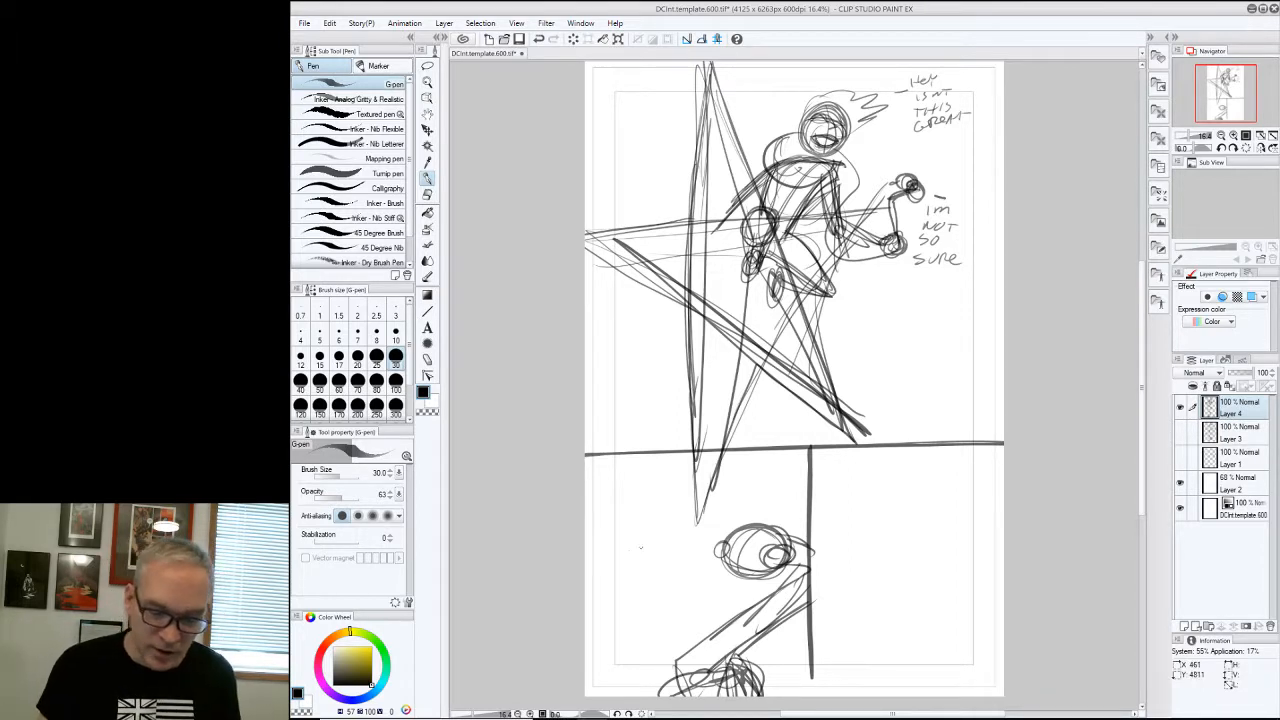
mouse_move(640, 547)
left_mouse_down()
mouse_move(642, 563)
mouse_move(695, 548)
left_mouse_up()
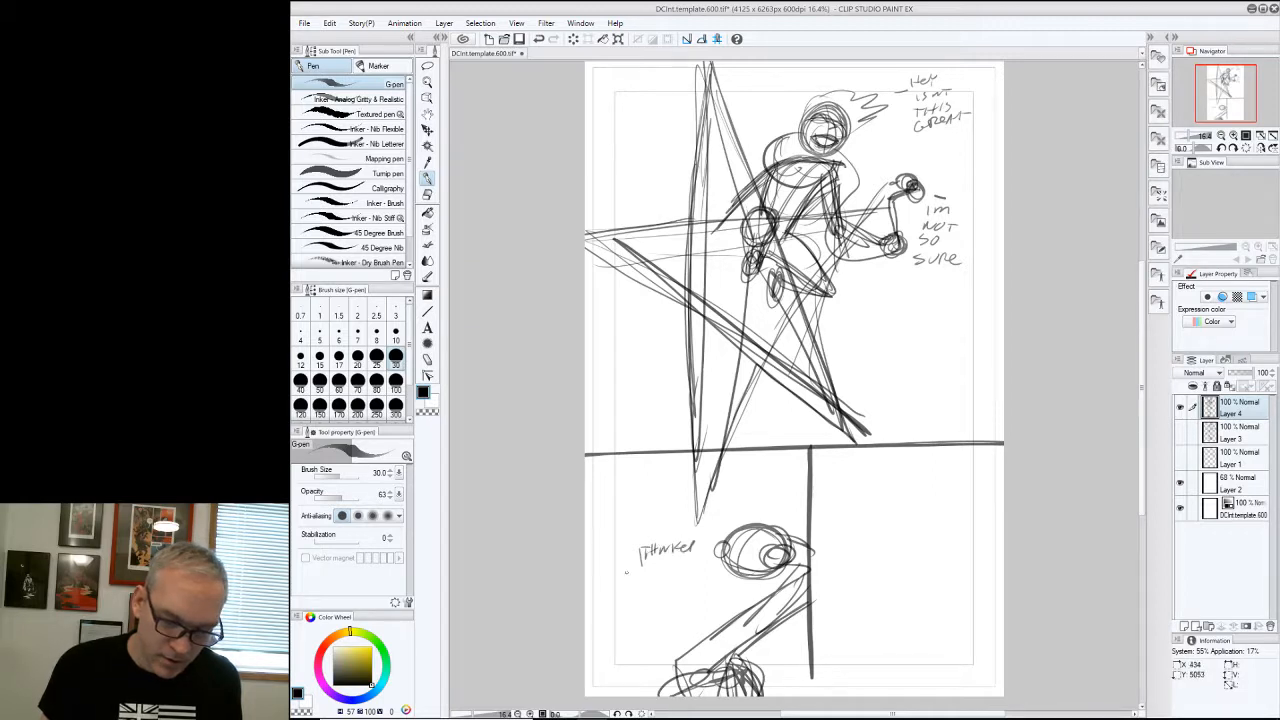
left_click_drag(626, 572, 677, 576)
mouse_move(630, 588)
left_mouse_down()
mouse_move(680, 600)
mouse_move(636, 621)
mouse_move(665, 619)
left_mouse_up()
left_click_drag(674, 606, 696, 612)
left_click_drag(698, 606, 714, 596)
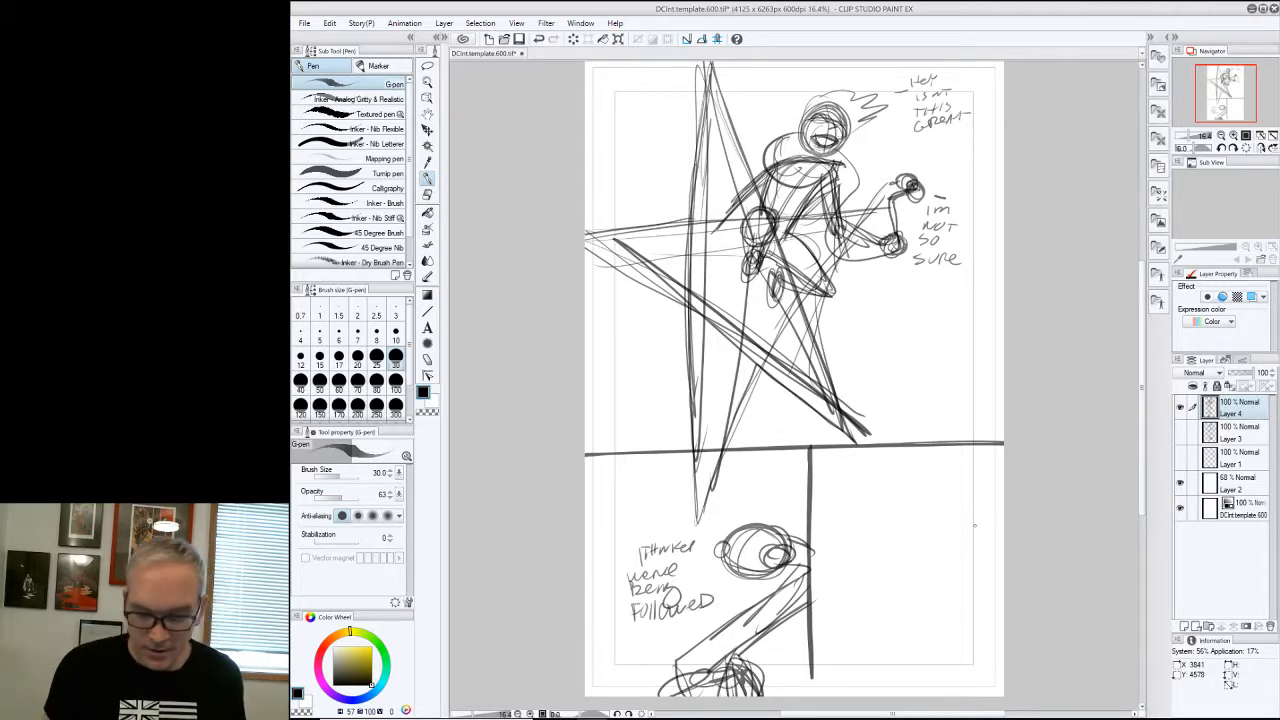
Sketch a large round head in the lower-right panel with a small oval overlapping its lower side and a curved eye guideline
left_click_drag(1142, 431, 1142, 497)
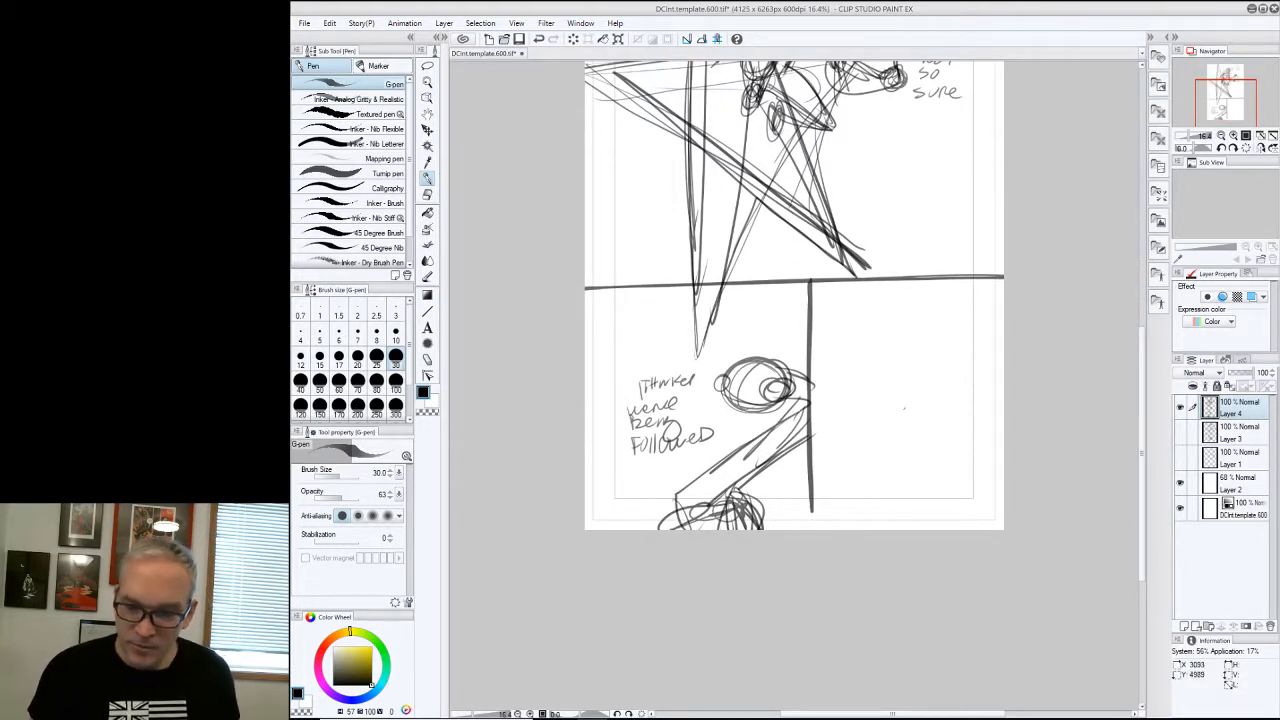
left_click_drag(925, 374, 948, 362)
left_click_drag(930, 458, 934, 478)
left_click_drag(866, 400, 932, 437)
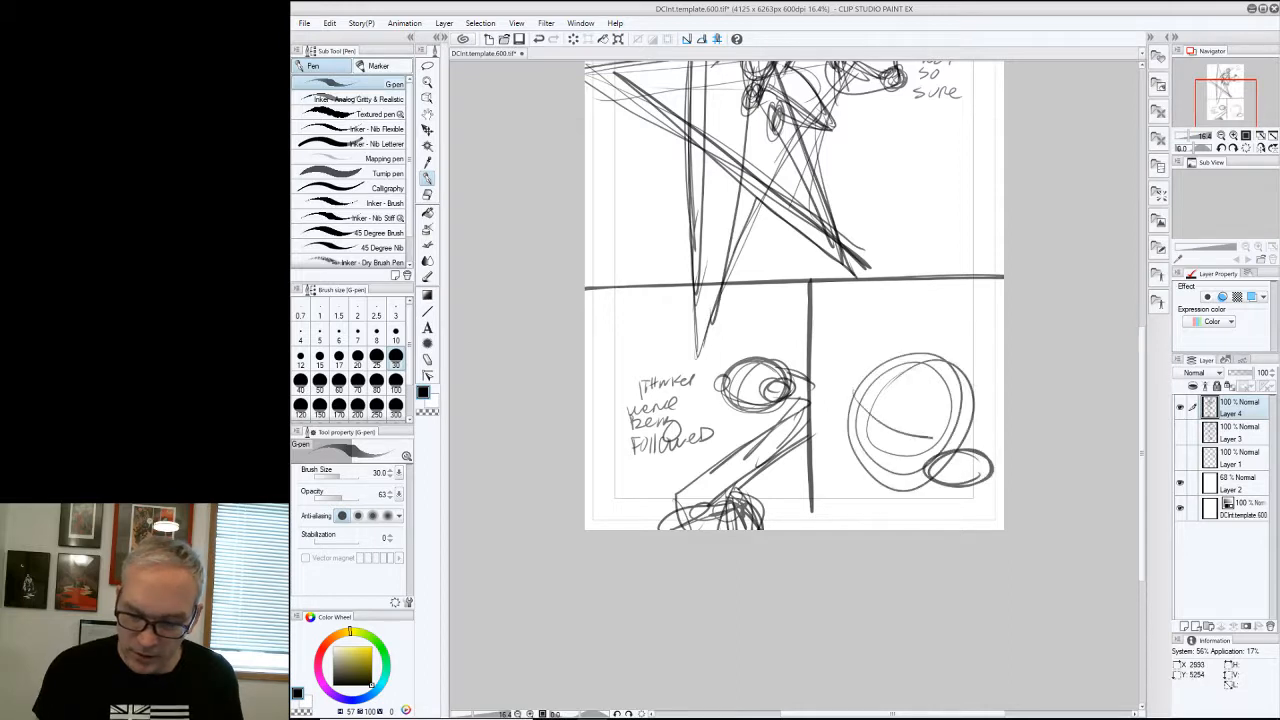
left_click_drag(853, 397, 965, 447)
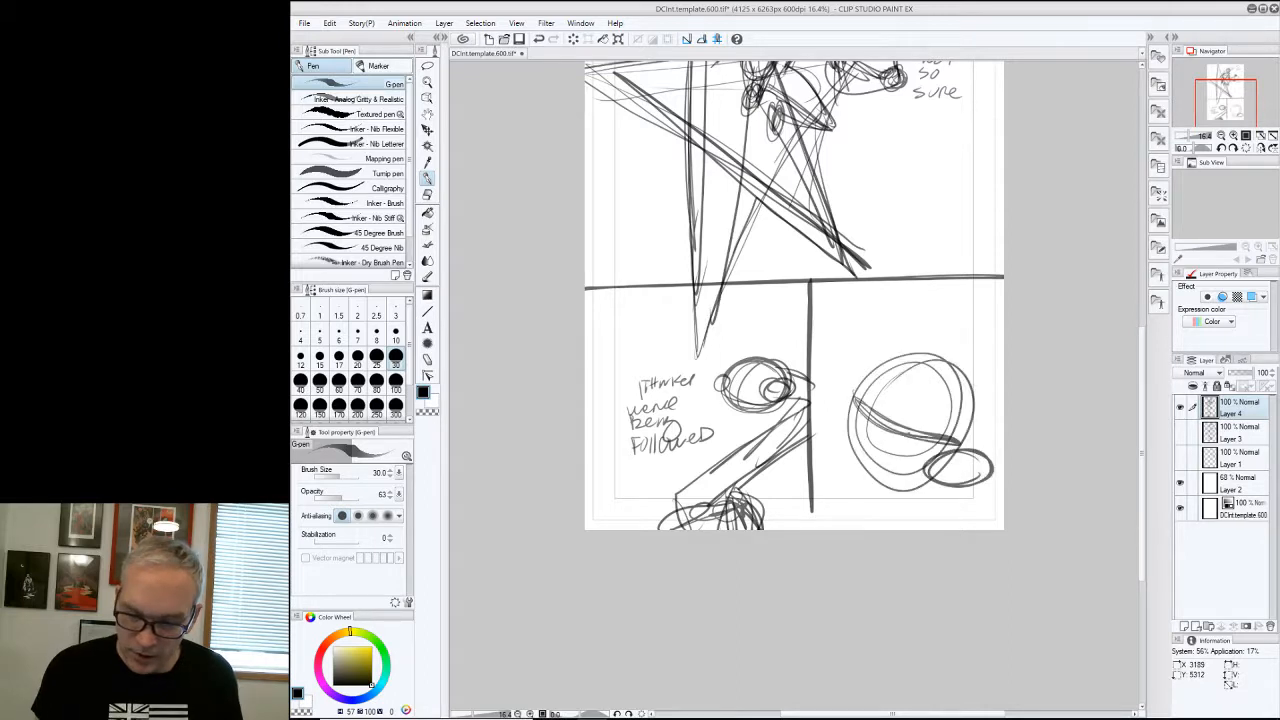
Add shoulder lines, eyes and swept hair strokes to the large head in the lower-right panel
left_click_drag(866, 432, 785, 470)
left_click_drag(848, 445, 855, 520)
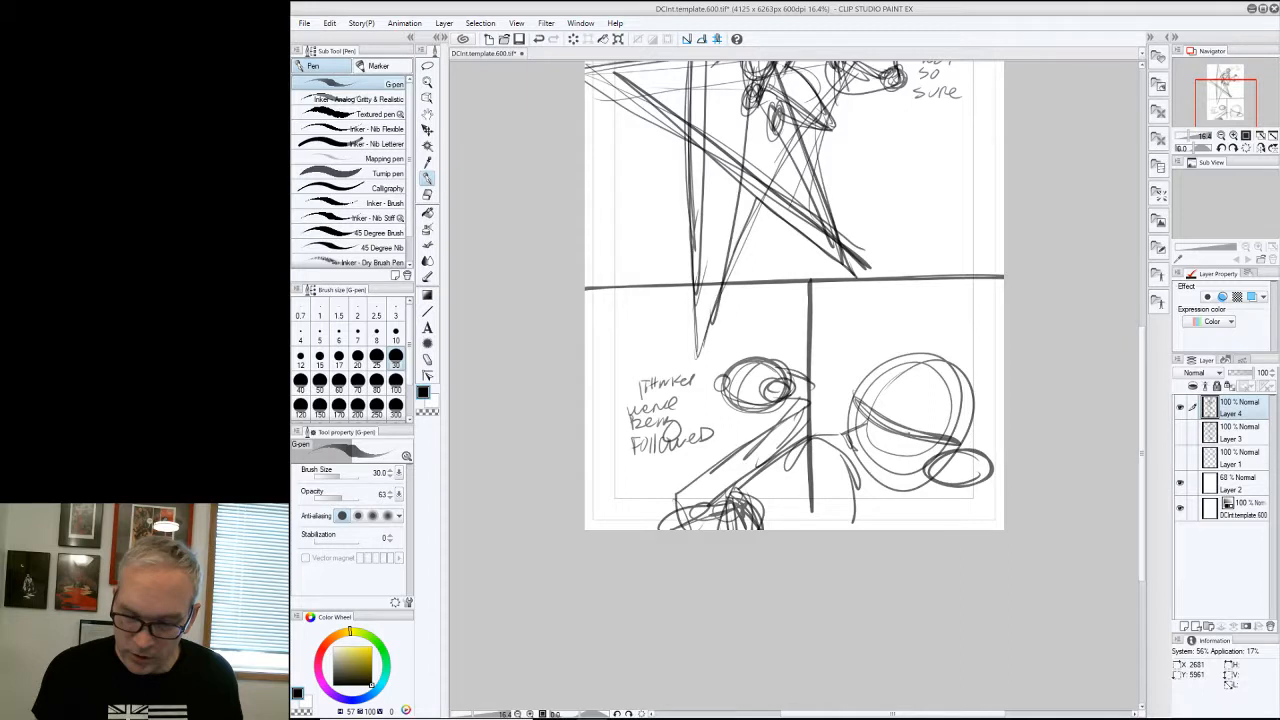
mouse_move(920, 446)
left_mouse_down()
mouse_move(846, 490)
mouse_move(852, 476)
left_mouse_up()
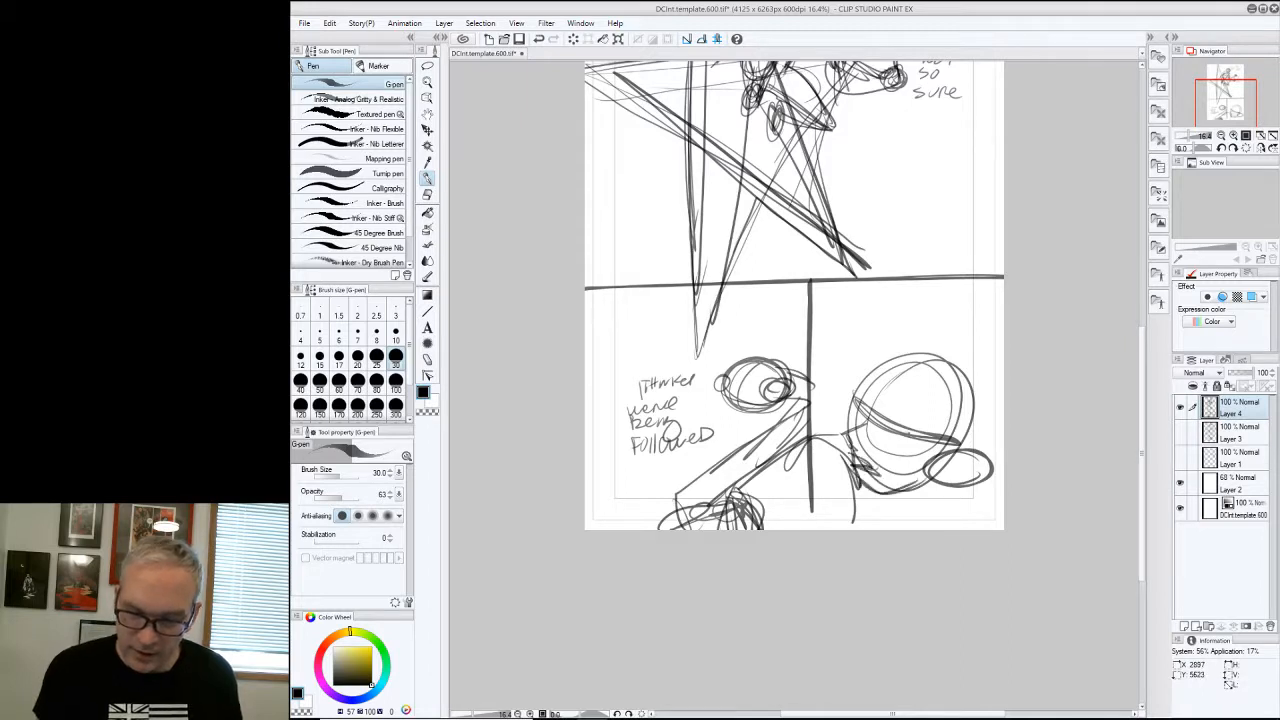
mouse_move(866, 404)
left_mouse_down()
mouse_move(850, 420)
mouse_move(917, 433)
mouse_move(887, 442)
mouse_move(847, 427)
mouse_move(914, 438)
mouse_move(845, 422)
left_mouse_up()
mouse_move(890, 356)
left_mouse_down()
mouse_move(878, 384)
mouse_move(958, 357)
mouse_move(998, 311)
left_mouse_up()
Letter the dialogue "I THINK YOU'RE RIGHT" above the large head and detail the small oval beside it
left_click_drag(838, 302, 842, 318)
mouse_move(872, 296)
left_mouse_down()
mouse_move(872, 310)
mouse_move(886, 292)
left_mouse_up()
left_click_drag(880, 290, 898, 306)
left_click_drag(904, 294, 926, 300)
left_click_drag(940, 288, 984, 292)
mouse_move(838, 320)
left_mouse_down()
mouse_move(840, 338)
mouse_move(886, 314)
mouse_move(906, 319)
left_mouse_up()
mouse_move(913, 308)
left_mouse_down()
mouse_move(912, 324)
mouse_move(935, 308)
left_mouse_up()
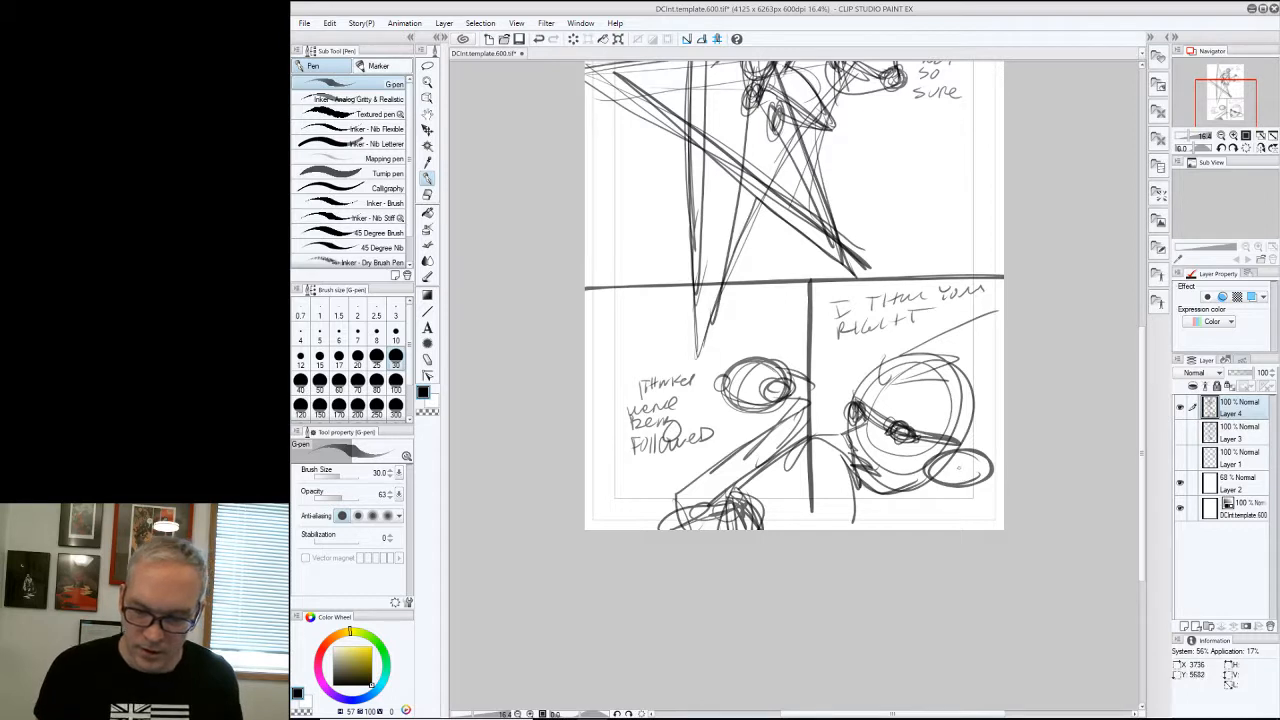
left_click_drag(978, 462, 959, 461)
Hide the finished layout sketch, check the written panel notes and hide them as well to clear the page
left_click_drag(1146, 448, 1133, 383)
left_click(1180, 406)
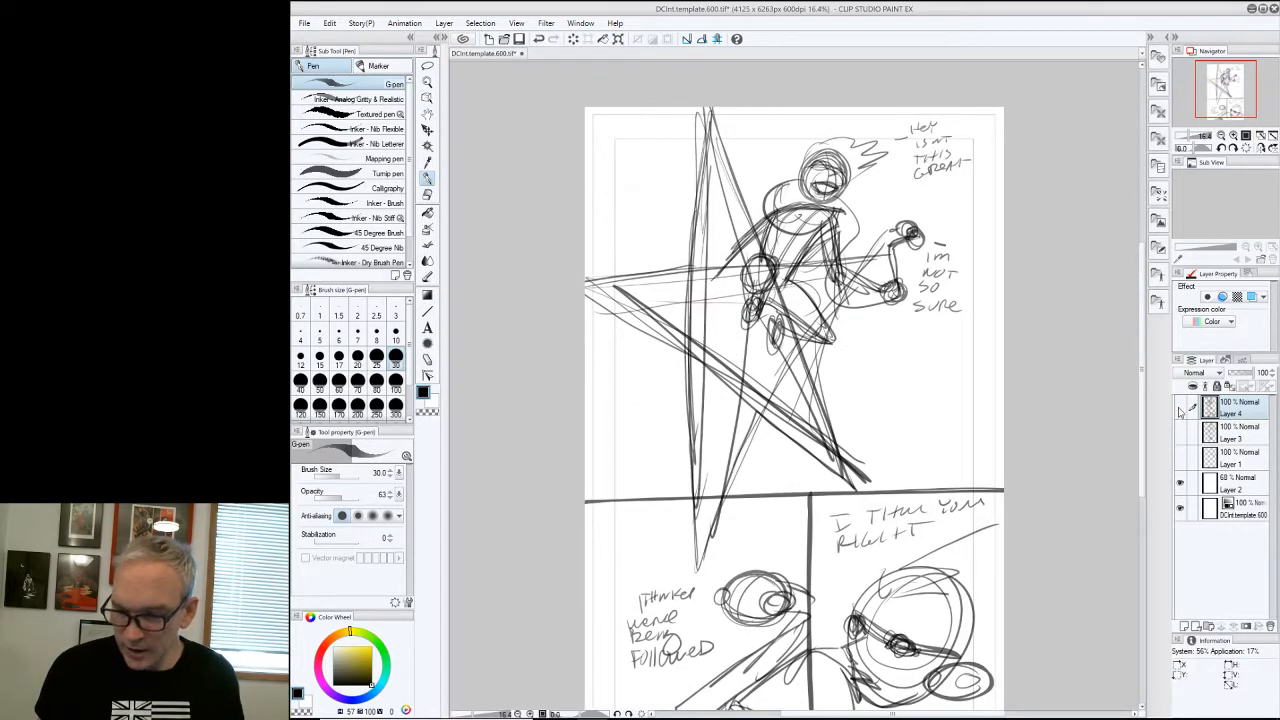
left_click(1181, 458)
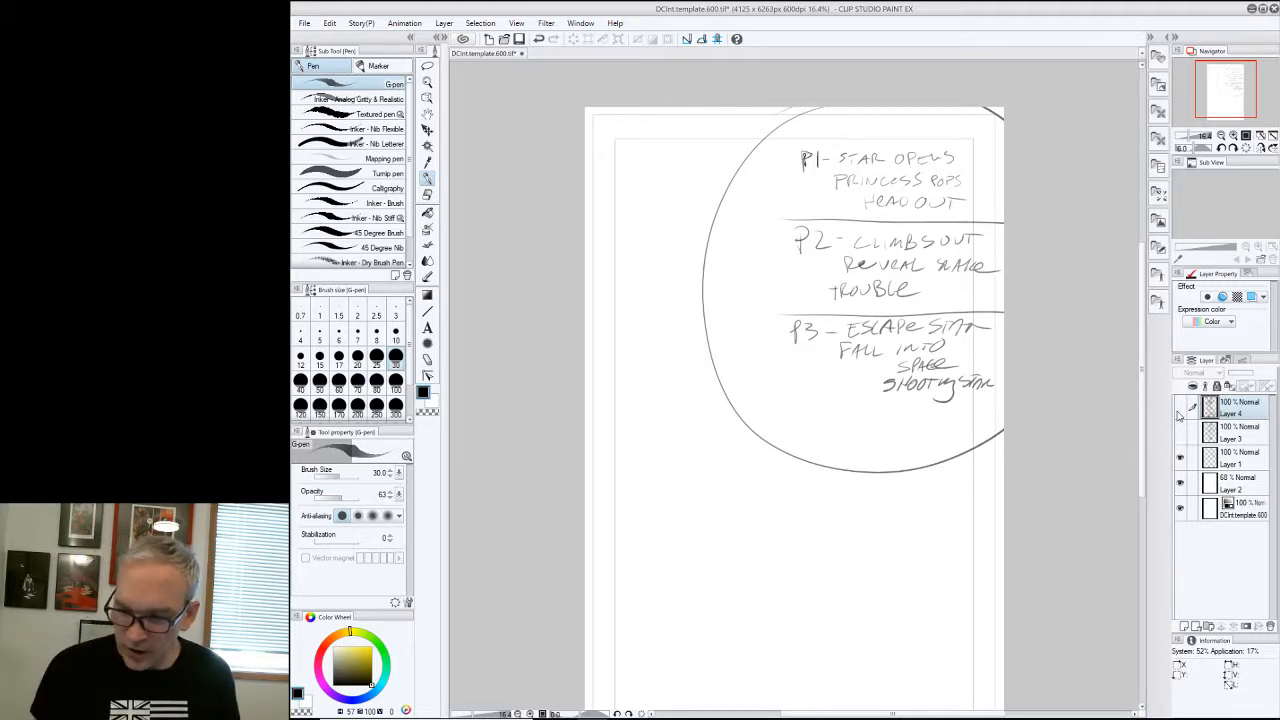
left_click(1180, 460)
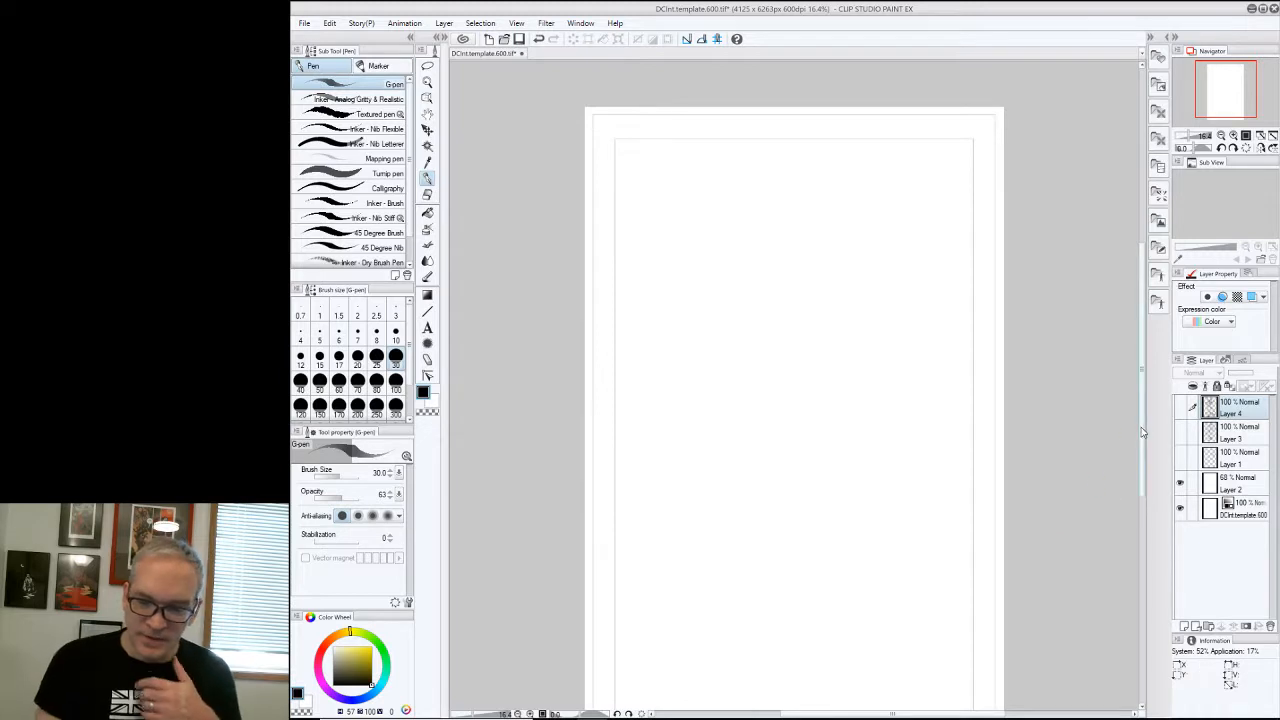
Add a new layer and divide the page into three tall columns with two rough vertical lines
scroll(1141, 448, "down", 2)
left_click_drag(1140, 451, 1143, 444)
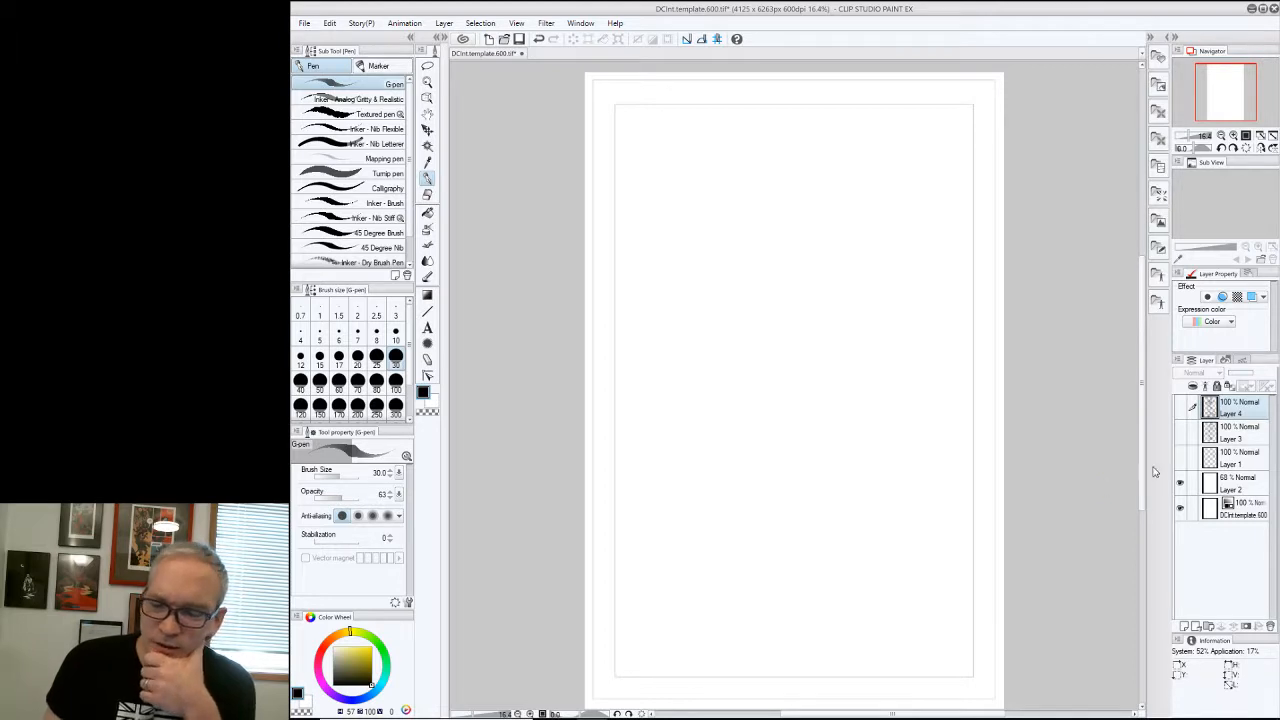
left_click_drag(1142, 478, 1141, 478)
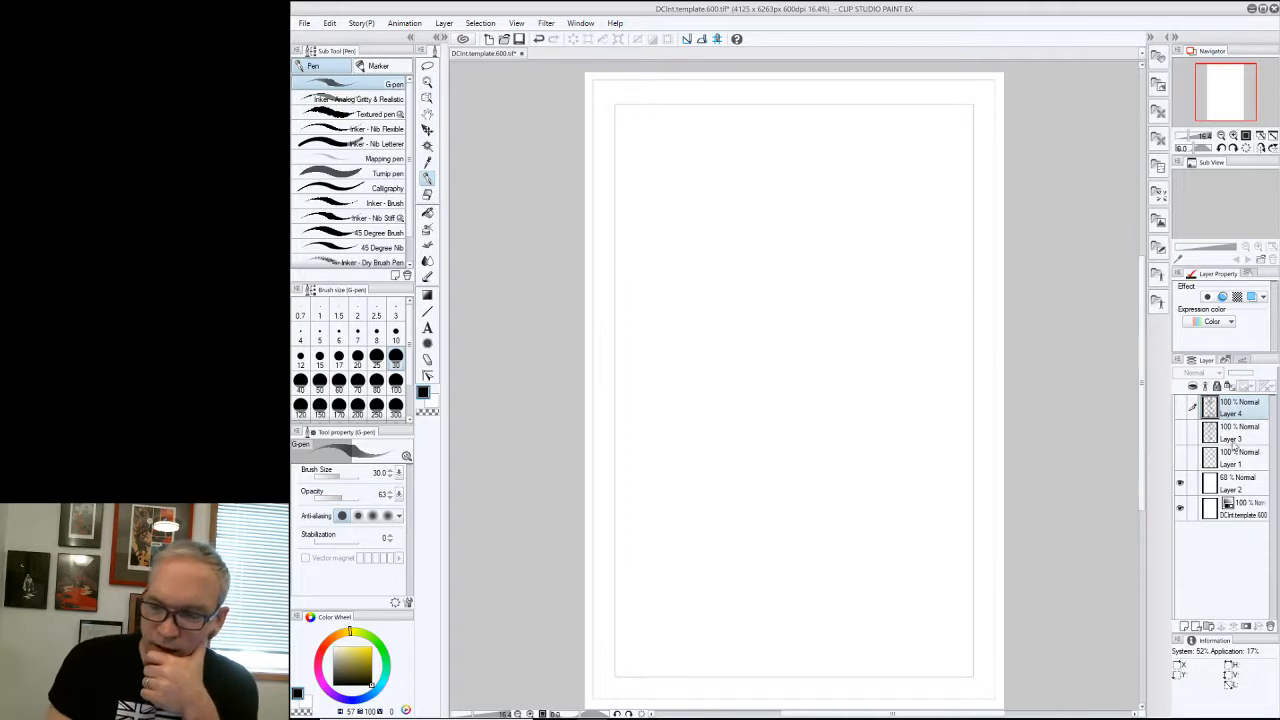
left_click(1182, 627)
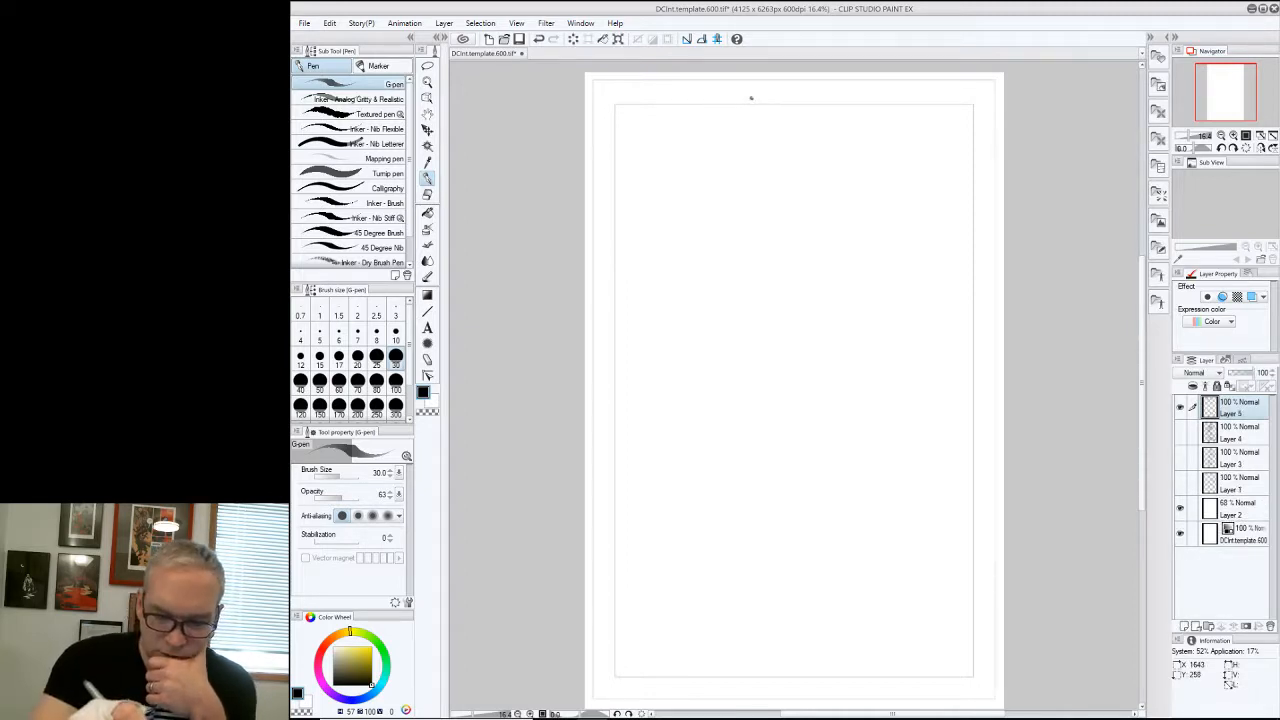
mouse_move(751, 98)
left_mouse_down()
mouse_move(744, 685)
mouse_move(755, 455)
mouse_move(743, 90)
left_mouse_up()
left_click_drag(867, 95, 856, 698)
left_click_drag(862, 558, 875, 85)
left_click_drag(750, 102, 745, 702)
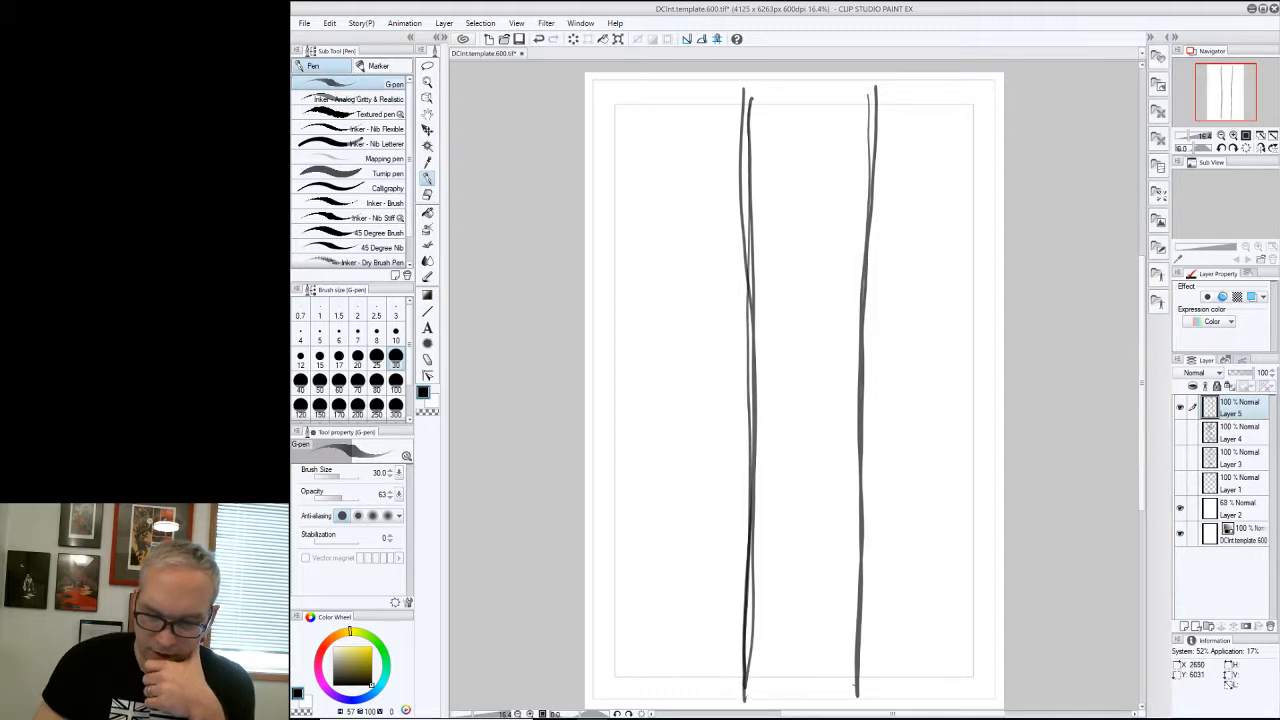
left_click_drag(856, 686, 870, 86)
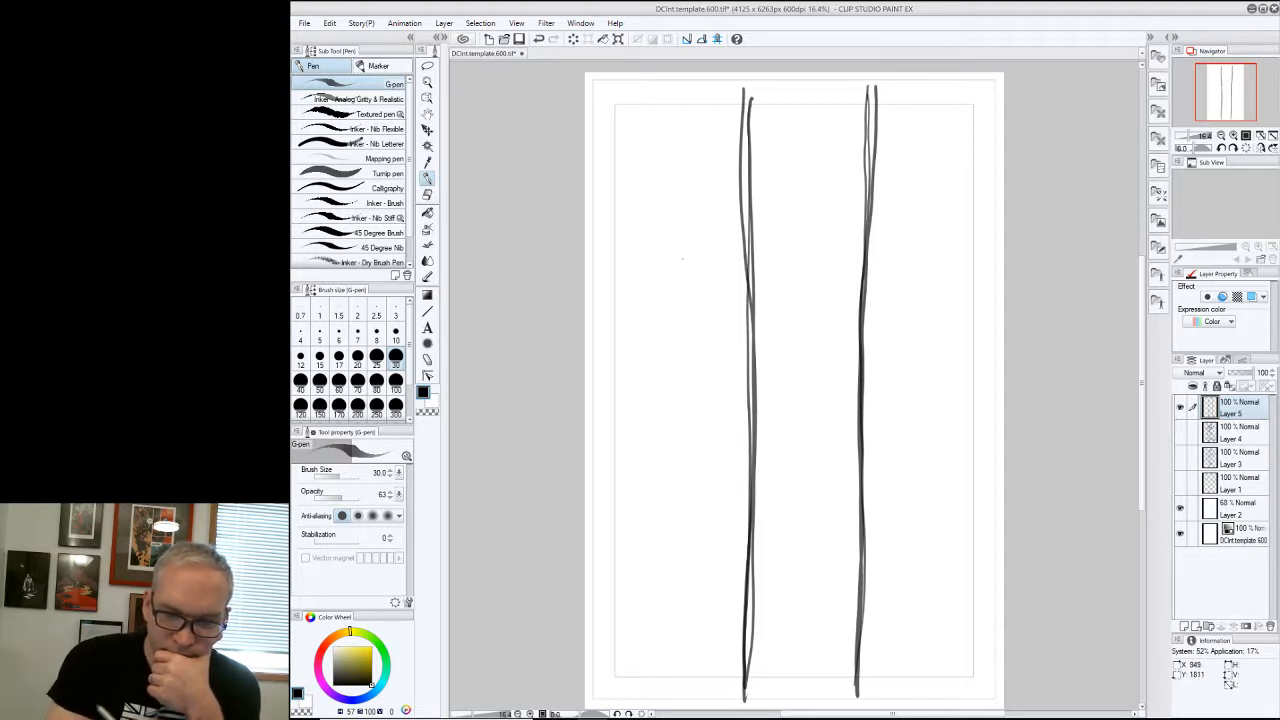
Sketch a small leaping figure with a round head, bent legs and raised arms in the upper part of the left column
left_click_drag(698, 282, 678, 302)
mouse_move(700, 290)
left_mouse_down()
mouse_move(684, 314)
mouse_move(703, 336)
left_mouse_up()
mouse_move(694, 306)
left_mouse_down()
mouse_move(688, 336)
mouse_move(720, 350)
mouse_move(710, 326)
mouse_move(722, 349)
mouse_move(702, 326)
left_mouse_up()
mouse_move(690, 320)
left_mouse_down()
mouse_move(704, 351)
mouse_move(692, 352)
mouse_move(717, 357)
mouse_move(678, 356)
left_mouse_up()
left_click_drag(700, 342, 676, 354)
mouse_move(690, 282)
left_mouse_down()
mouse_move(678, 316)
mouse_move(656, 244)
left_mouse_up()
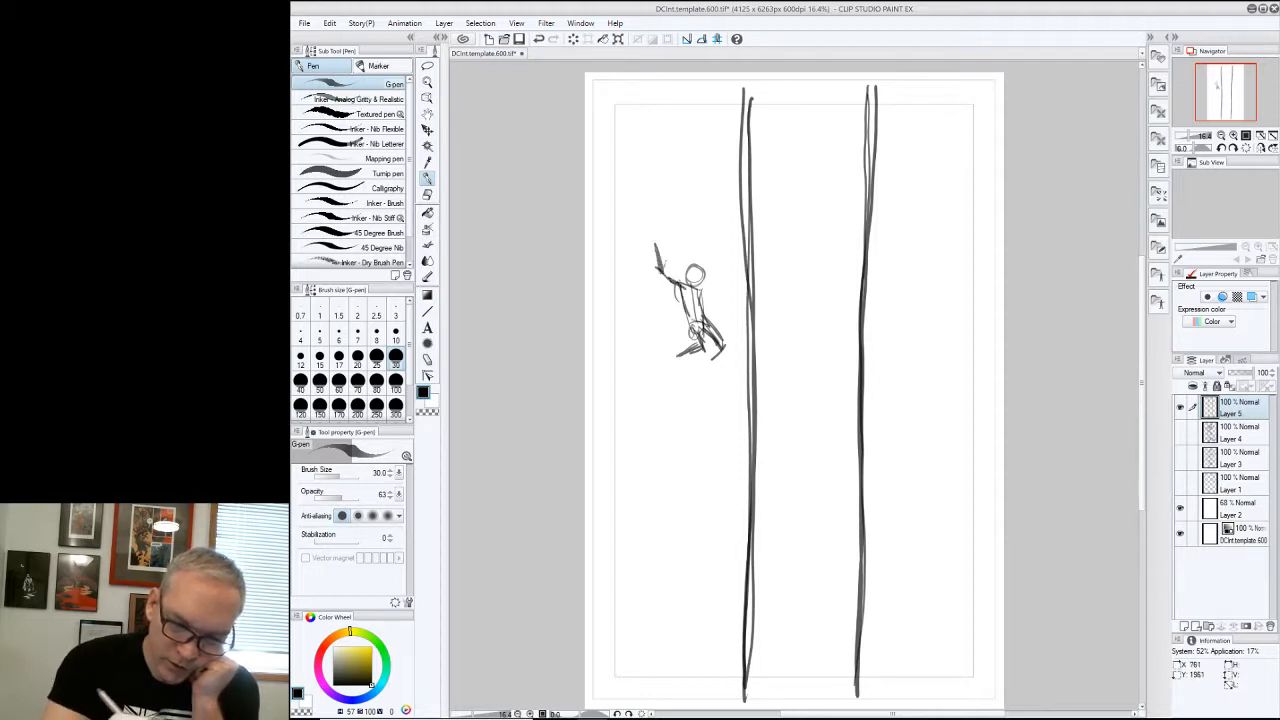
left_click_drag(716, 274, 714, 248)
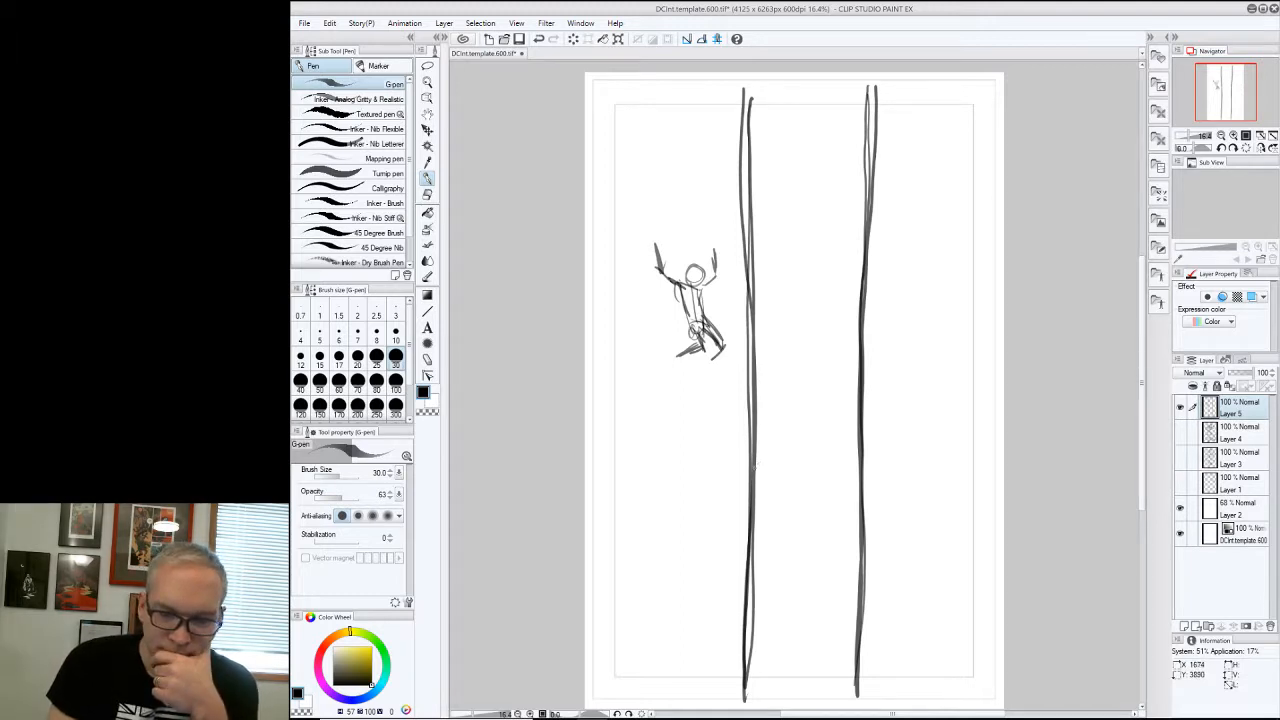
Undo all strokes of the small figure in the left column and check the bare column layout by hiding and reshowing it
key("ctrl+z")
key("ctrl+z")
key("ctrl+z")
key("ctrl+z")
key("ctrl+z")
key("ctrl+z")
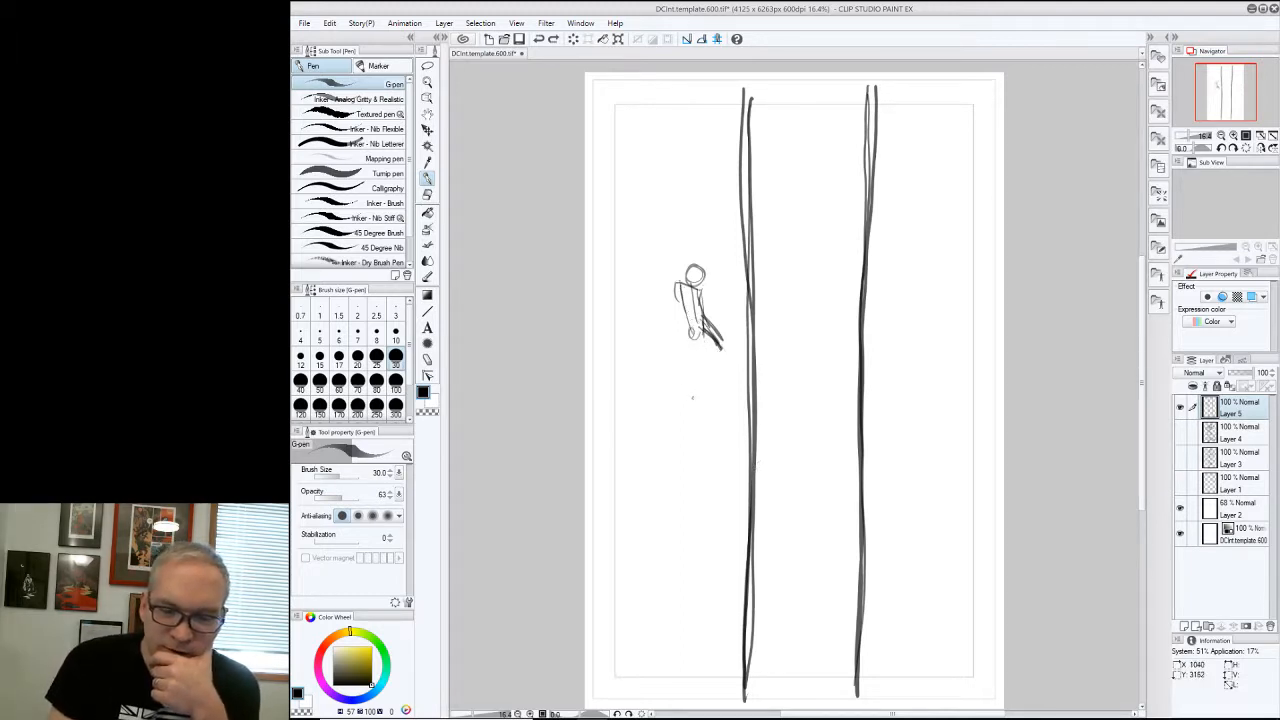
key("ctrl+z")
key("ctrl+z")
key("ctrl+z")
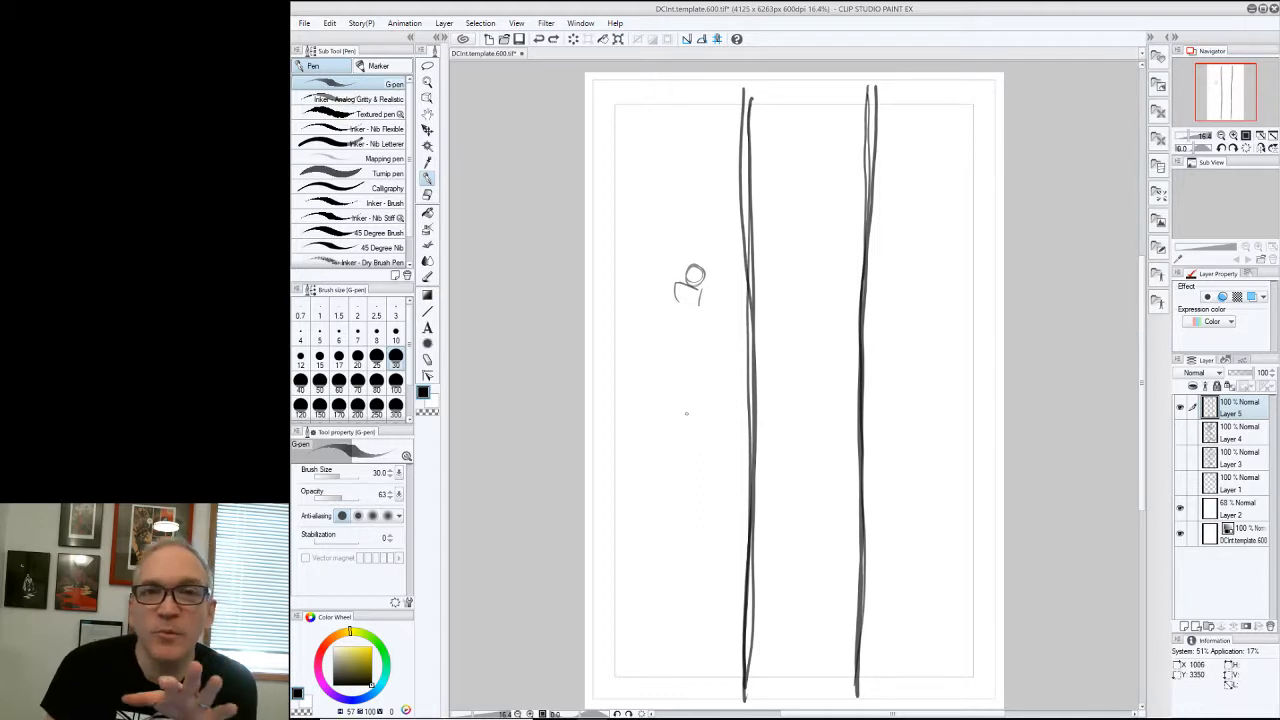
key("ctrl+z")
key("ctrl+z")
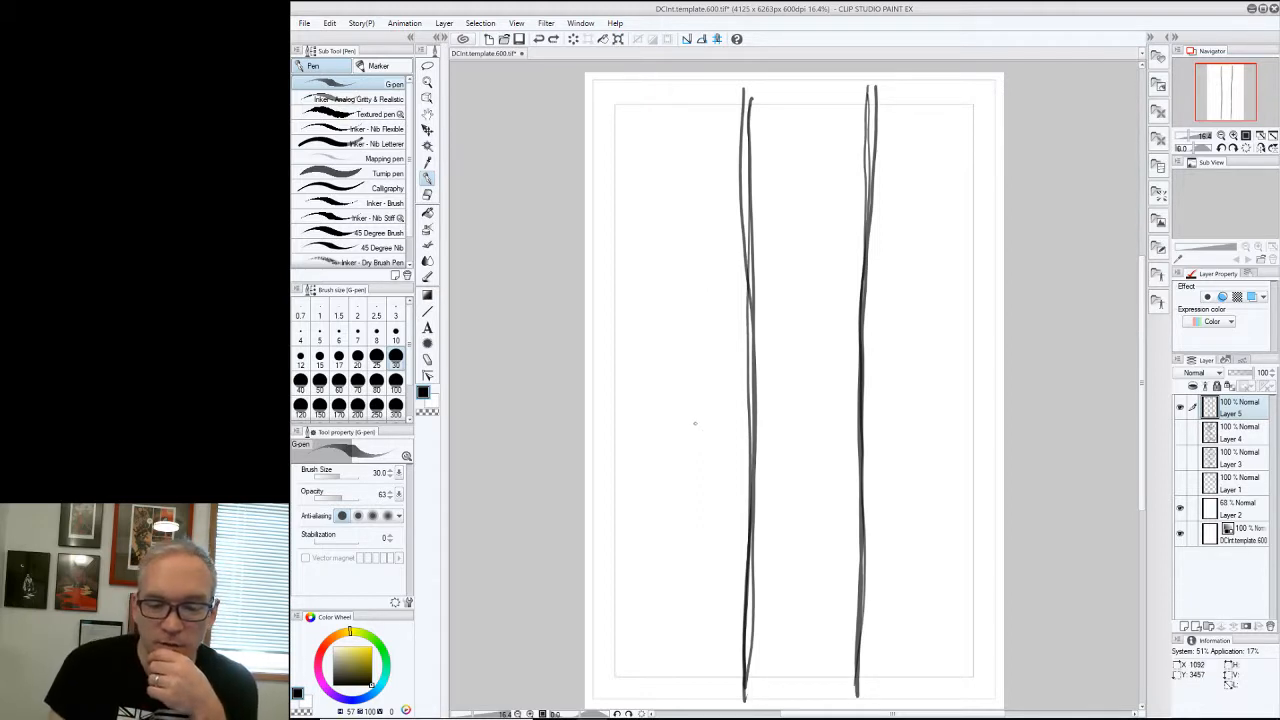
left_click(1180, 411)
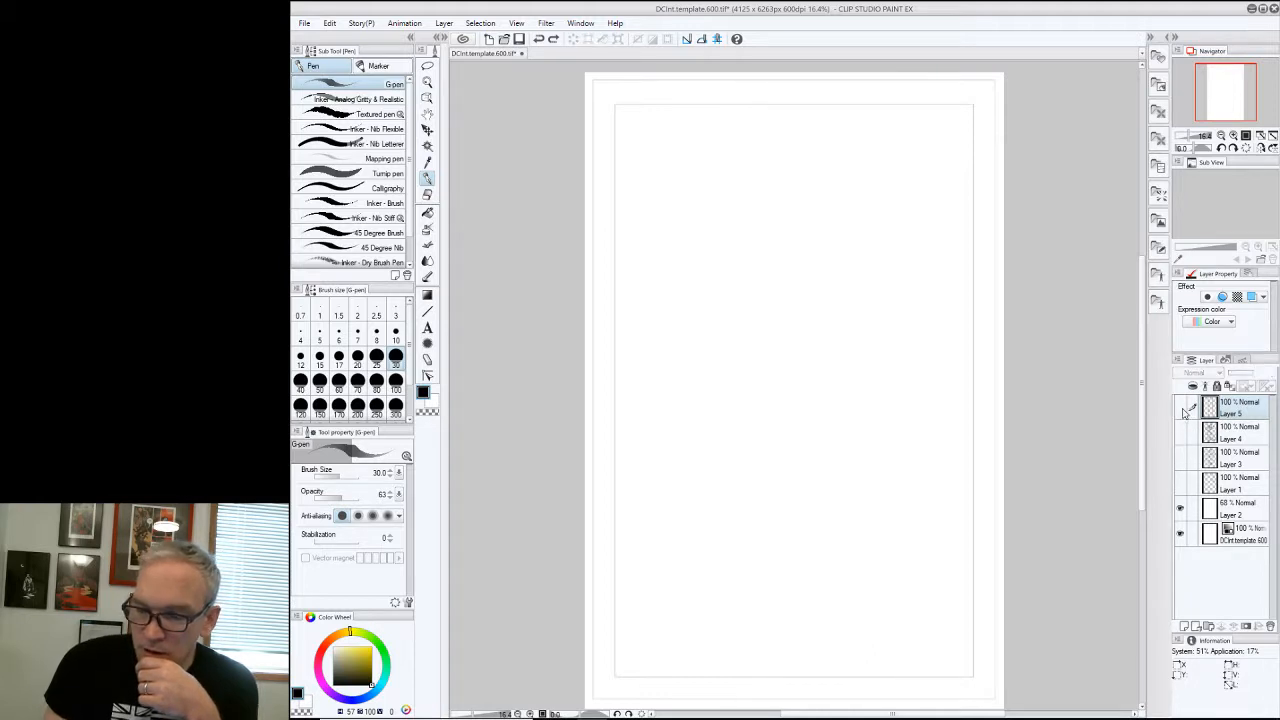
left_click(1180, 411)
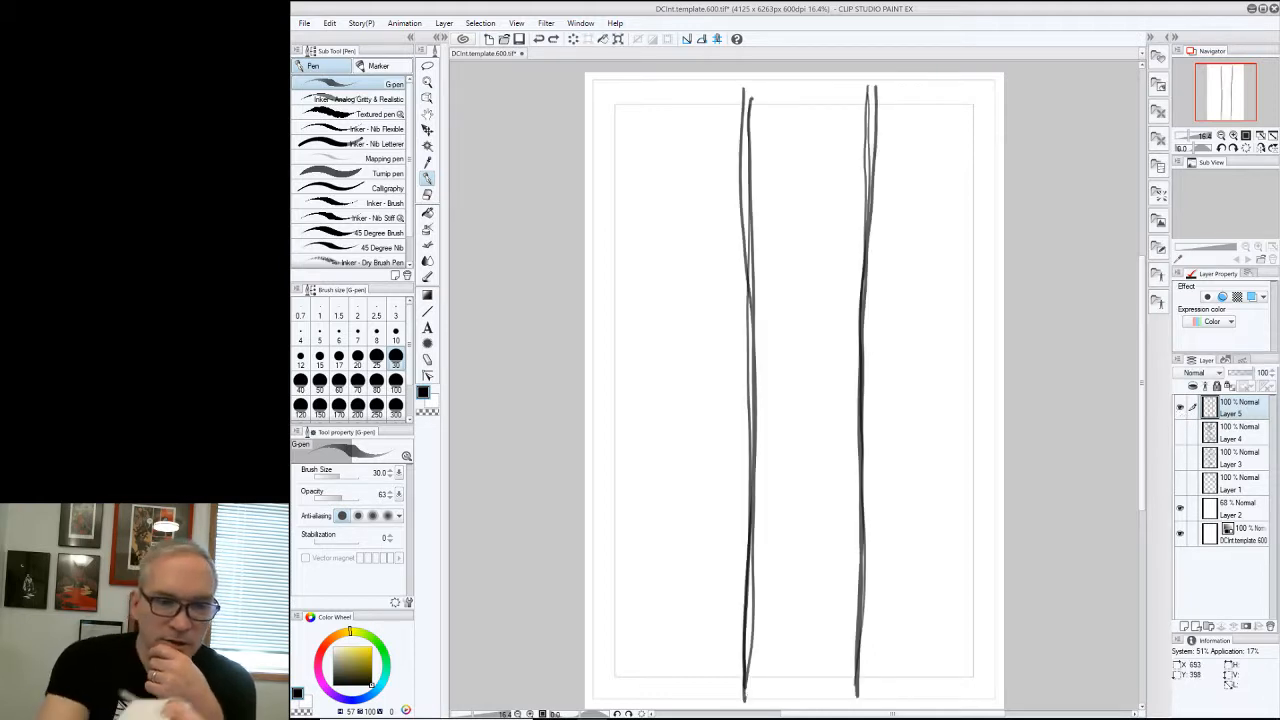
Redo the small figure's head, torso, legs and outstretched arm in the left column
left_click(554, 40)
left_click(554, 40)
left_click(554, 40)
left_click(554, 40)
left_click(554, 40)
left_click(554, 40)
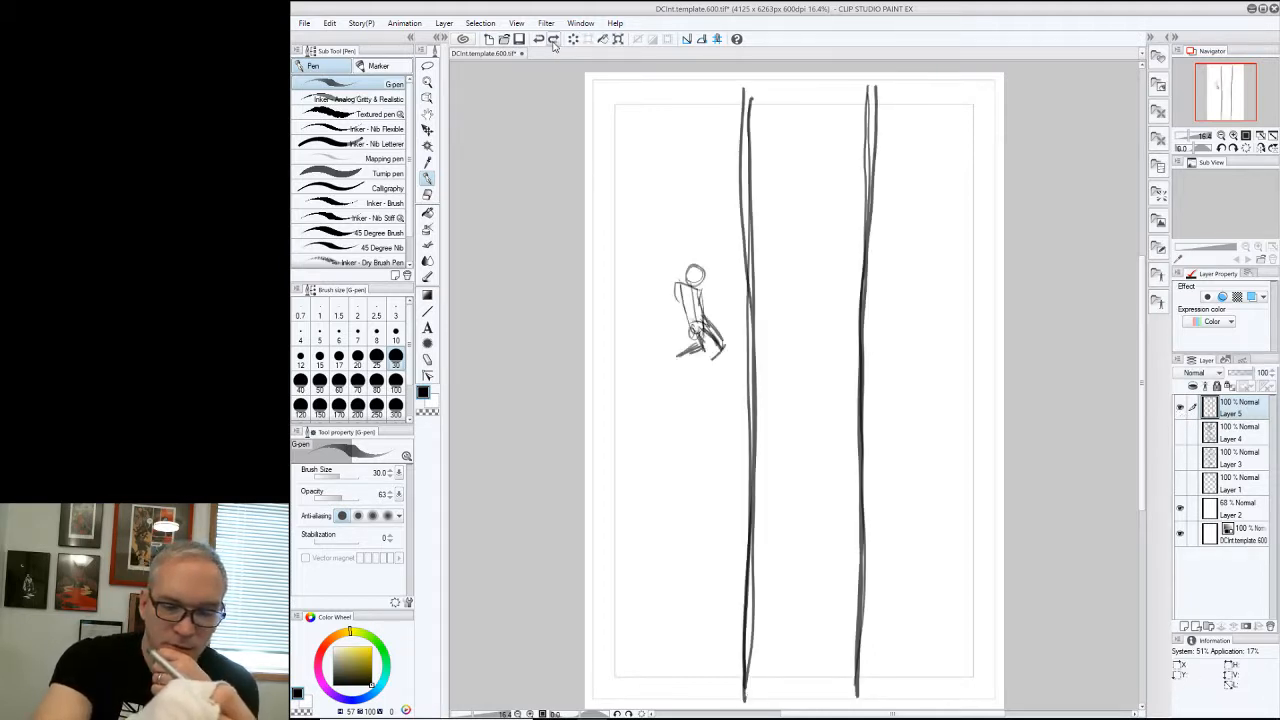
left_click(554, 40)
Show the star layout on Layer 4 in place of the column layout and add a new layer on top
left_click(1180, 438)
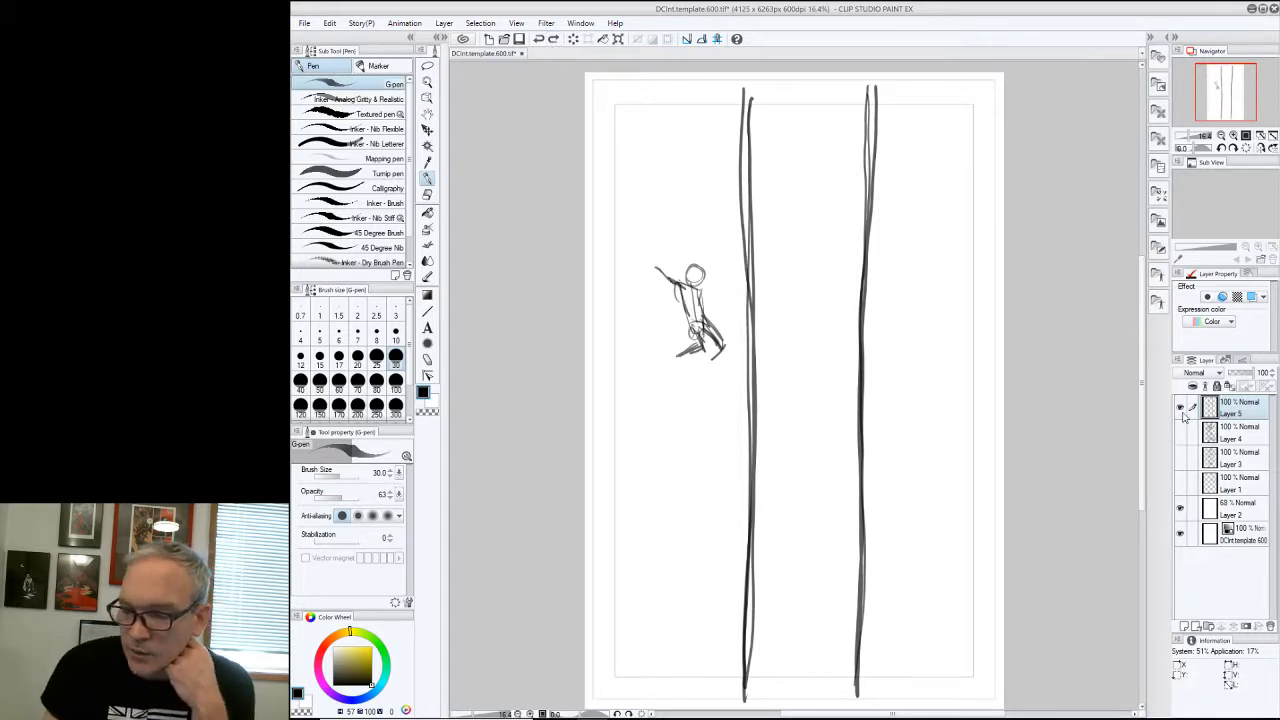
left_click(1180, 411)
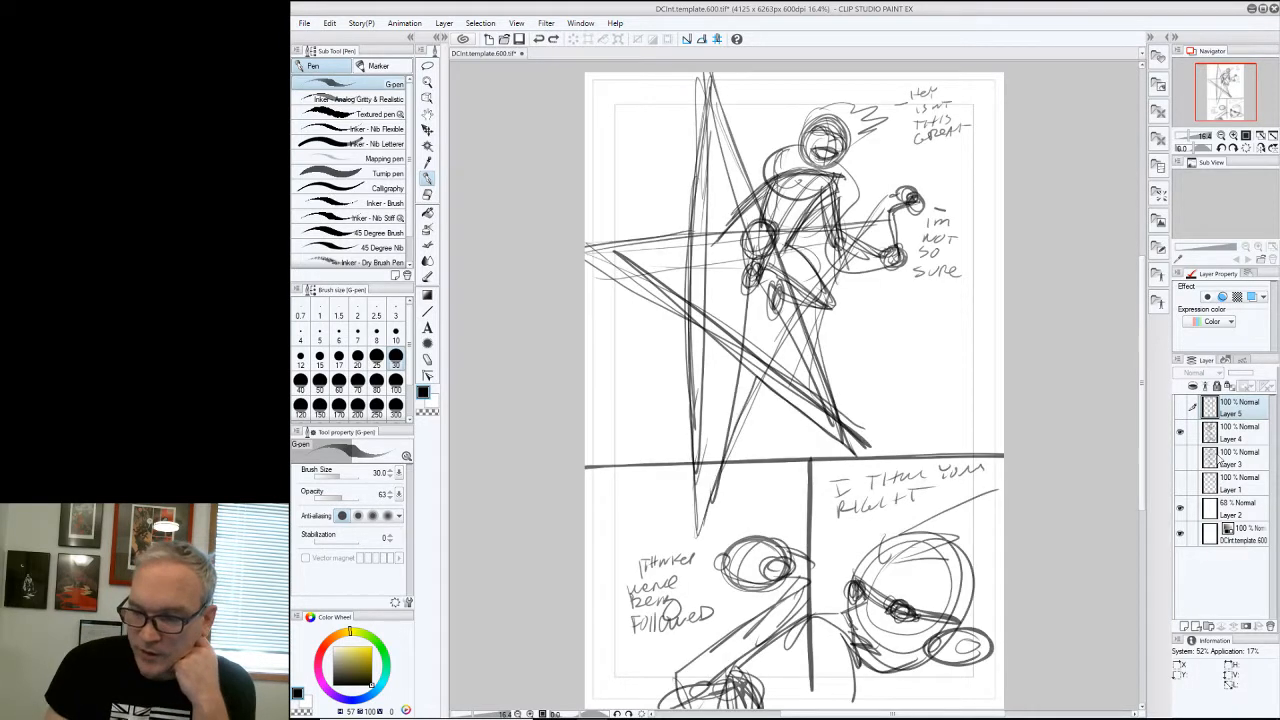
left_click(1183, 626)
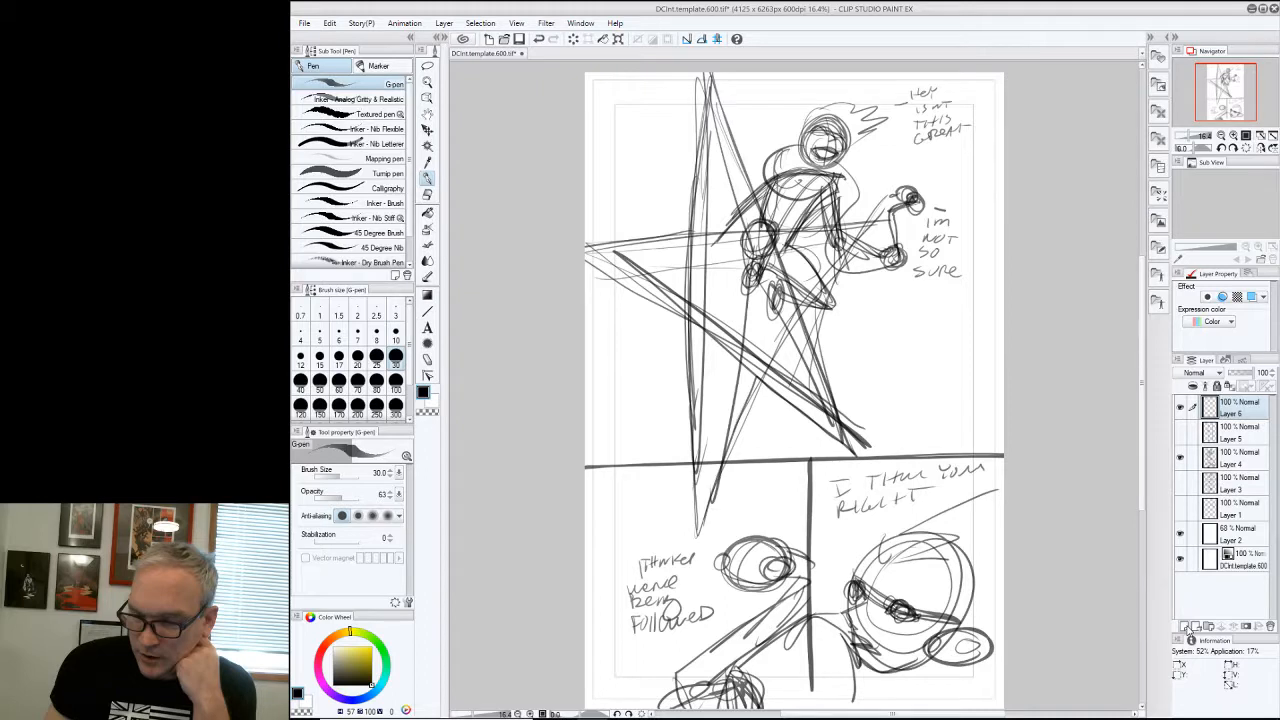
Compare the column layout on Layer 5 with the star layout by overlaying and hiding them in turn
left_click(1180, 408)
left_click(1180, 433)
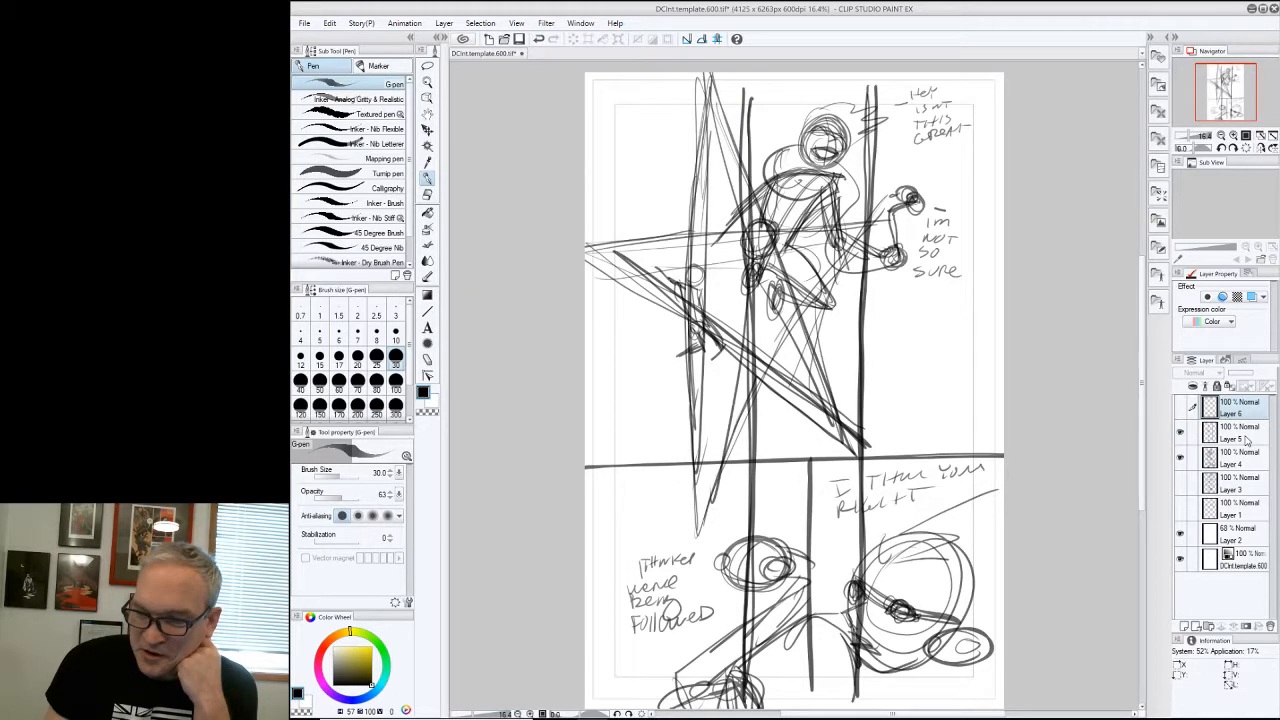
left_click(1180, 434)
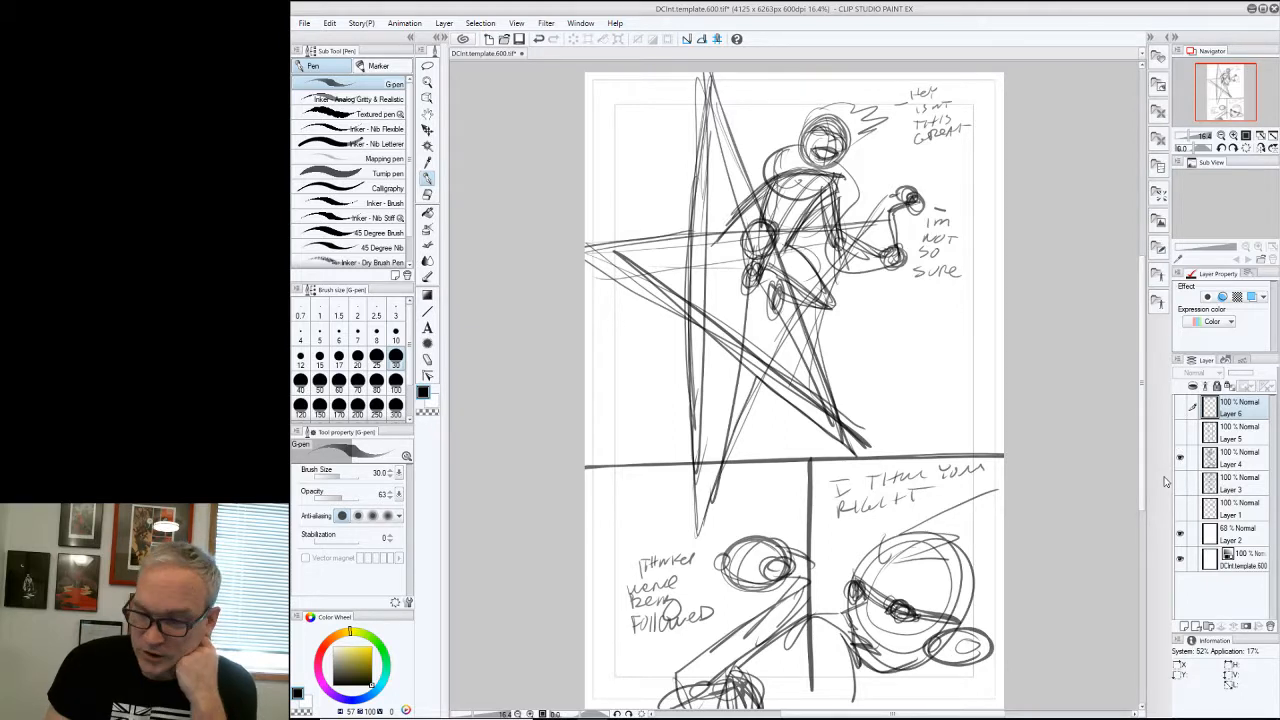
left_click_drag(1180, 407, 1185, 450)
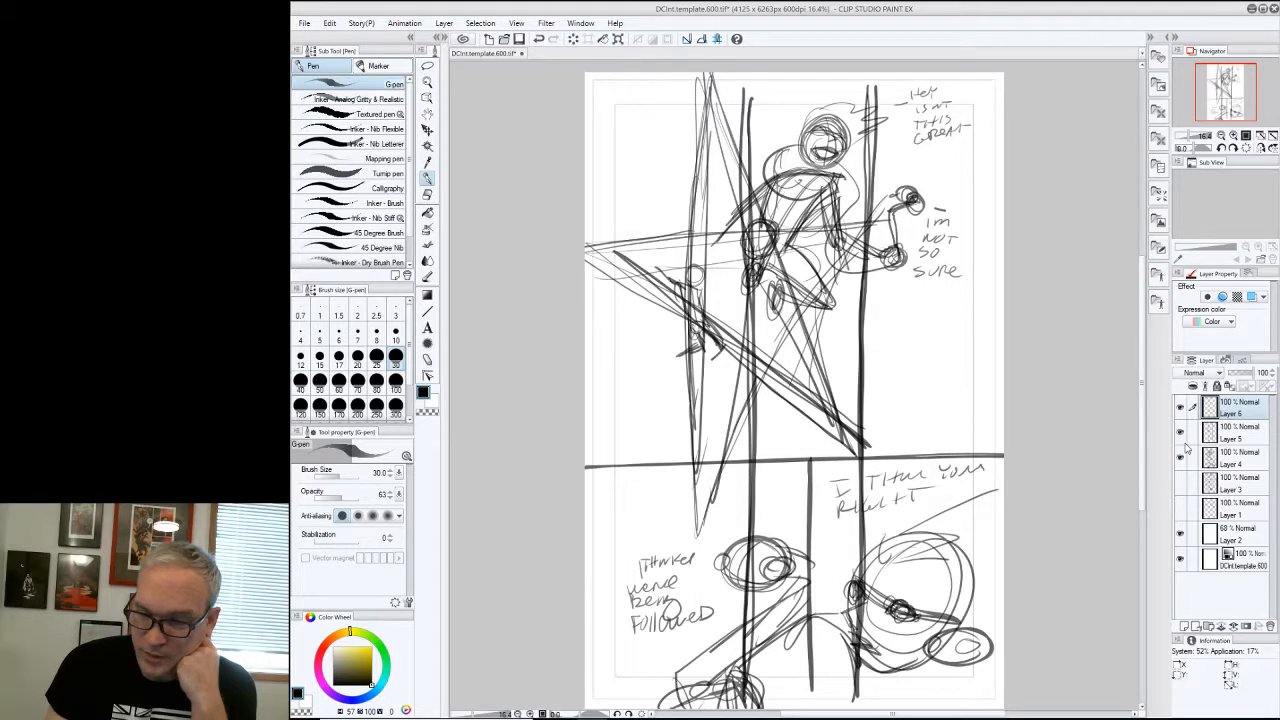
left_click(1181, 456)
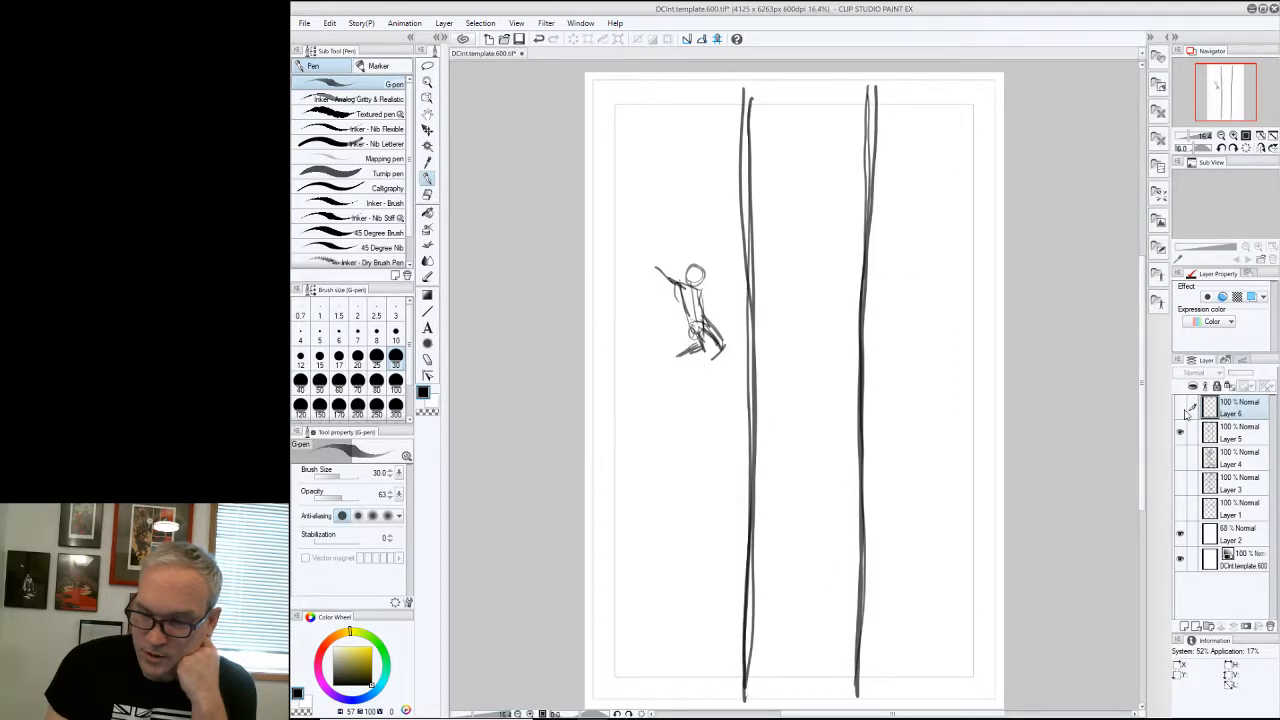
Leave only the new Layer 6 visible, placed beneath Layer 5, and divide the page into three tiers with two horizontal lines
left_click_drag(1181, 407, 1181, 432)
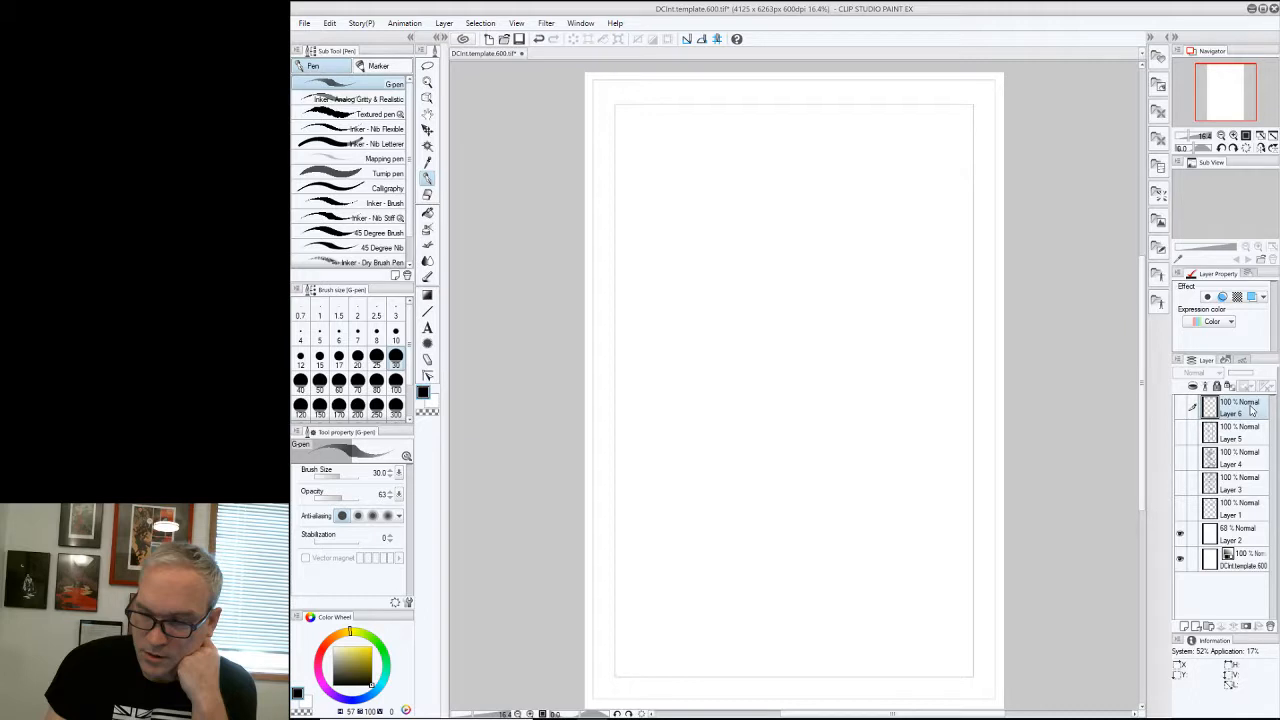
left_click_drag(1250, 410, 1183, 436)
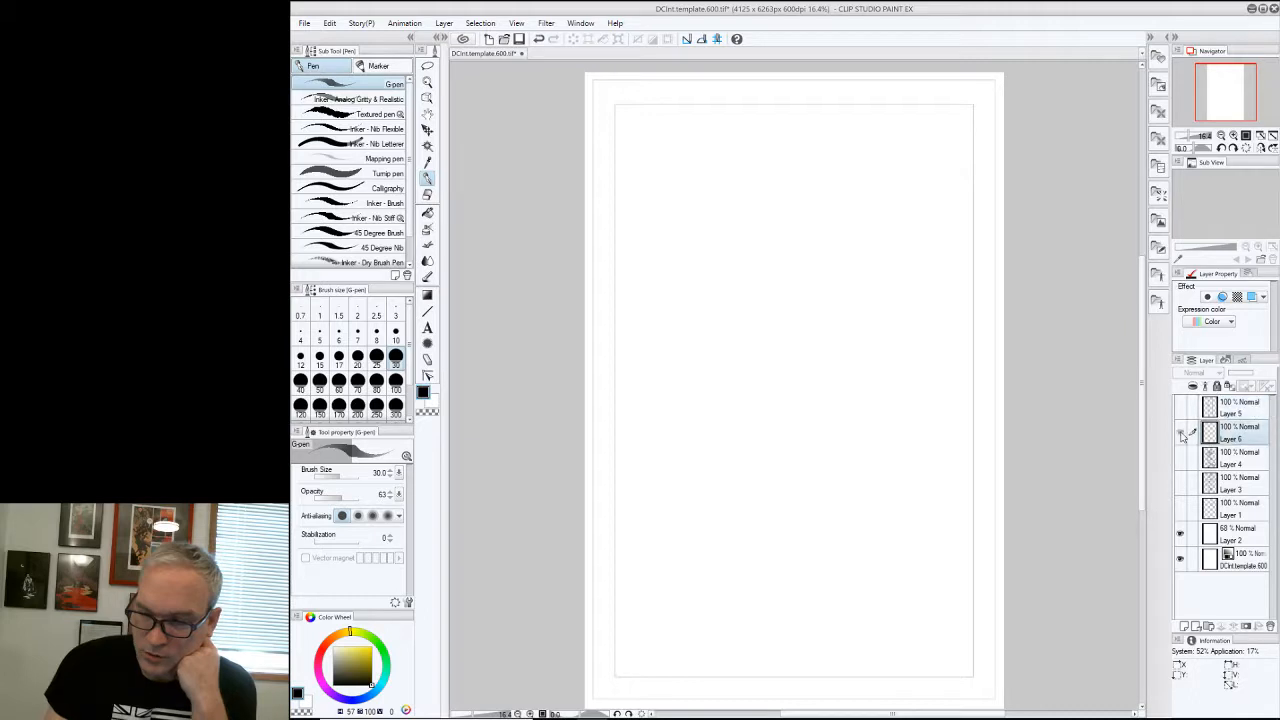
left_click(1181, 433)
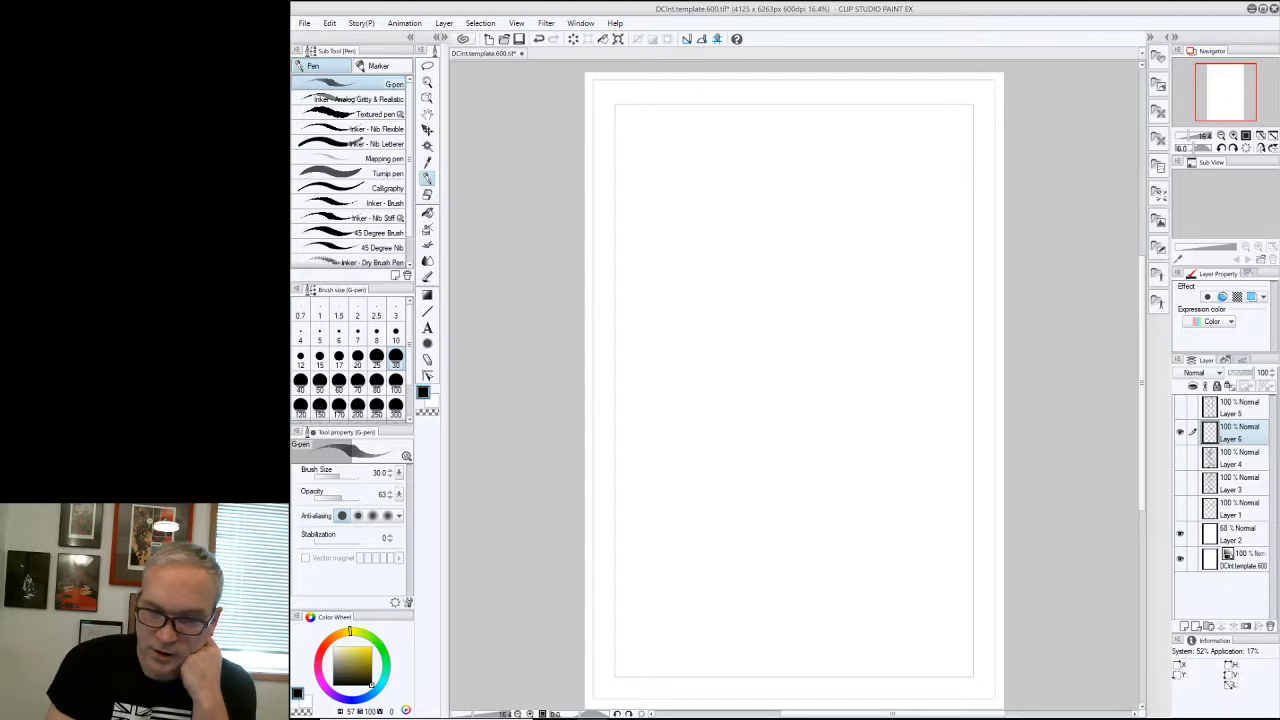
left_click_drag(586, 276, 750, 272)
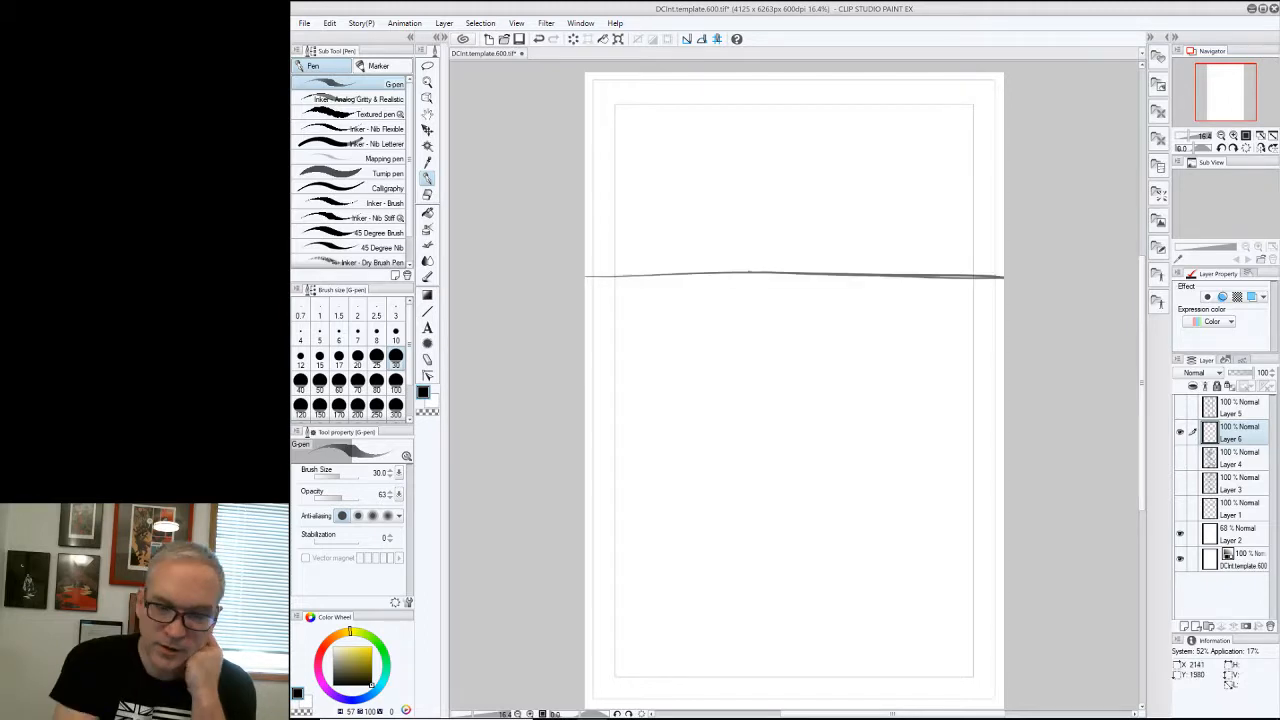
left_click_drag(586, 490, 1002, 478)
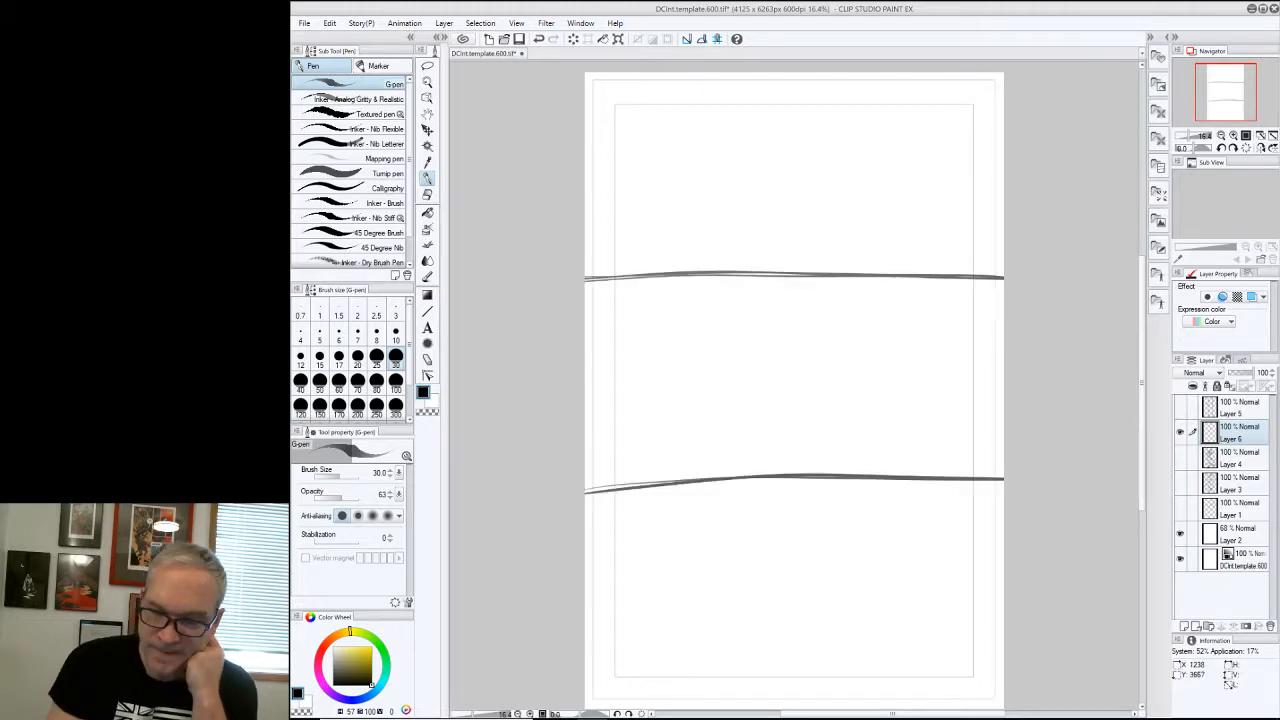
Sketch a large curved outline in the right half of the top panel, with a small oval and a scribbled detail at its base
scroll(794, 390, "up", 3)
mouse_move(920, 202)
left_mouse_down()
mouse_move(896, 197)
mouse_move(862, 341)
left_mouse_up()
mouse_move(963, 205)
left_mouse_down()
mouse_move(932, 185)
mouse_move(820, 294)
left_mouse_up()
left_click_drag(864, 181, 887, 377)
left_click_drag(881, 315, 908, 358)
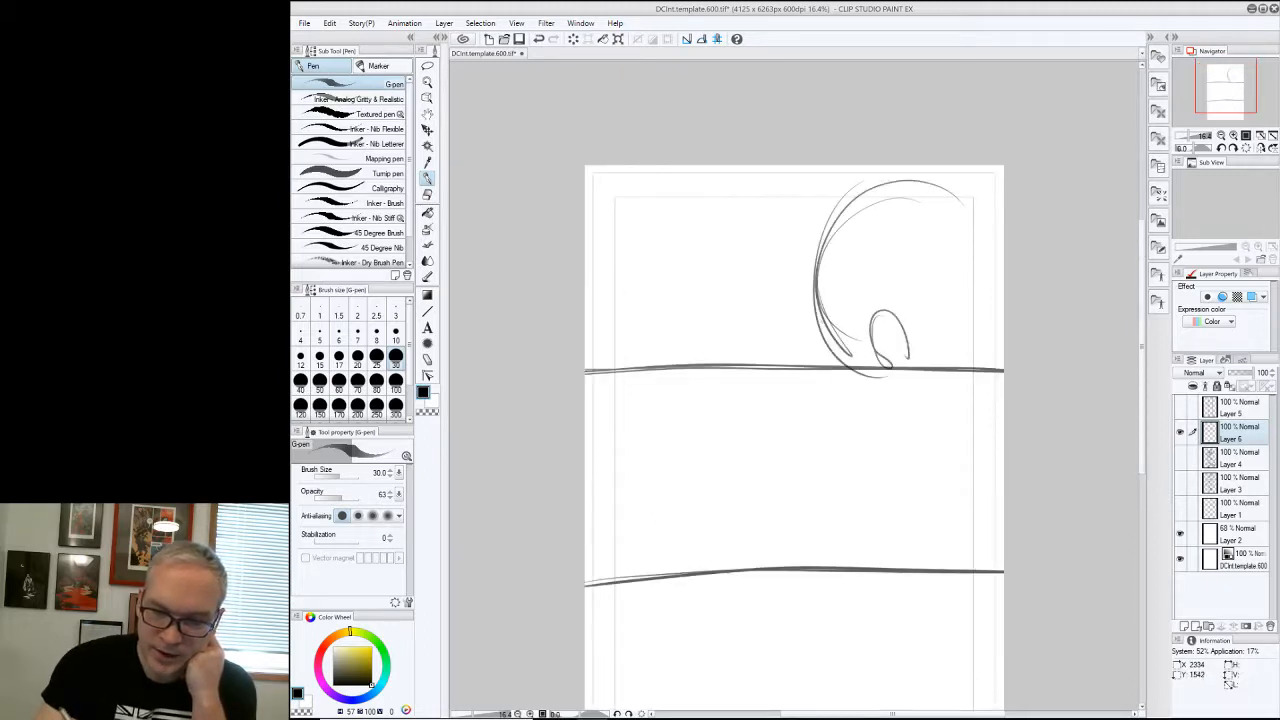
mouse_move(822, 326)
left_mouse_down()
mouse_move(842, 359)
mouse_move(816, 334)
mouse_move(830, 318)
mouse_move(850, 355)
mouse_move(847, 320)
mouse_move(961, 185)
mouse_move(1003, 192)
left_mouse_up()
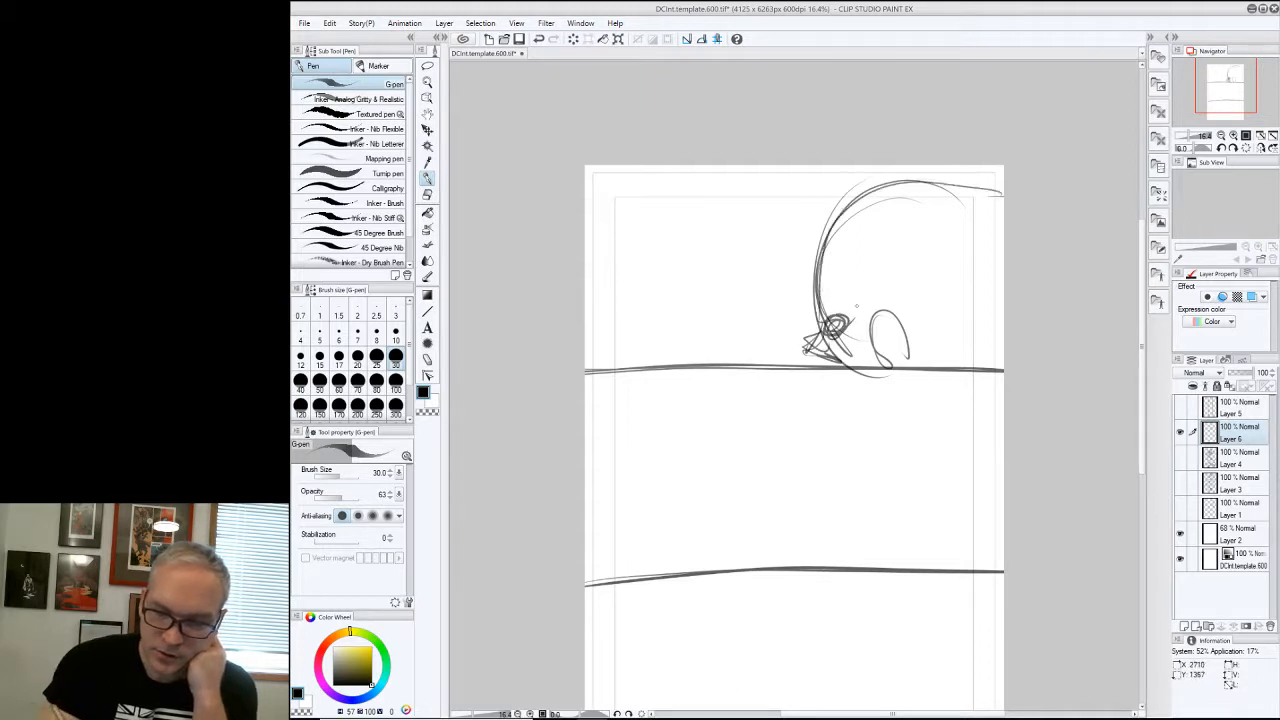
Add angular contour lines across the top panel and a tiny figure in the open space near its centre
mouse_move(870, 292)
left_mouse_down()
mouse_move(872, 340)
mouse_move(818, 236)
mouse_move(850, 166)
left_mouse_up()
left_click_drag(708, 164, 586, 268)
left_click_drag(772, 165, 862, 211)
left_click_drag(586, 264, 595, 352)
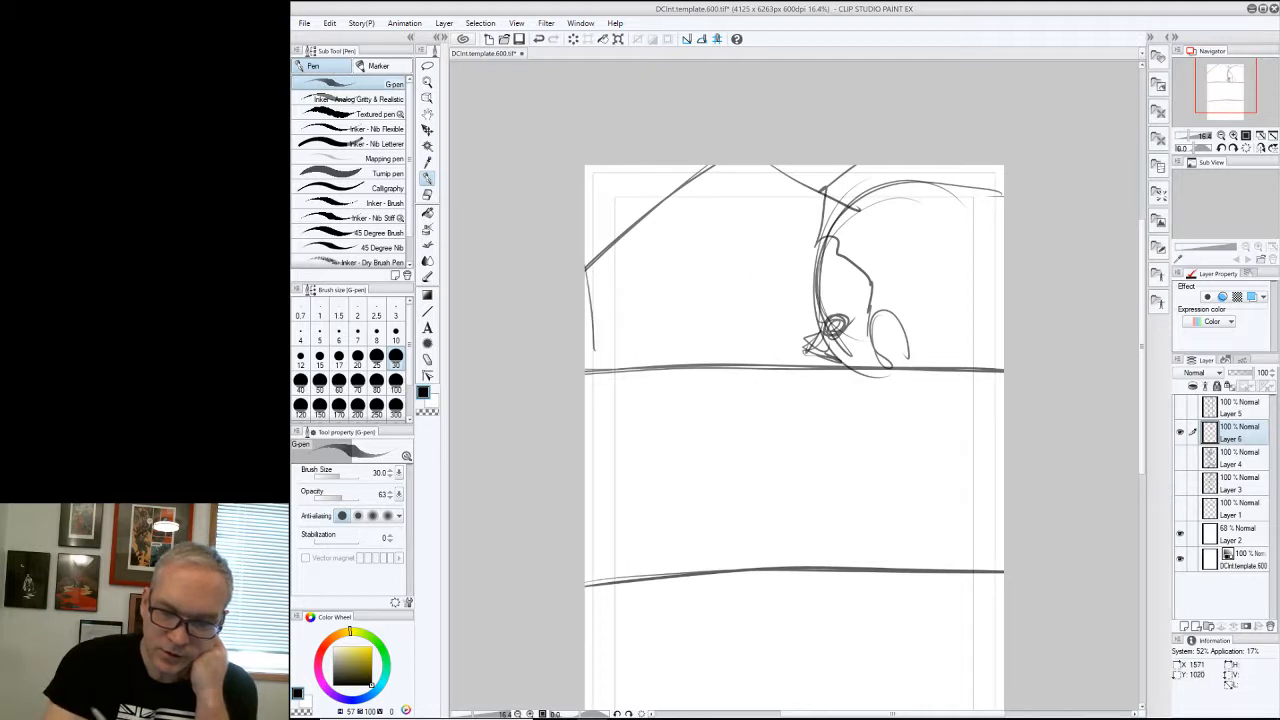
left_click_drag(726, 234, 735, 256)
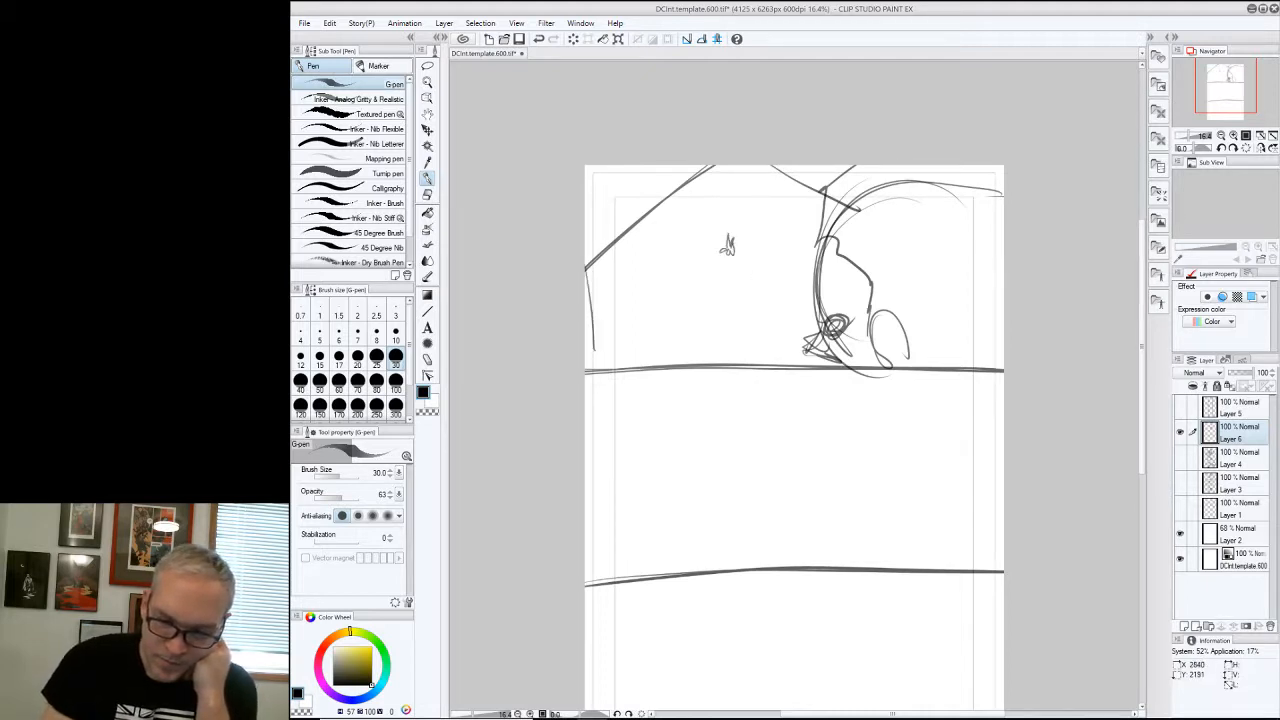
Draw an arrow pointing down from the top panel into the middle panel and handwrite a short note beneath it
left_click_drag(925, 357, 926, 412)
mouse_move(910, 392)
left_mouse_down()
mouse_move(940, 390)
mouse_move(890, 436)
left_mouse_up()
left_click_drag(906, 434, 968, 424)
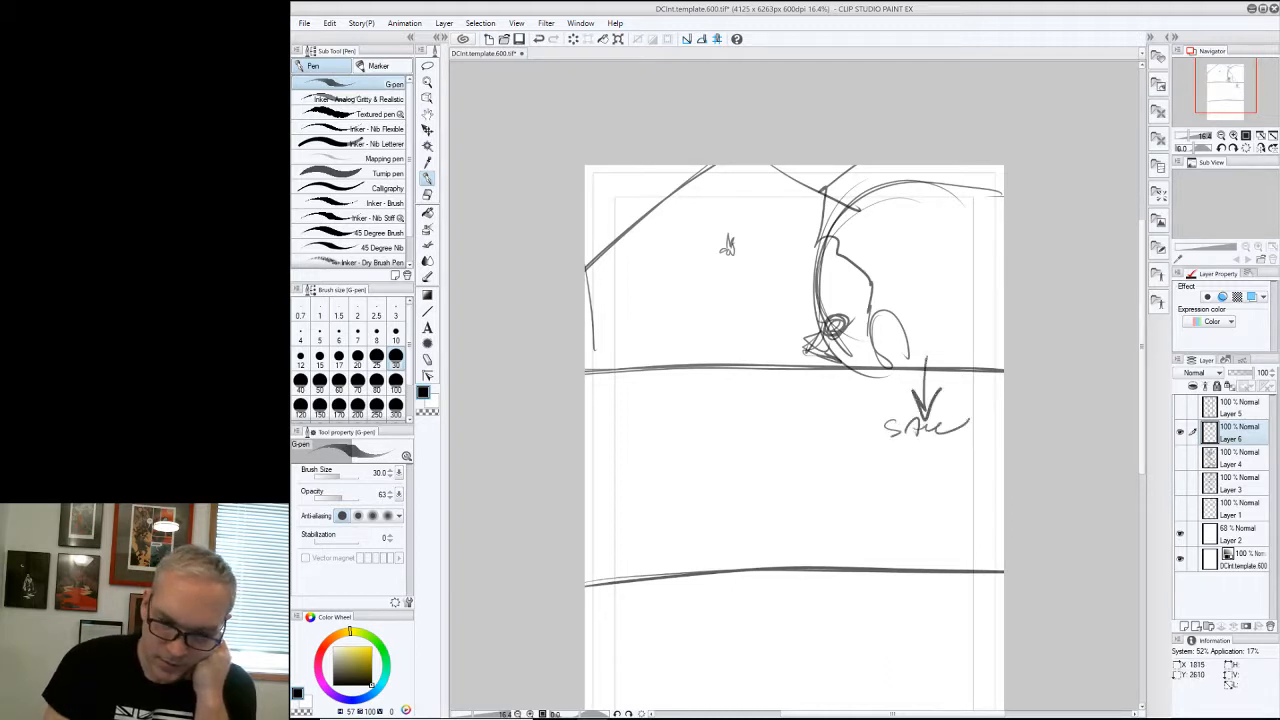
Sketch a small domed head with a horizontal band and short side strokes in the middle panel
mouse_move(704, 442)
left_mouse_down()
mouse_move(724, 418)
mouse_move(754, 434)
mouse_move(702, 444)
mouse_move(744, 420)
left_mouse_up()
mouse_move(705, 434)
left_mouse_down()
mouse_move(703, 454)
mouse_move(754, 438)
mouse_move(702, 460)
mouse_move(768, 450)
mouse_move(706, 476)
mouse_move(763, 470)
left_mouse_up()
left_click_drag(704, 452, 706, 472)
mouse_move(762, 448)
left_mouse_down()
mouse_move(761, 478)
mouse_move(692, 472)
left_mouse_up()
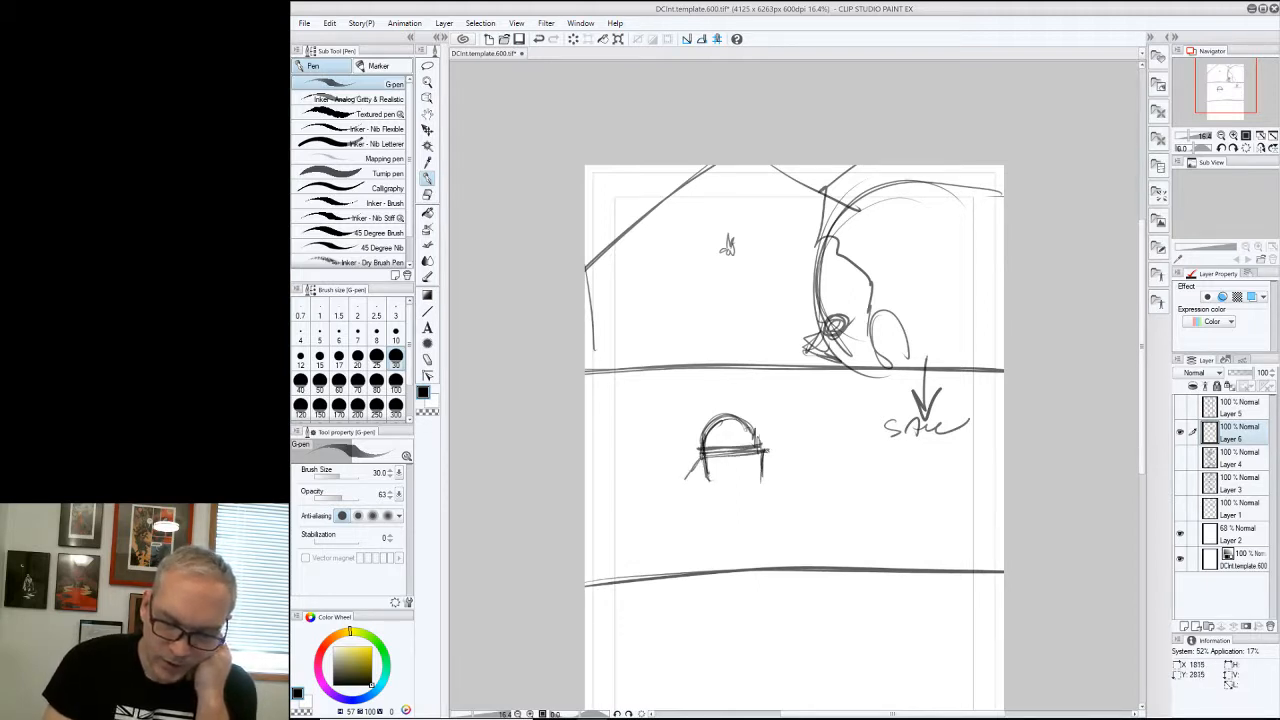
mouse_move(766, 450)
left_mouse_down()
mouse_move(777, 466)
mouse_move(758, 414)
mouse_move(740, 412)
left_mouse_up()
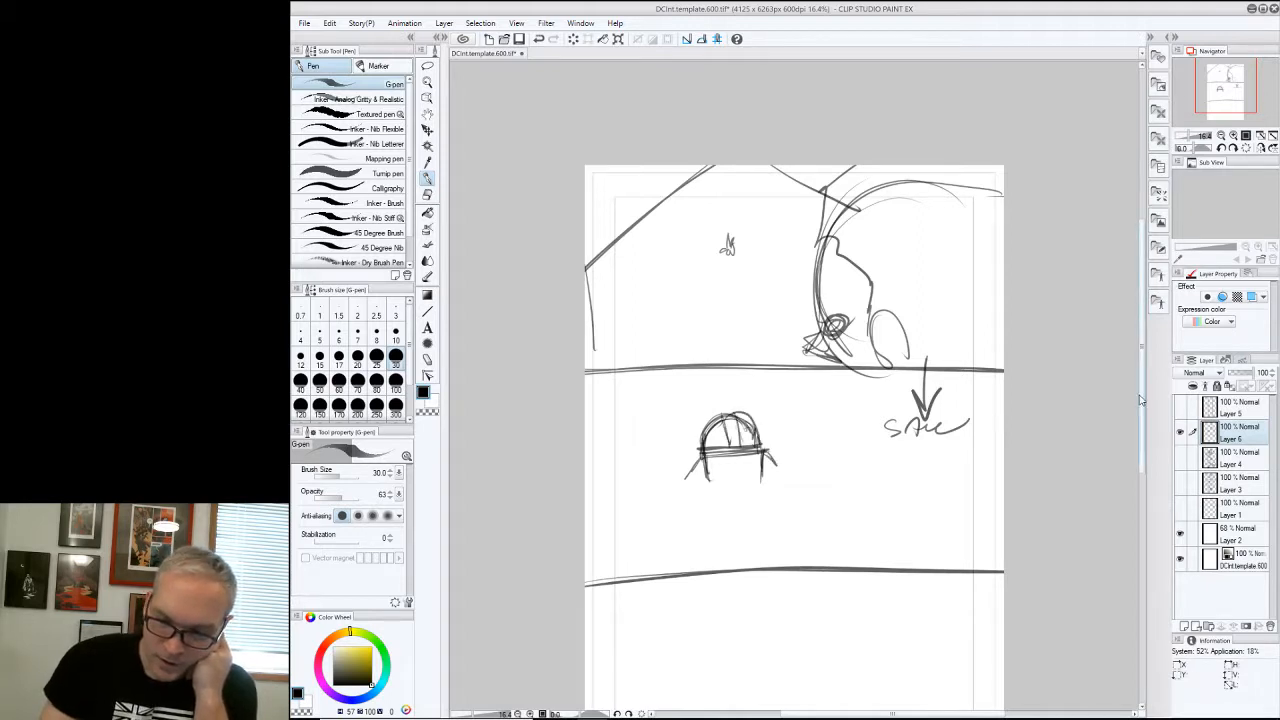
Sketch a large domed head with a curved band and long side lines filling the centre of the bottom panel
left_click_drag(1141, 400, 1142, 468)
mouse_move(715, 508)
left_mouse_down()
mouse_move(752, 429)
mouse_move(770, 422)
mouse_move(823, 506)
left_mouse_up()
mouse_move(748, 418)
left_mouse_down()
mouse_move(688, 512)
mouse_move(718, 537)
left_mouse_up()
left_click_drag(810, 440, 809, 512)
mouse_move(693, 482)
left_mouse_down()
mouse_move(707, 495)
mouse_move(835, 492)
left_mouse_up()
mouse_move(832, 494)
left_mouse_down()
mouse_move(687, 484)
mouse_move(844, 508)
mouse_move(694, 500)
mouse_move(678, 544)
mouse_move(738, 541)
mouse_move(812, 564)
left_mouse_up()
left_click_drag(742, 540, 792, 528)
left_click_drag(694, 536, 716, 606)
mouse_move(826, 494)
left_mouse_down()
mouse_move(814, 606)
mouse_move(756, 414)
left_mouse_up()
left_click_drag(750, 414, 700, 536)
left_click_drag(692, 466, 712, 612)
left_click_drag(822, 474, 818, 614)
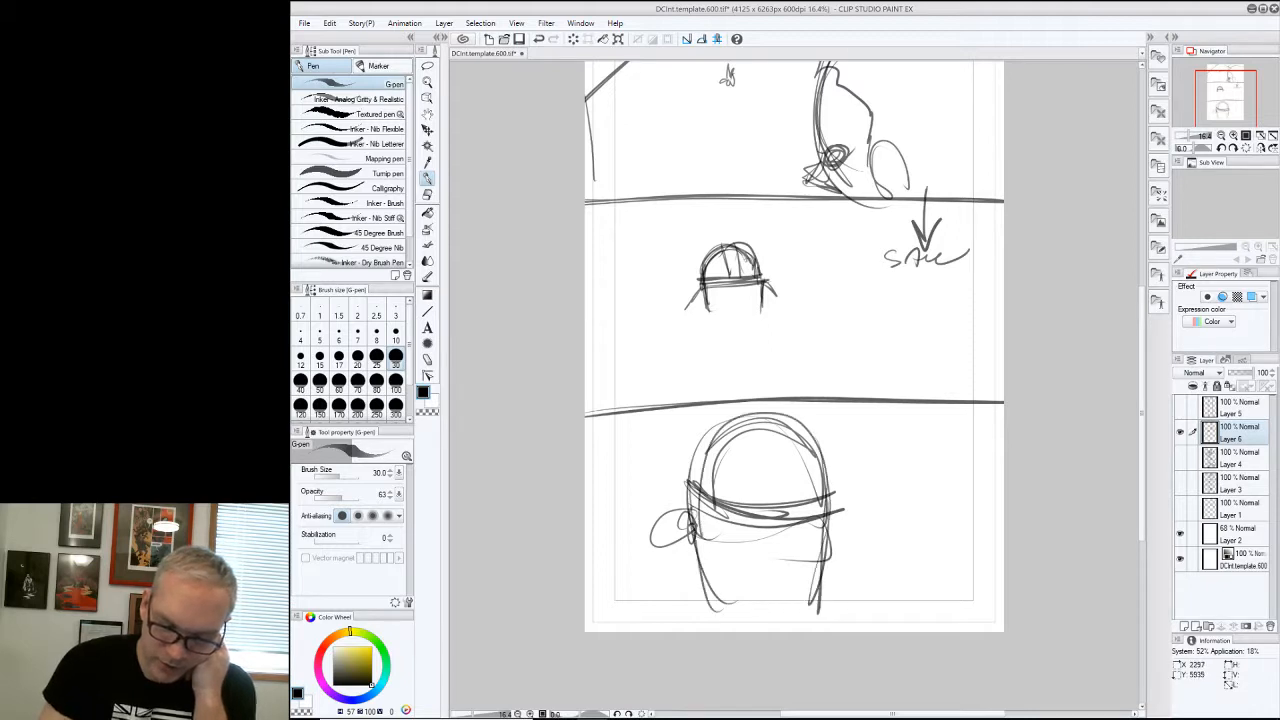
Reinforce the large head's outline in the bottom panel and rough in rounded shapes on both sides of it
left_click_drag(824, 524, 740, 422)
left_click_drag(738, 424, 698, 596)
left_click_drag(706, 500, 658, 546)
mouse_move(674, 510)
left_mouse_down()
mouse_move(632, 568)
mouse_move(704, 540)
left_mouse_up()
mouse_move(832, 494)
left_mouse_down()
mouse_move(818, 506)
mouse_move(862, 548)
left_mouse_up()
left_click_drag(818, 532, 860, 570)
left_click_drag(842, 502, 870, 556)
Scribble a dense cluster of overlapping rounded shapes outward from the left side of the bottom panel's large head
mouse_move(658, 514)
left_mouse_down()
mouse_move(636, 564)
mouse_move(620, 566)
mouse_move(640, 540)
left_mouse_up()
mouse_move(672, 508)
left_mouse_down()
mouse_move(650, 562)
mouse_move(664, 560)
left_mouse_up()
left_click_drag(682, 526, 654, 566)
left_click_drag(644, 528, 620, 568)
left_click_drag(646, 556, 622, 582)
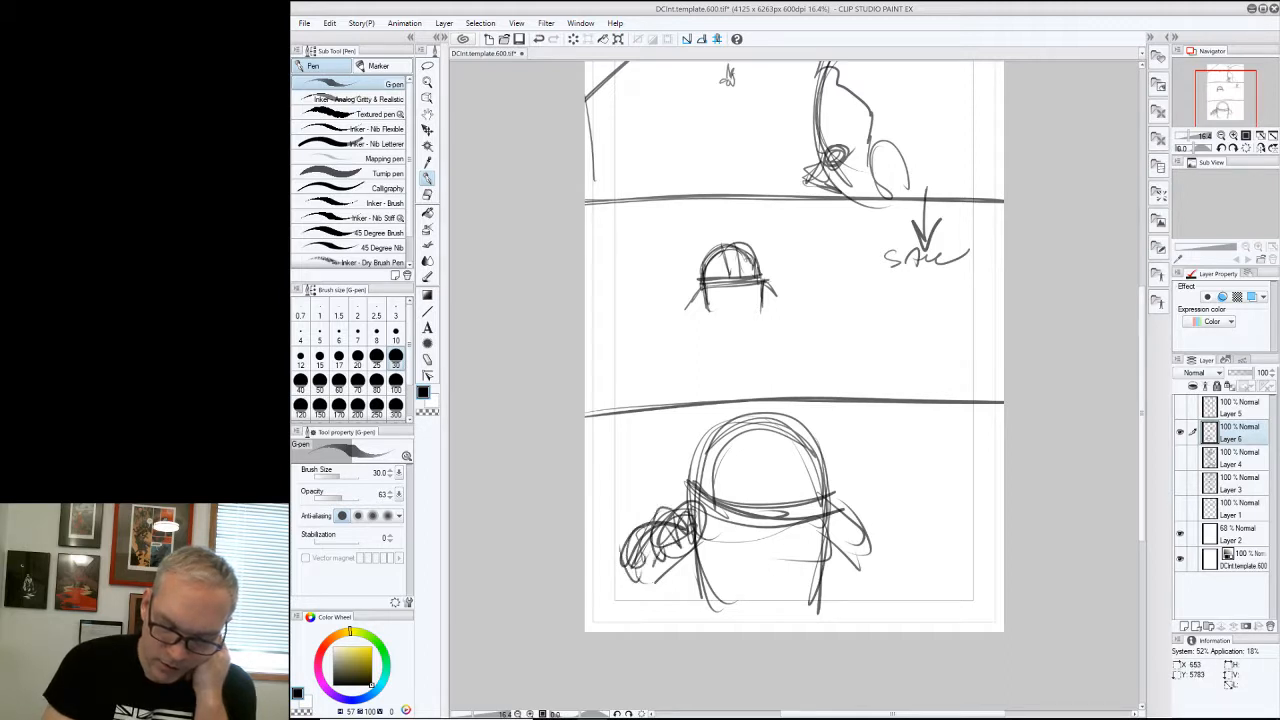
Add a matching cluster of rounded shapes on the large head's right side and draw two vertical lines down its dome
mouse_move(822, 524)
left_mouse_down()
mouse_move(856, 516)
mouse_move(866, 530)
mouse_move(846, 534)
left_mouse_up()
left_click_drag(848, 502, 872, 538)
left_click_drag(876, 518, 892, 560)
left_click_drag(856, 532, 874, 558)
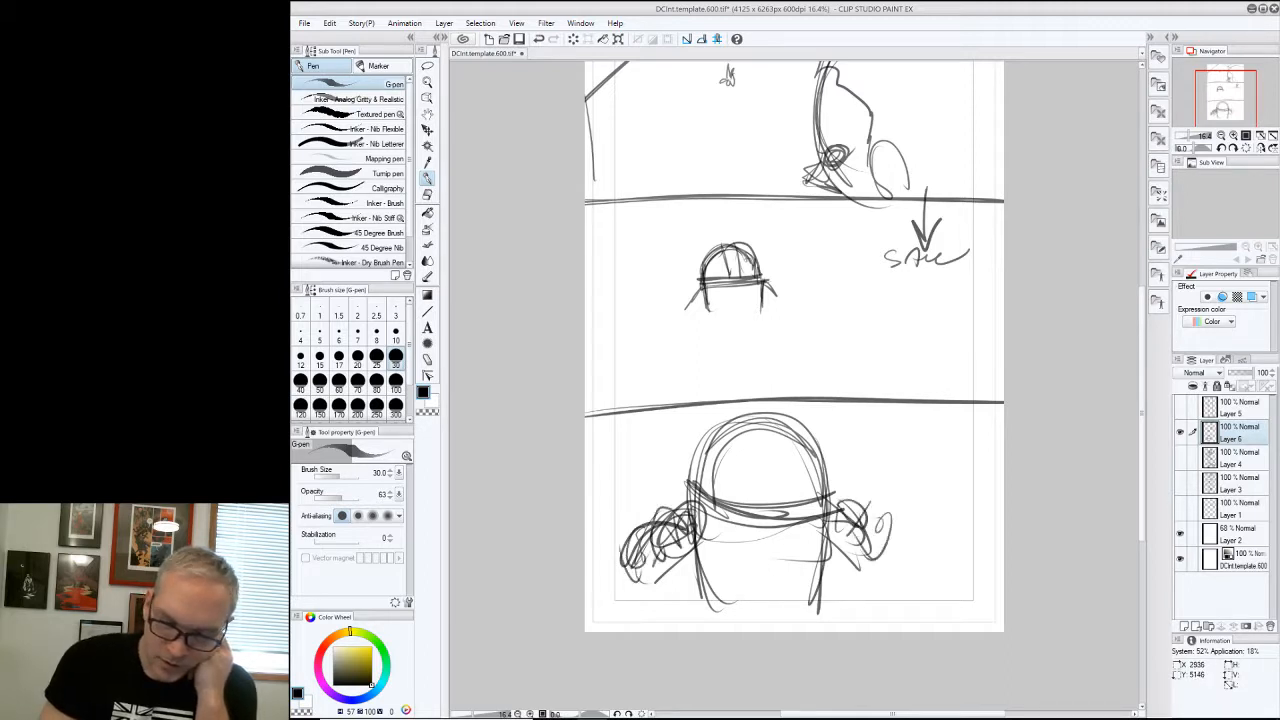
left_click_drag(874, 504, 850, 530)
left_click_drag(852, 505, 846, 527)
left_click_drag(758, 413, 761, 521)
left_click_drag(773, 434, 769, 518)
left_click_drag(1143, 443, 1143, 413)
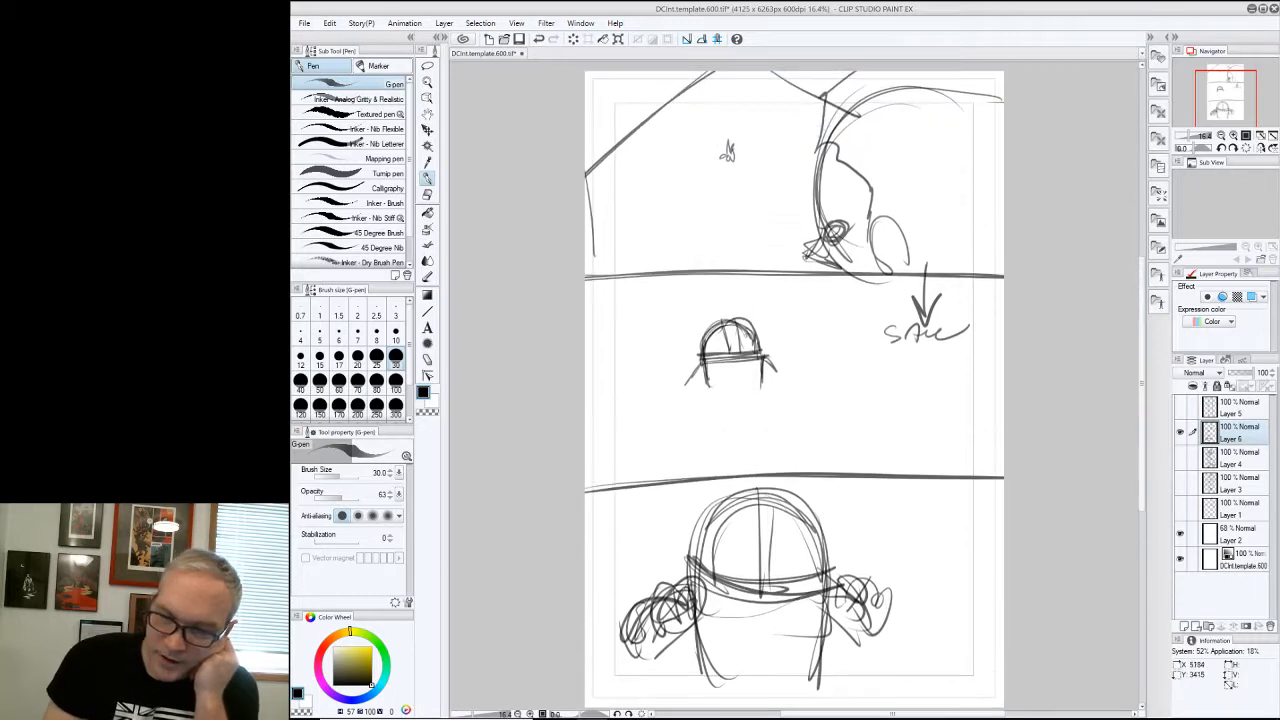
Sketch rounded, overlapping curves below the large profile in the top panel and a pointed oval shape in that panel's lower-left corner
left_click_drag(930, 406, 880, 404)
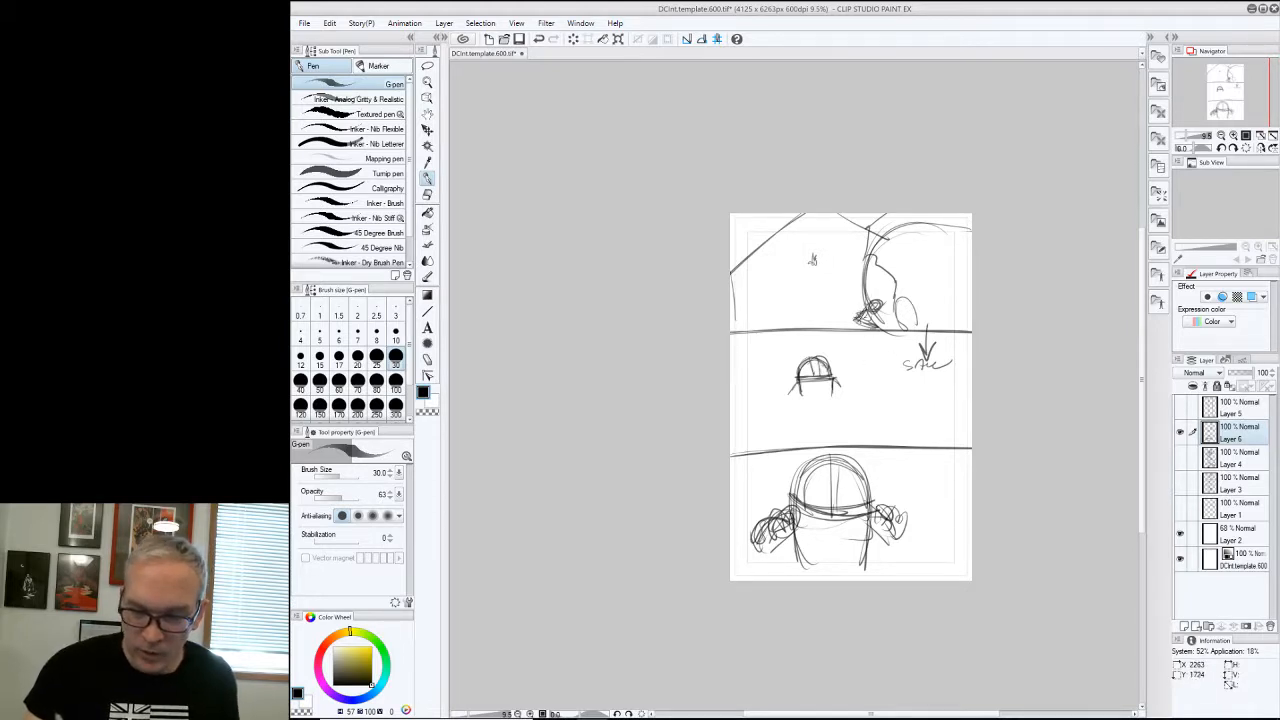
mouse_move(878, 333)
left_mouse_down()
mouse_move(924, 335)
mouse_move(926, 315)
mouse_move(892, 308)
mouse_move(922, 312)
mouse_move(900, 277)
mouse_move(886, 328)
left_mouse_up()
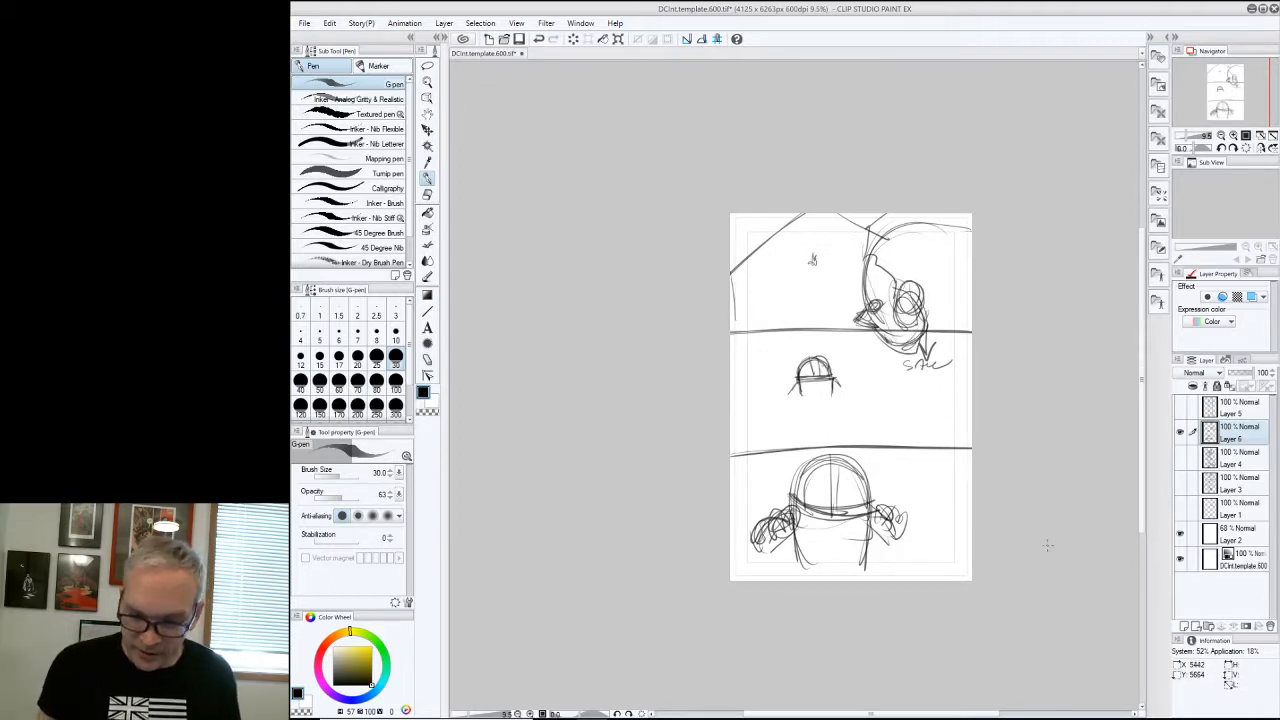
mouse_move(730, 312)
left_mouse_down()
mouse_move(790, 312)
mouse_move(738, 326)
left_mouse_up()
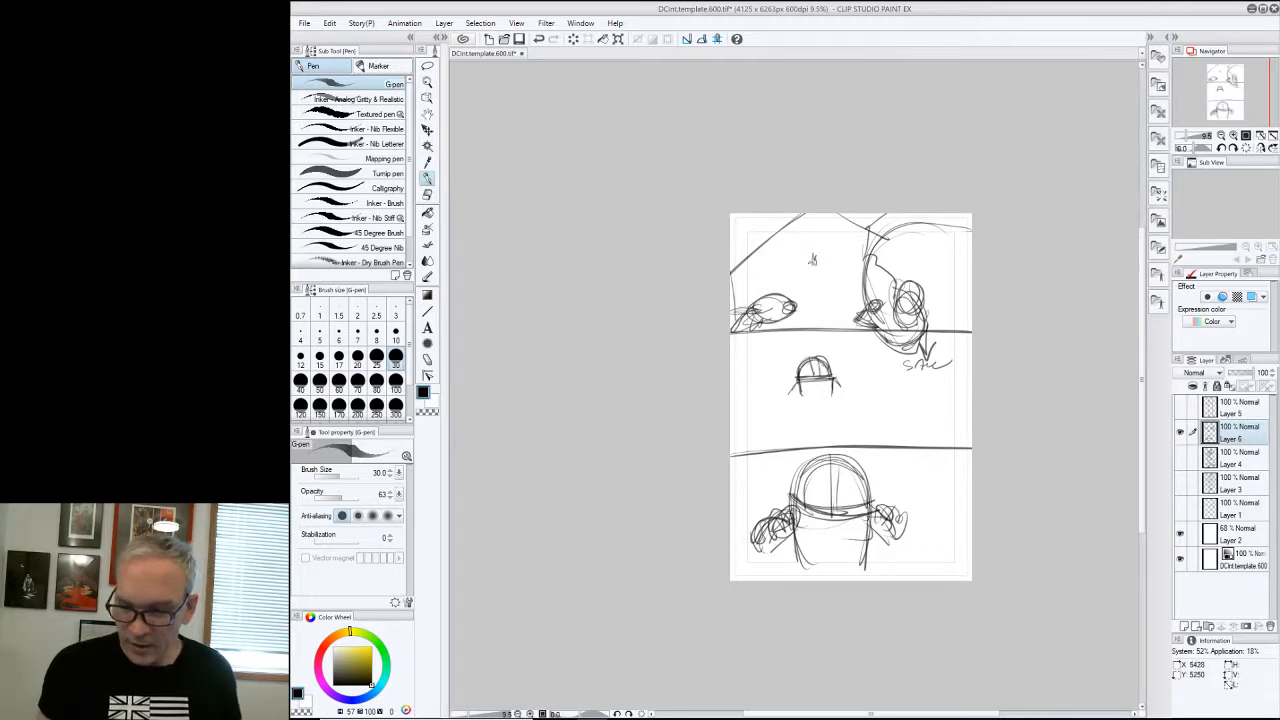
Rough in a large rounded mass beside the bottom panel's right cluster and reinforce the lower side lines beneath the large head
mouse_move(930, 499)
left_mouse_down()
mouse_move(886, 512)
mouse_move(894, 490)
mouse_move(940, 540)
mouse_move(922, 500)
mouse_move(948, 522)
mouse_move(882, 515)
mouse_move(910, 540)
mouse_move(800, 540)
mouse_move(806, 560)
mouse_move(857, 557)
left_mouse_up()
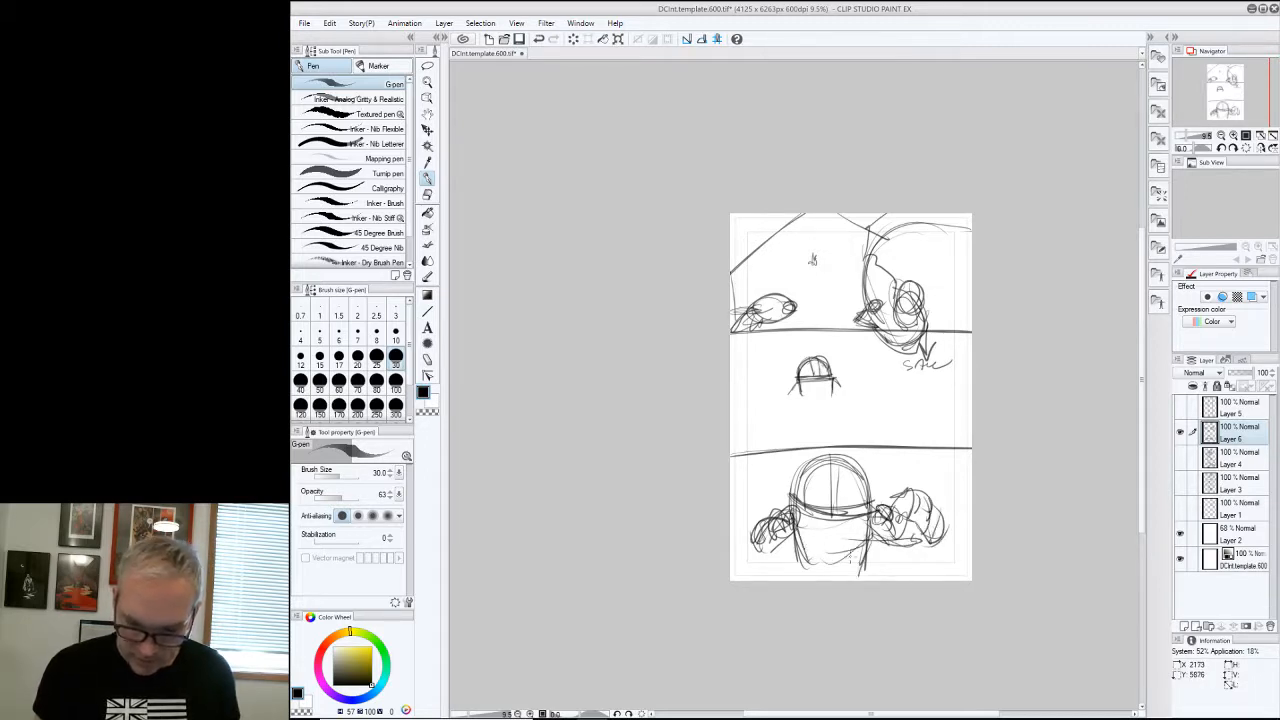
left_click_drag(792, 526, 804, 548)
mouse_move(856, 524)
left_mouse_down()
mouse_move(845, 533)
mouse_move(880, 512)
left_mouse_up()
left_click_drag(792, 530, 807, 547)
left_click_drag(868, 547, 860, 561)
left_click_drag(796, 538, 804, 571)
mouse_move(866, 558)
left_mouse_down()
mouse_move(860, 577)
mouse_move(804, 577)
left_mouse_up()
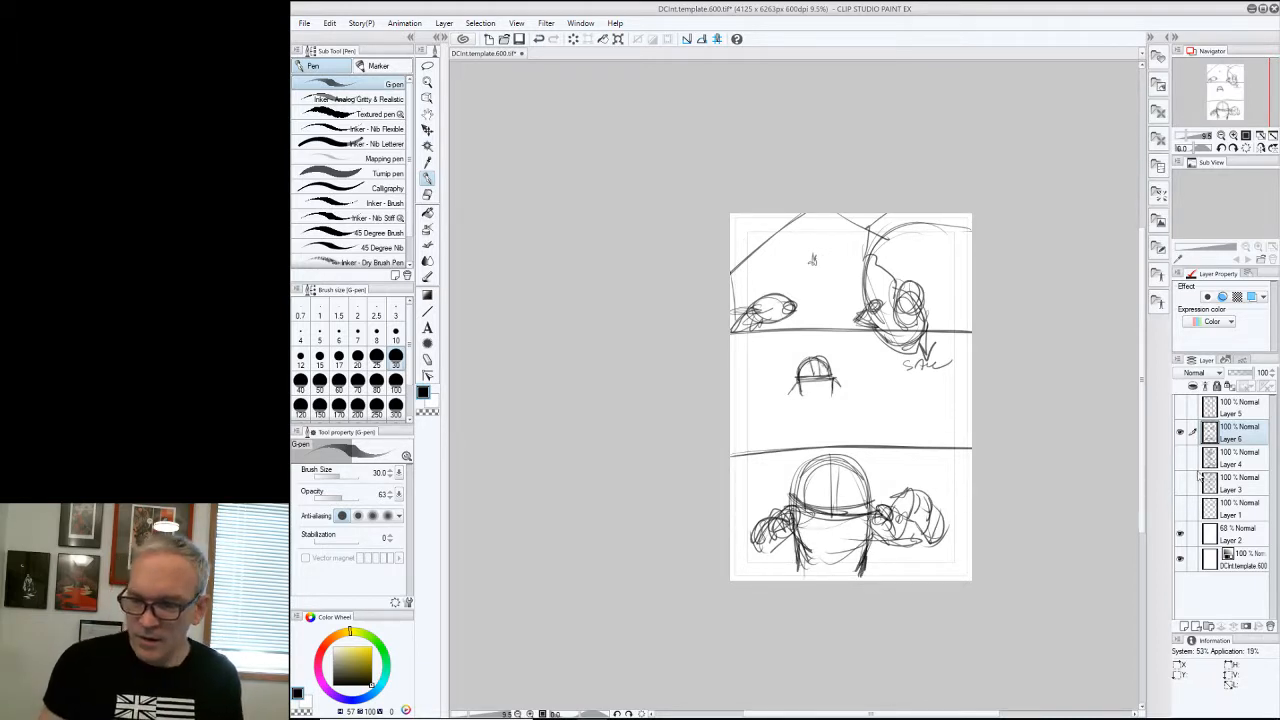
Hide Layer 6, show Layer 5 with the vertical columns, and make Layer 5 the active layer
left_click(1181, 432)
left_click(1180, 408)
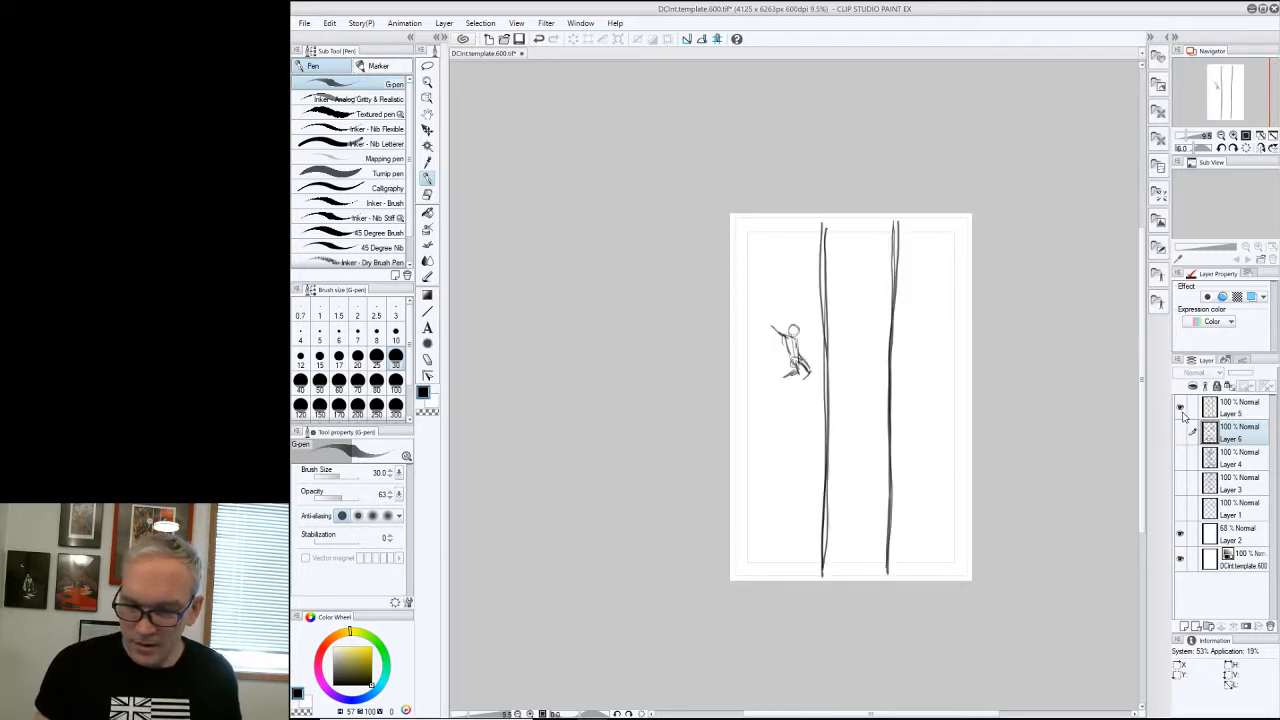
left_click(1248, 408)
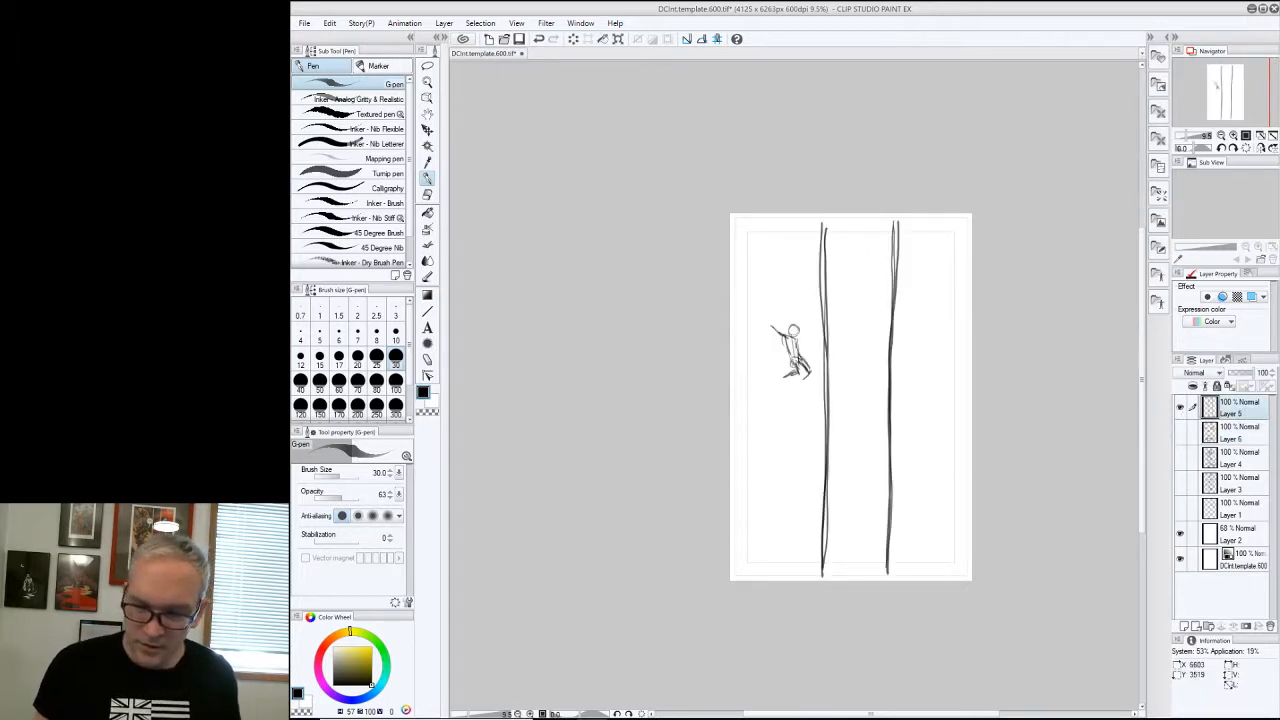
Draw a large five-pointed star cropped by the page edge in the first column and add the figure's raised arms and curly line
left_click_drag(728, 345, 773, 260)
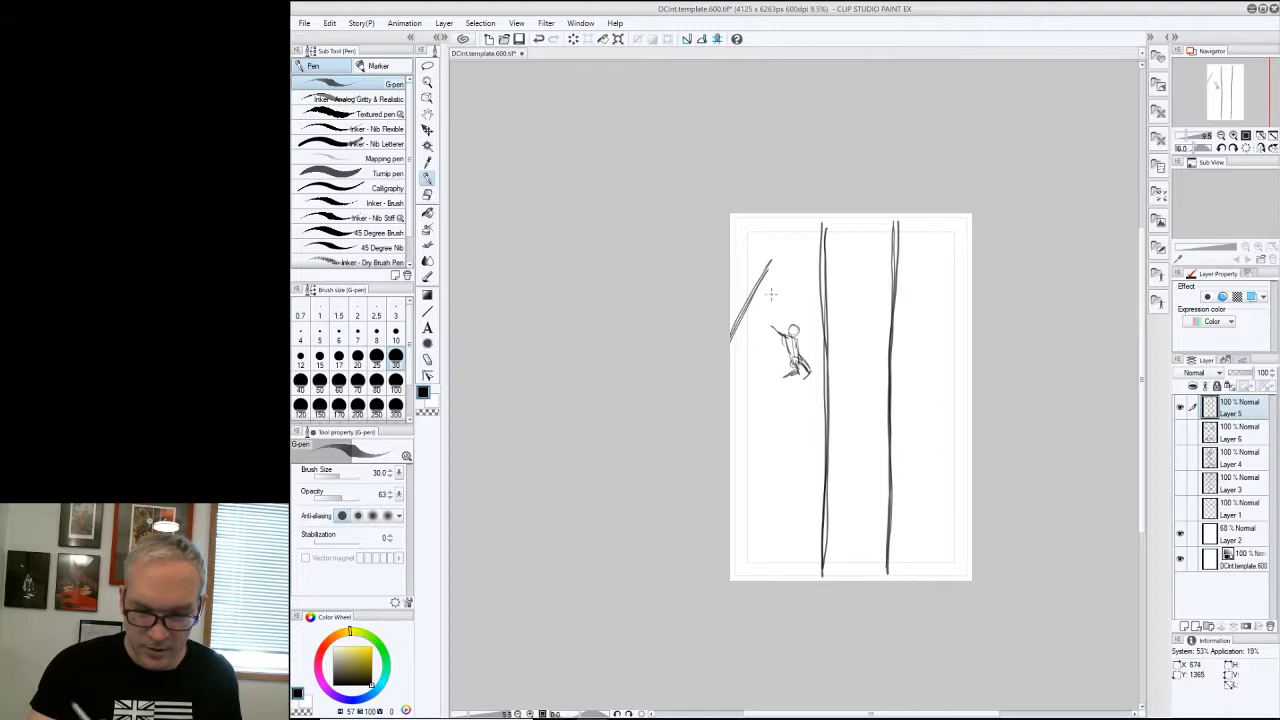
key("ctrl+z")
mouse_move(731, 316)
left_mouse_down()
mouse_move(777, 255)
mouse_move(777, 348)
mouse_move(747, 274)
mouse_move(764, 305)
mouse_move(730, 311)
left_mouse_up()
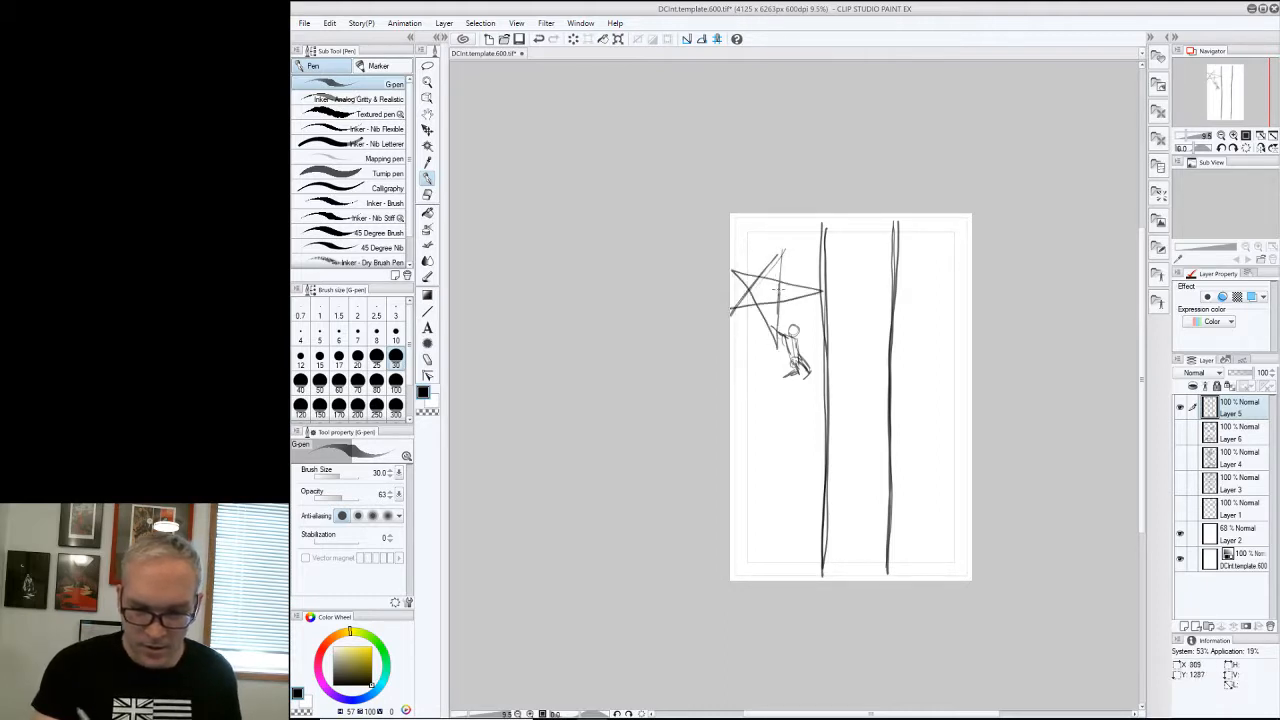
left_click_drag(785, 250, 731, 314)
mouse_move(767, 275)
left_mouse_down()
mouse_move(732, 267)
mouse_move(771, 331)
mouse_move(788, 302)
mouse_move(759, 315)
mouse_move(808, 326)
mouse_move(815, 318)
mouse_move(794, 321)
mouse_move(815, 306)
mouse_move(790, 268)
left_mouse_up()
scroll(850, 400, "up", 1)
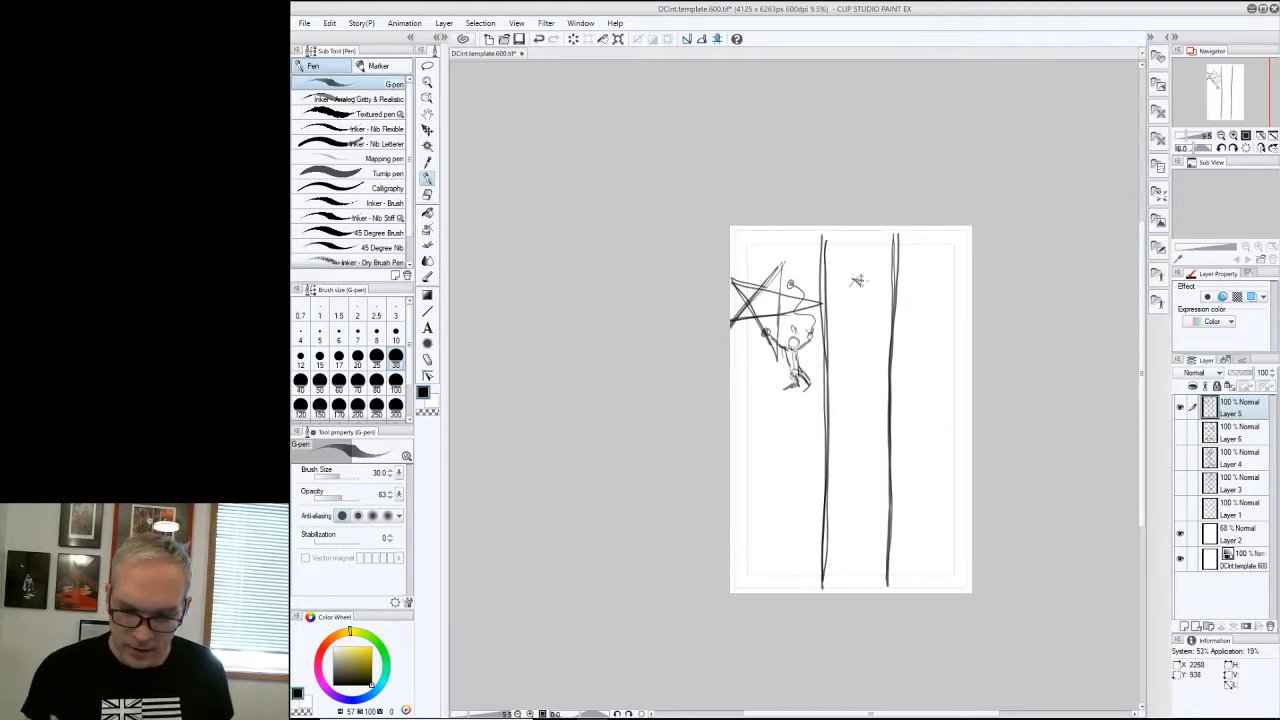
Draw a small star atop the middle column, a long line descending below it, and a tiny falling figure with a curly line
left_click_drag(857, 281, 856, 287)
mouse_move(856, 300)
left_mouse_down()
mouse_move(860, 459)
mouse_move(906, 489)
mouse_move(1000, 488)
left_mouse_up()
mouse_move(852, 397)
left_mouse_down()
mouse_move(824, 394)
mouse_move(856, 408)
mouse_move(804, 416)
mouse_move(790, 405)
mouse_move(822, 420)
mouse_move(810, 424)
left_mouse_up()
mouse_move(836, 400)
left_mouse_down()
mouse_move(795, 392)
mouse_move(898, 417)
mouse_move(884, 411)
mouse_move(888, 316)
left_mouse_up()
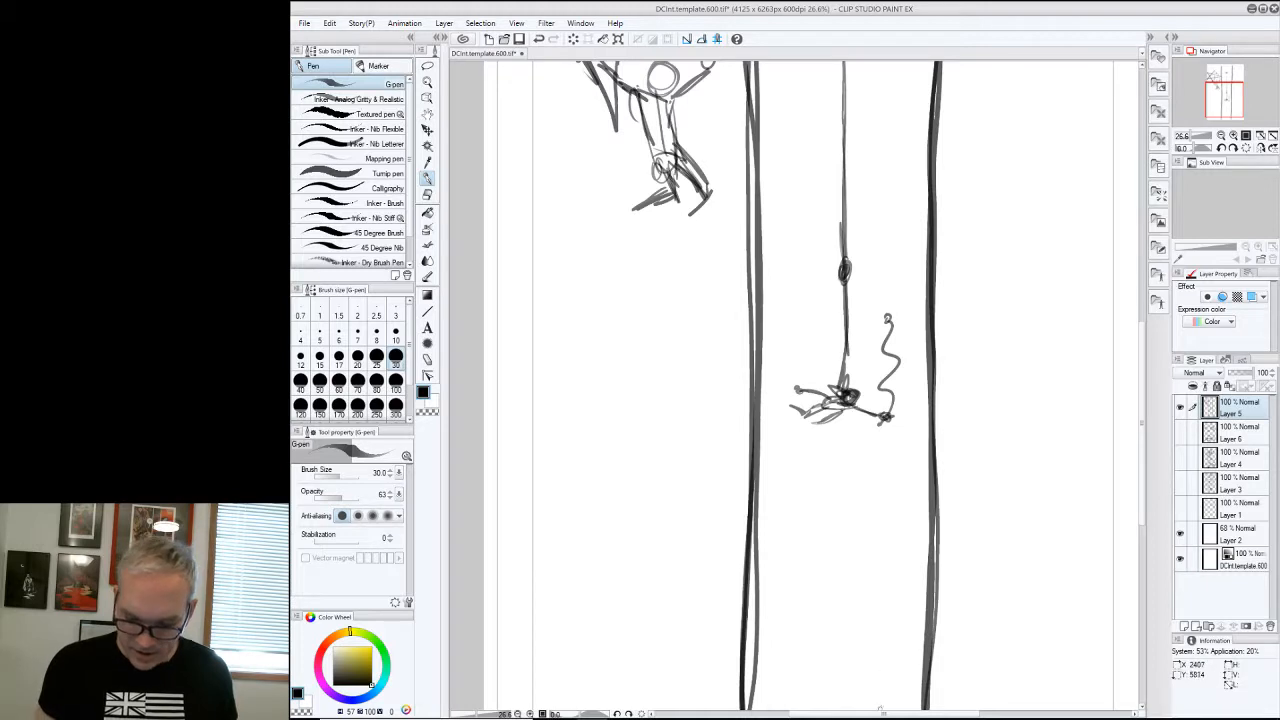
Turn the page nearly upside down and sketch a tiny stick figure near the bottom of the third column
left_click_drag(885, 713, 943, 713)
left_click_drag(1141, 424, 1141, 466)
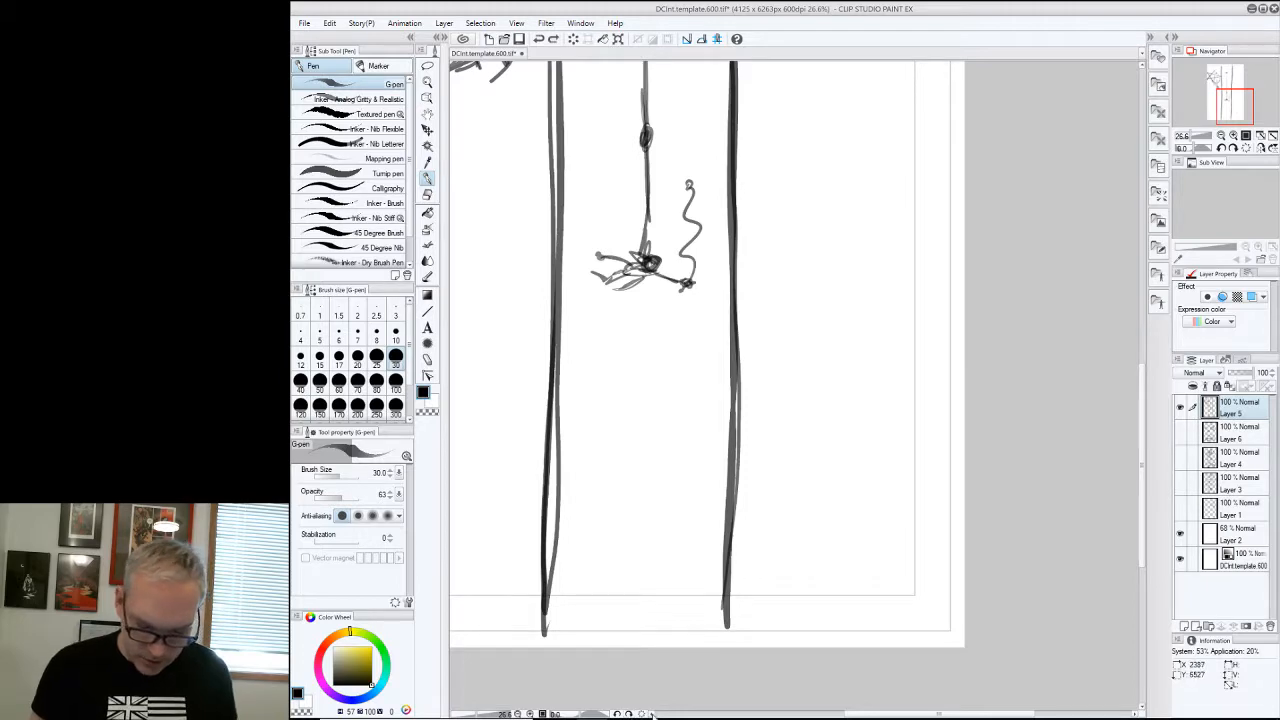
left_click_drag(591, 714, 606, 714)
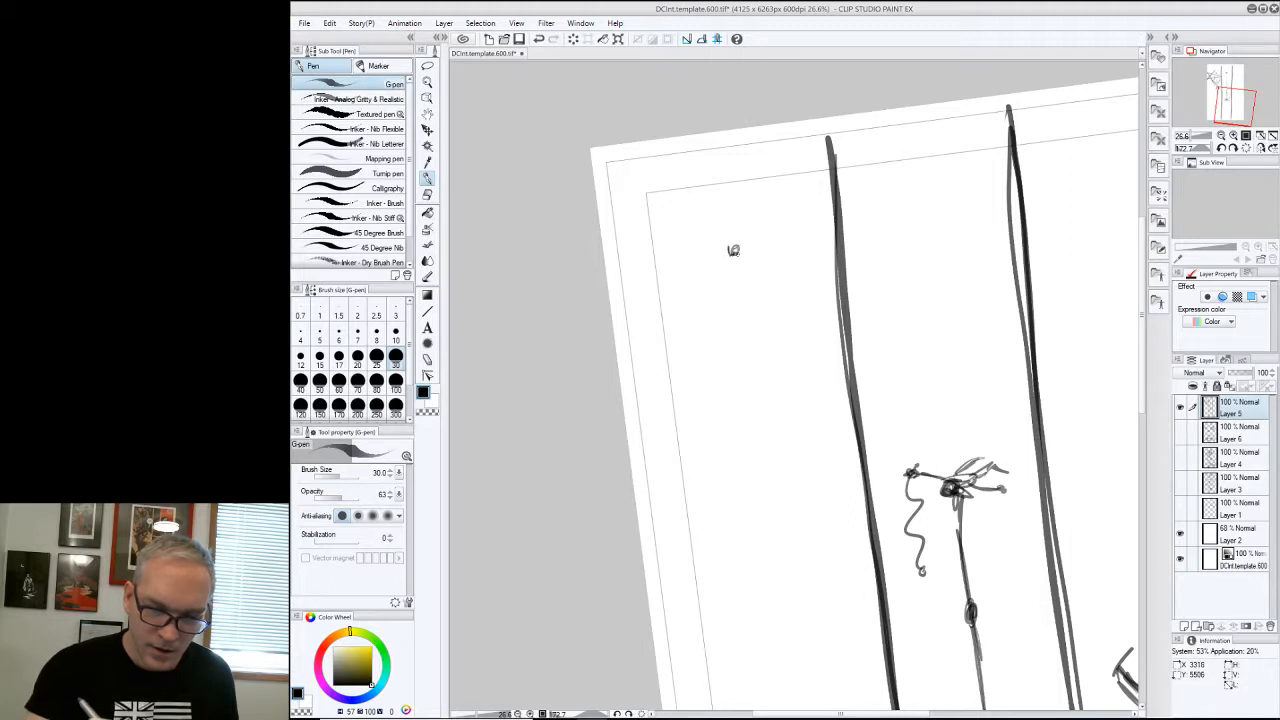
mouse_move(734, 262)
left_mouse_down()
mouse_move(728, 284)
mouse_move(710, 284)
mouse_move(729, 287)
mouse_move(737, 253)
left_mouse_up()
mouse_move(735, 247)
left_mouse_down()
mouse_move(730, 287)
mouse_move(739, 262)
mouse_move(710, 281)
mouse_move(728, 287)
left_mouse_up()
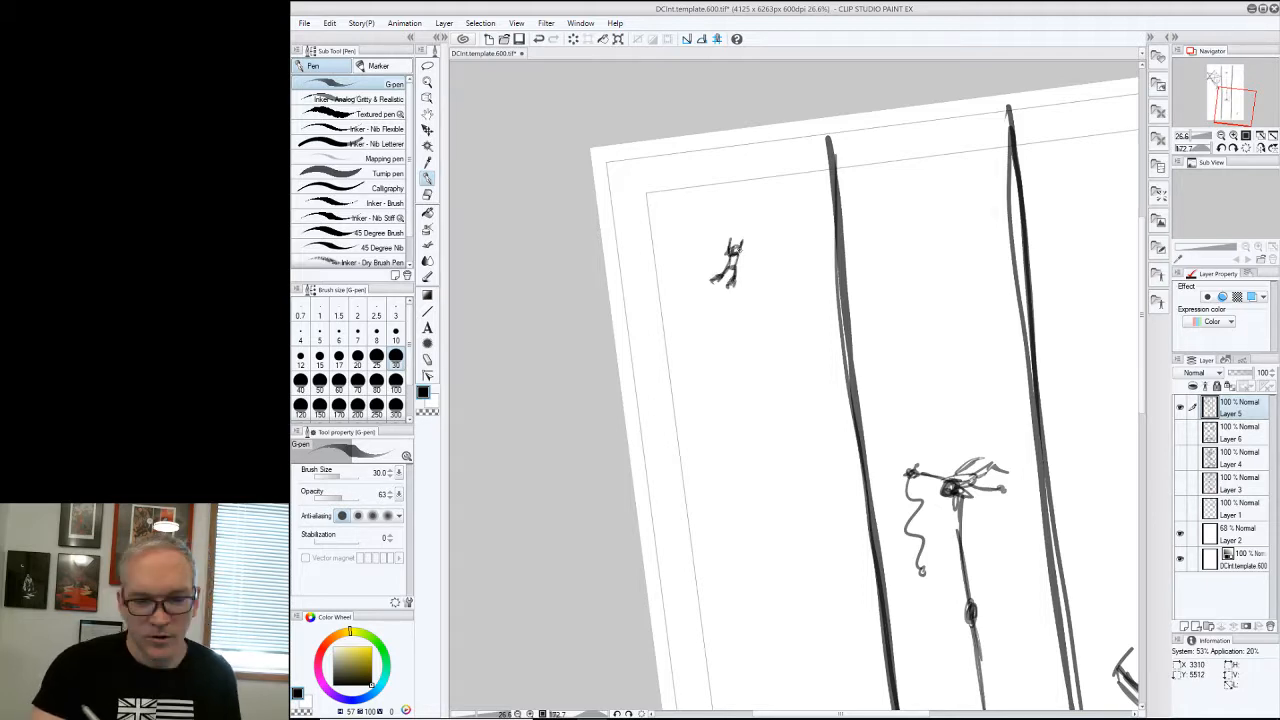
Surround the third column's tiny figure with a jagged burst outline, a long trailing tail and spiky flame strokes
mouse_move(726, 229)
left_mouse_down()
mouse_move(672, 290)
mouse_move(796, 296)
left_mouse_up()
mouse_move(672, 300)
left_mouse_down()
mouse_move(722, 345)
mouse_move(728, 398)
left_mouse_up()
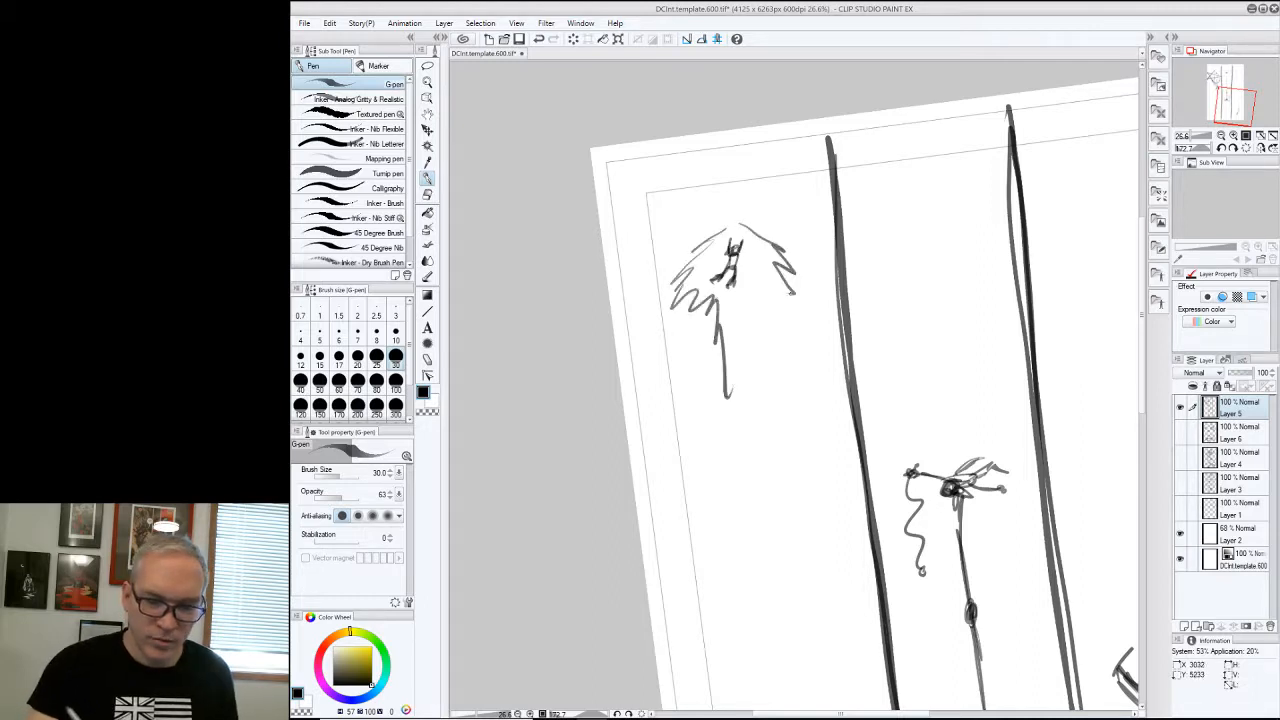
left_click_drag(792, 292, 748, 312)
left_click_drag(748, 306, 736, 490)
left_click_drag(754, 392, 750, 452)
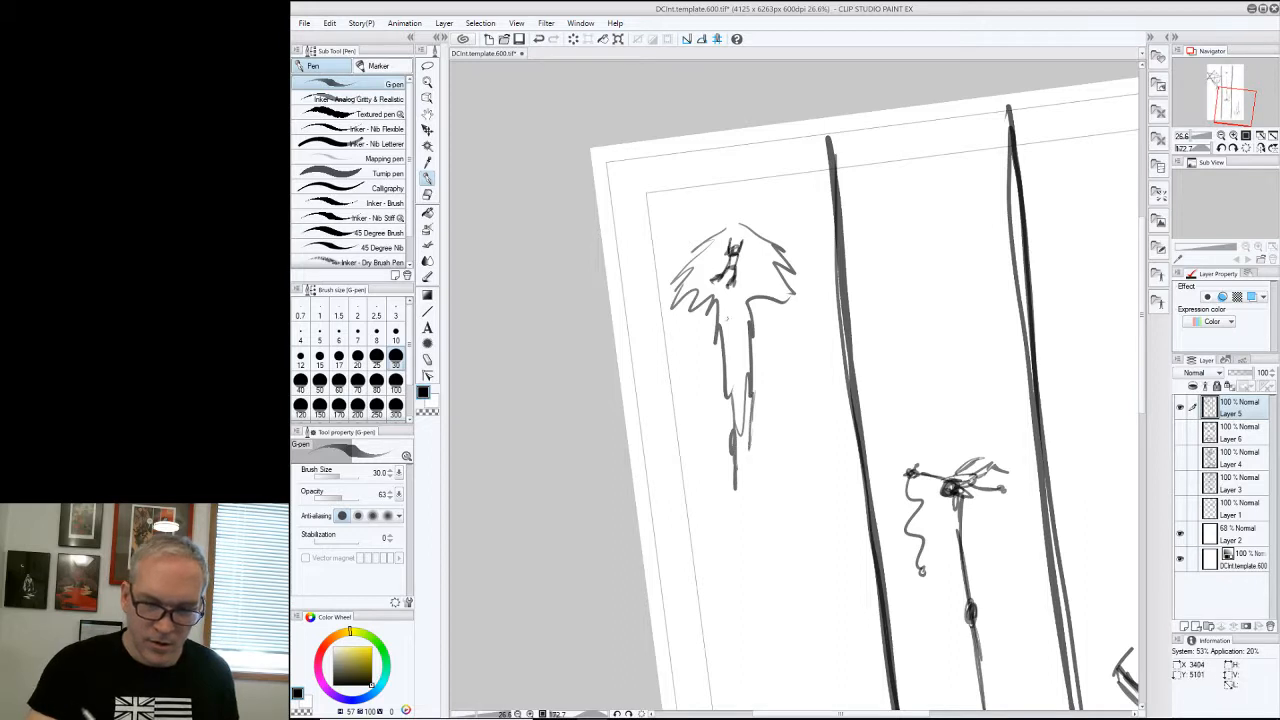
mouse_move(720, 308)
left_mouse_down()
mouse_move(696, 370)
mouse_move(704, 356)
mouse_move(746, 372)
left_mouse_up()
mouse_move(740, 312)
left_mouse_down()
mouse_move(770, 366)
mouse_move(774, 350)
left_mouse_up()
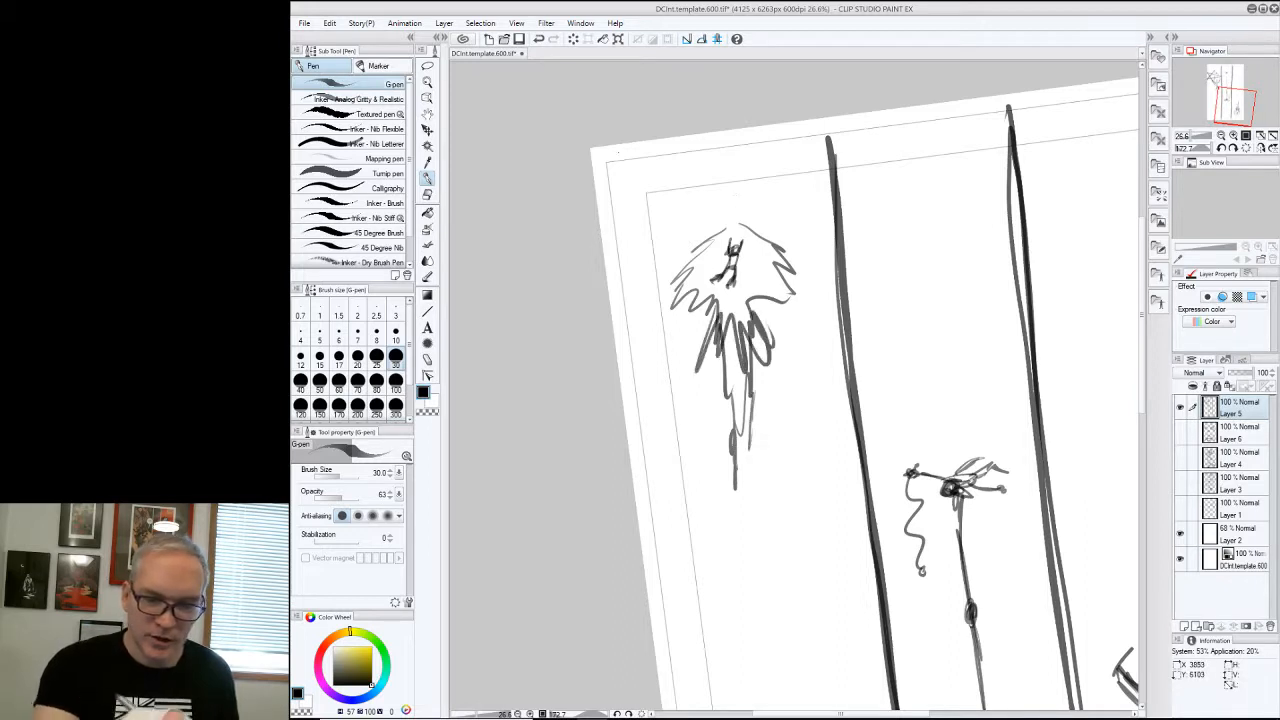
Draw a curved ground line in several strokes across the base of the third column and return the page upright
mouse_move(620, 158)
left_mouse_down()
mouse_move(683, 178)
mouse_move(798, 167)
mouse_move(710, 187)
mouse_move(786, 194)
left_mouse_up()
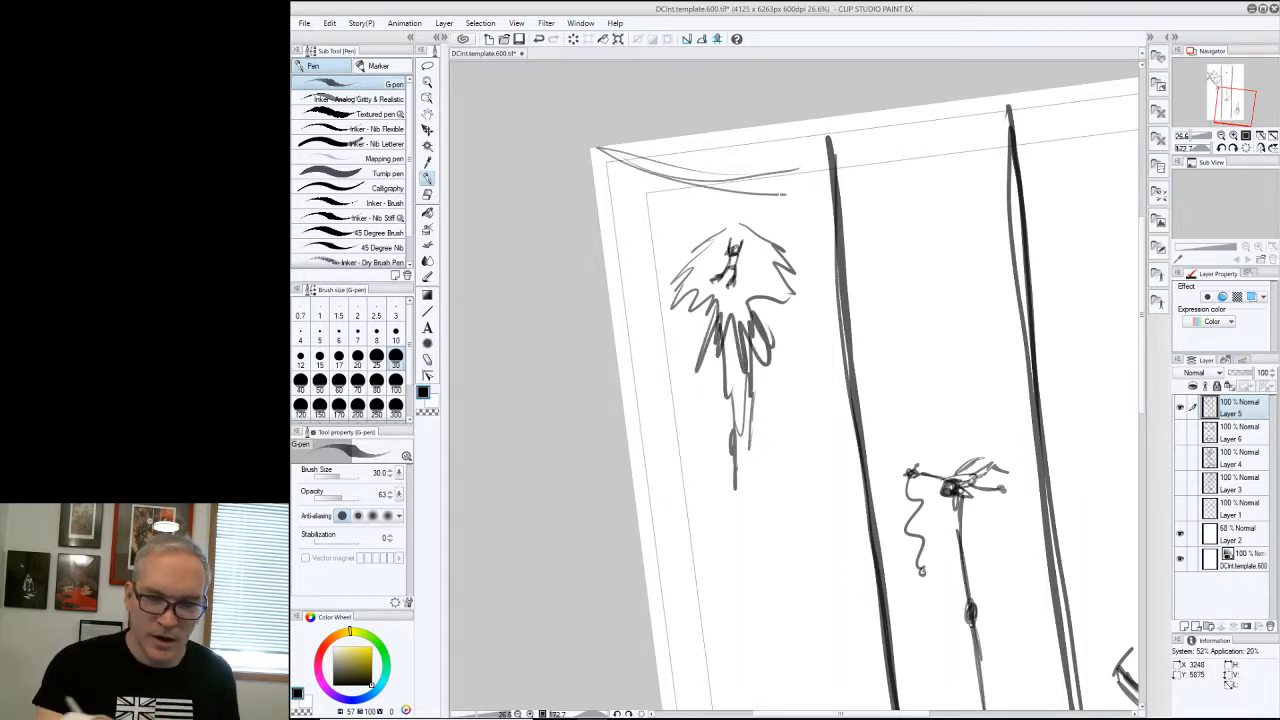
left_click_drag(594, 150, 830, 210)
left_click_drag(600, 160, 828, 204)
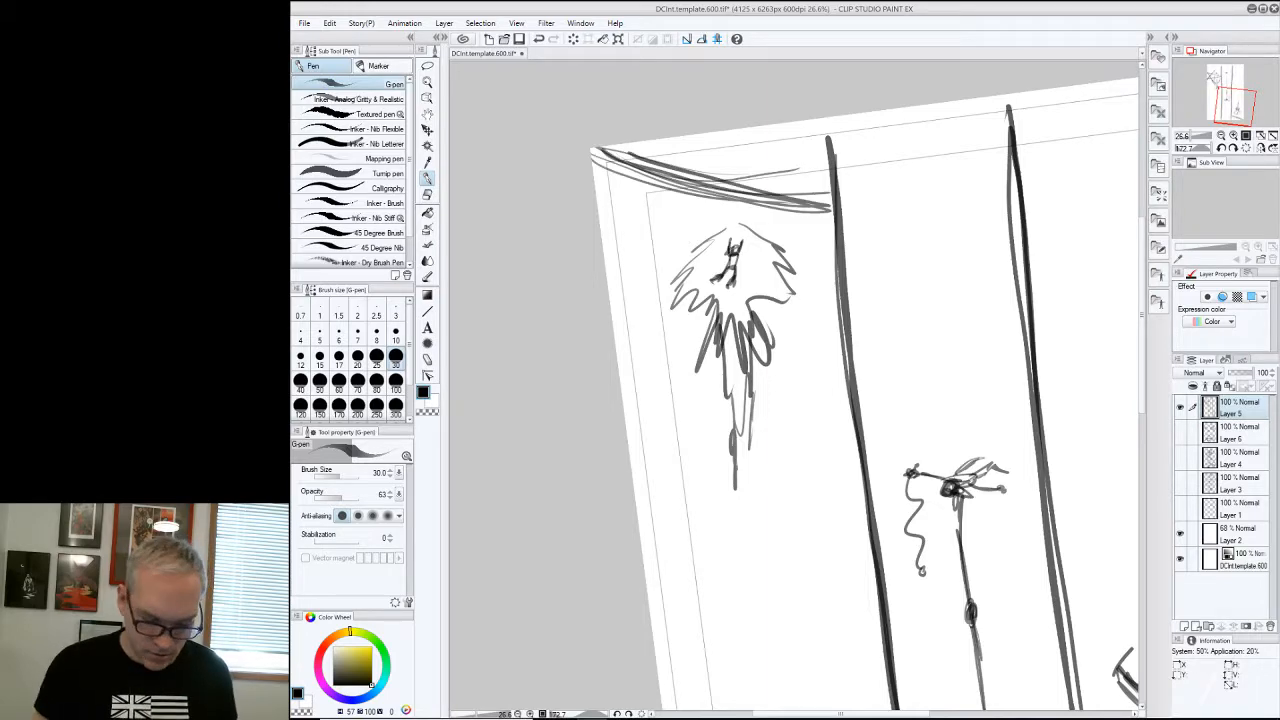
mouse_move(574, 715)
left_mouse_down()
mouse_move(608, 715)
mouse_move(586, 715)
left_mouse_up()
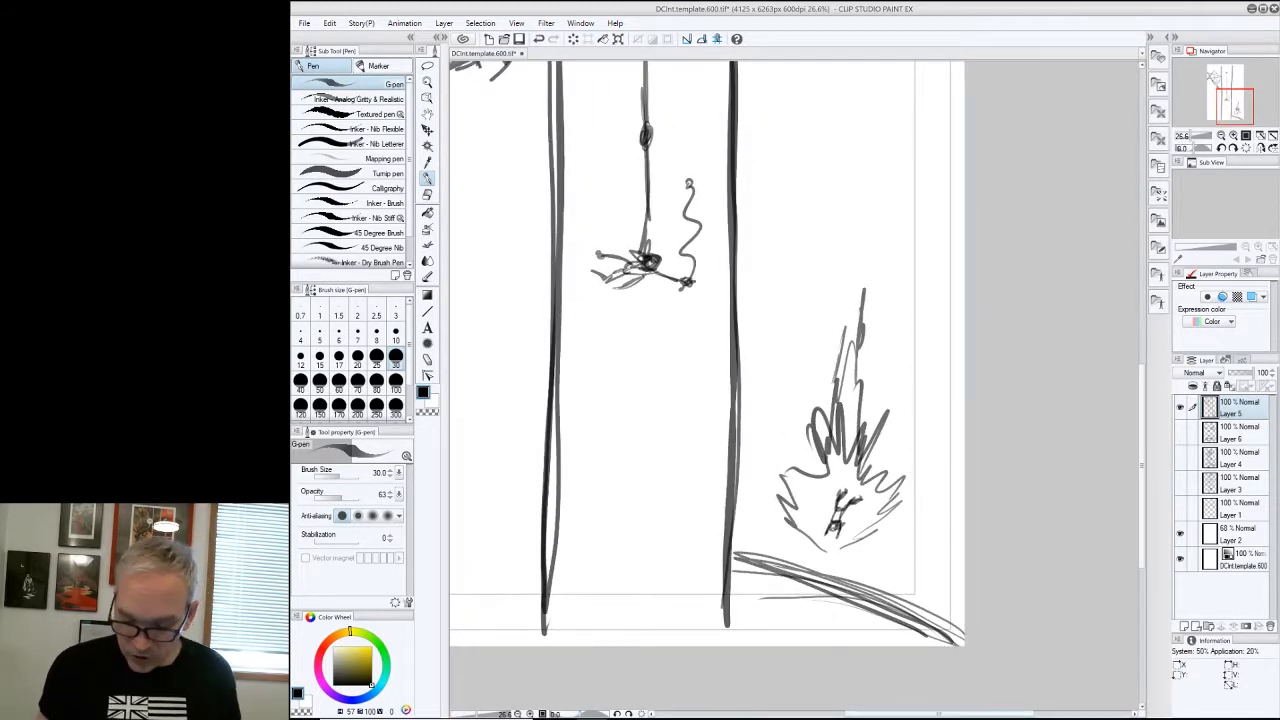
Examine the whole three-column layout with the page tilted in both directions
left_click_drag(910, 714, 888, 714)
key("alt+space")
left_click_drag(940, 590, 893, 591)
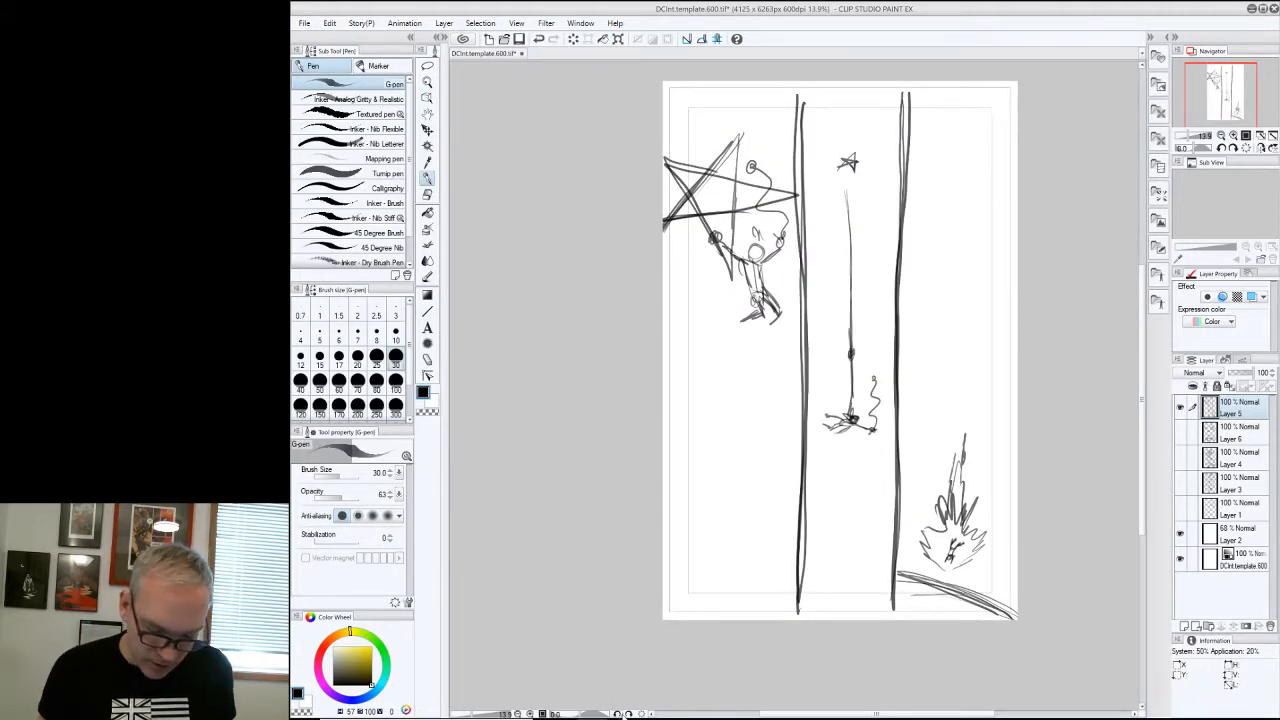
left_click(618, 713)
left_click(620, 713)
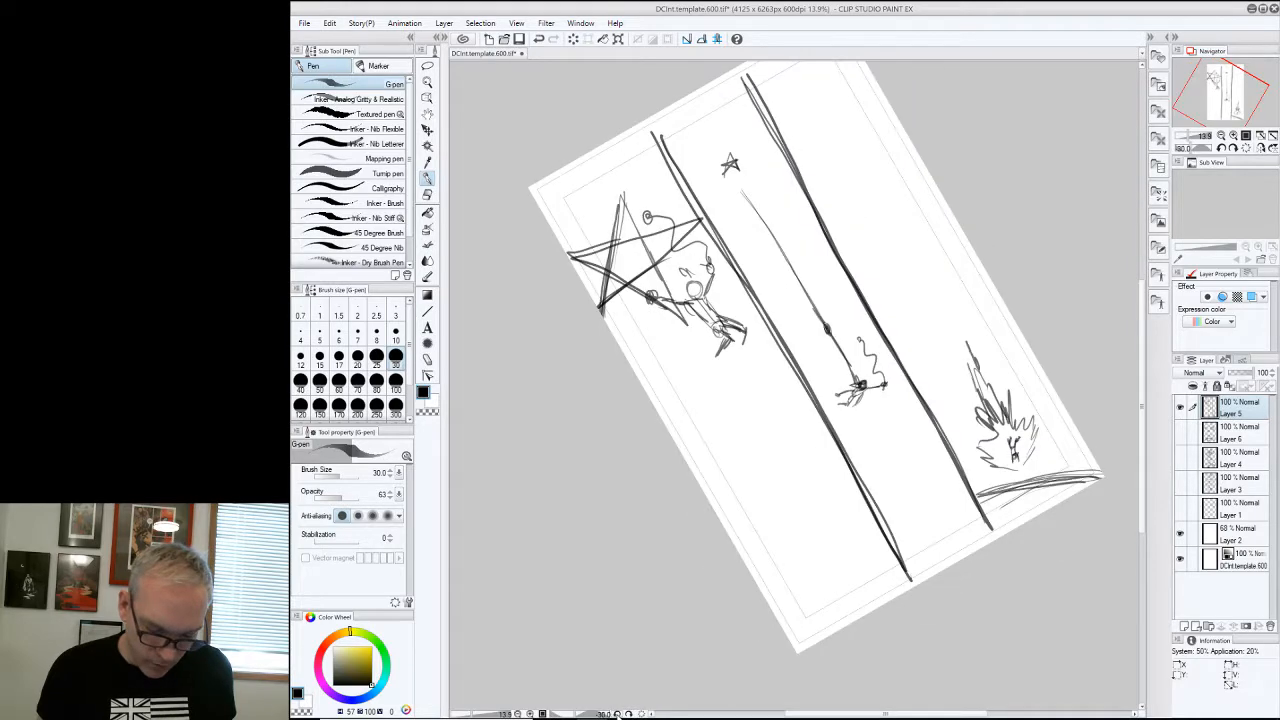
left_click(628, 713)
left_click(628, 713)
left_click(628, 713)
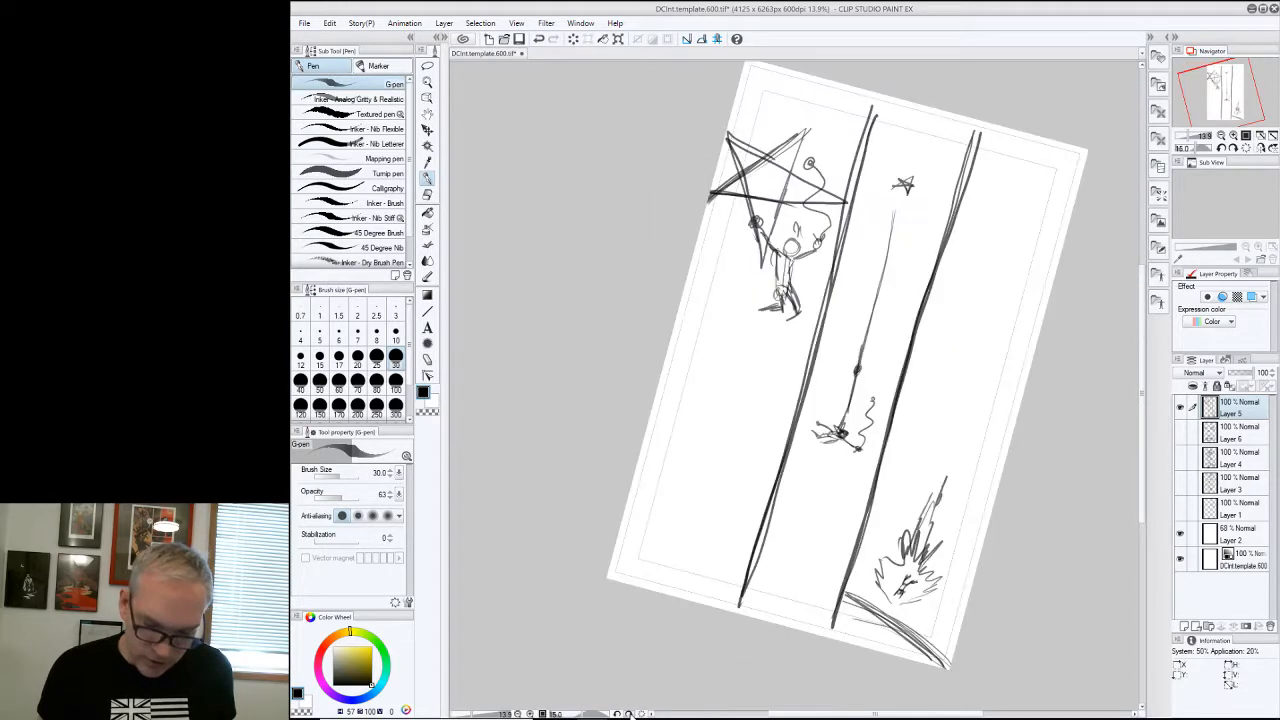
left_click(628, 713)
left_click_drag(588, 714, 583, 715)
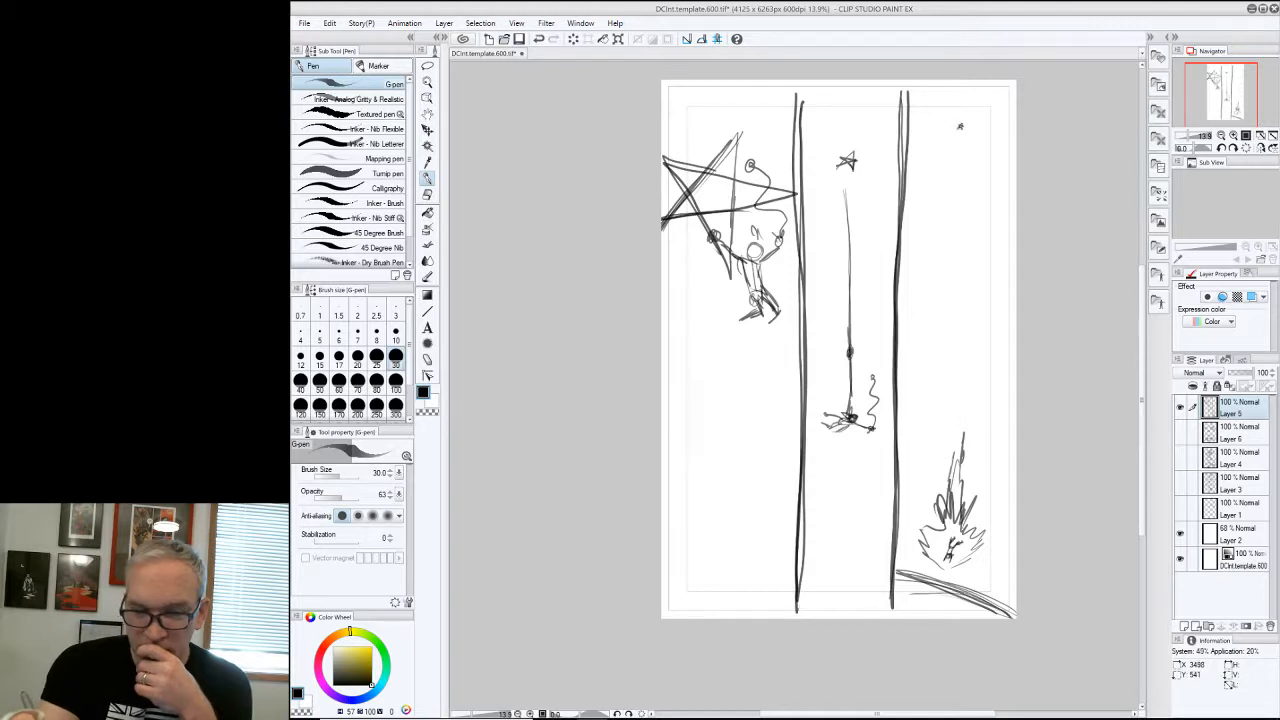
Mark a tiny star with a small downward arrow beneath it at the top of the third column
left_click_drag(962, 126, 961, 128)
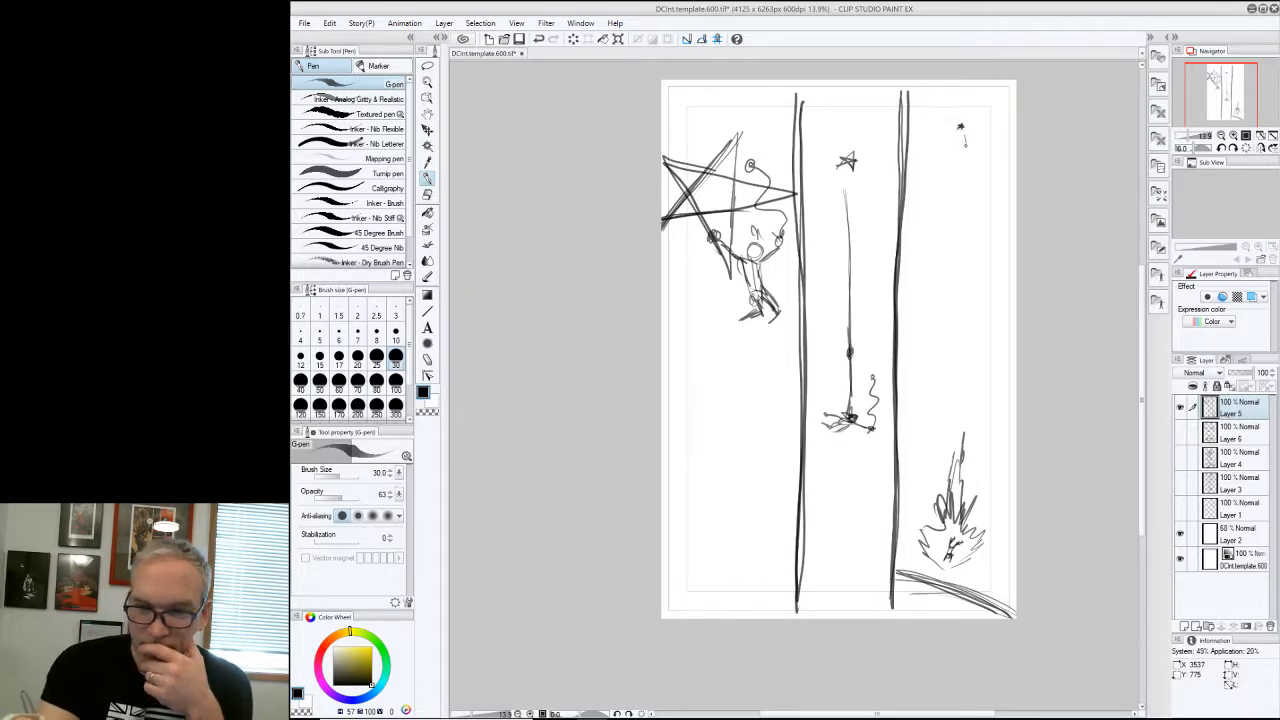
left_click_drag(965, 146, 966, 143)
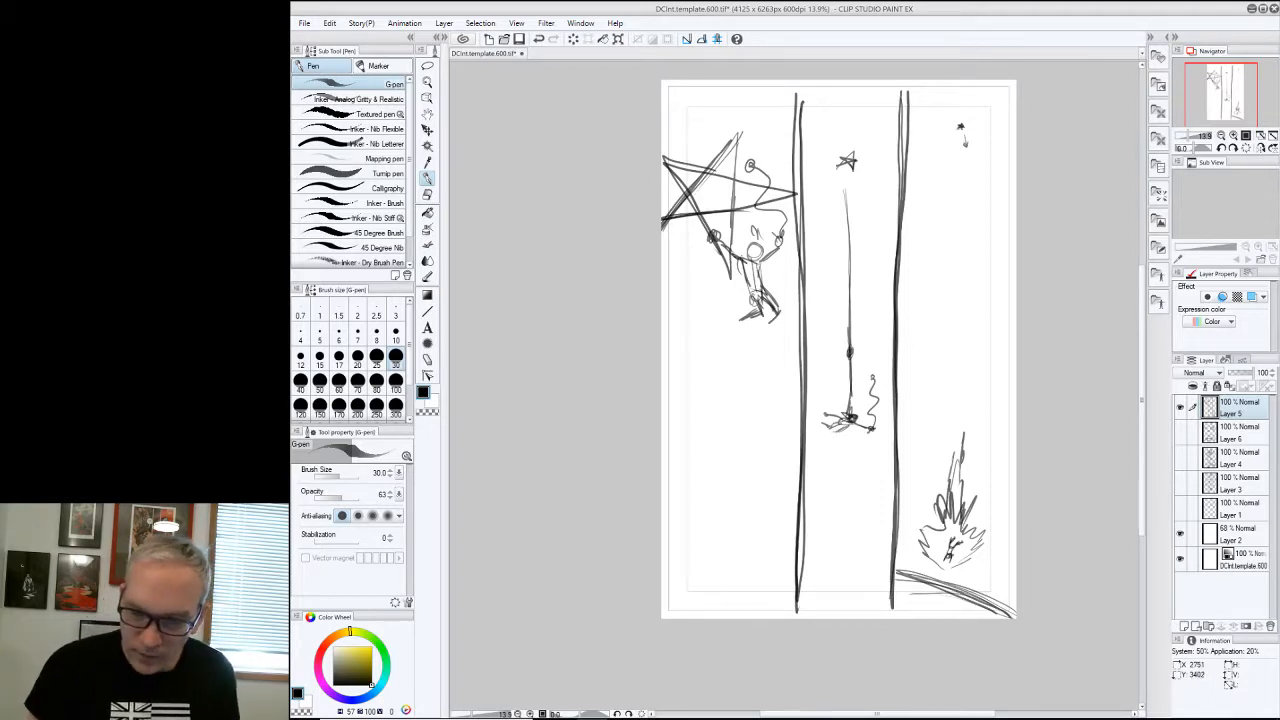
Handwrite a short three-line note above the curly line in the middle column and the sound effect "BOOM!" above the burst
mouse_move(862, 325)
left_mouse_down()
mouse_move(882, 331)
mouse_move(866, 355)
mouse_move(884, 360)
left_mouse_up()
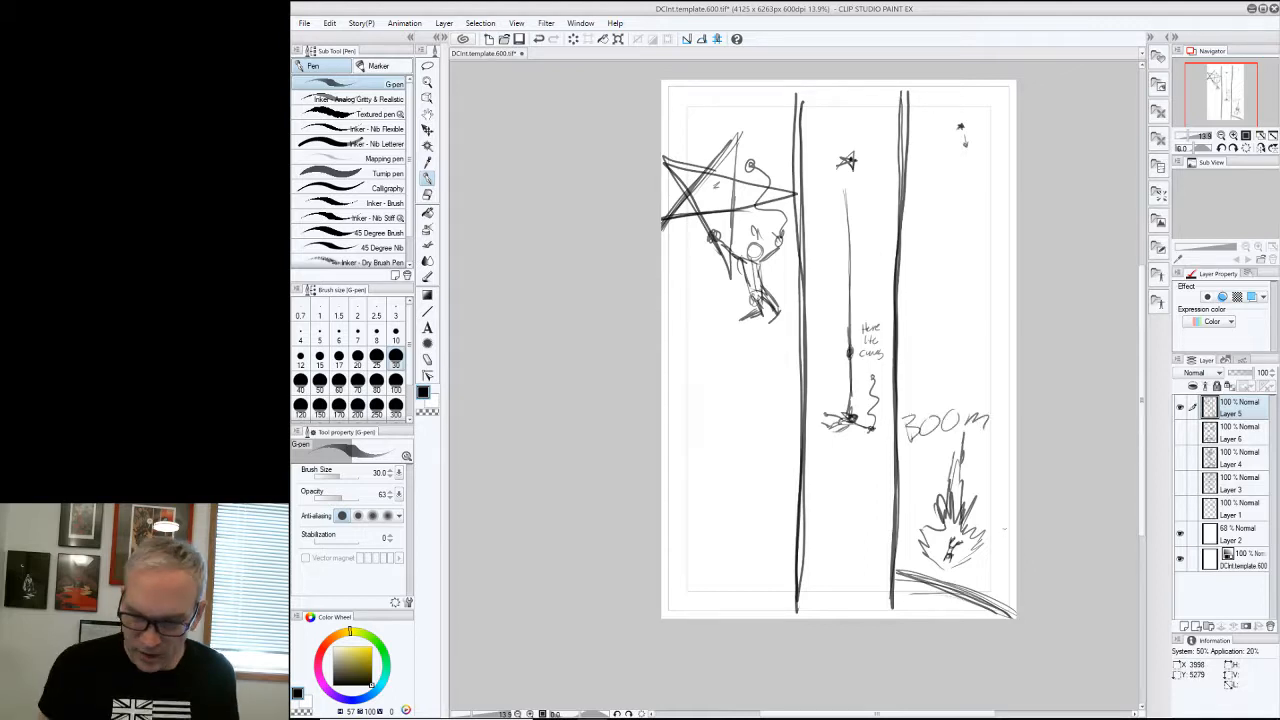
left_click_drag(1001, 403, 994, 426)
left_click(993, 432)
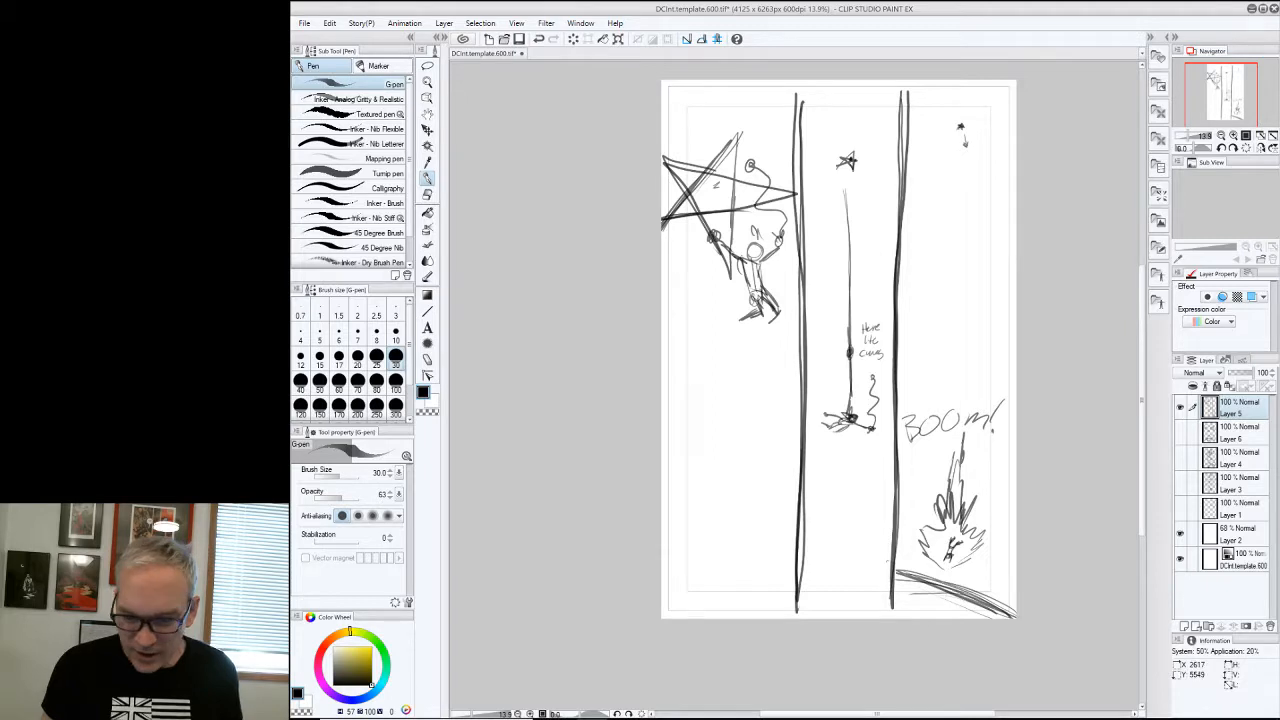
Draw sloping ground lines across the base of the middle column and beneath the burst in the third column
left_click_drag(795, 568, 898, 600)
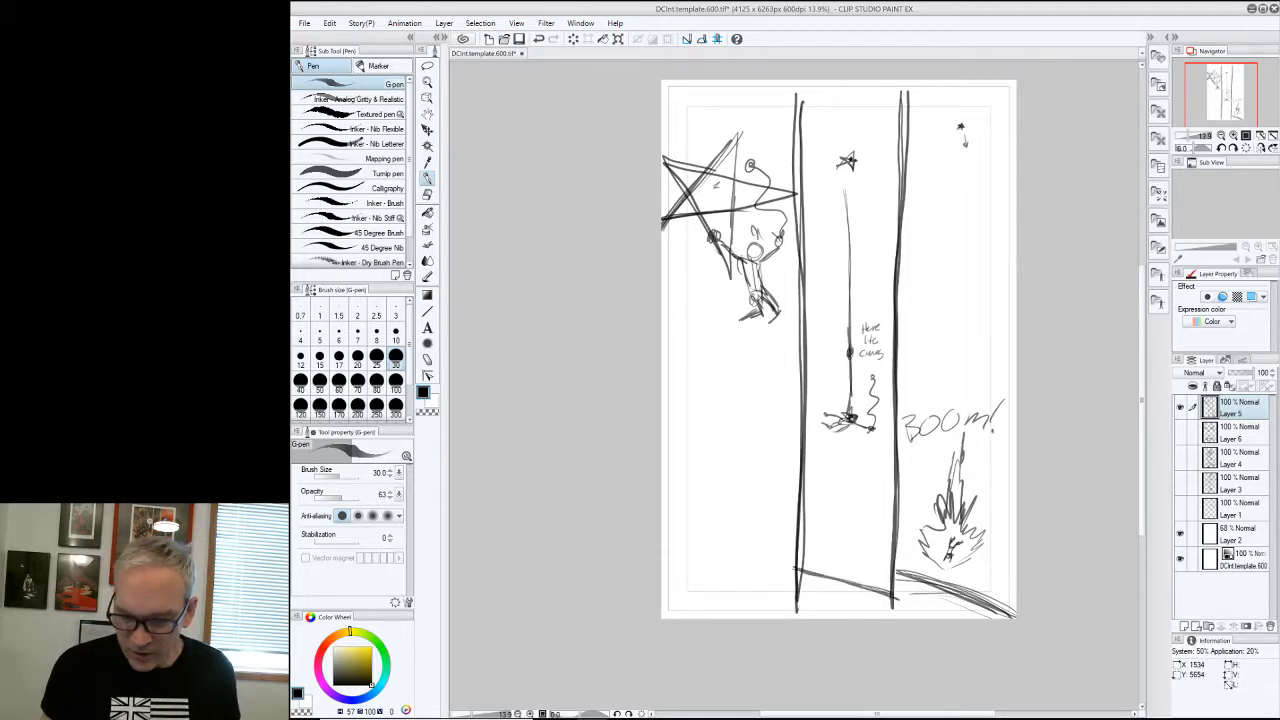
left_click_drag(884, 551, 1016, 604)
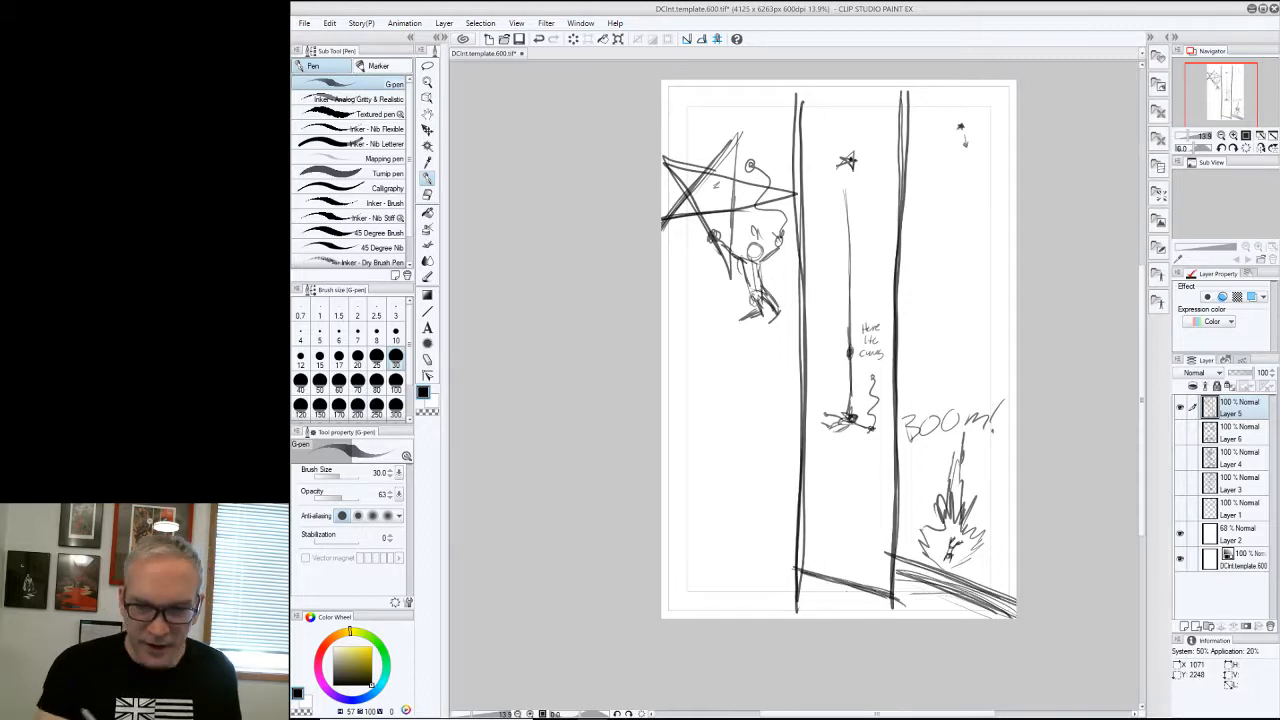
Draw an upward arrow in the lower half of the first column and handwrite "LIGHT" above it
left_click_drag(757, 484, 753, 432)
left_click_drag(744, 462, 764, 453)
left_click_drag(711, 383, 722, 396)
mouse_move(726, 384)
left_mouse_down()
mouse_move(727, 396)
mouse_move(749, 391)
left_mouse_up()
left_click_drag(757, 375, 758, 388)
left_click_drag(751, 382, 767, 379)
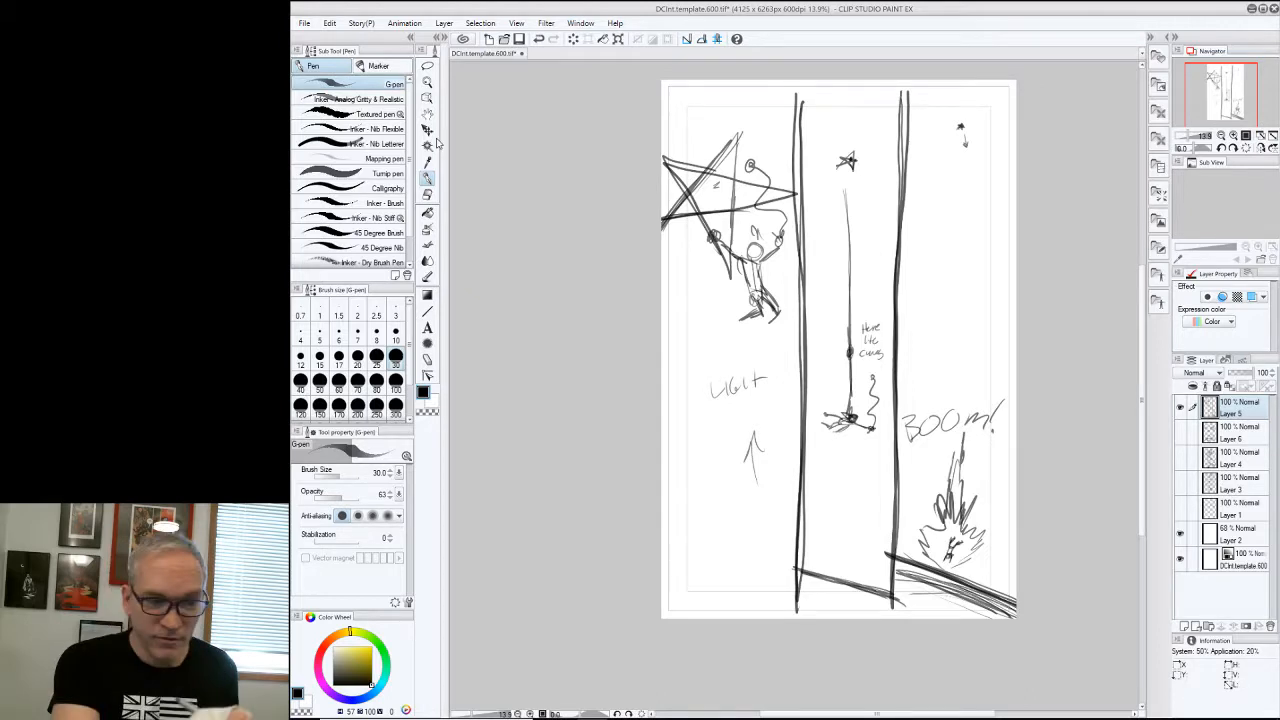
Lasso the surplus strokes beneath the third column's sloping ground line and delete them
left_click(427, 66)
left_click_drag(889, 557, 1072, 645)
key("Delete")
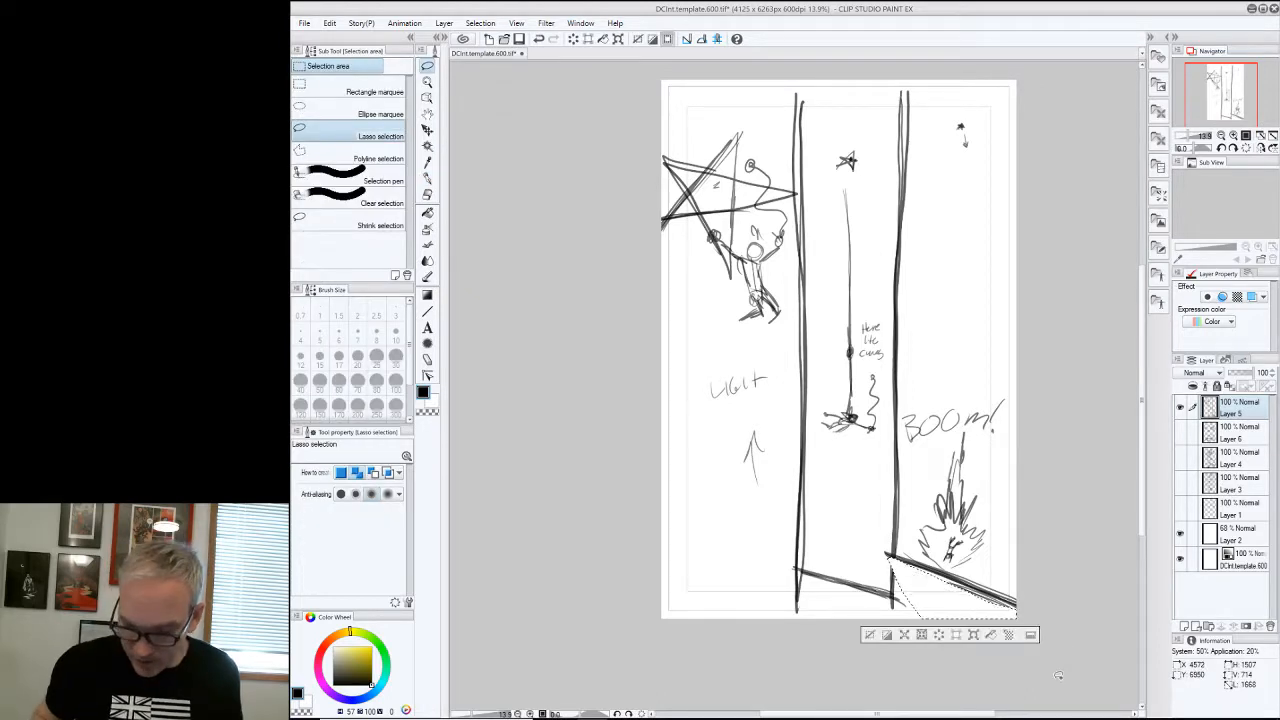
Clear the selection, hide the three-column sketch layer and add a new blank layer for the next page
key("ctrl+d")
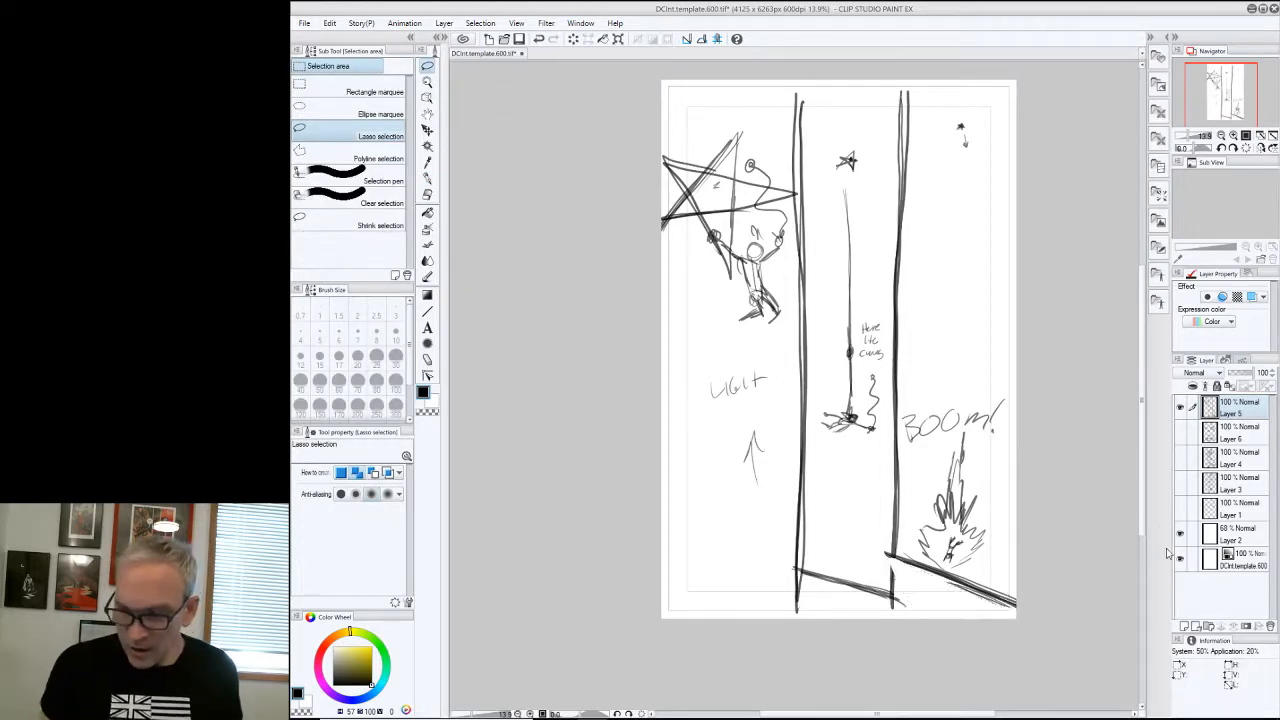
left_click(1180, 405)
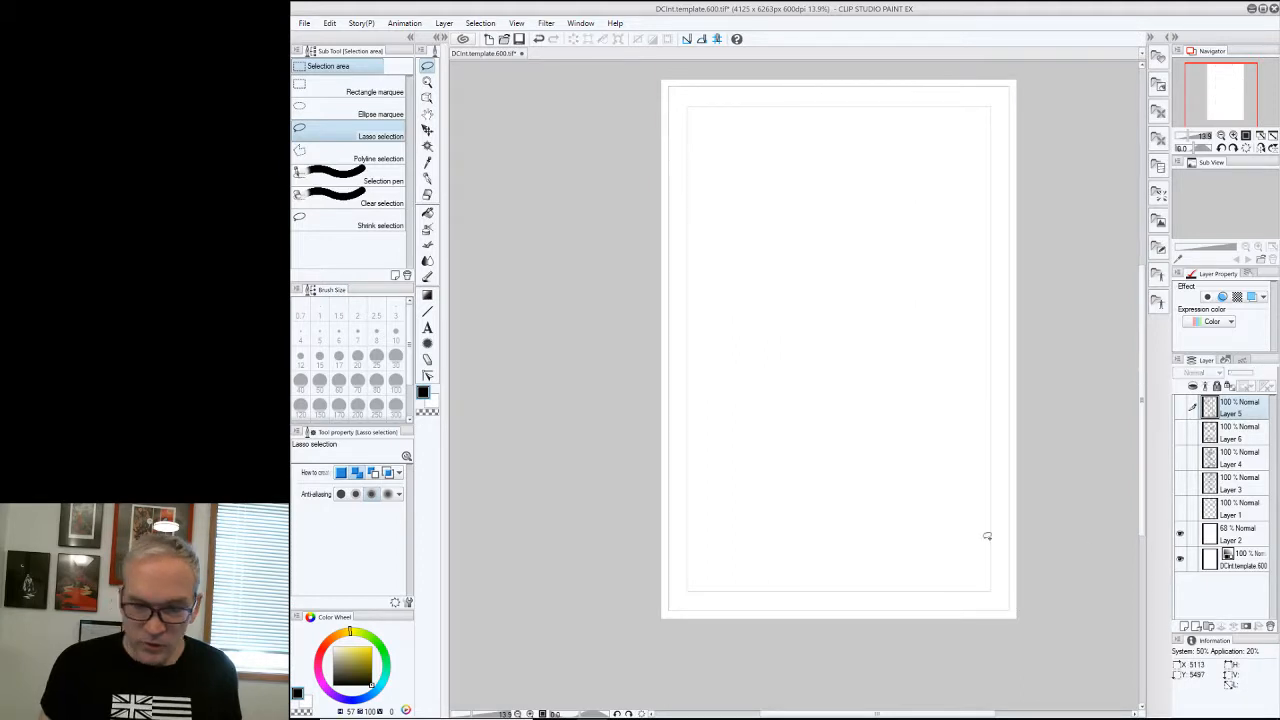
left_click(427, 177)
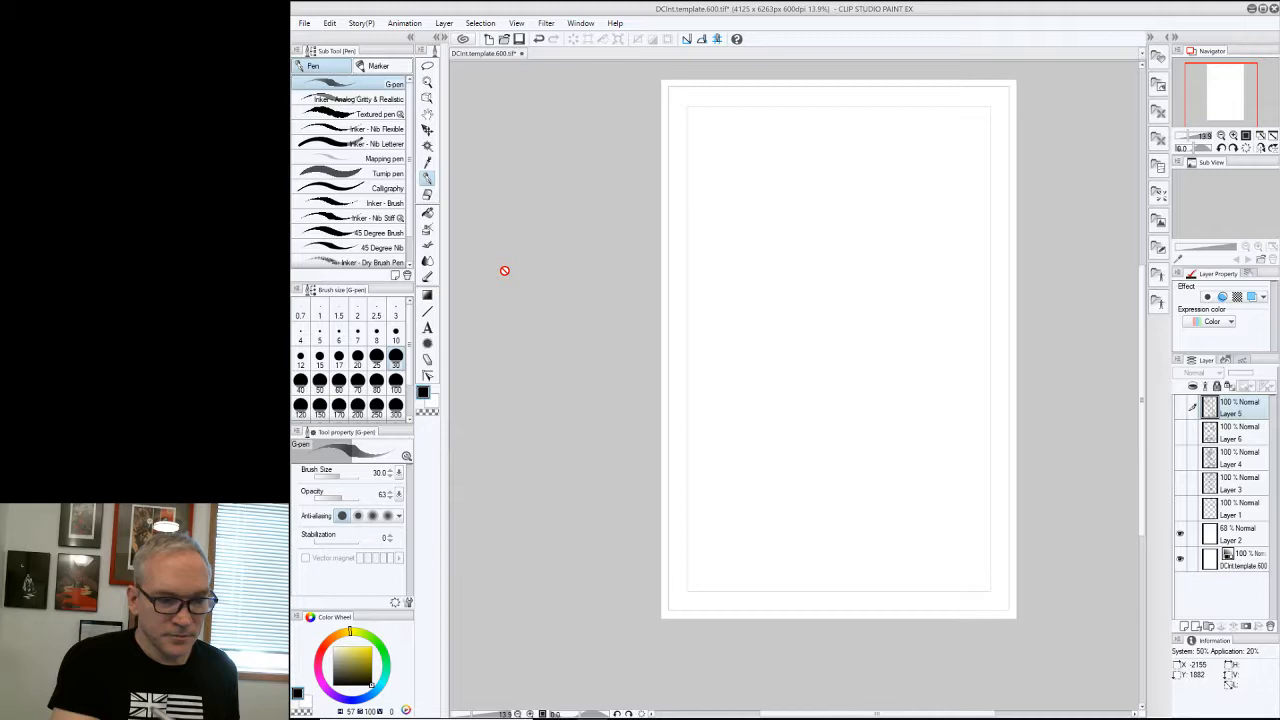
key("ctrl+shift+n")
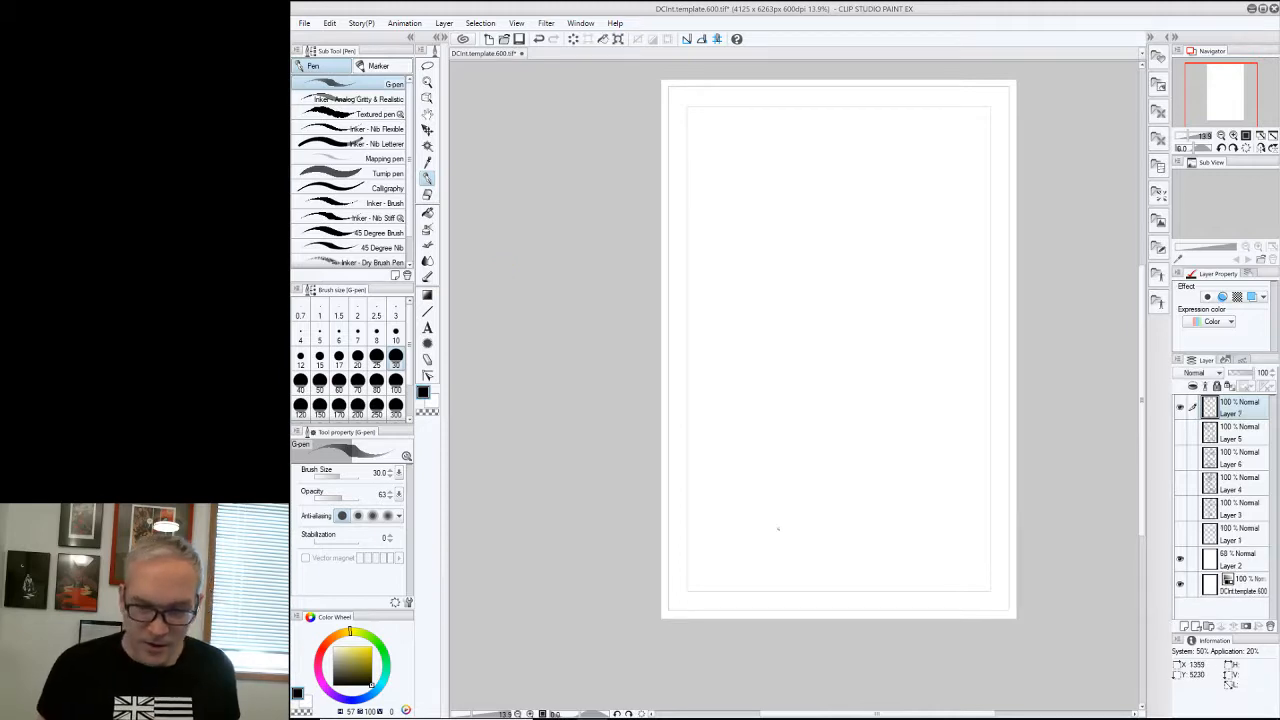
Sketch two falling trails with spiky heads across the page's upper part and handwrite "SOLDIER" and "PRINCESS" beside them
mouse_move(670, 100)
left_mouse_down()
mouse_move(939, 215)
mouse_move(913, 208)
mouse_move(933, 188)
mouse_move(913, 212)
left_mouse_up()
left_click_drag(711, 80, 806, 136)
left_click_drag(712, 80, 797, 131)
left_click_drag(801, 134, 797, 134)
left_click_drag(799, 122, 805, 135)
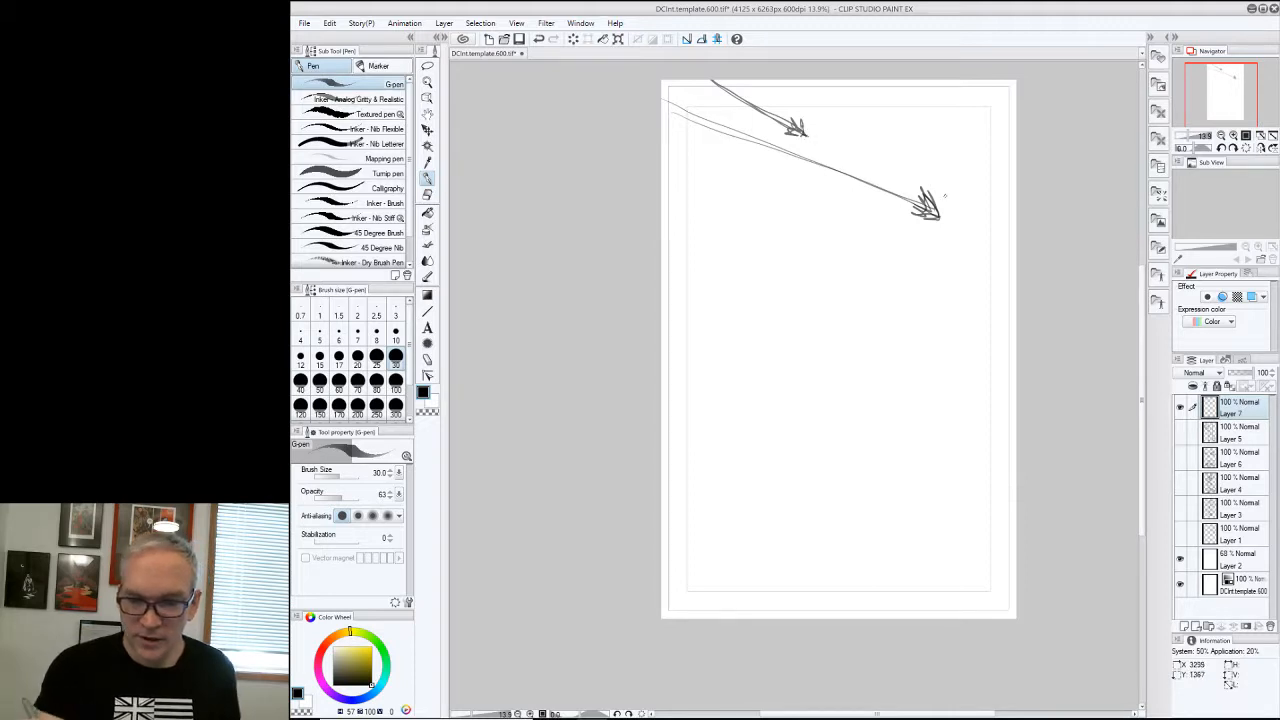
left_click_drag(944, 192, 996, 185)
left_click_drag(814, 120, 863, 118)
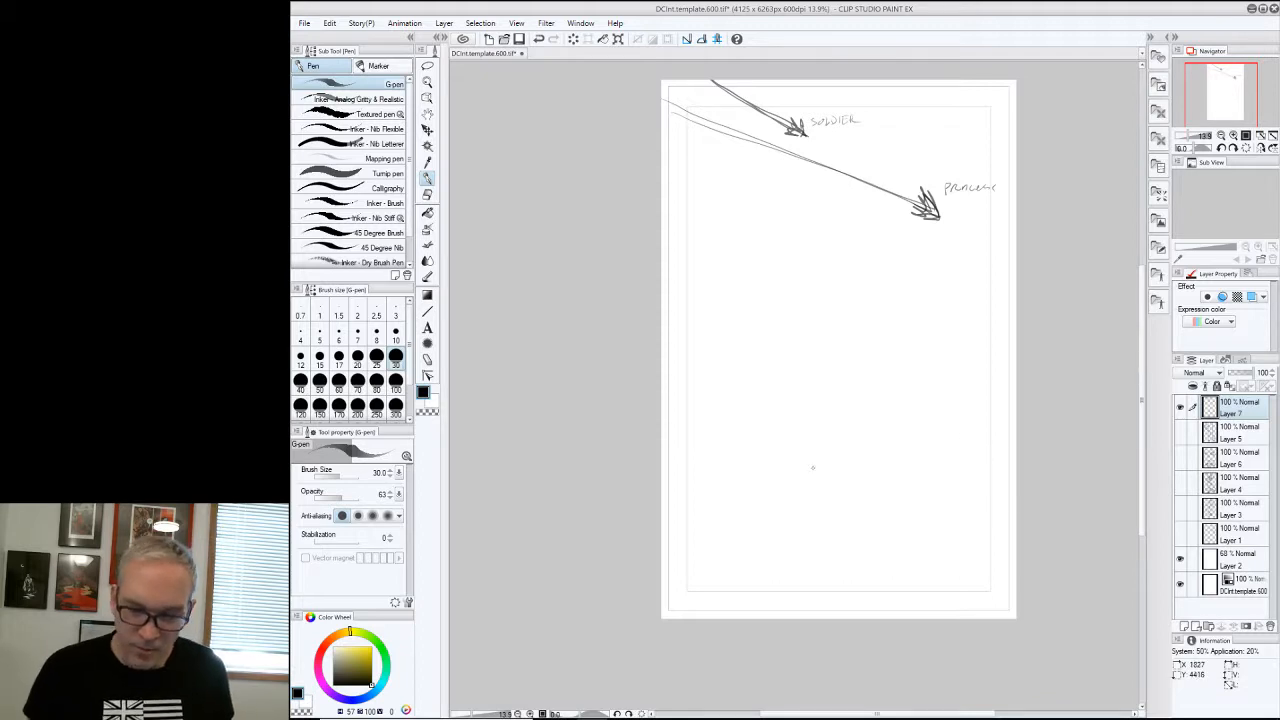
mouse_move(693, 318)
left_mouse_down()
mouse_move(716, 313)
mouse_move(696, 344)
mouse_move(717, 350)
left_mouse_up()
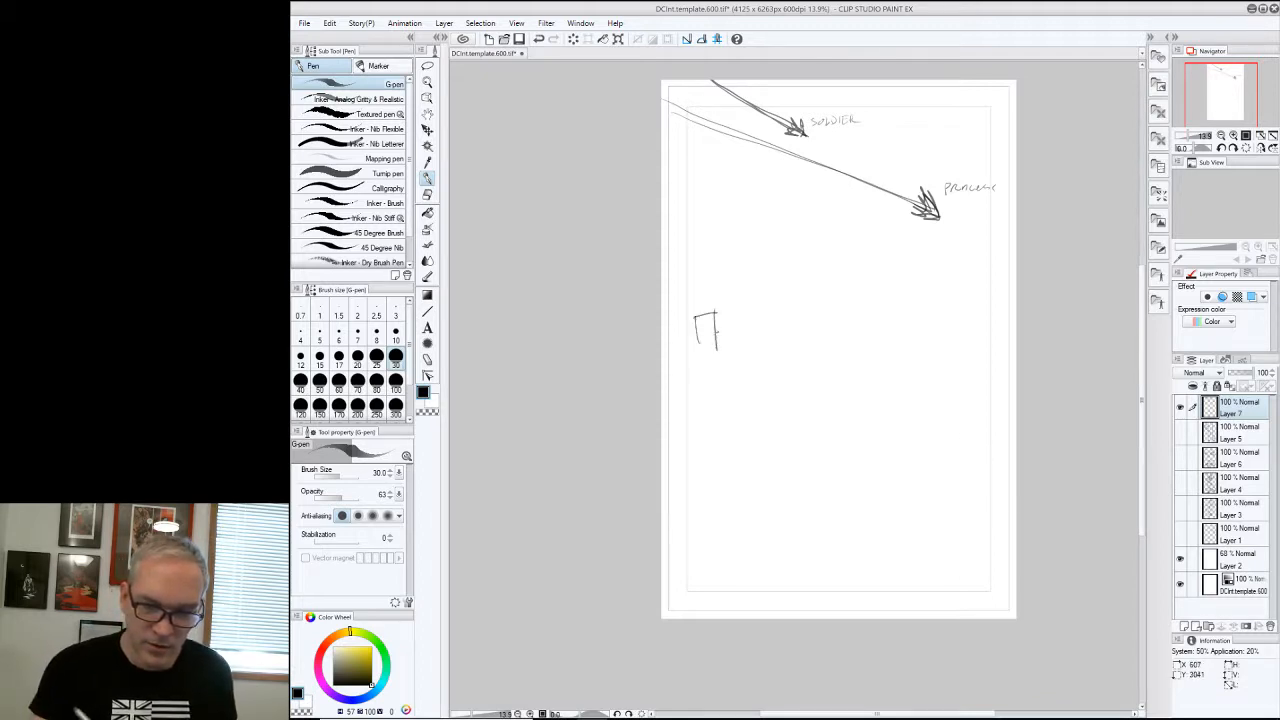
key("ctrl+z")
key("ctrl+z")
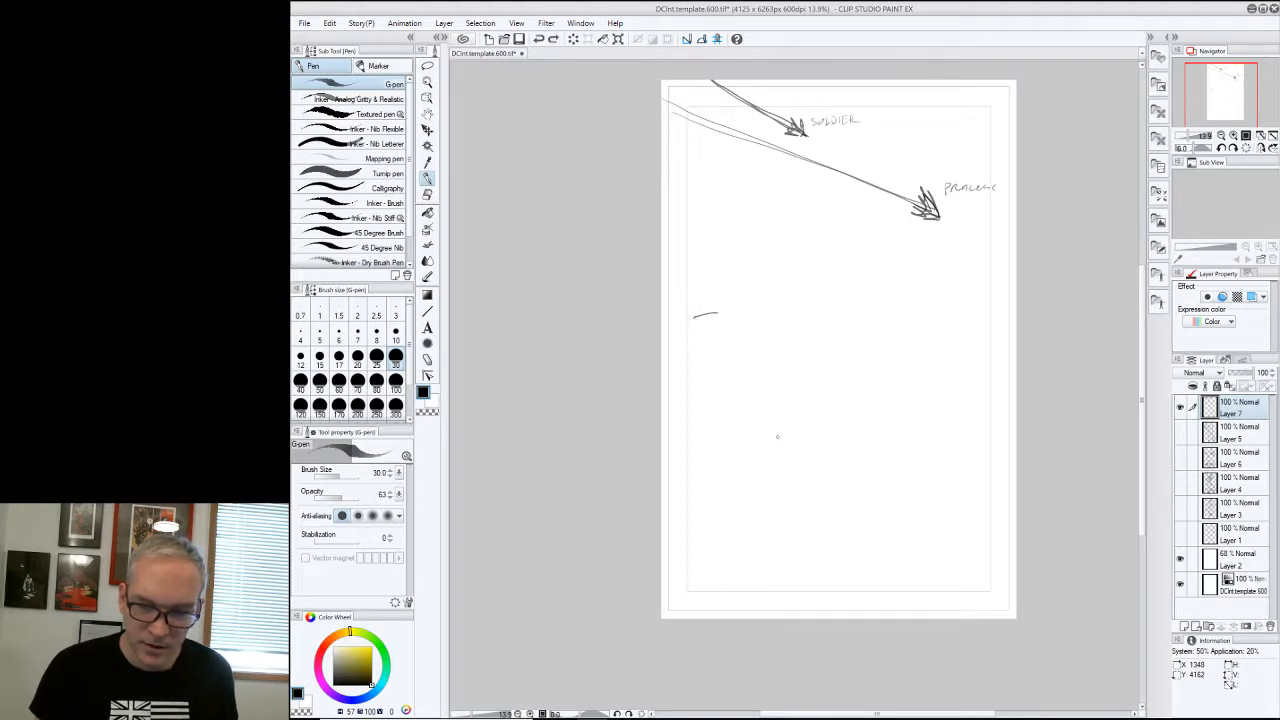
key("ctrl+z")
Sketch a T-shaped stone pillar left of centre at mid-page, with a block top, shaded post and ground line
left_click_drag(716, 306, 809, 312)
mouse_move(716, 302)
left_mouse_down()
mouse_move(790, 308)
mouse_move(714, 321)
mouse_move(720, 338)
left_mouse_up()
left_click_drag(722, 338, 807, 346)
mouse_move(732, 340)
left_mouse_down()
mouse_move(808, 344)
mouse_move(756, 378)
mouse_move(755, 400)
left_mouse_up()
left_click_drag(779, 304, 779, 402)
left_click_drag(781, 344, 781, 412)
left_click_drag(745, 332, 745, 412)
left_click_drag(748, 342, 750, 436)
mouse_move(783, 344)
left_mouse_down()
mouse_move(783, 438)
mouse_move(812, 433)
left_mouse_up()
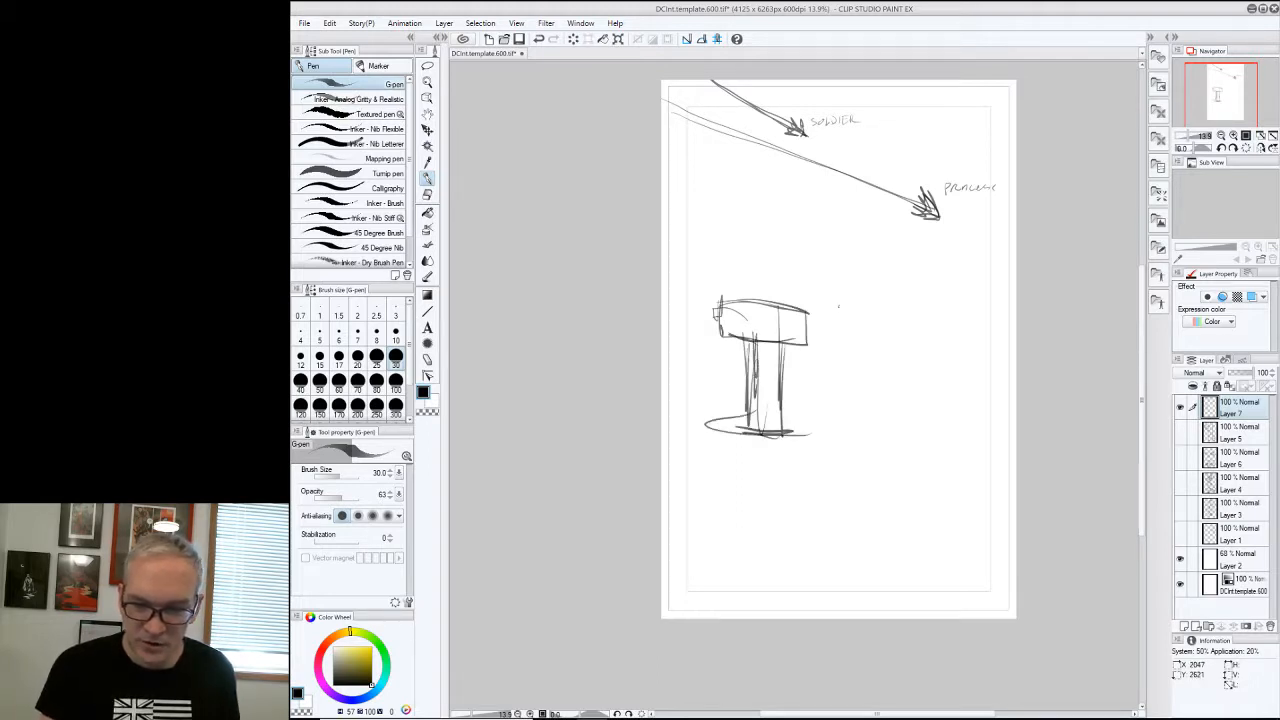
Sketch a second T-shaped pillar beside the first and a curved ground line running beneath both
mouse_move(832, 312)
left_mouse_down()
mouse_move(930, 303)
mouse_move(842, 346)
left_mouse_up()
left_click_drag(934, 300, 934, 338)
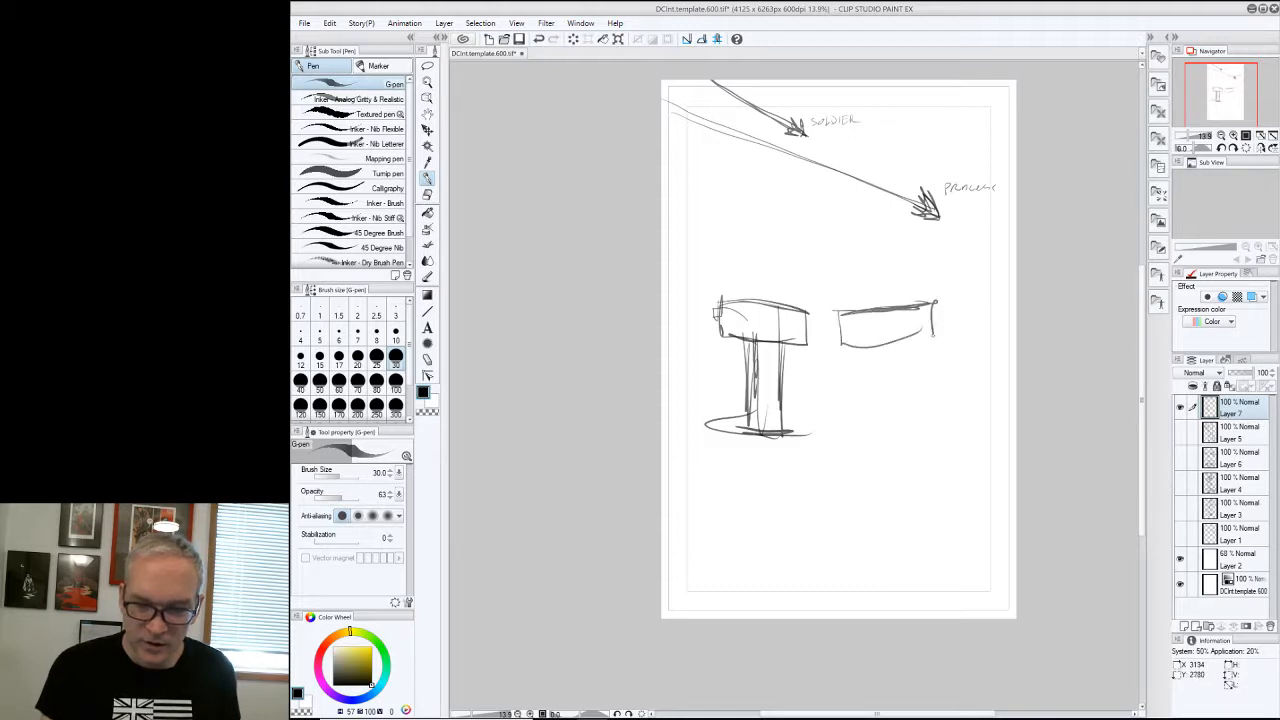
mouse_move(842, 346)
left_mouse_down()
mouse_move(908, 344)
mouse_move(869, 418)
left_mouse_up()
left_click_drag(870, 342, 870, 436)
left_click_drag(908, 330, 908, 394)
left_click_drag(907, 348, 909, 438)
mouse_move(850, 434)
left_mouse_down()
mouse_move(906, 434)
mouse_move(660, 408)
mouse_move(995, 429)
left_mouse_up()
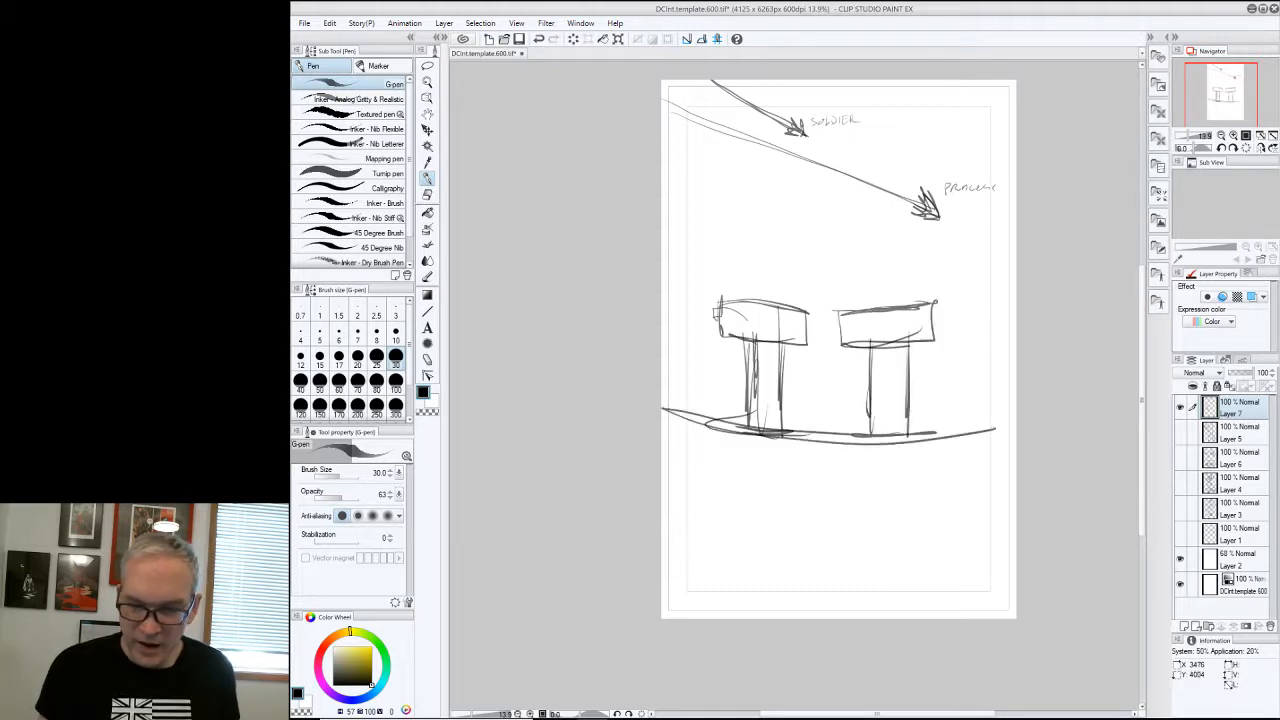
Sketch cropped pillar blocks at both page edges, add the left one's post and extend the curved ground line
left_click_drag(957, 292, 1016, 268)
left_click_drag(958, 290, 960, 344)
left_click_drag(960, 344, 1016, 312)
left_click_drag(704, 266, 697, 312)
mouse_move(661, 244)
left_mouse_down()
mouse_move(703, 270)
mouse_move(694, 326)
mouse_move(662, 305)
mouse_move(672, 416)
left_mouse_up()
left_click_drag(676, 316, 674, 418)
left_click_drag(676, 342, 678, 428)
mouse_move(662, 414)
left_mouse_down()
mouse_move(958, 438)
mouse_move(1012, 404)
left_mouse_up()
left_click_drag(1006, 408, 812, 440)
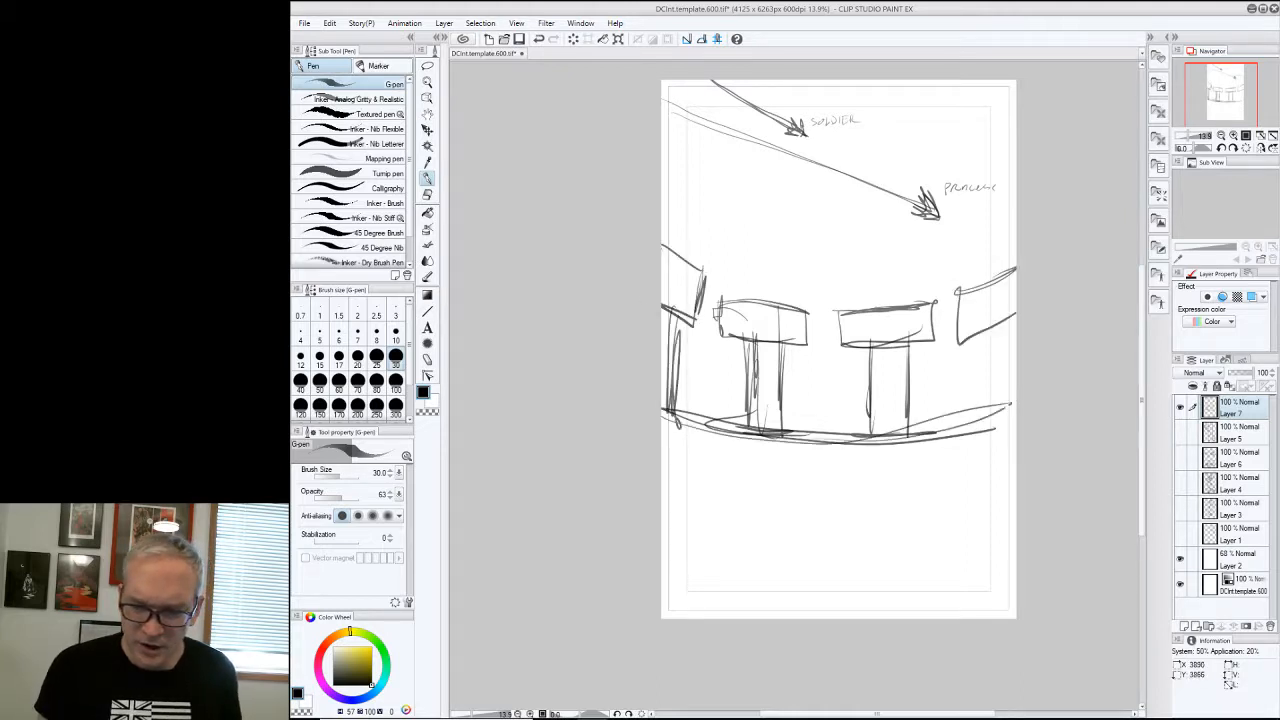
Draw the post of the right-edge pillar and reinforce the curved floor edge beneath all the pillars
mouse_move(976, 330)
left_mouse_down()
mouse_move(978, 434)
mouse_move(974, 420)
left_mouse_up()
mouse_move(984, 318)
left_mouse_down()
mouse_move(986, 432)
mouse_move(980, 422)
left_mouse_up()
mouse_move(998, 434)
left_mouse_down()
mouse_move(1018, 428)
mouse_move(736, 450)
left_mouse_up()
left_click_drag(664, 412, 776, 442)
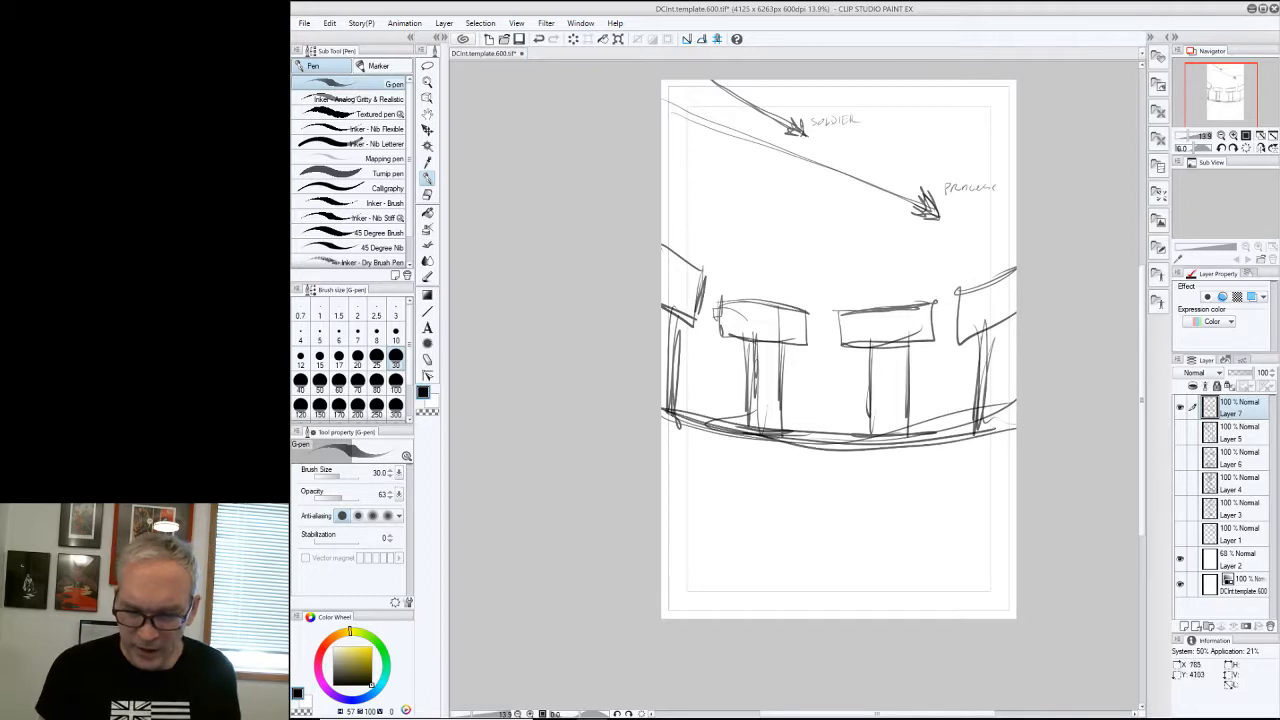
left_click_drag(1018, 432, 792, 448)
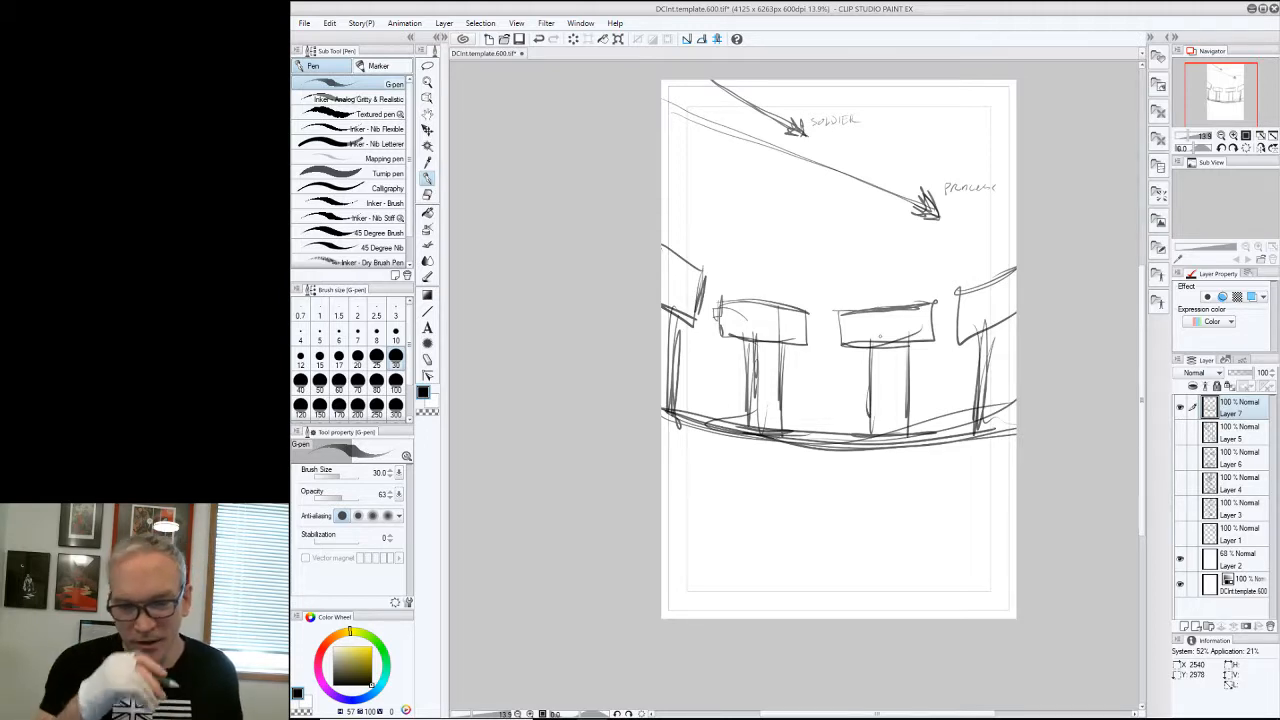
Handwrite the place name "GOBEKLI TEPE" above the row of pillars
left_click_drag(764, 238, 768, 250)
left_click_drag(778, 236, 787, 254)
left_click_drag(810, 238, 820, 252)
left_click_drag(828, 232, 829, 242)
mouse_move(830, 242)
left_mouse_down()
mouse_move(846, 250)
mouse_move(852, 236)
mouse_move(850, 252)
mouse_move(894, 236)
left_mouse_up()
left_click_drag(885, 238, 885, 258)
mouse_move(898, 238)
left_mouse_down()
mouse_move(898, 254)
mouse_move(910, 238)
left_mouse_up()
left_click_drag(898, 254, 910, 252)
left_click_drag(916, 234, 916, 254)
left_click_drag(916, 234, 918, 246)
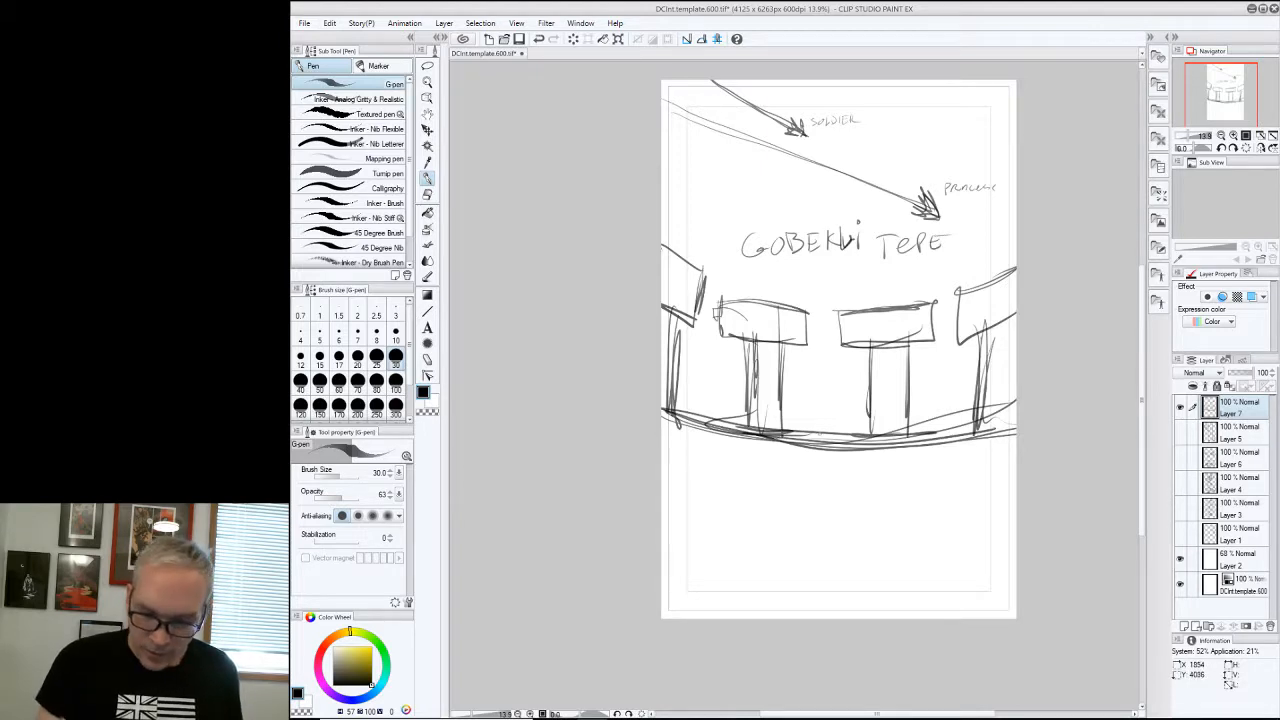
Sketch two small figures around a fire on the floor between the two central pillars
left_click_drag(822, 432, 832, 398)
mouse_move(832, 398)
left_mouse_down()
mouse_move(840, 378)
mouse_move(846, 420)
left_mouse_up()
mouse_move(840, 420)
left_mouse_down()
mouse_move(844, 432)
mouse_move(844, 414)
left_mouse_up()
mouse_move(844, 412)
left_mouse_down()
mouse_move(852, 434)
mouse_move(828, 428)
left_mouse_up()
mouse_move(828, 394)
left_mouse_down()
mouse_move(819, 432)
mouse_move(788, 416)
mouse_move(806, 420)
mouse_move(808, 438)
mouse_move(804, 392)
mouse_move(874, 426)
left_mouse_up()
mouse_move(858, 386)
left_mouse_down()
mouse_move(814, 423)
mouse_move(873, 422)
left_mouse_up()
Lasso the pillar scene with its figures, move it down to the lower part of the page and deselect
left_click(427, 67)
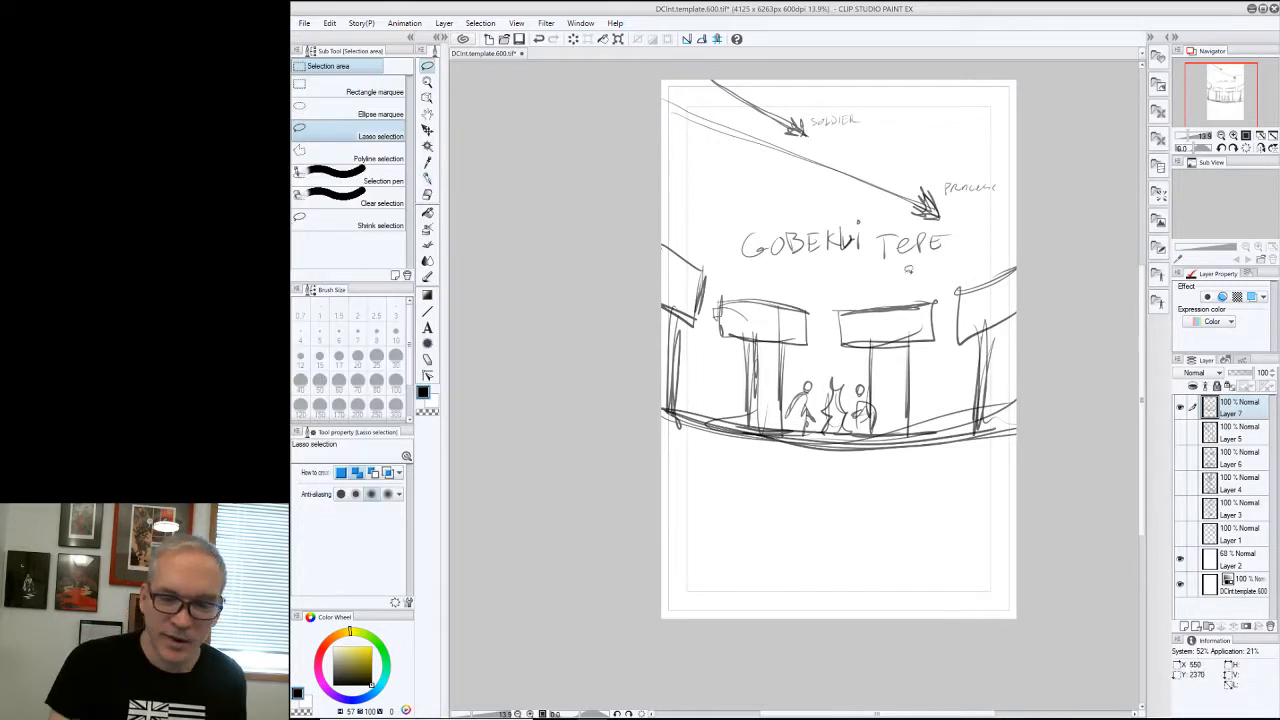
mouse_move(1050, 242)
left_mouse_down()
mouse_move(820, 296)
mouse_move(598, 398)
left_mouse_up()
left_click_drag(629, 438, 1064, 368)
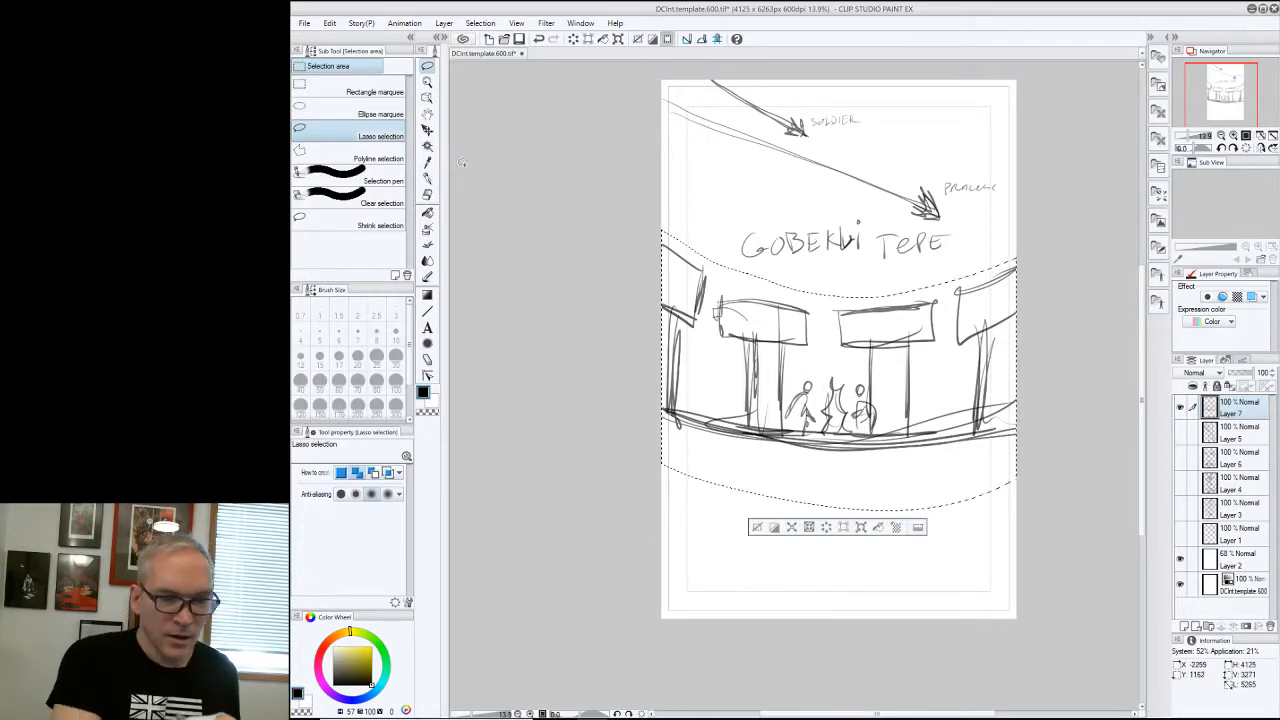
left_click(428, 131)
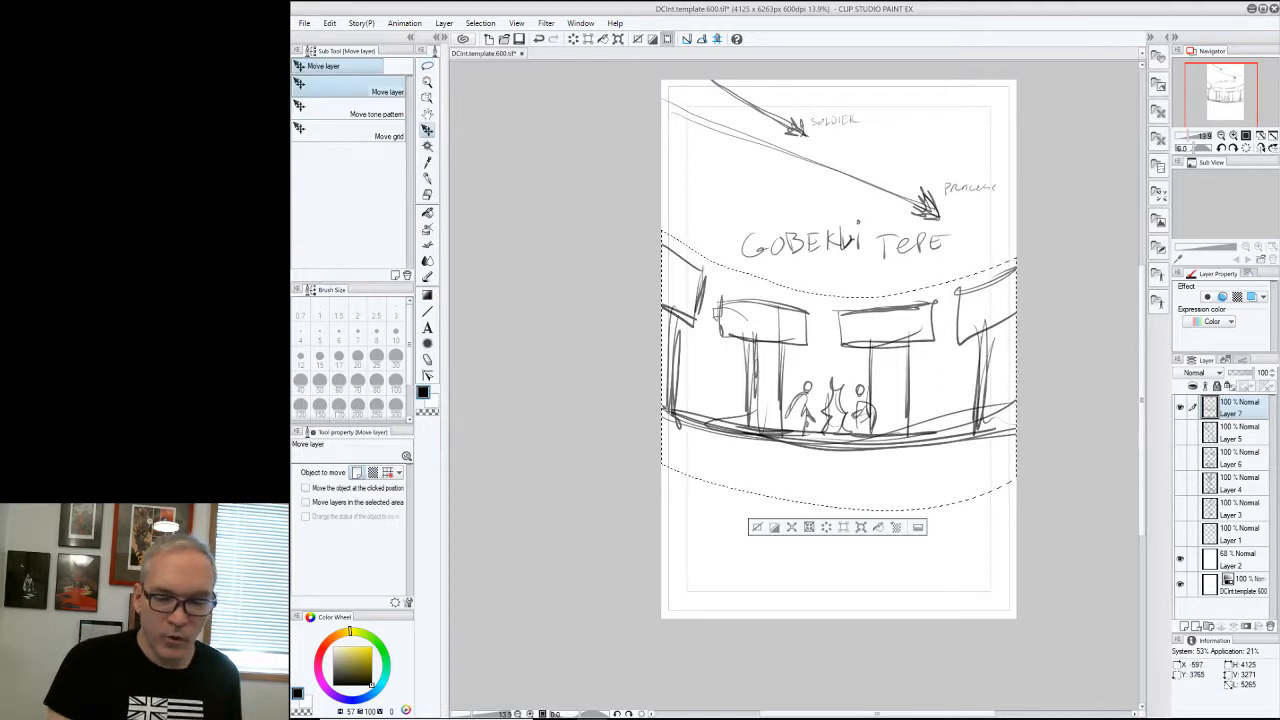
mouse_move(912, 353)
left_mouse_down()
mouse_move(906, 474)
mouse_move(909, 458)
left_mouse_up()
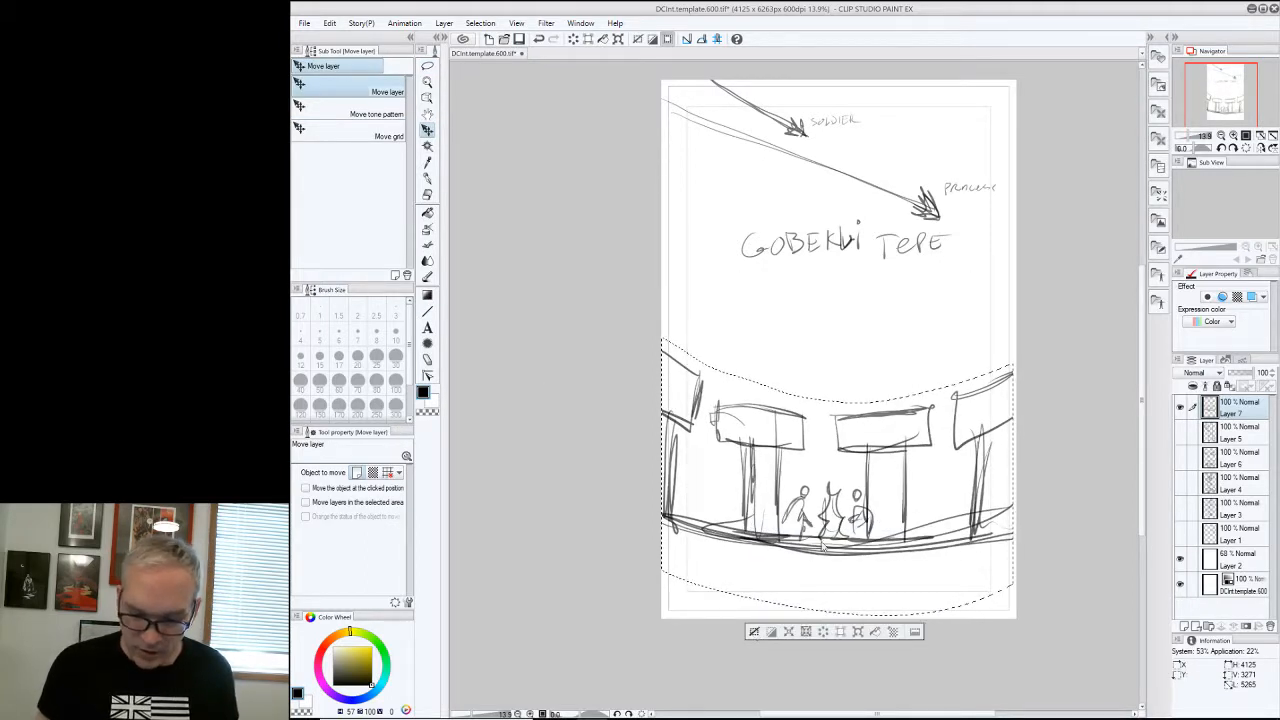
left_click(755, 632)
Darken the heads of the two figures by the fire and sketch a third, standing figure beside the second central pillar
left_click(427, 178)
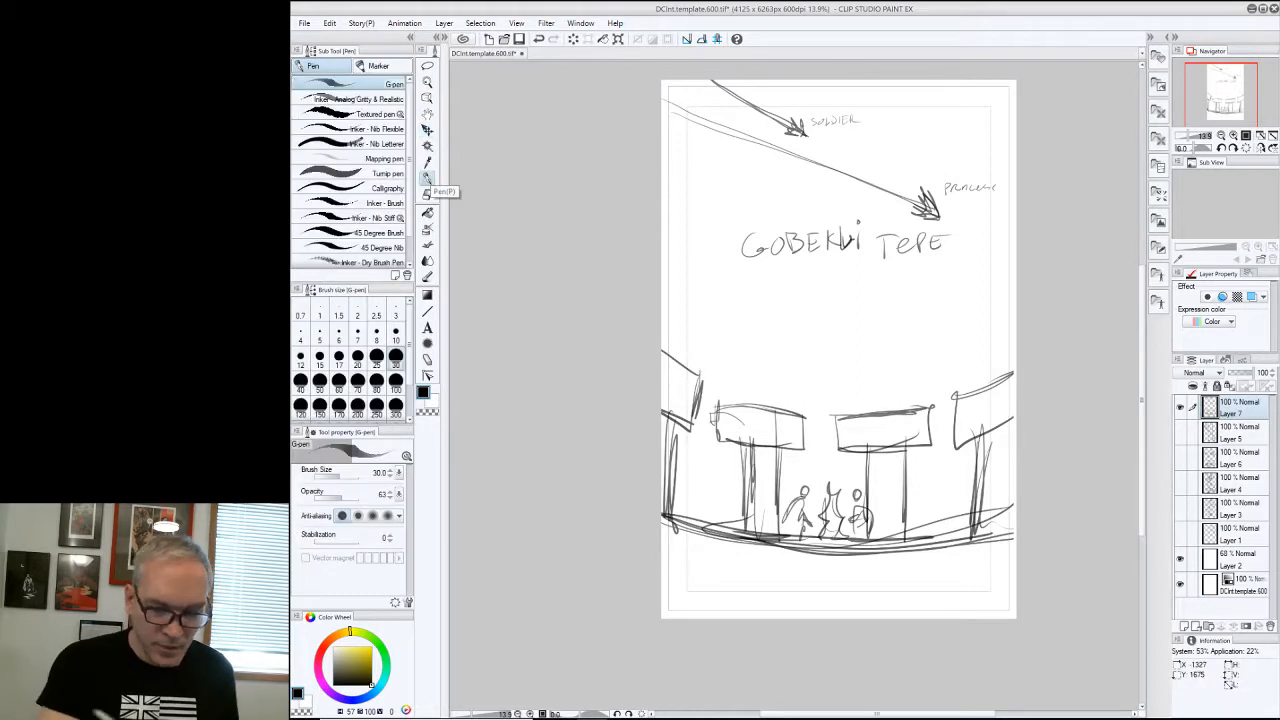
left_click_drag(798, 494, 861, 493)
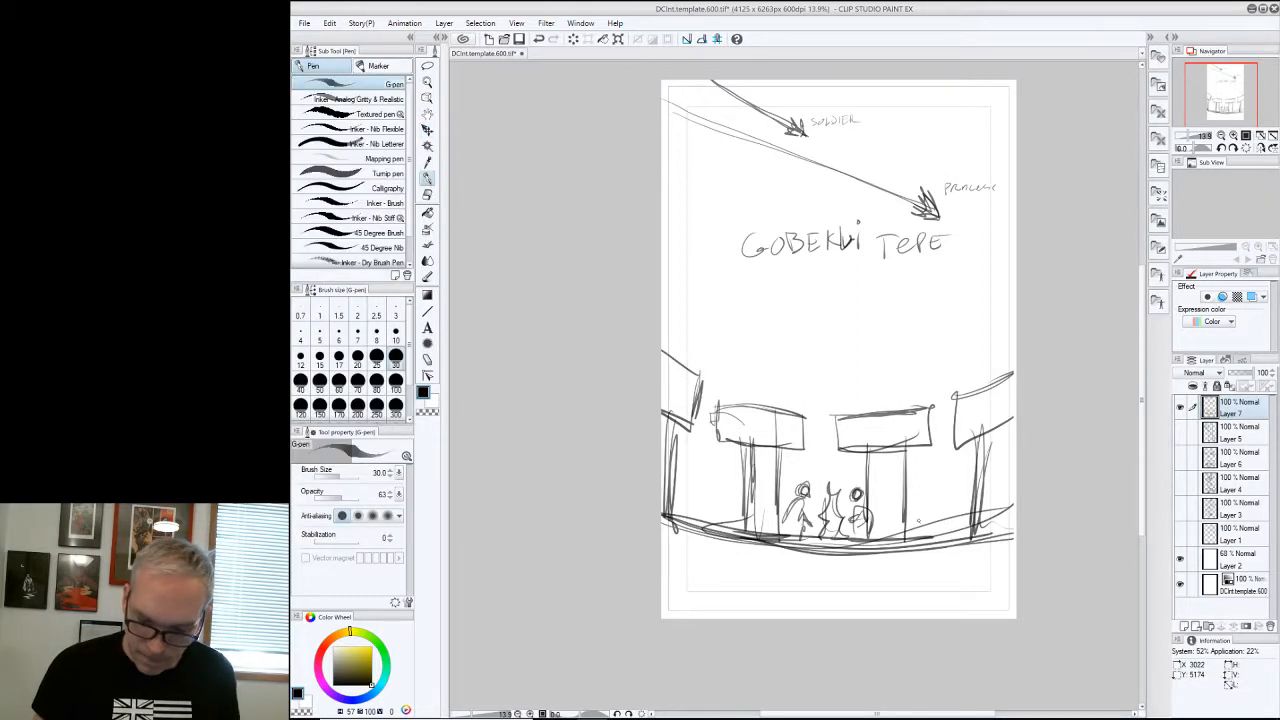
mouse_move(920, 524)
left_mouse_down()
mouse_move(932, 470)
mouse_move(942, 480)
left_mouse_up()
mouse_move(944, 430)
left_mouse_down()
mouse_move(942, 520)
mouse_move(922, 534)
left_mouse_up()
left_click_drag(934, 510, 942, 540)
left_click_drag(940, 484, 958, 508)
Reinforce the floor's curved edge and draw pairs of lines radiating from it toward the bottom of the page
mouse_move(934, 506)
left_mouse_down()
mouse_move(954, 522)
mouse_move(724, 552)
left_mouse_up()
left_click_drag(856, 552, 808, 558)
mouse_move(792, 546)
left_mouse_down()
mouse_move(674, 570)
mouse_move(704, 582)
left_mouse_up()
left_click_drag(776, 550, 668, 612)
left_click_drag(858, 550, 934, 614)
left_click_drag(920, 552, 1012, 588)
left_click_drag(944, 544, 1016, 582)
left_click_drag(956, 562, 1002, 566)
Add strokes at the right-edge pillar and link all the pillar blocks with sweeping curves along their tops and undersides
left_click_drag(1002, 426, 1004, 490)
mouse_move(1006, 434)
left_mouse_down()
mouse_move(1010, 534)
mouse_move(992, 438)
left_mouse_up()
left_click_drag(1016, 378, 960, 399)
mouse_move(664, 354)
left_mouse_down()
mouse_move(880, 407)
mouse_move(1016, 375)
left_mouse_up()
mouse_move(1003, 425)
left_mouse_down()
mouse_move(901, 453)
mouse_move(662, 404)
left_mouse_up()
mouse_move(662, 406)
left_mouse_down()
mouse_move(832, 450)
mouse_move(1015, 437)
left_mouse_up()
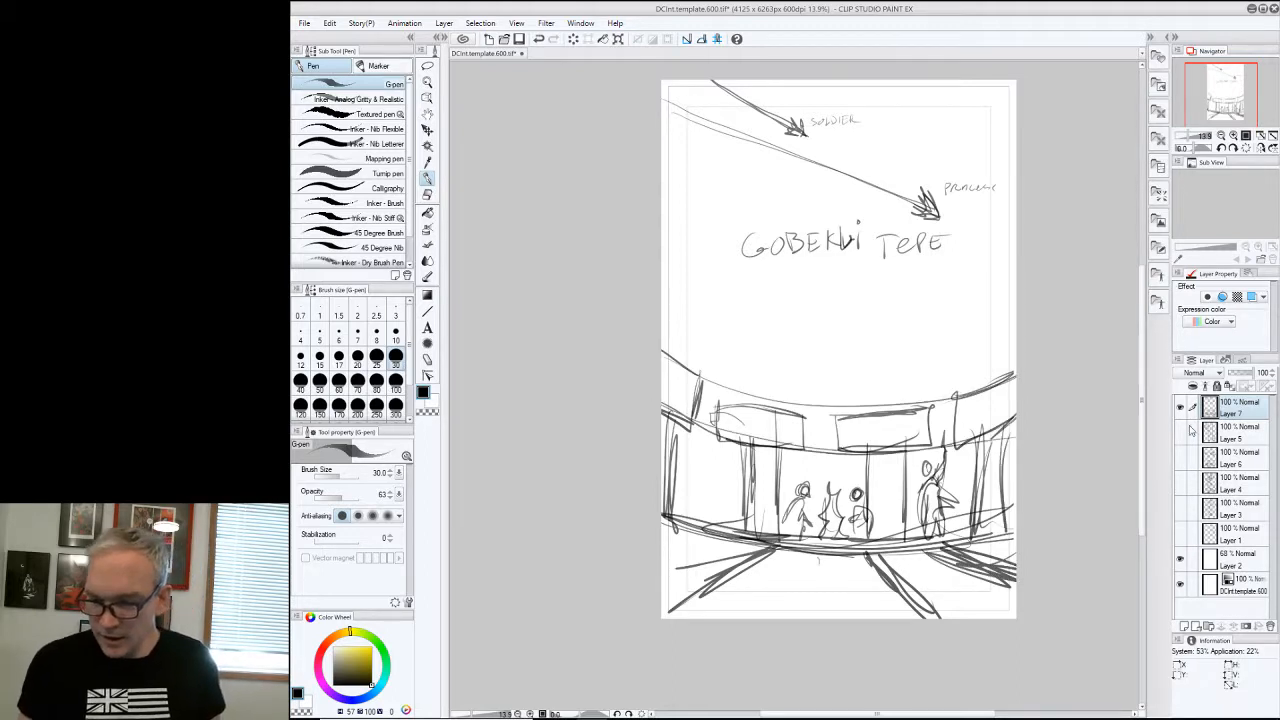
Hide the pillar scene's layer and review the handwritten panel notes on Layer 1
left_click(1180, 407)
left_click(1181, 534)
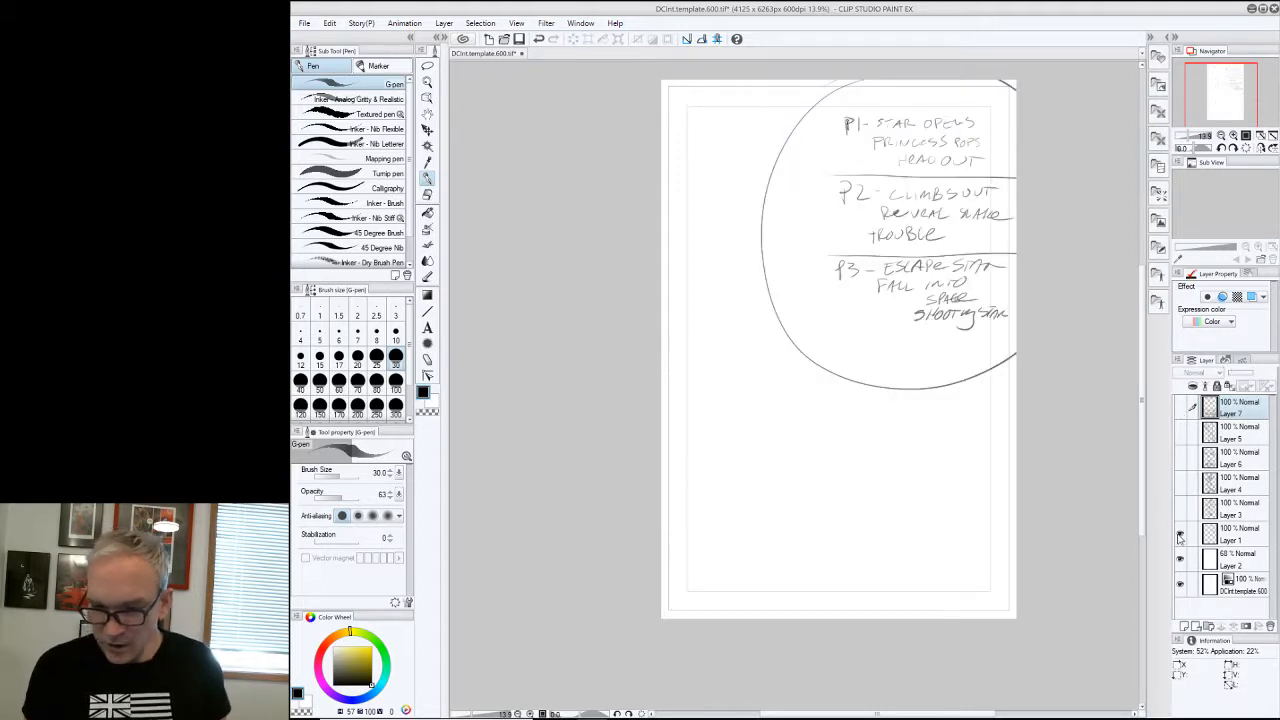
left_click(1180, 535)
left_click(1181, 536)
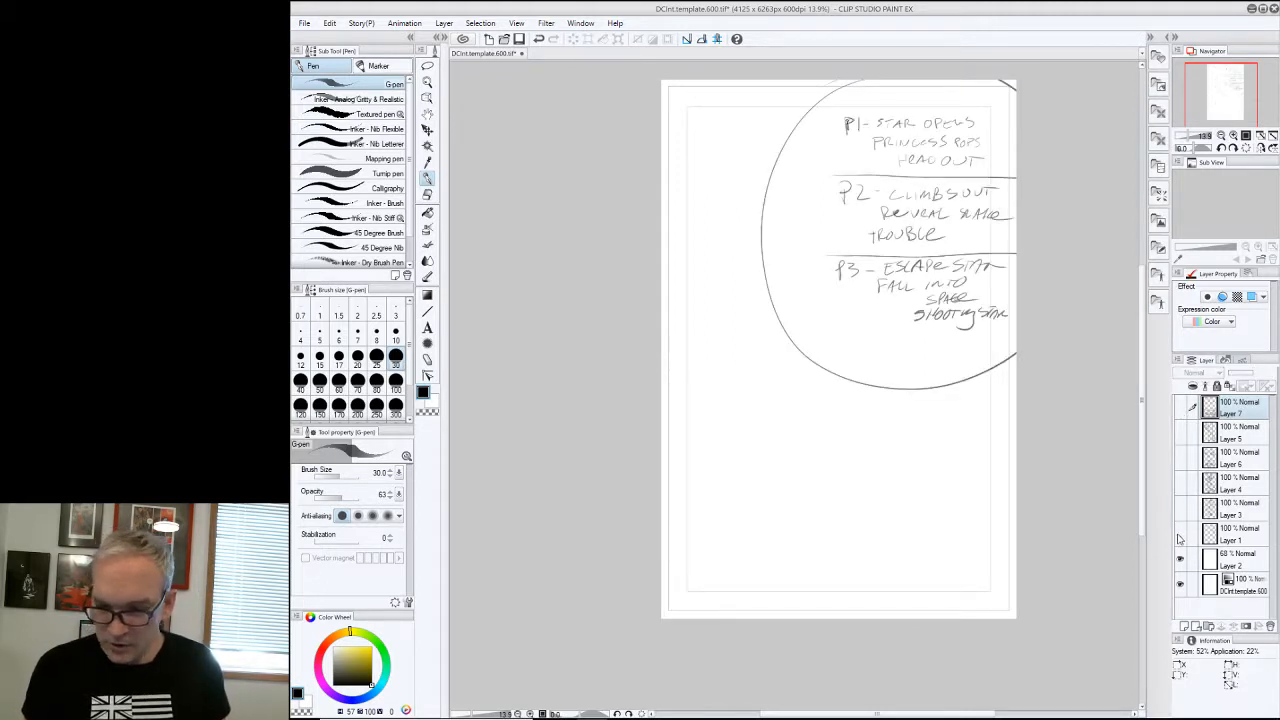
left_click(1180, 535)
Show and select Layer 3 with the star-in-space tiers, and mark its upper-left corner with a circled 1
left_click(1180, 510)
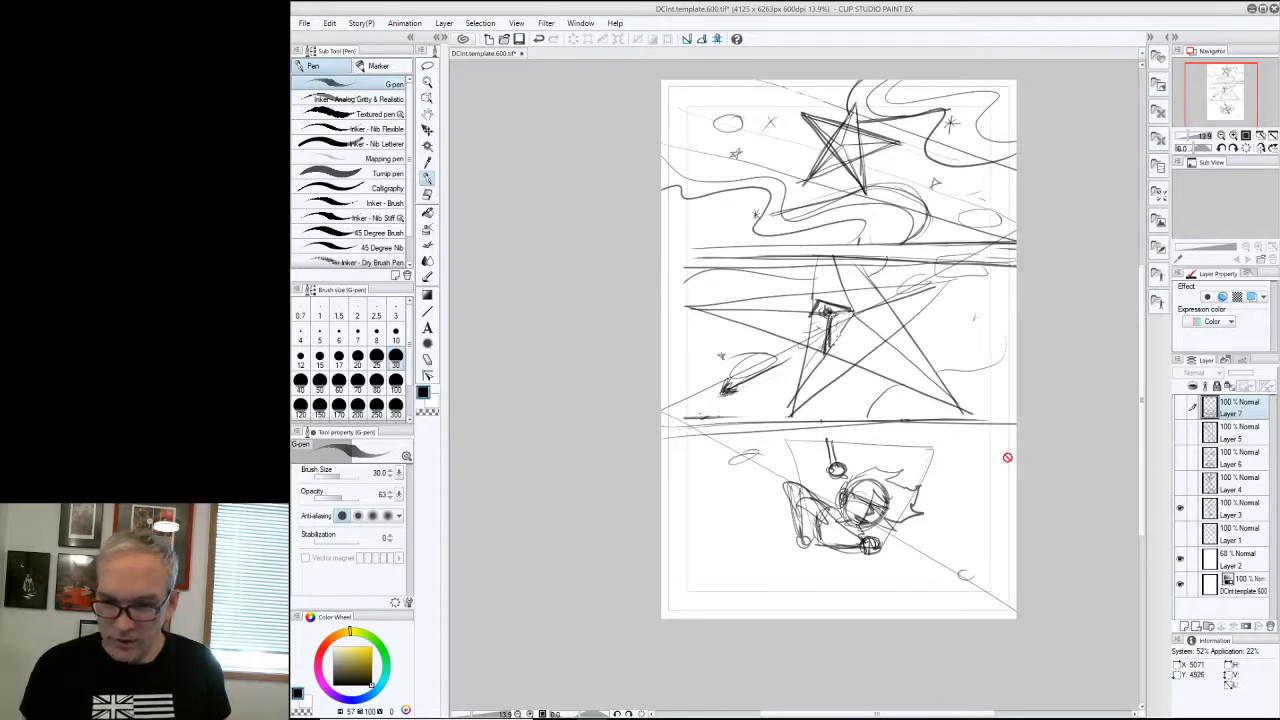
left_click(1237, 516)
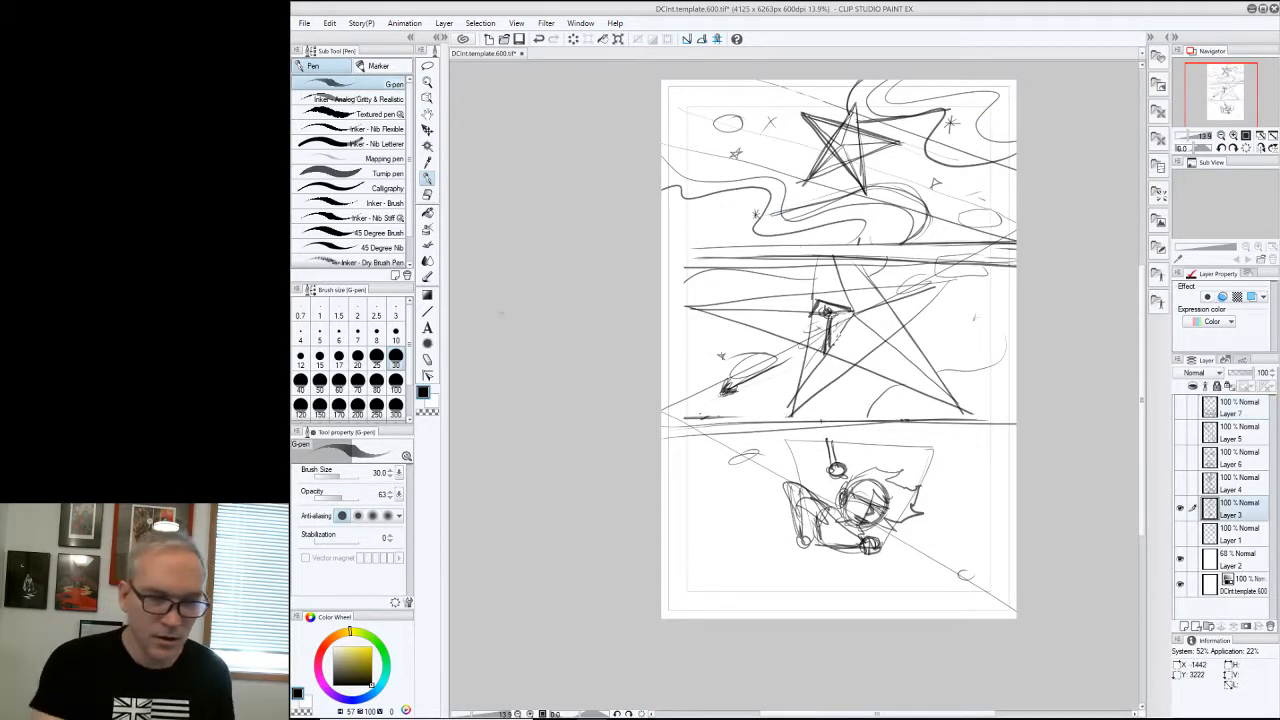
left_click_drag(676, 90, 670, 107)
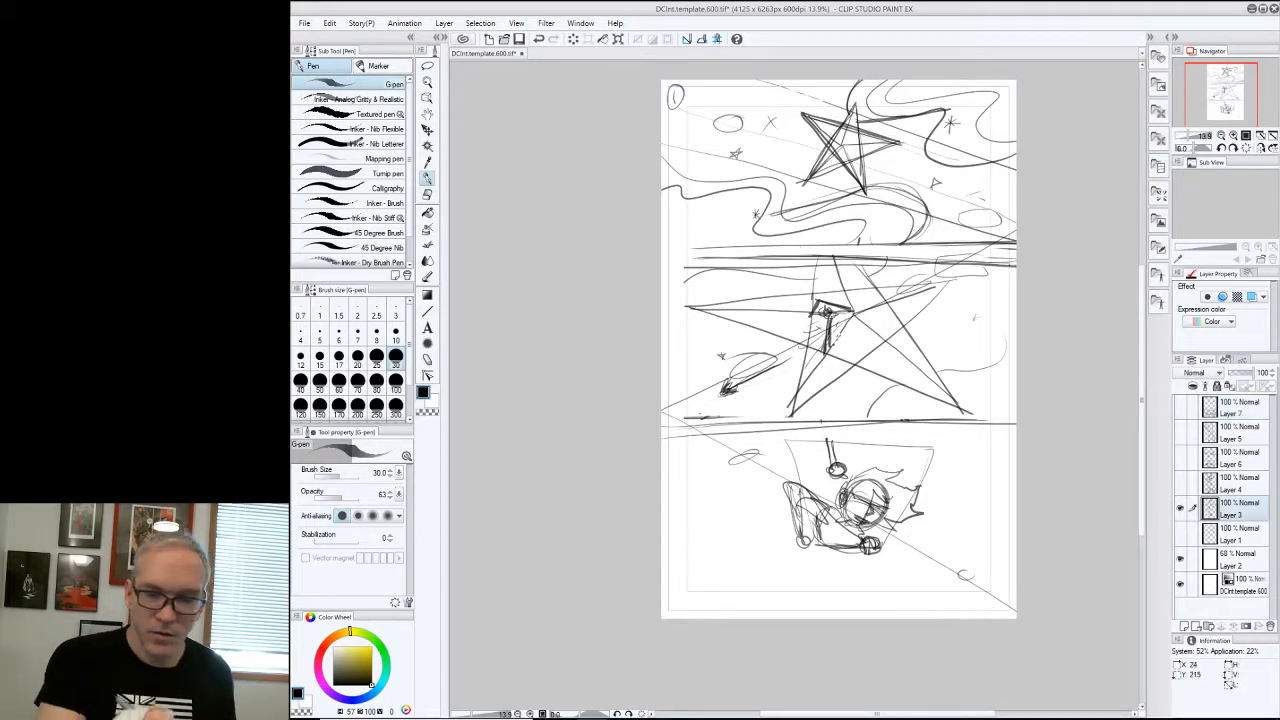
left_click(1180, 510)
left_click(1180, 510)
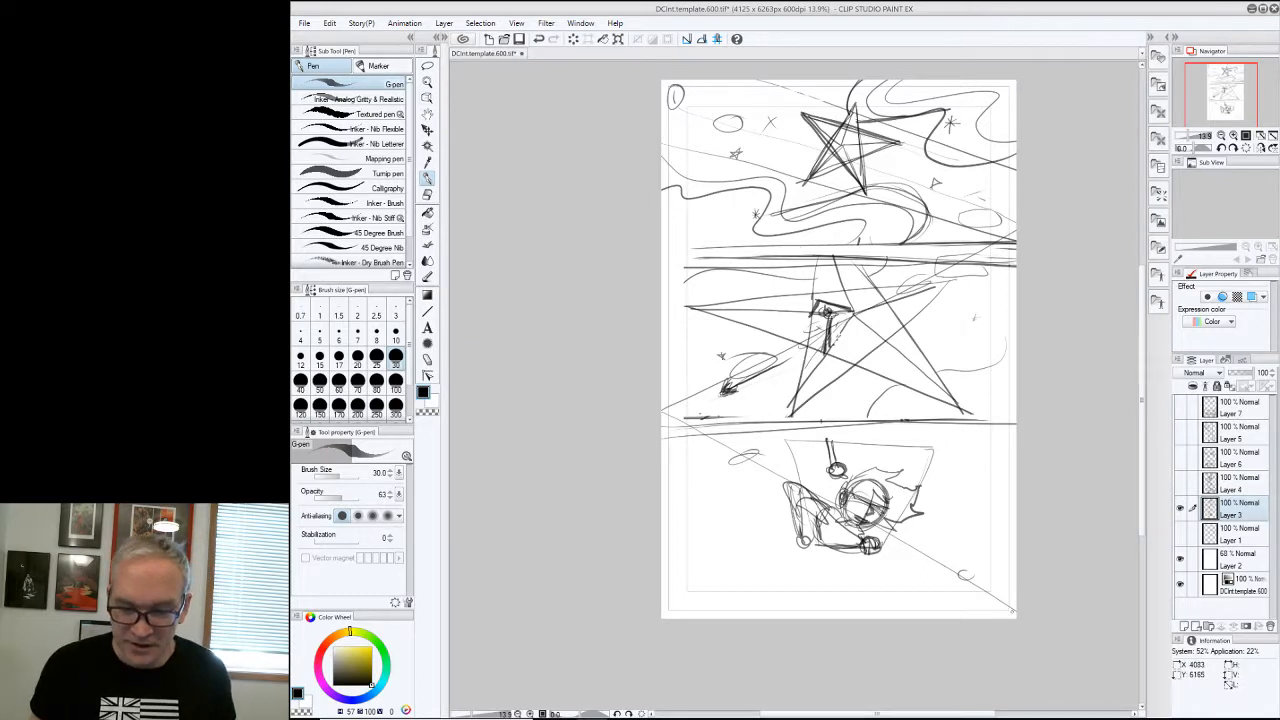
mouse_move(856, 175)
left_mouse_down()
mouse_move(1003, 225)
mouse_move(668, 412)
mouse_move(978, 584)
mouse_move(940, 579)
left_mouse_up()
Hide Layer 3, show Layer 4 with the princess climbing from the star, and mark its upper-left corner with a circled 2
left_click(1180, 508)
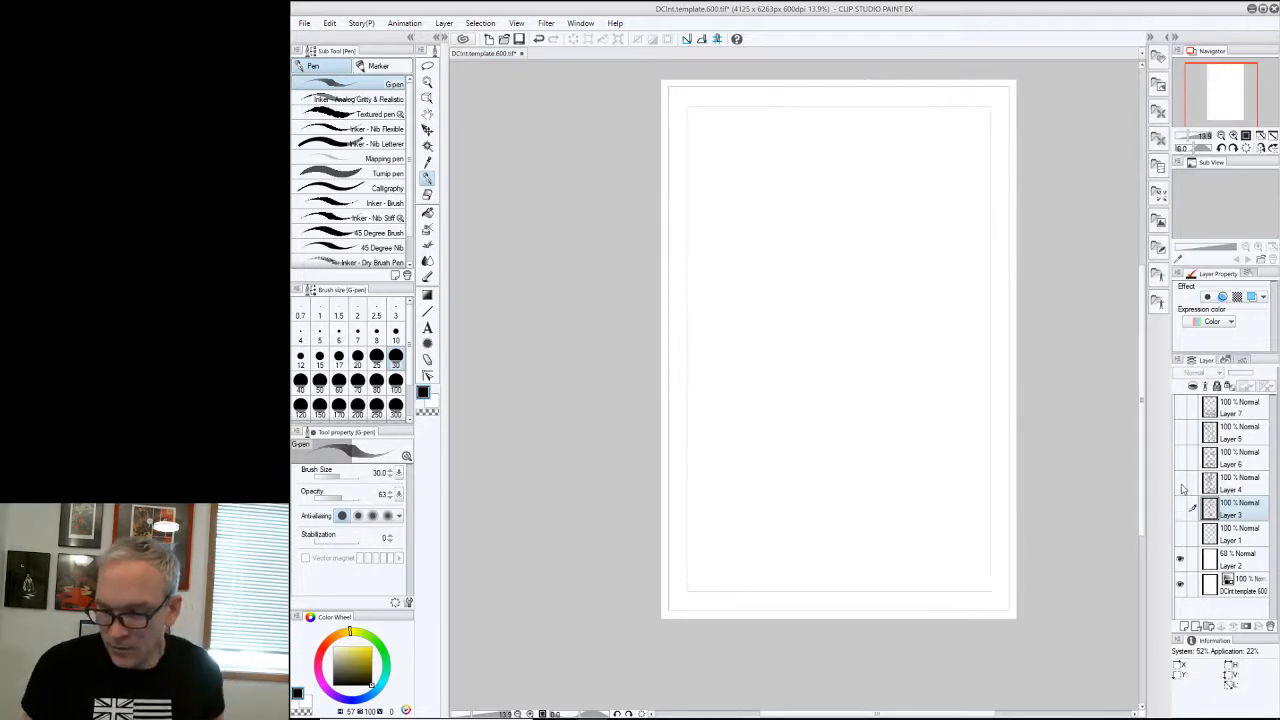
left_click(1180, 483)
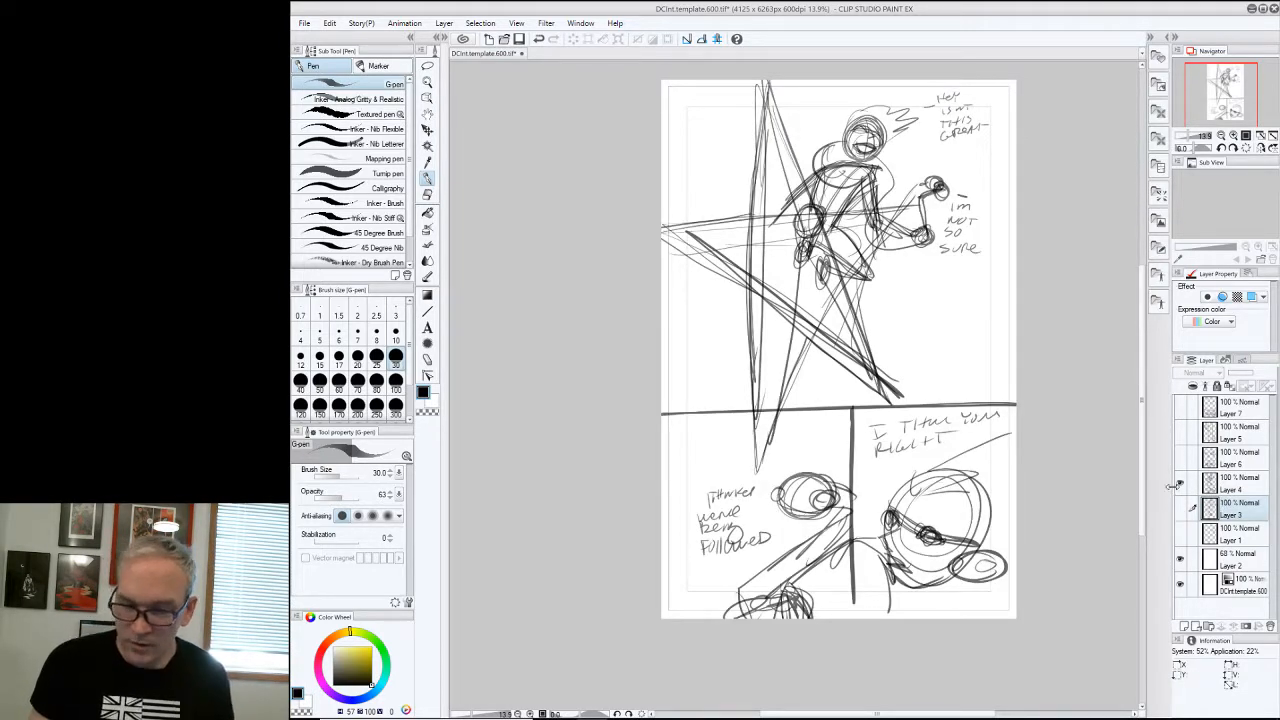
left_click(1180, 484)
left_click(1180, 508)
left_click(1180, 508)
left_click(1180, 483)
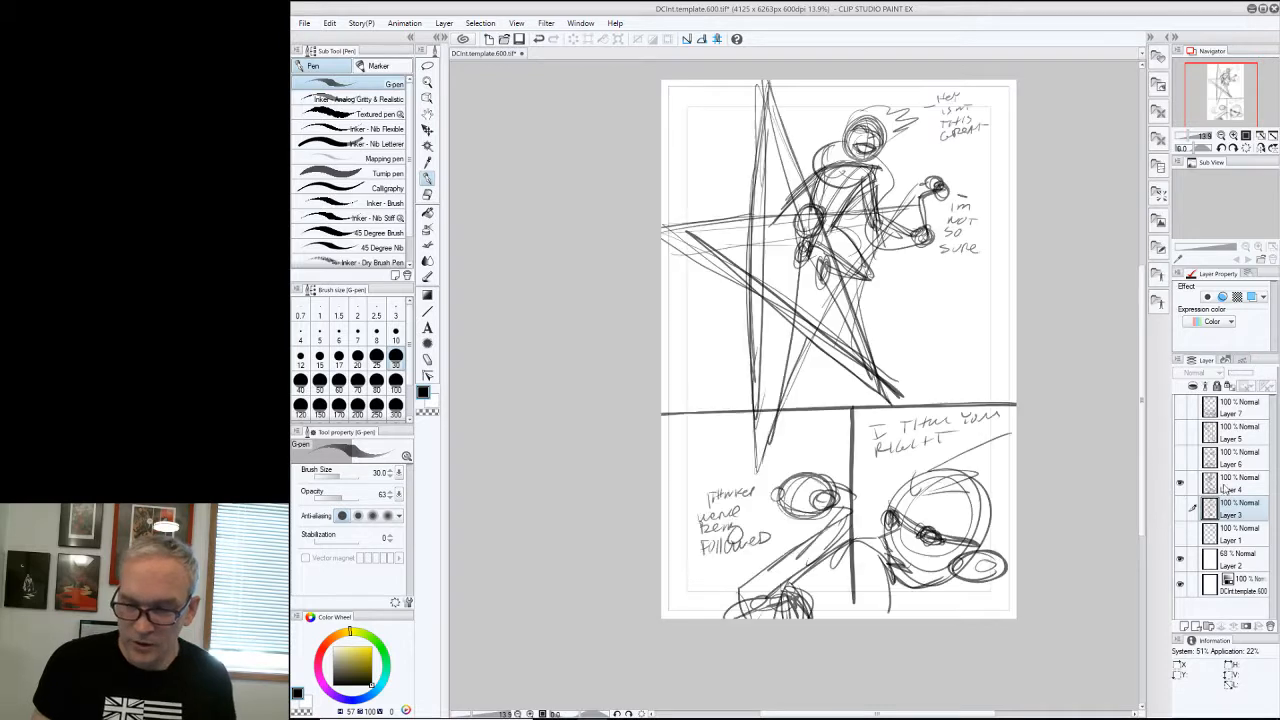
mouse_move(672, 89)
left_mouse_down()
mouse_move(688, 103)
mouse_move(690, 82)
left_mouse_up()
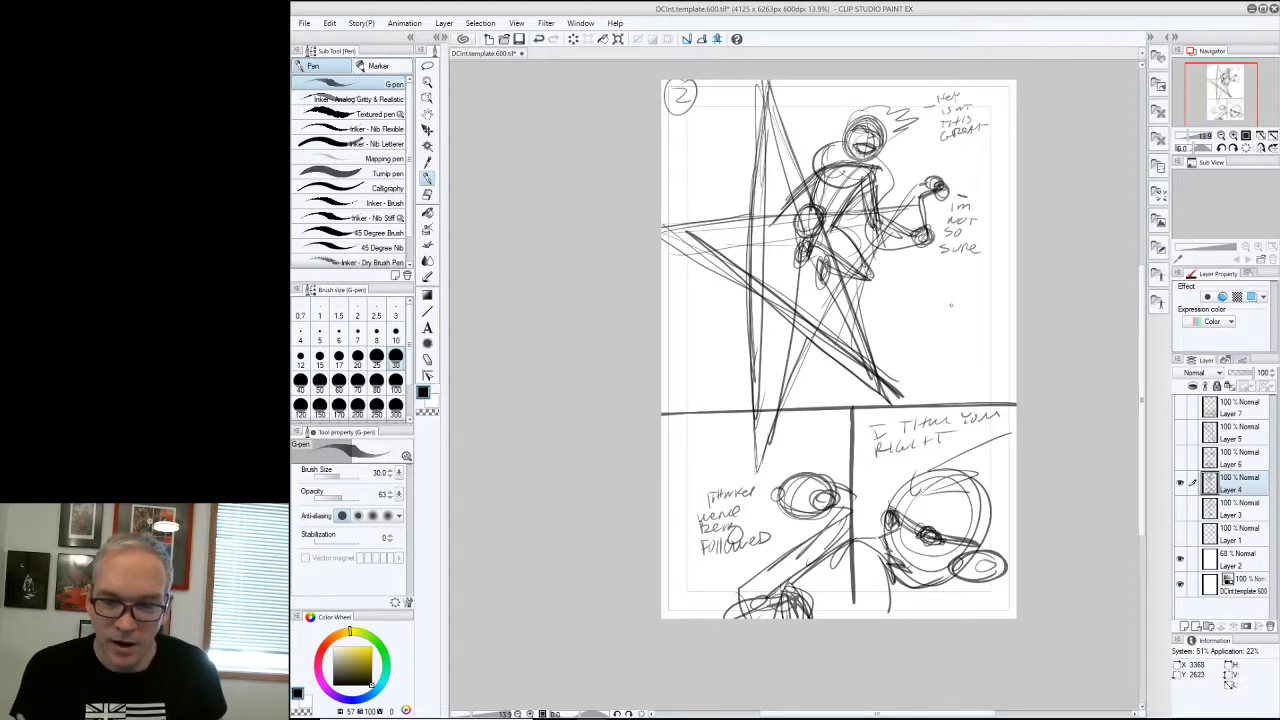
Hide Layer 4, show and select Layer 6 with the helmeted soldier, and mark its upper-left corner with a circled 3
left_click(1180, 482)
left_click(1180, 457)
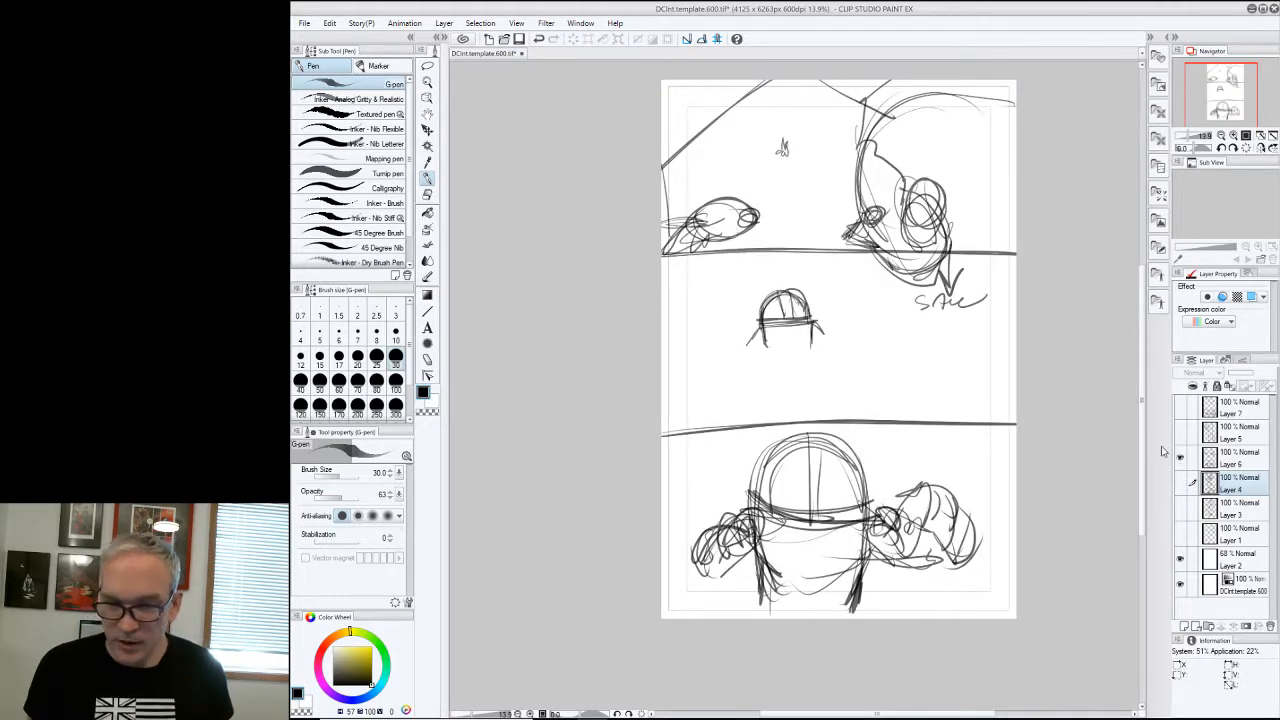
left_click(1238, 458)
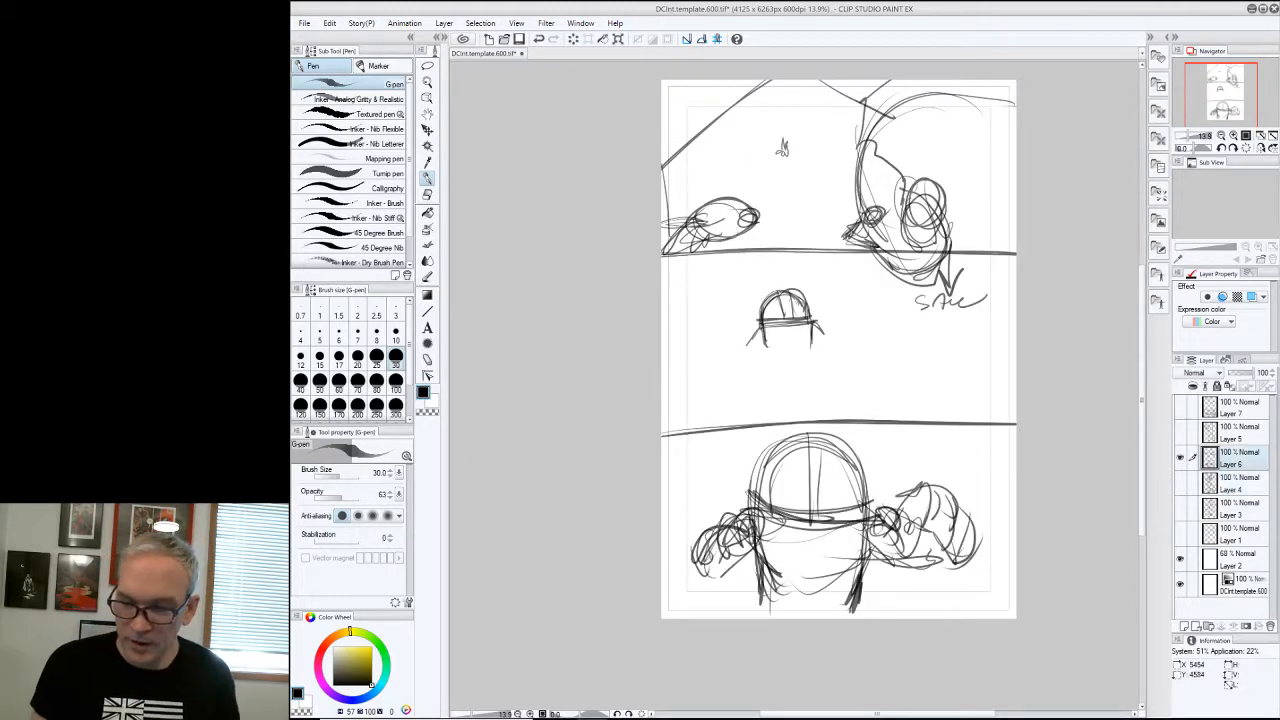
mouse_move(677, 97)
left_mouse_down()
mouse_move(680, 114)
mouse_move(702, 94)
left_mouse_up()
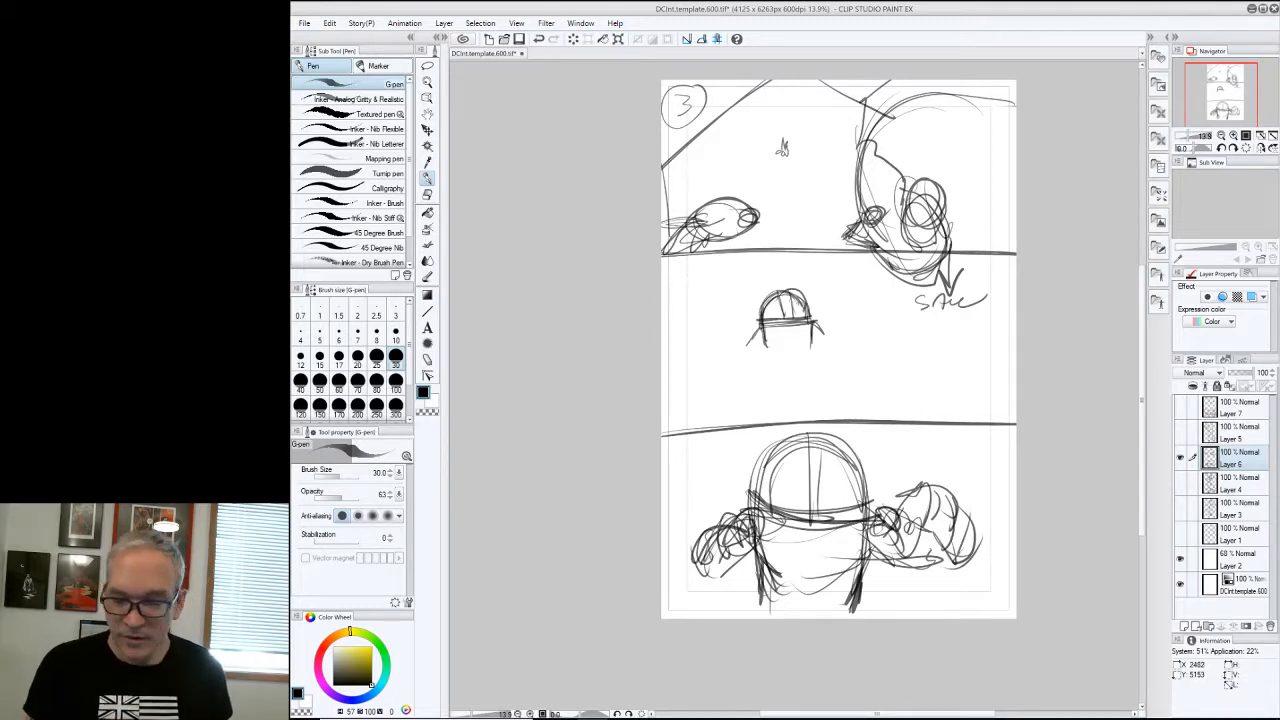
Hide Layer 6, show and select Layer 5 with the falling princess and BOOM panels, and mark its upper-left corner with a circled 4
left_click(1180, 458)
left_click(1180, 433)
left_click(1238, 433)
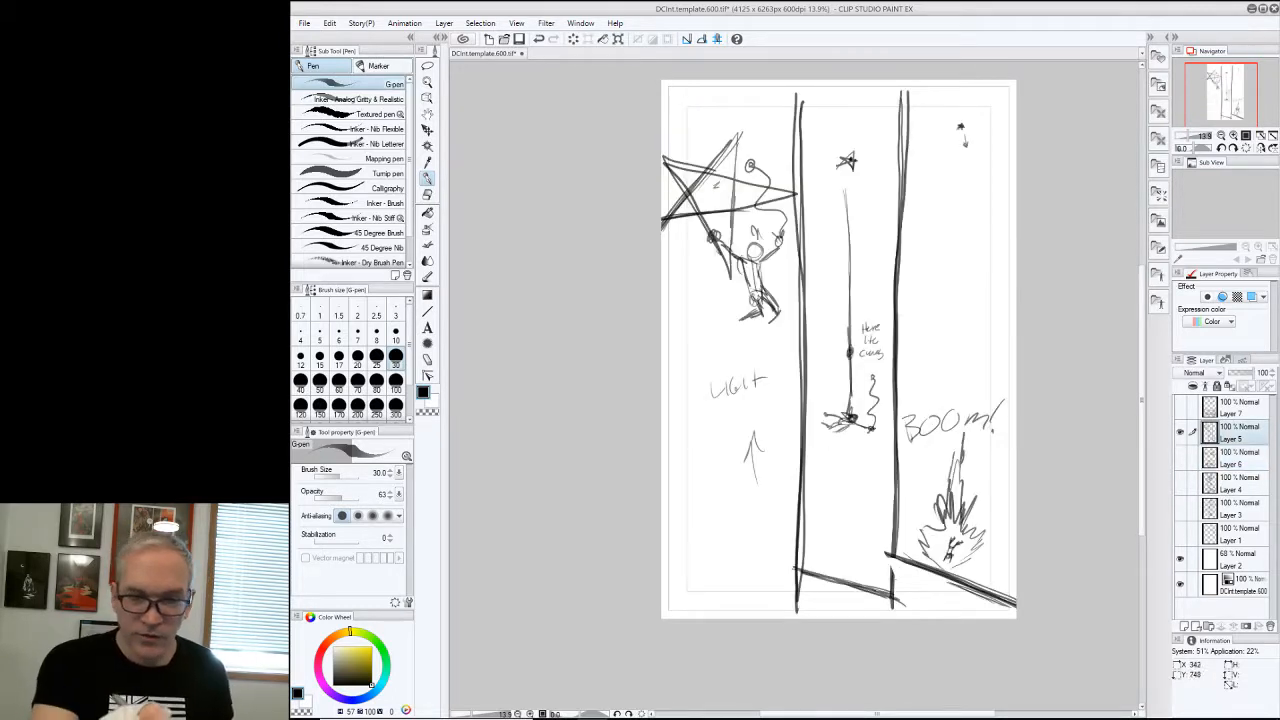
left_click_drag(682, 94, 690, 106)
mouse_move(687, 97)
left_mouse_down()
mouse_move(688, 117)
mouse_move(700, 95)
left_mouse_up()
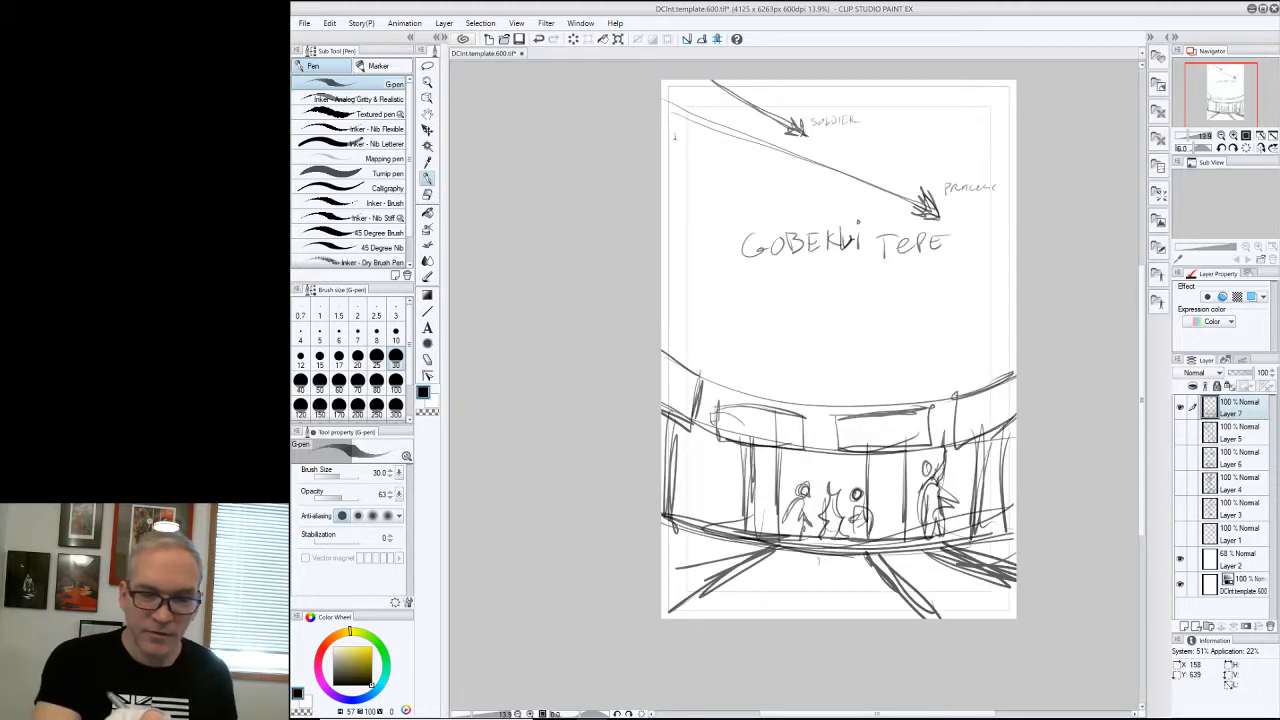
Mark the Gobekli Tepe landing page on Layer 7 with a circled 5 near its upper-left corner
left_click_drag(677, 134, 675, 150)
left_click_drag(677, 132, 688, 126)
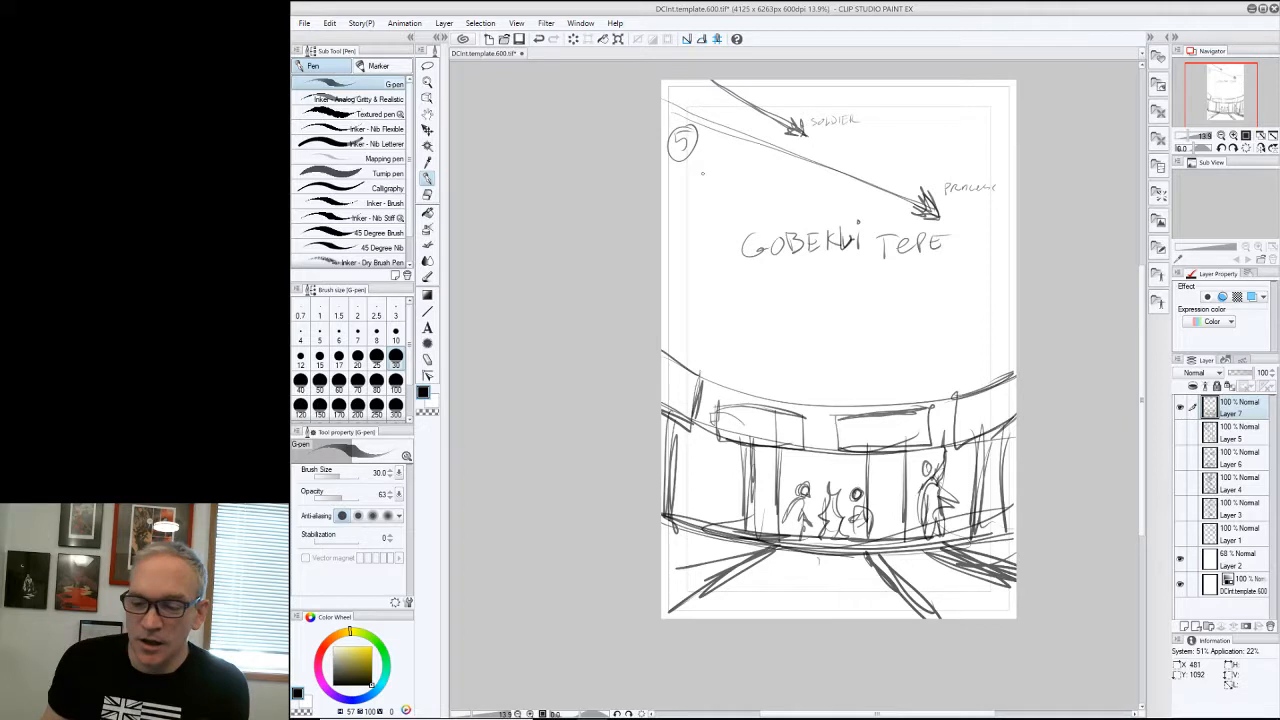
Hide Layer 7 and briefly view the handwritten notes on Layer 1 and the page 1 layout on Layer 3
left_click(1180, 406)
left_click(1180, 535)
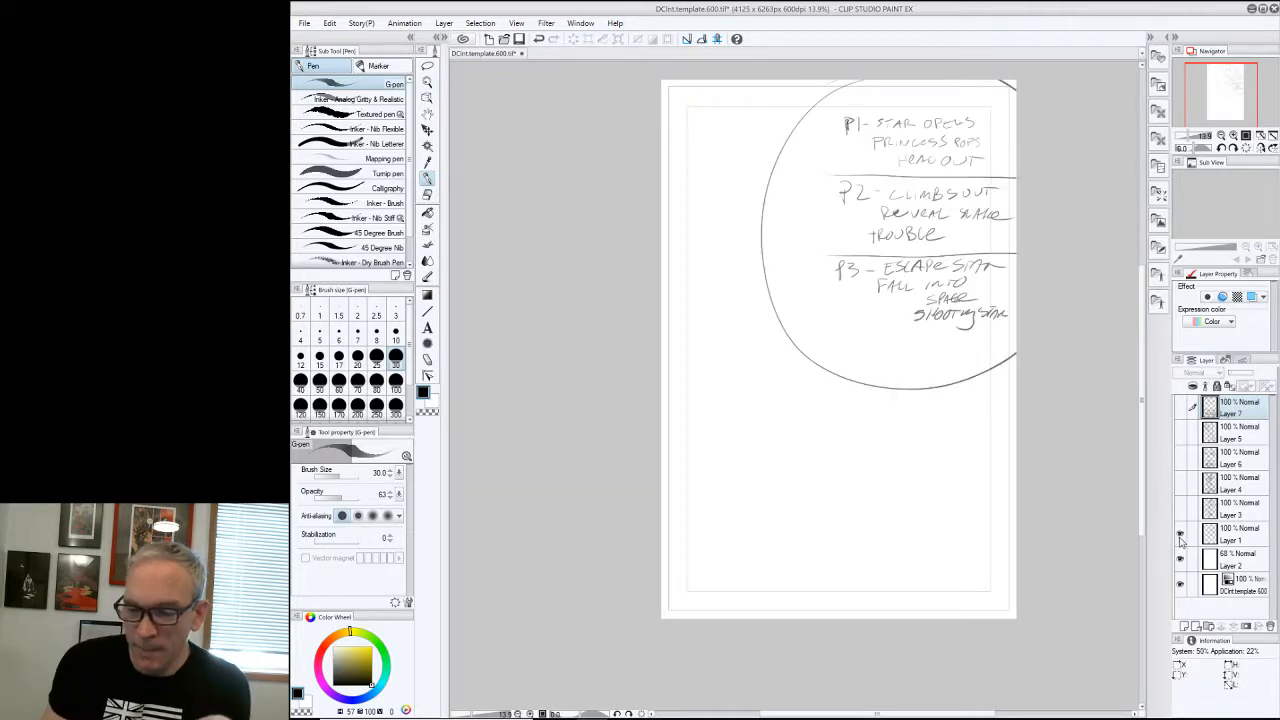
left_click(1180, 535)
left_click(1180, 510)
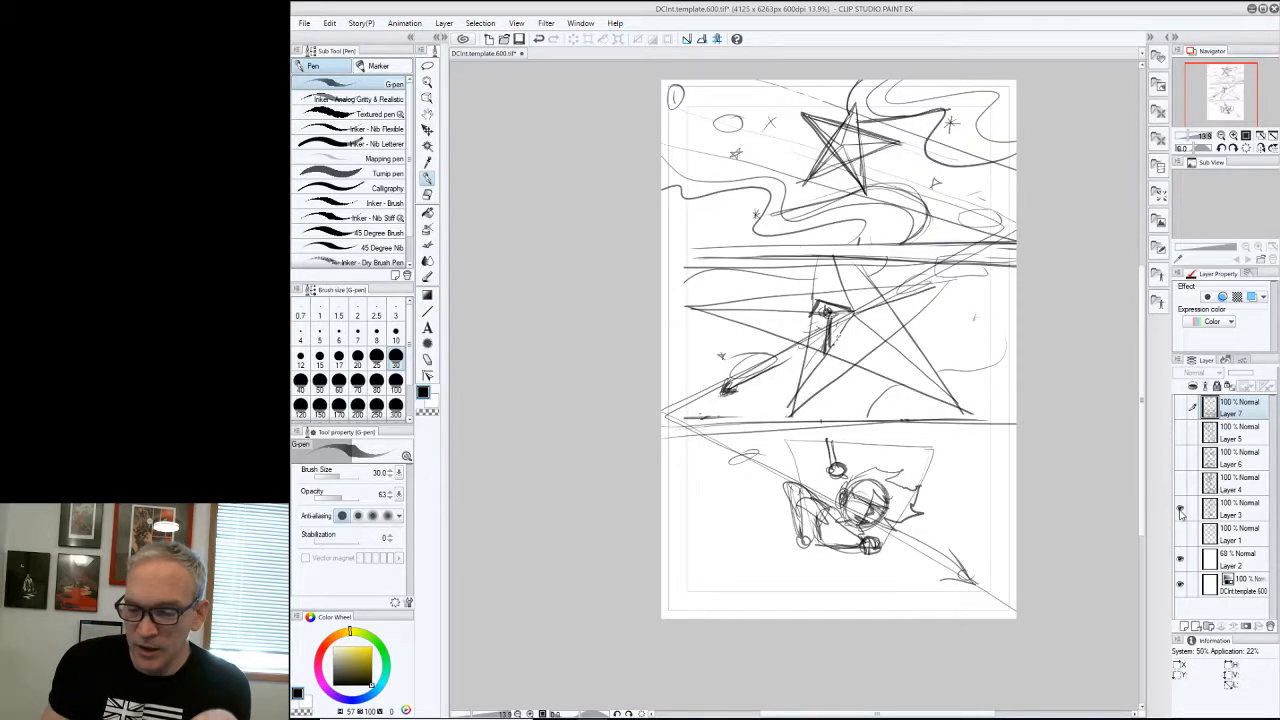
left_click(1180, 510)
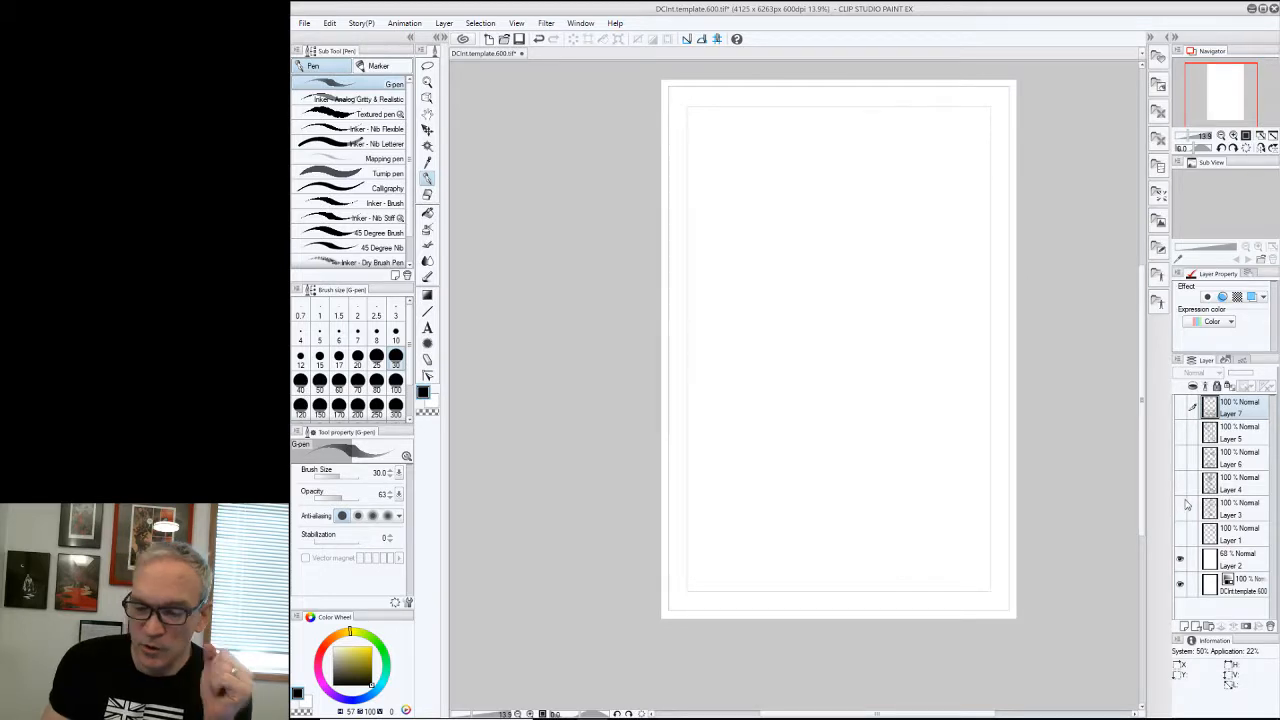
Review the numbered pages on Layers 6, 5 and 7 one at a time, and return to page 1 on Layer 3
left_click(1181, 510)
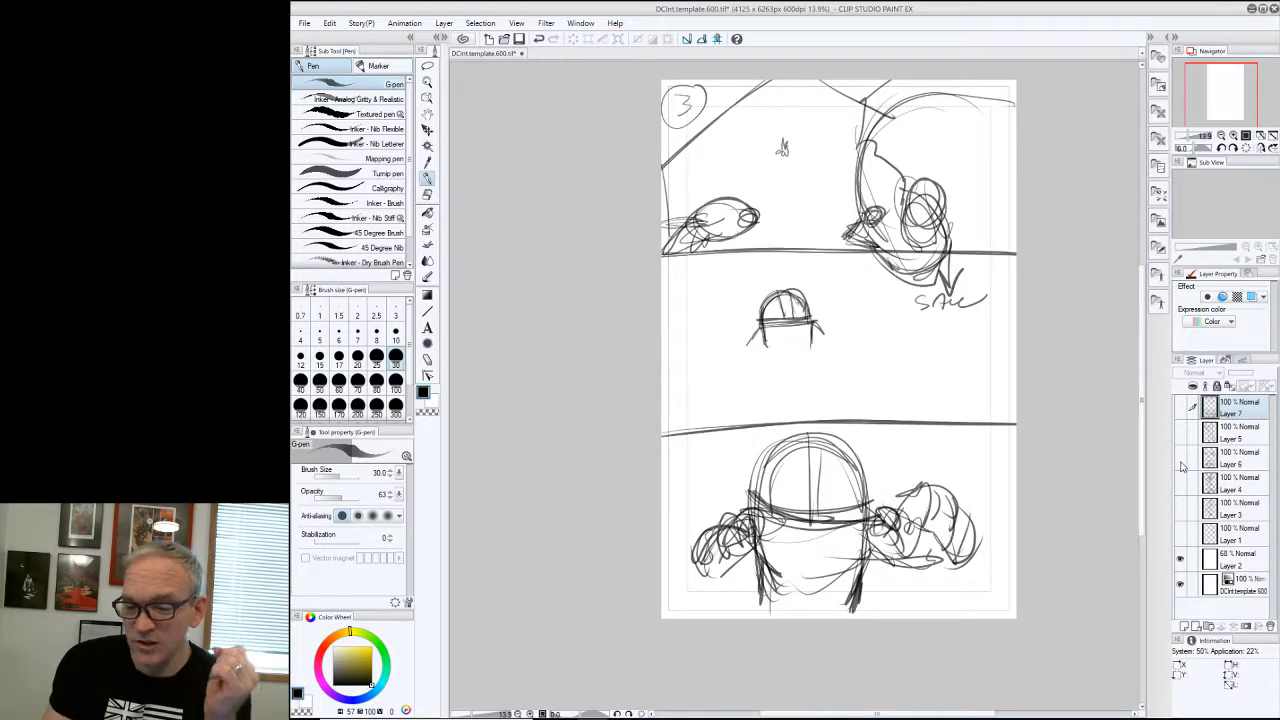
left_click(1181, 510)
left_click(1180, 461)
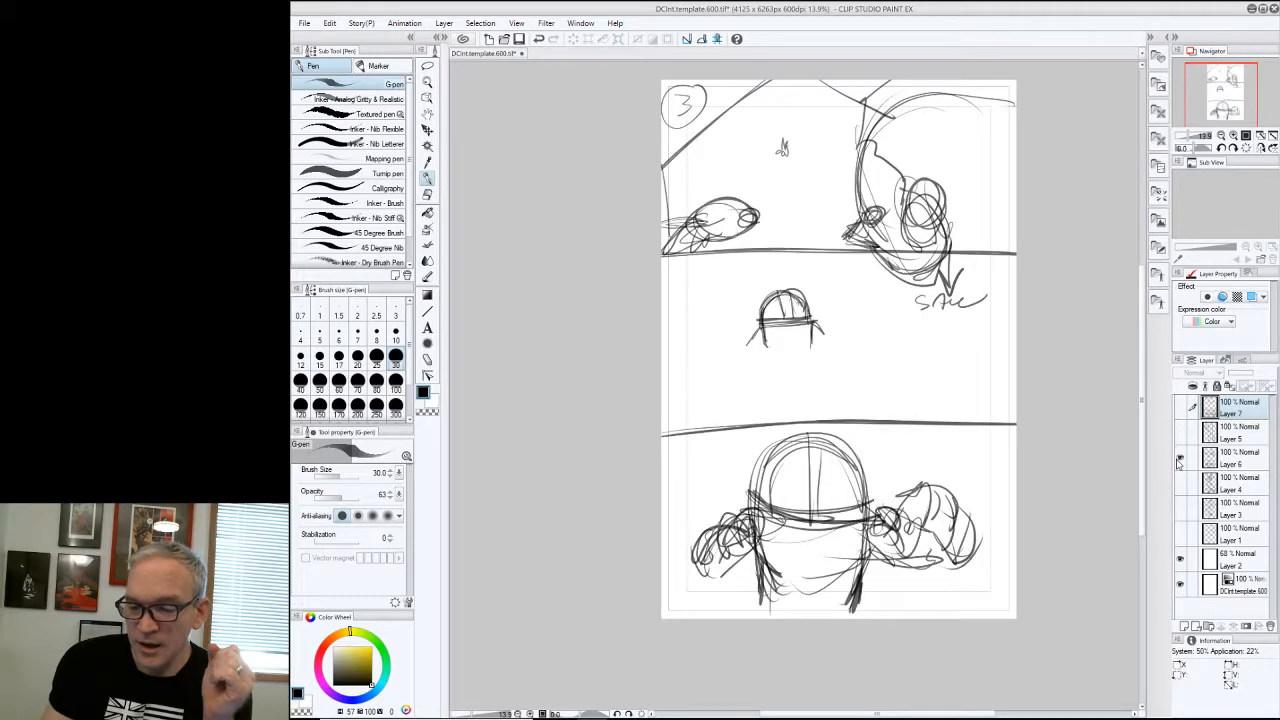
left_click(1180, 461)
left_click(1180, 433)
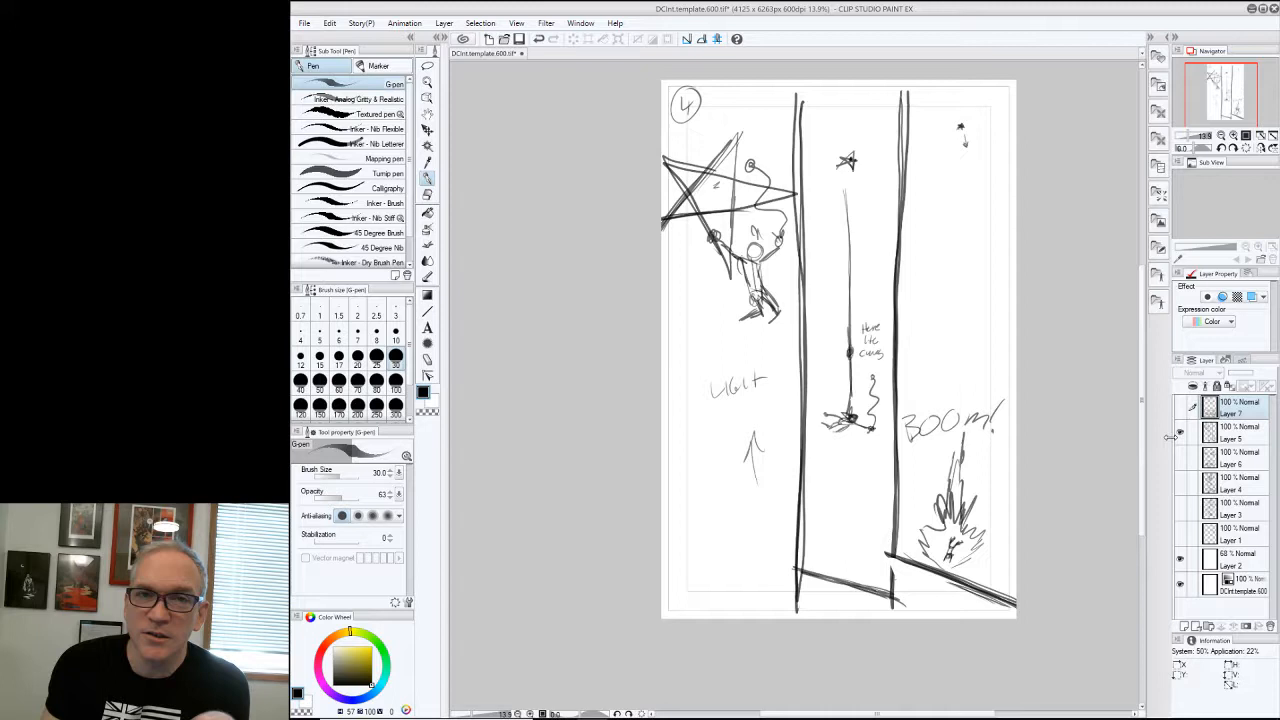
left_click(1180, 433)
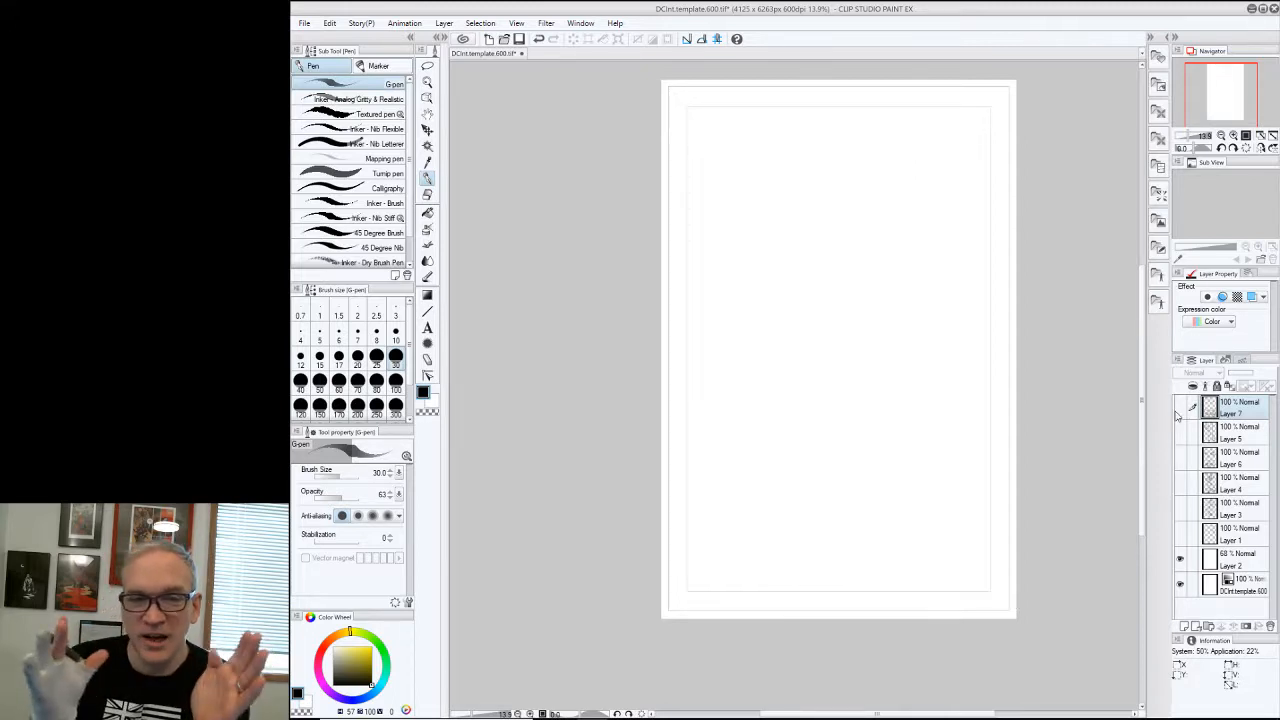
left_click(1180, 408)
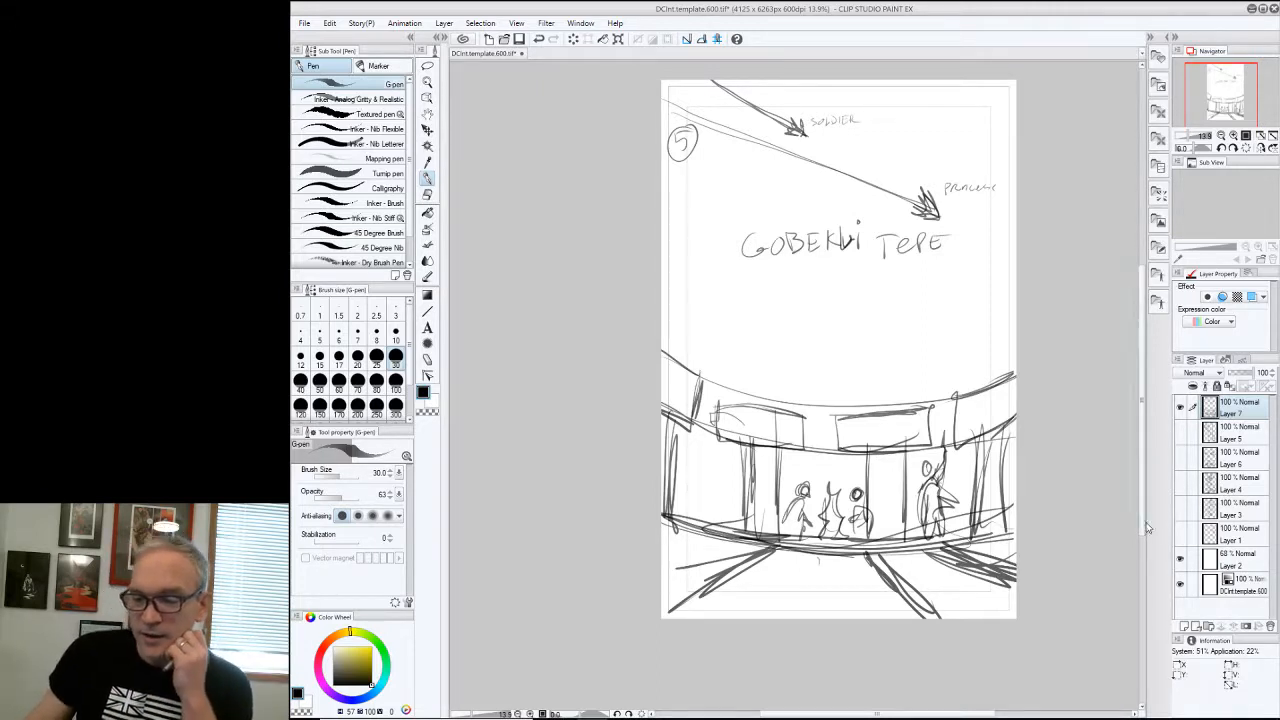
left_click(1180, 407)
left_click(1181, 510)
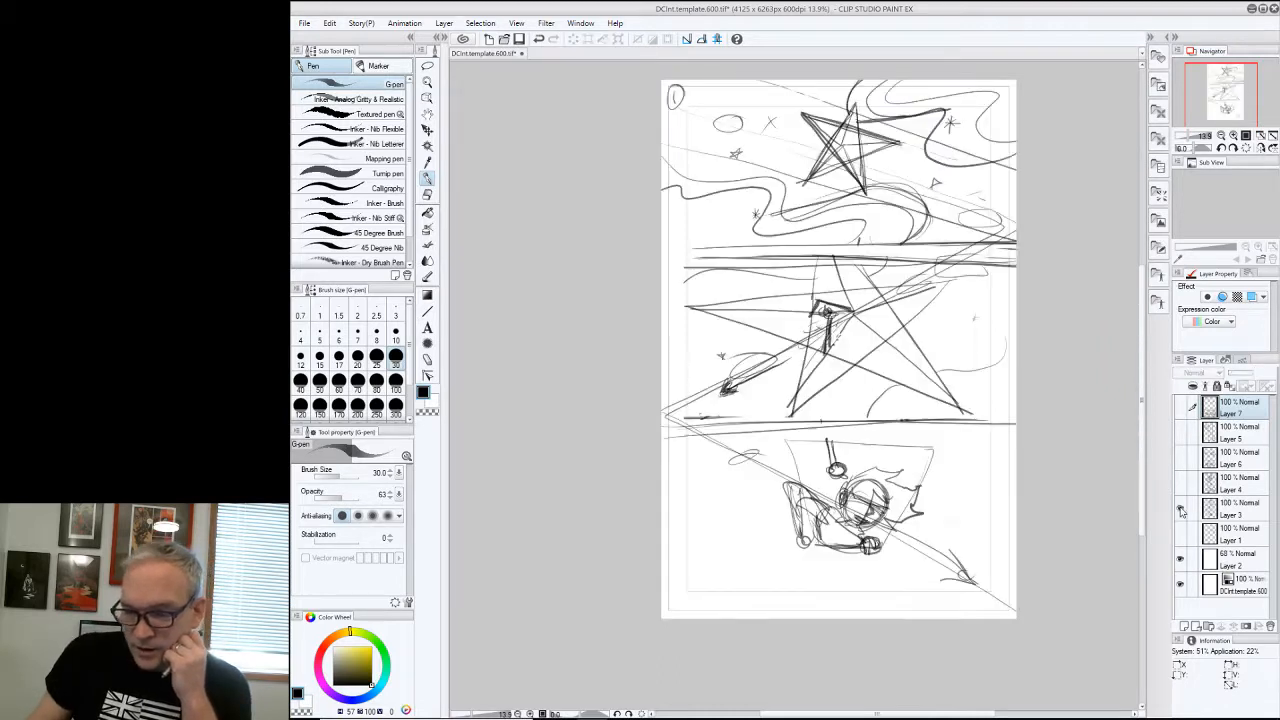